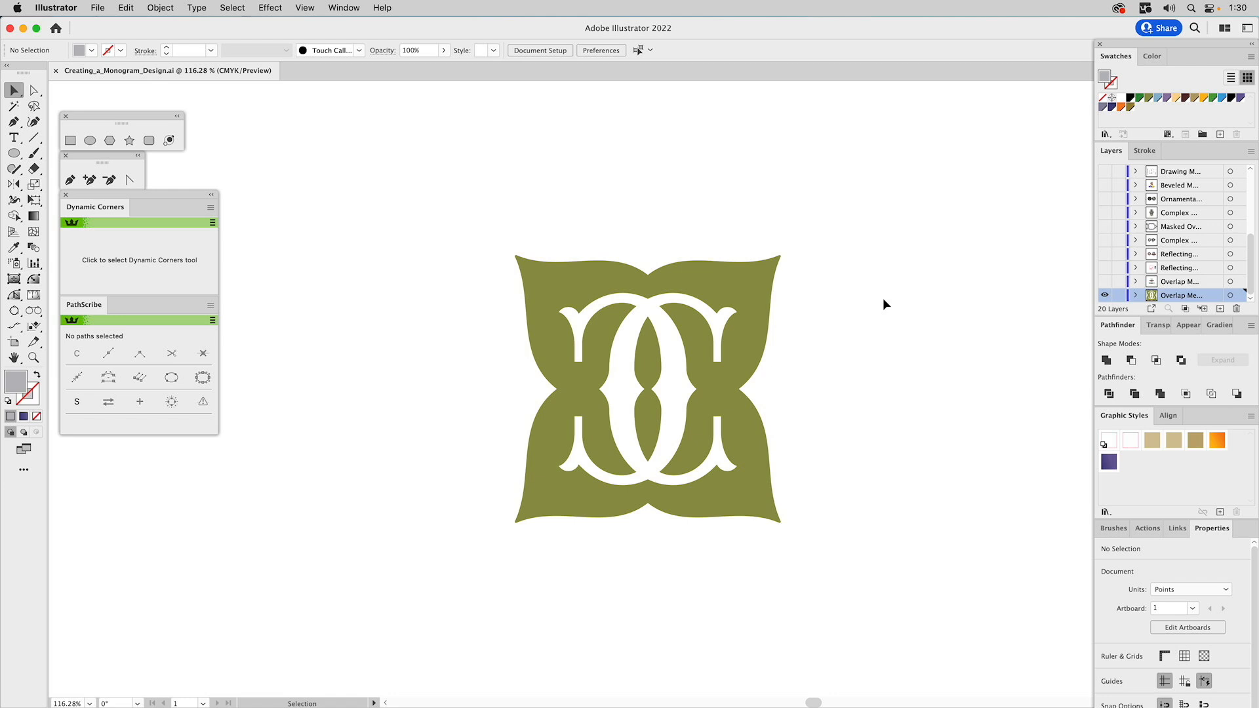
Step: Offset the reversed C of the monogram outward by 6 pt with mitered joins
click(625, 298)
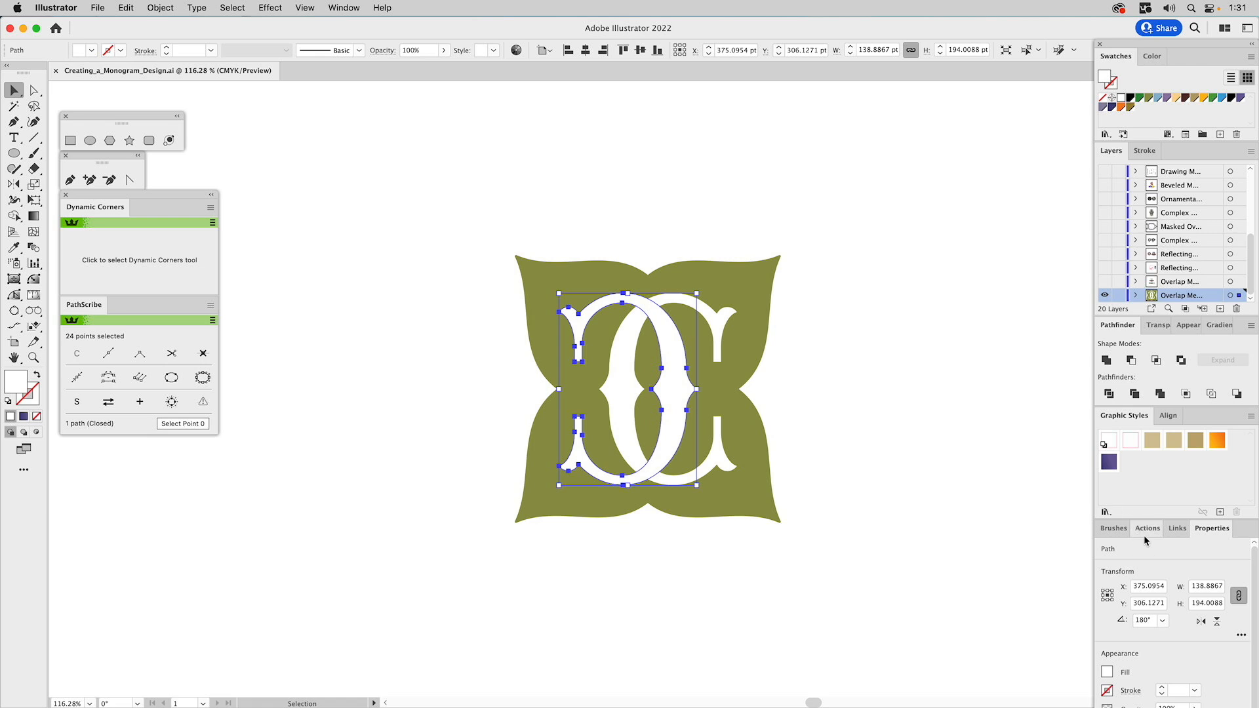
drag(1220, 529, 917, 254)
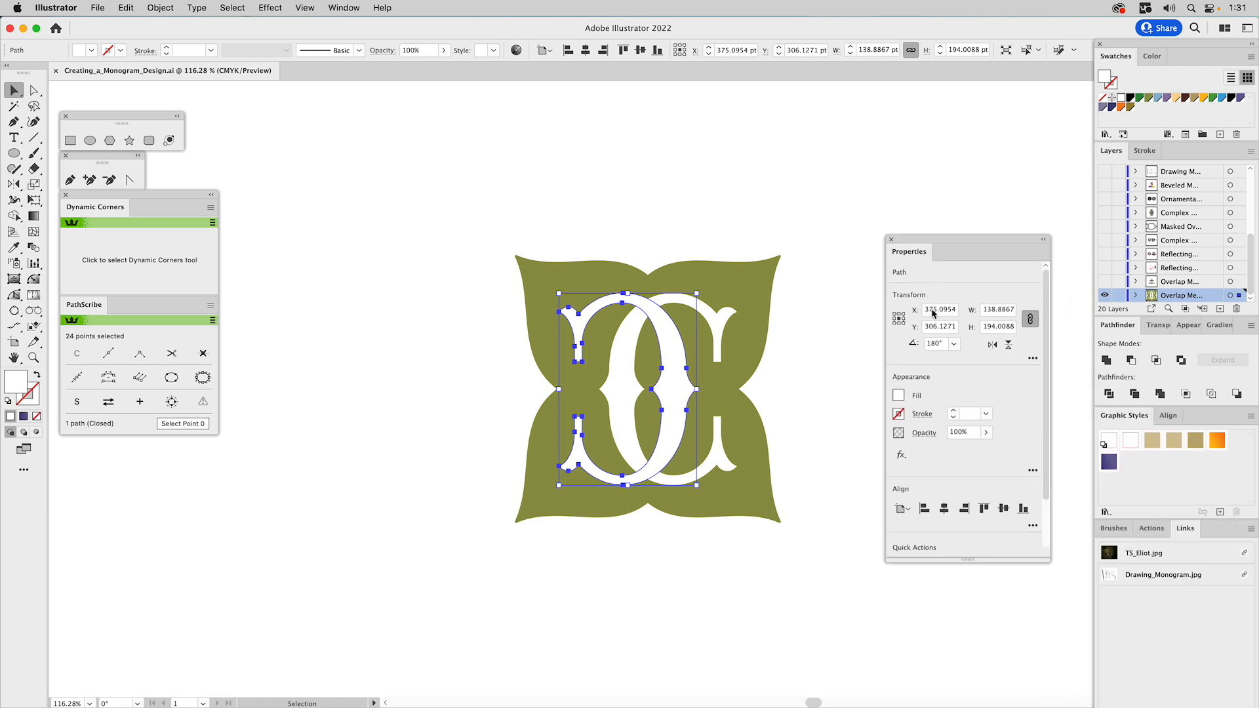
scroll(1015, 483, down, 3)
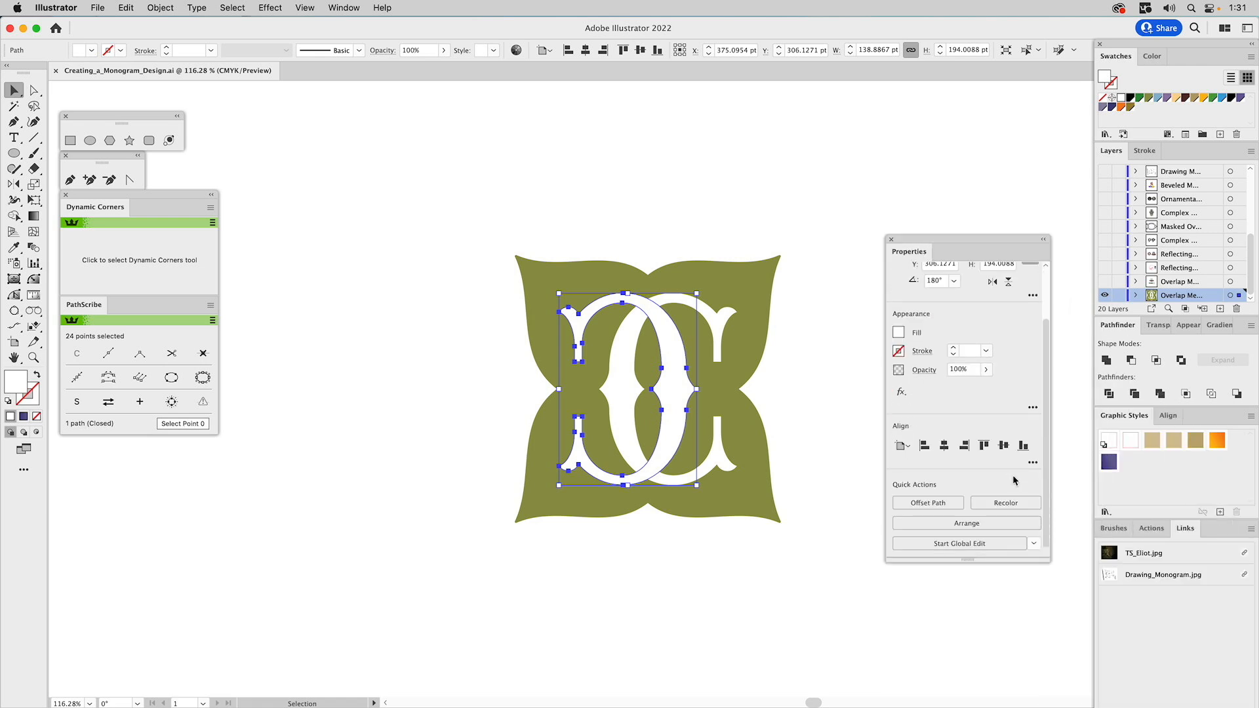
click(930, 501)
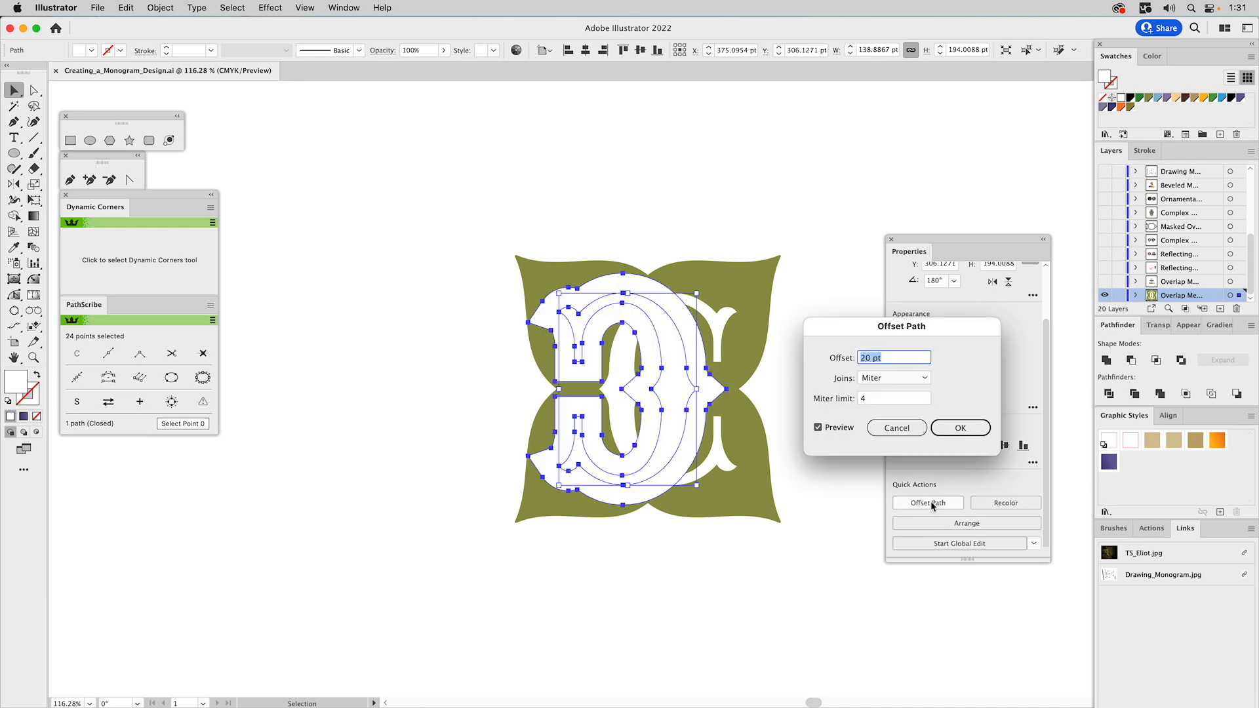
click(871, 360)
drag(887, 358, 831, 360)
text(6)
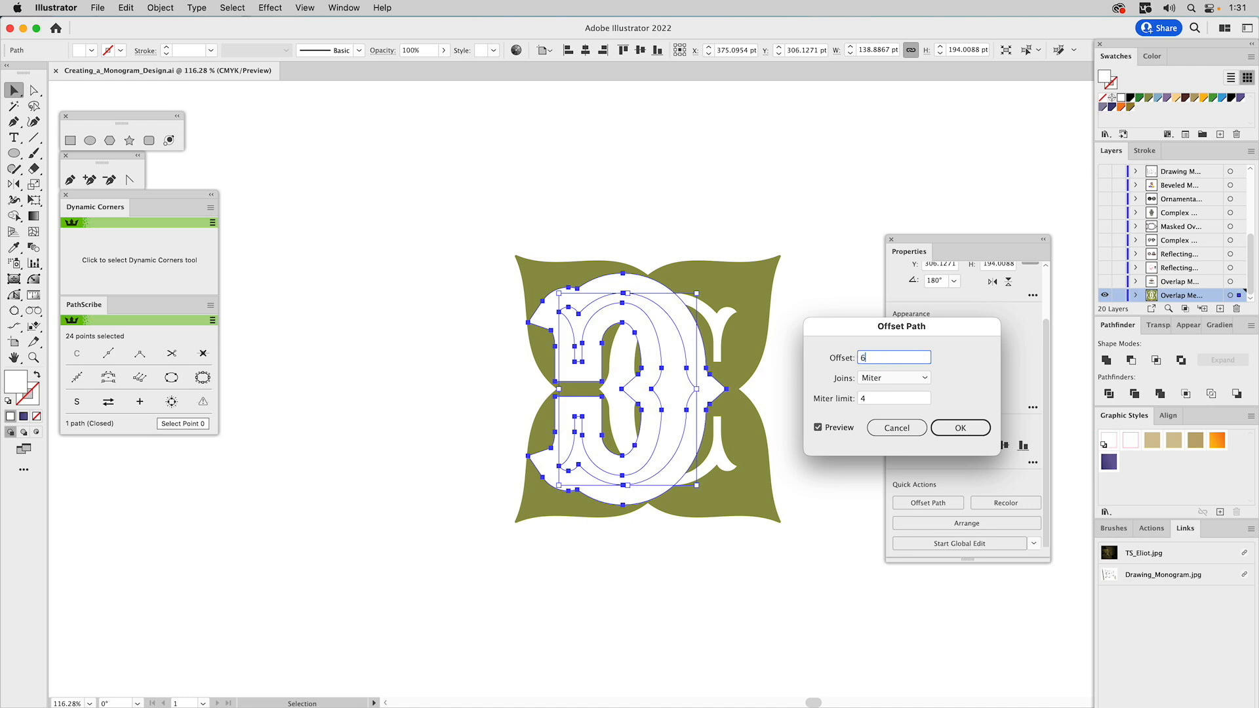
click(960, 428)
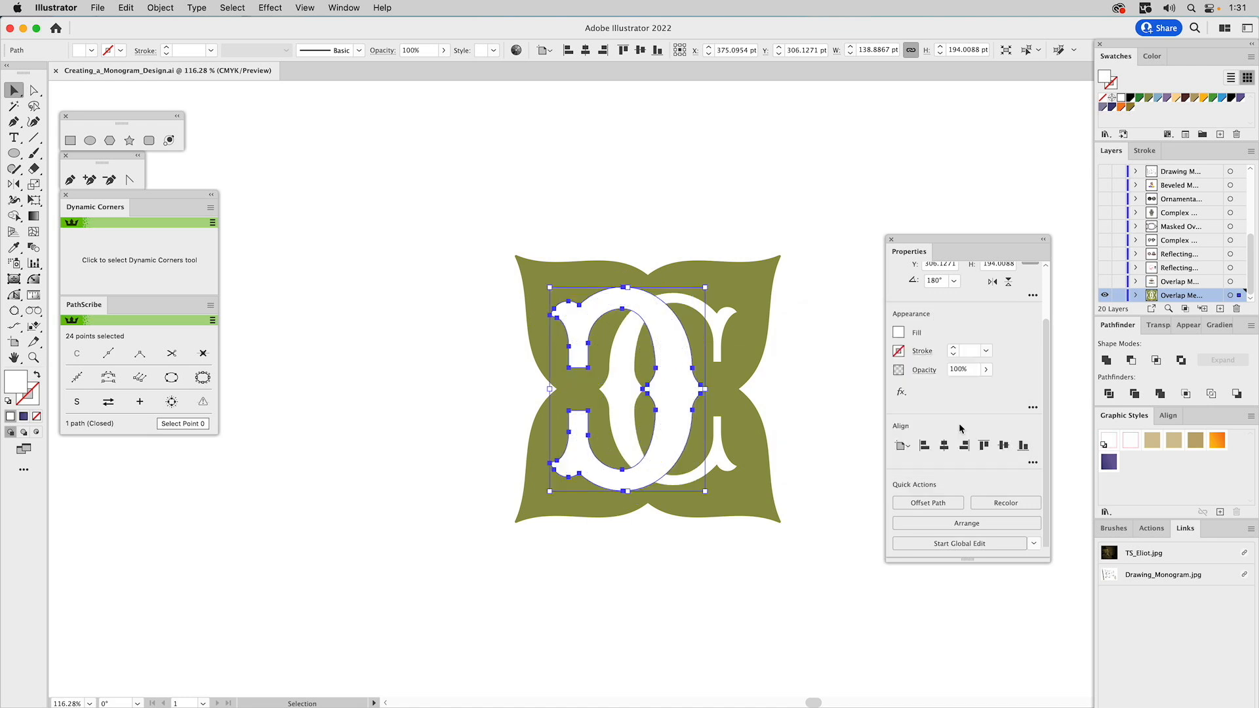
Step: Give the offset shape the unfilled graphic style with a 0.75 pt red stroke and dock the Properties panel back in place
click(1129, 440)
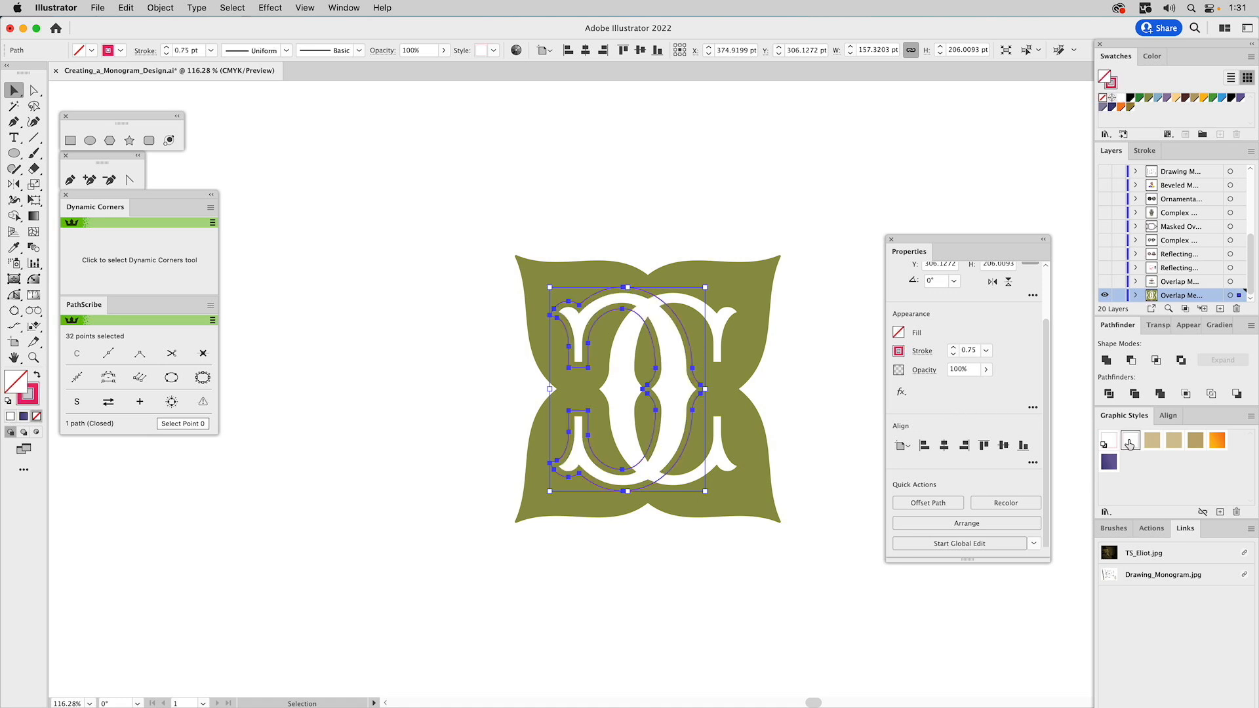
click(818, 362)
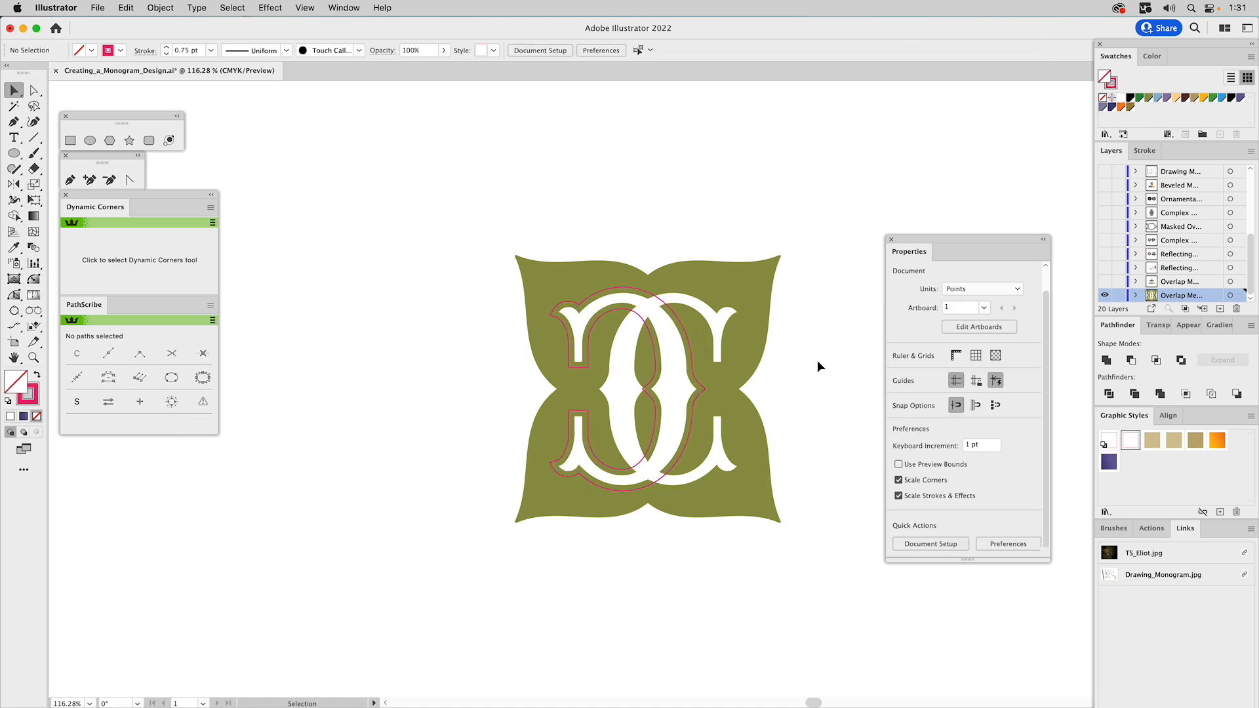
mouse_move(910, 252)
mouse_down()
mouse_move(1225, 544)
mouse_move(1225, 533)
mouse_up()
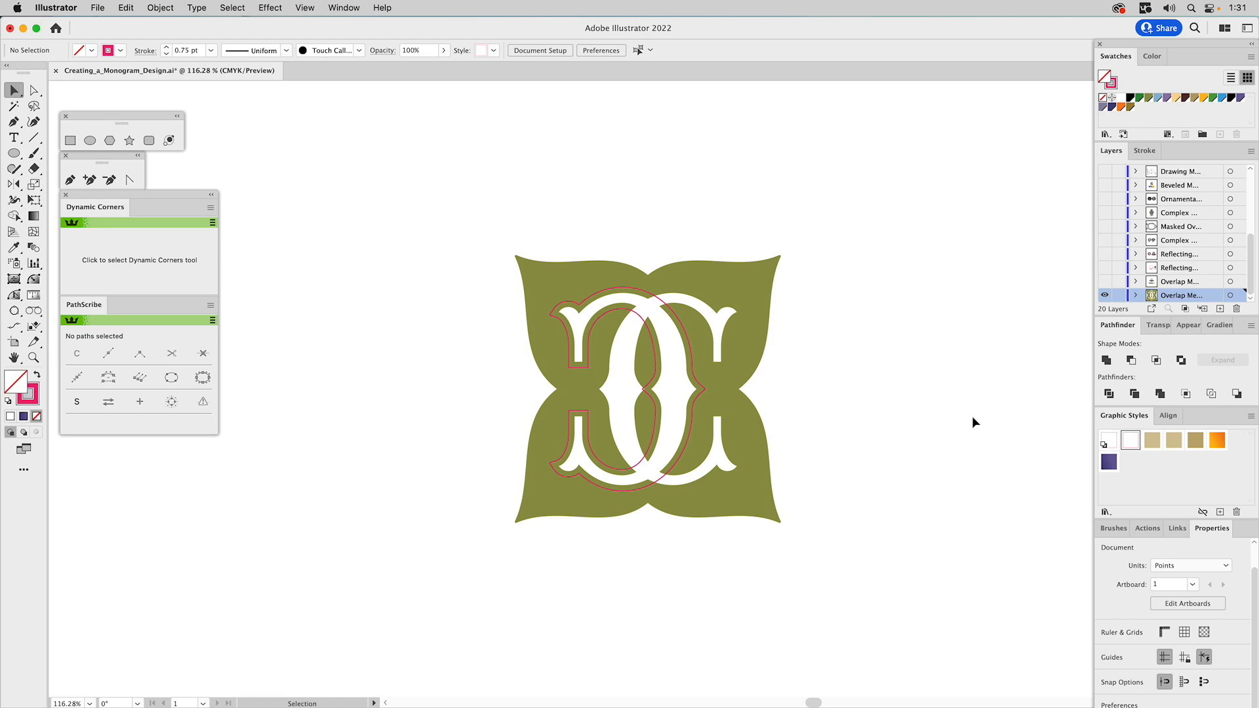
Step: Offset the forward-facing C by 6 pt and apply the same unfilled red 0.75 pt outline style to the offset path
click(712, 317)
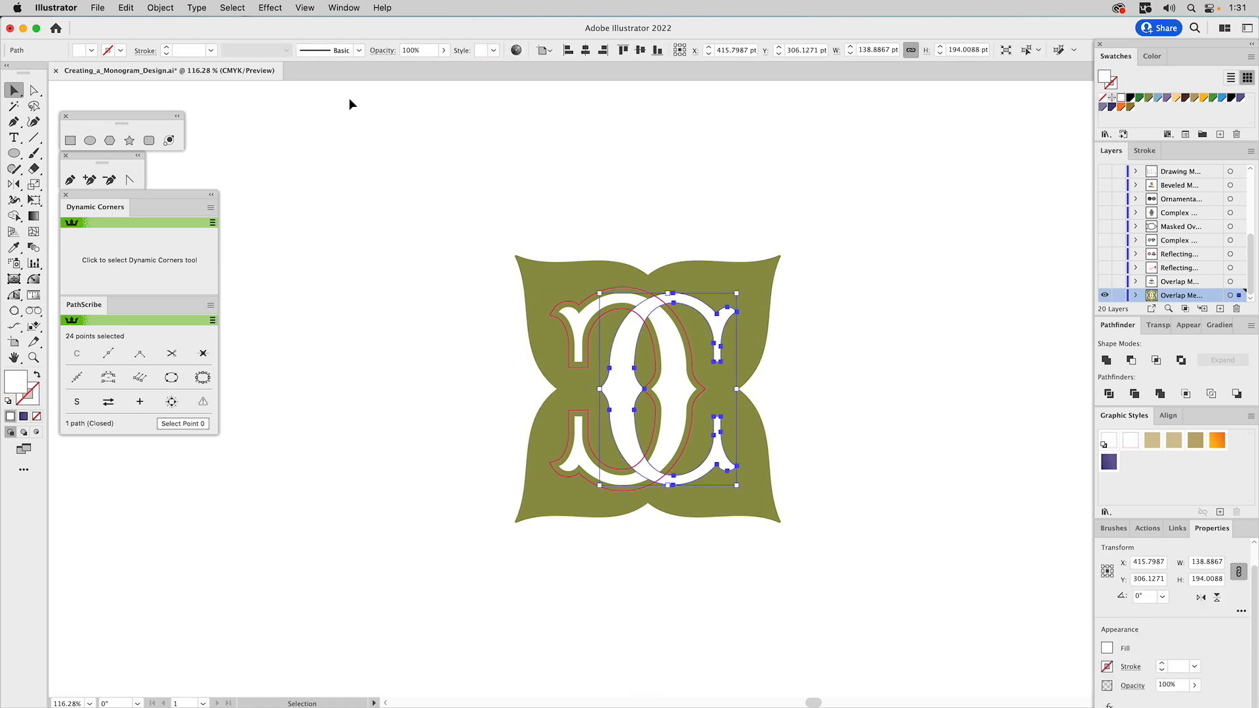
click(158, 8)
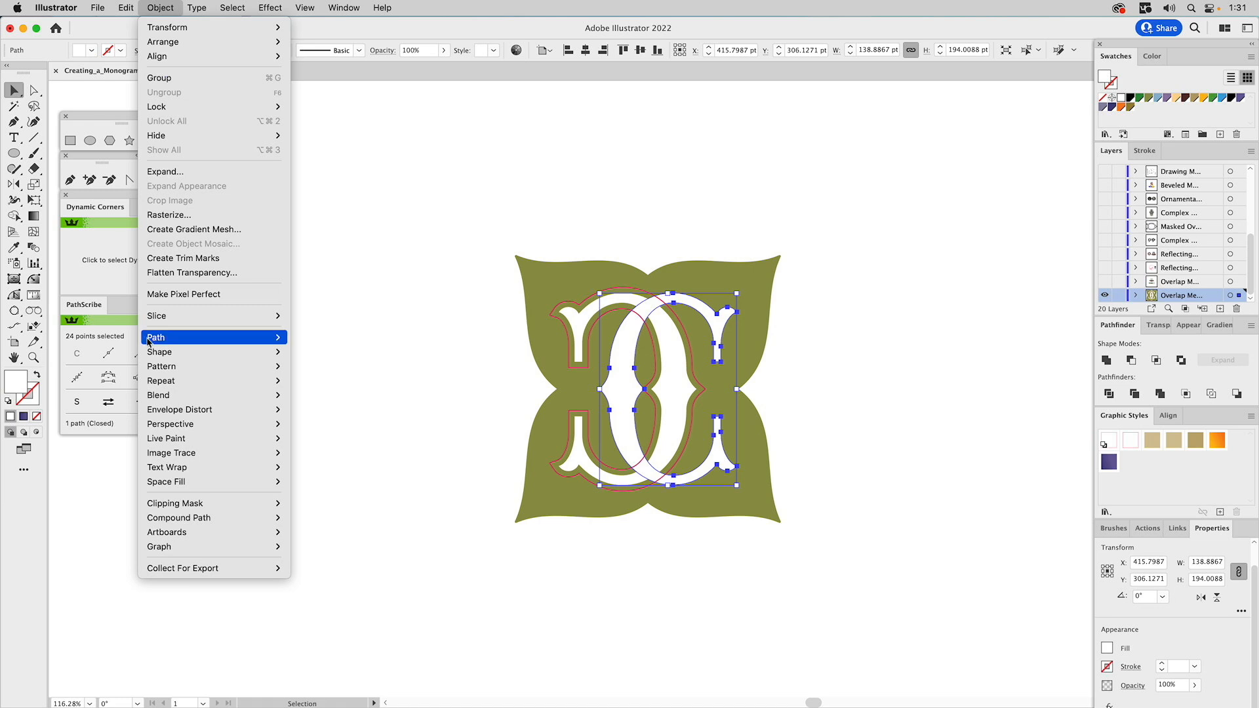
mouse_move(152, 339)
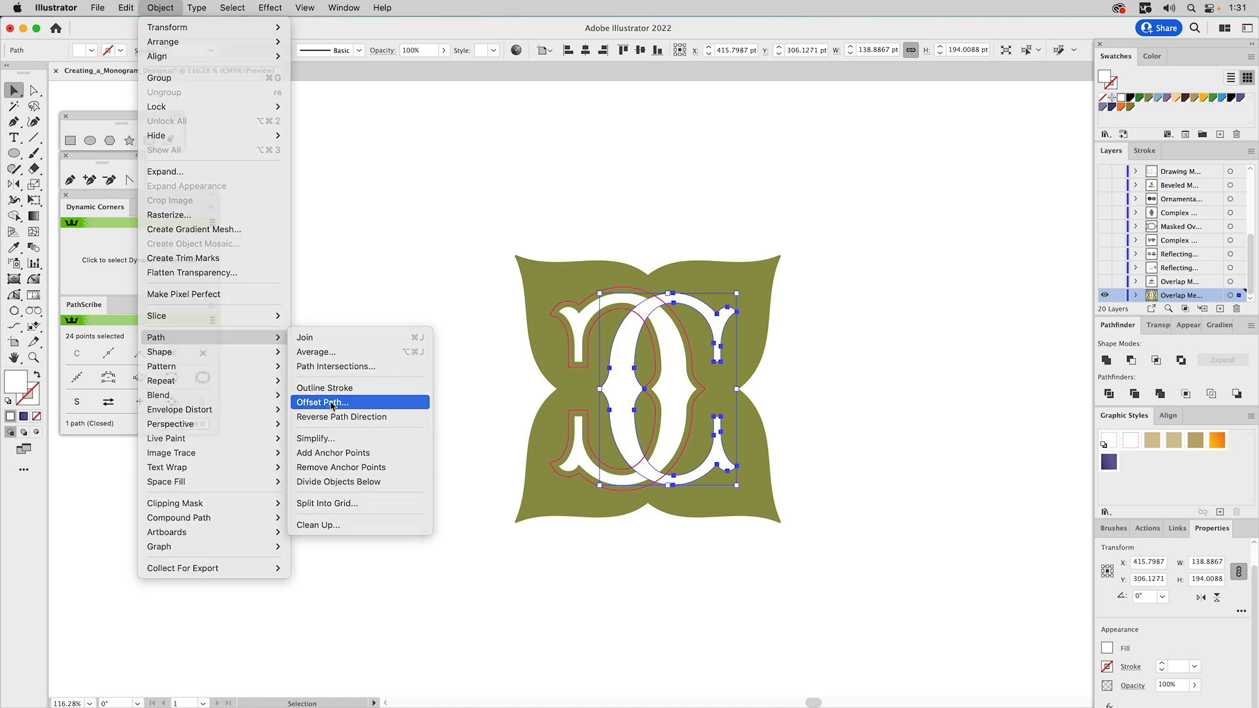
click(332, 403)
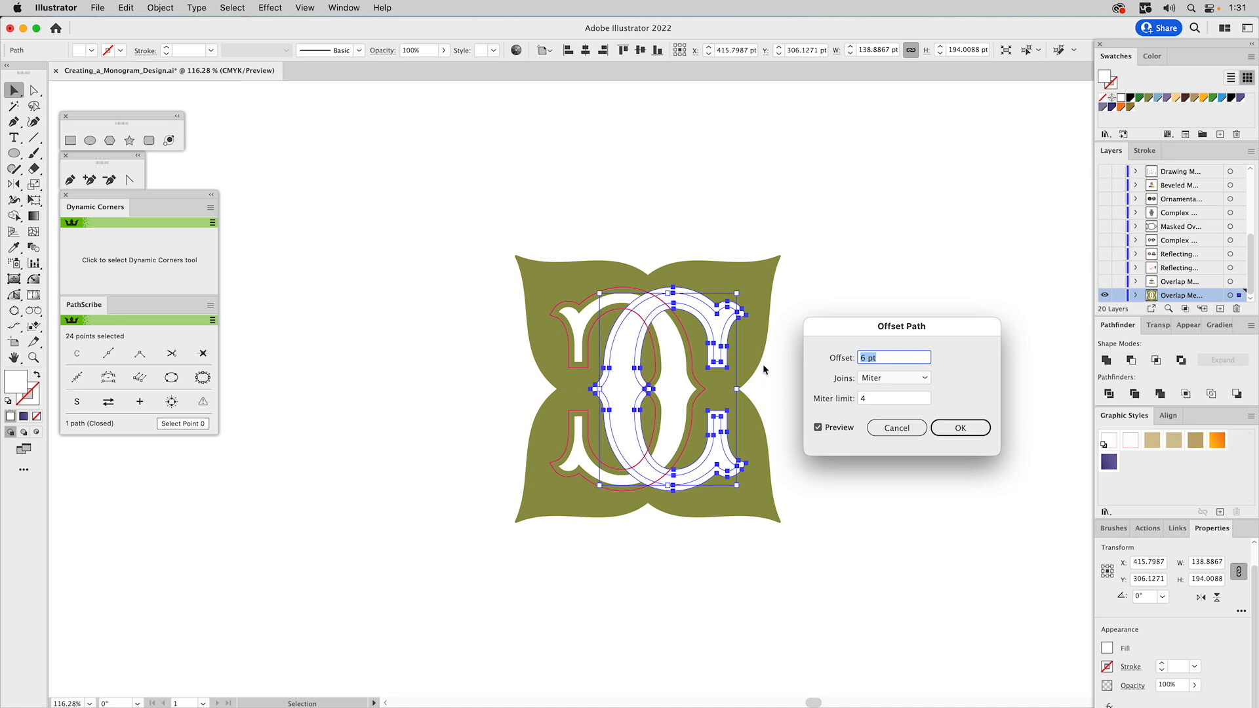
click(960, 427)
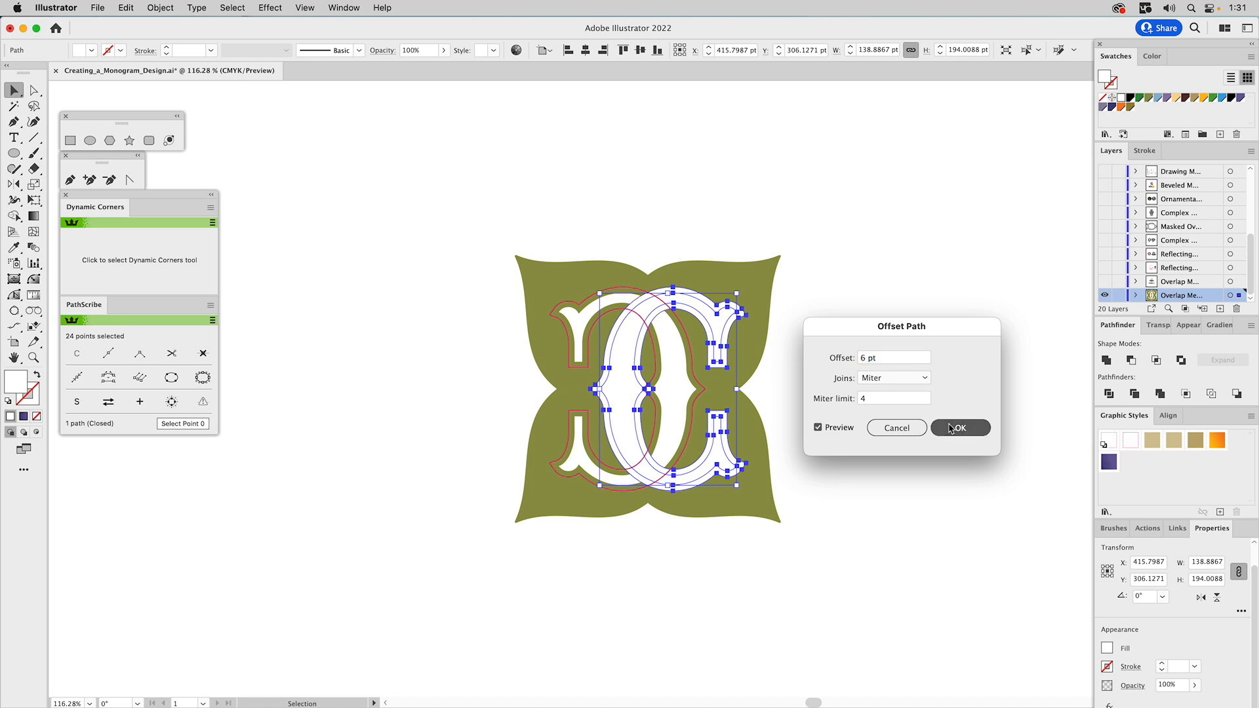
click(1129, 441)
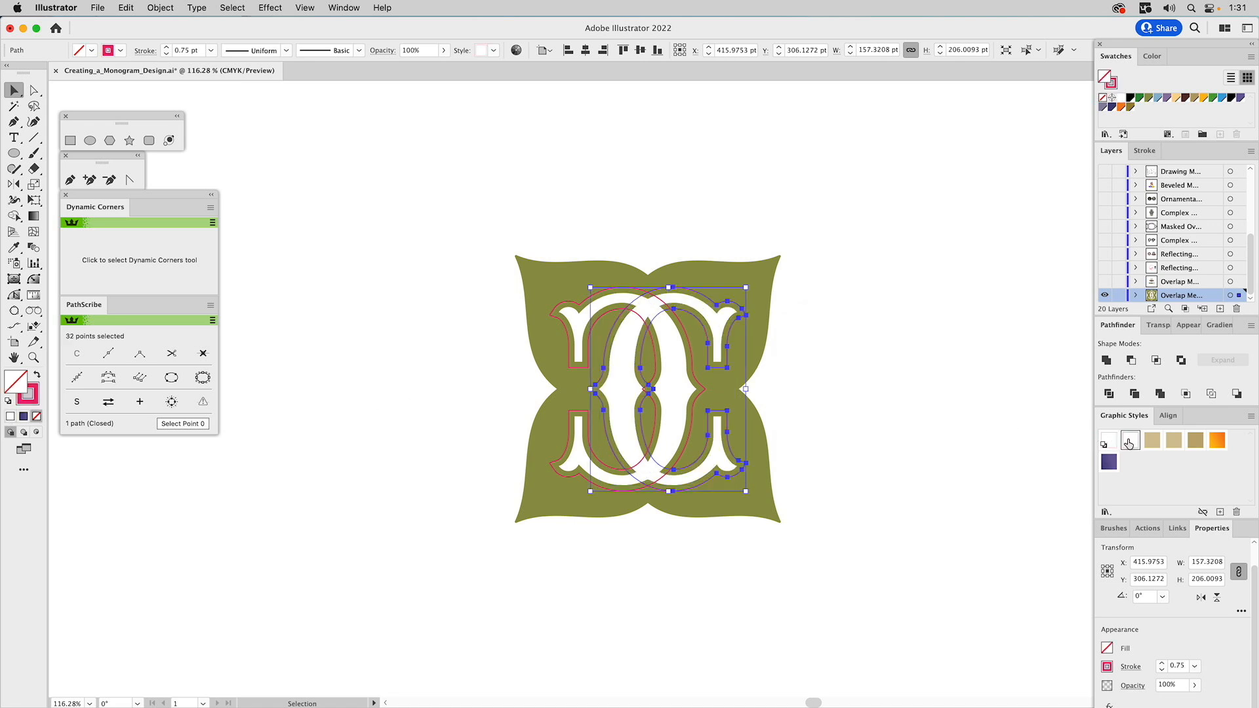
click(690, 194)
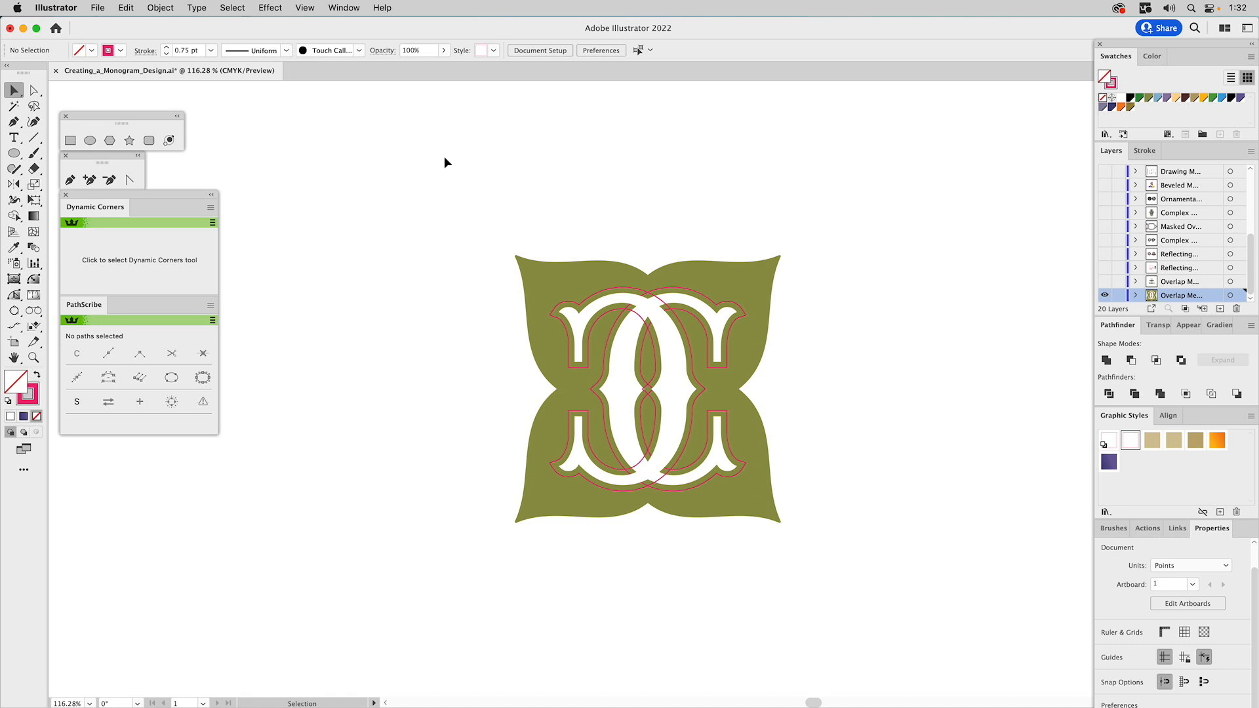
Step: Draw a closed diamond-shaped path about 81 by 74 pt over the upper crossing of the two Cs with the Pen tool
click(70, 180)
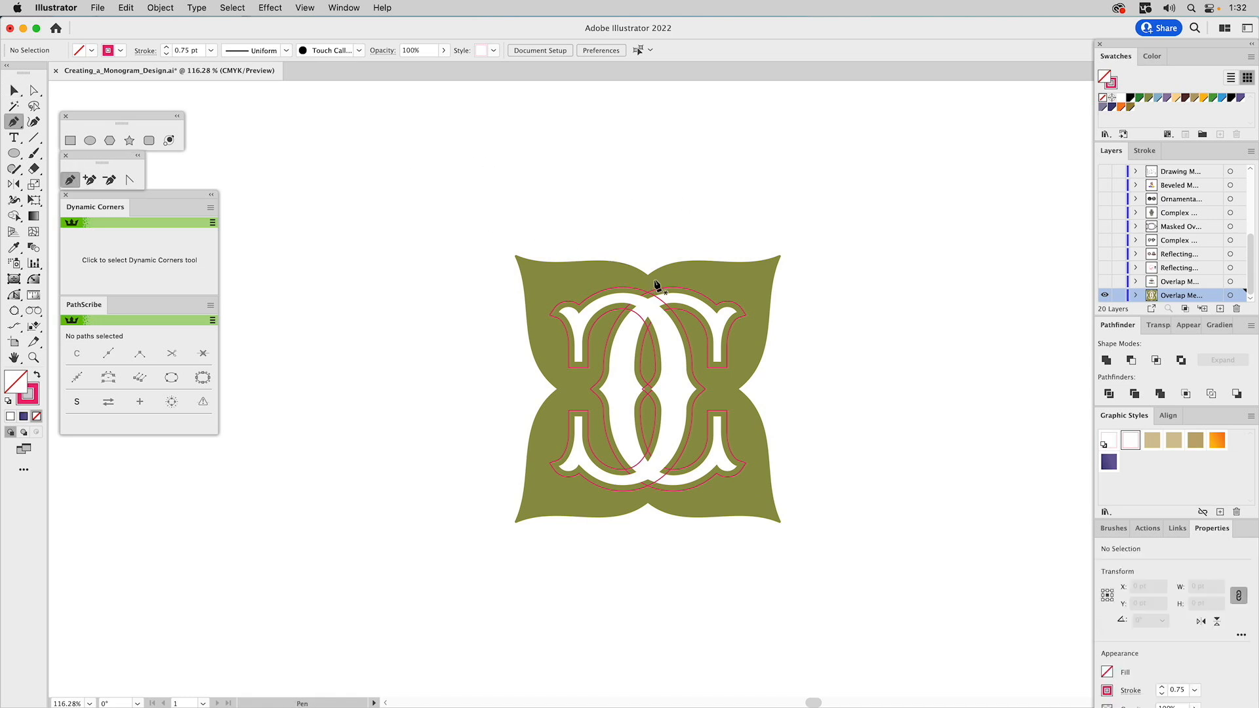
drag(650, 281, 686, 319)
drag(648, 353, 609, 324)
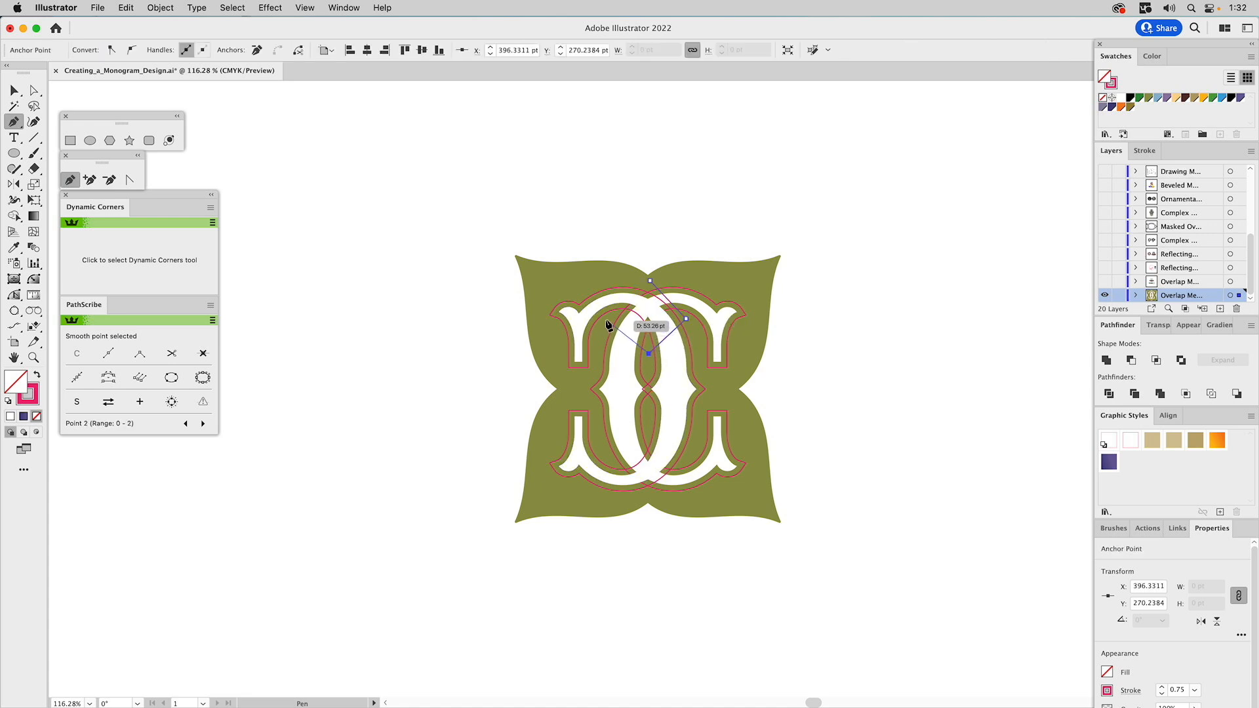
click(606, 318)
click(649, 283)
key(v)
click(684, 219)
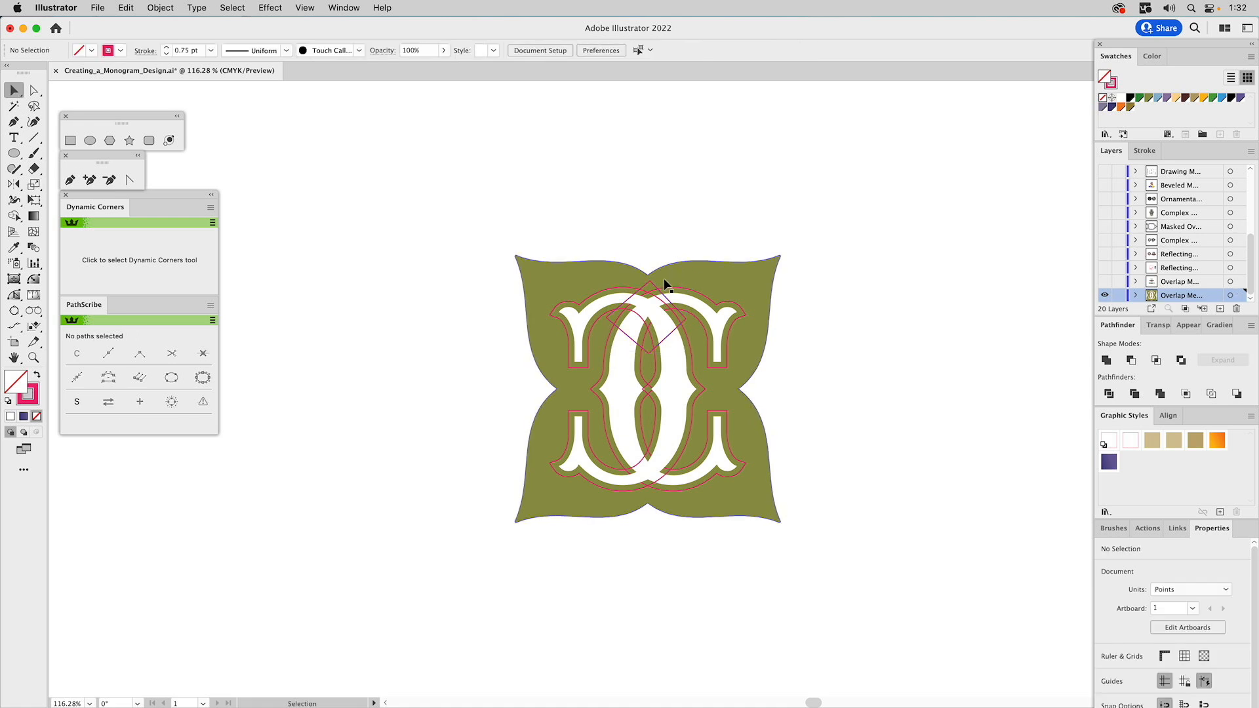
Step: Intersect the upper diamond with the forward-facing C's offset outline, keeping only their shared area
click(652, 285)
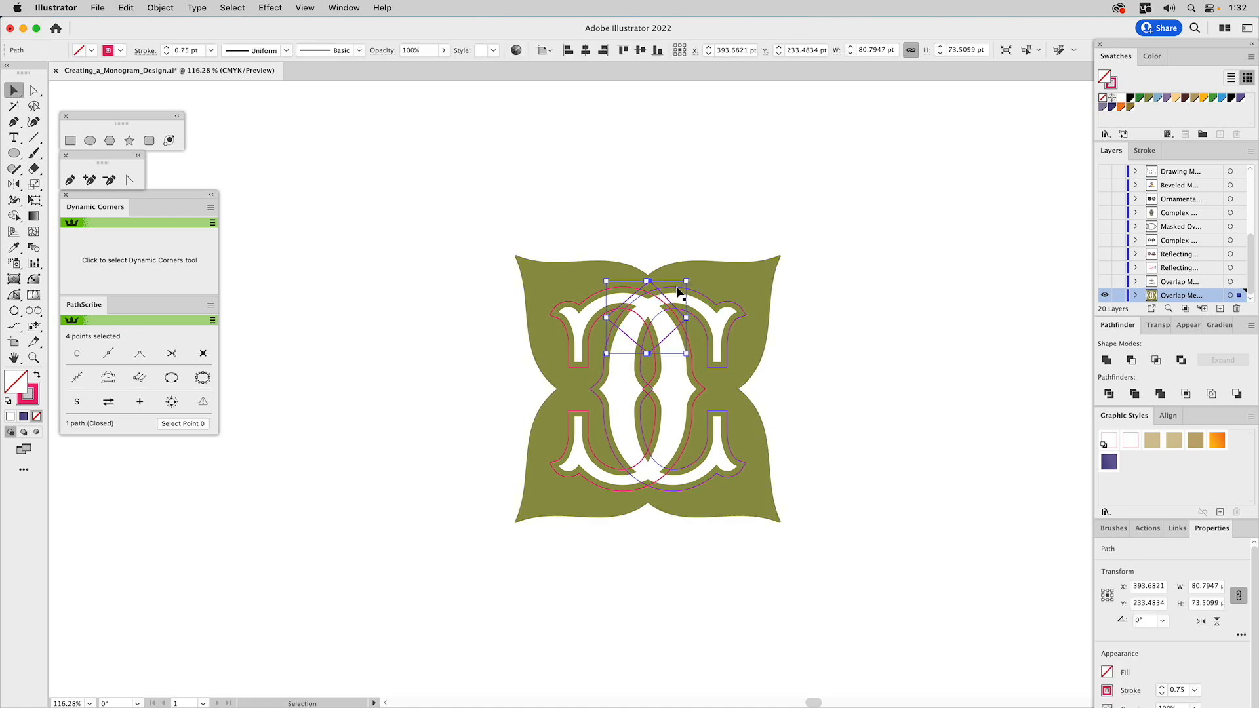
shift+click(676, 286)
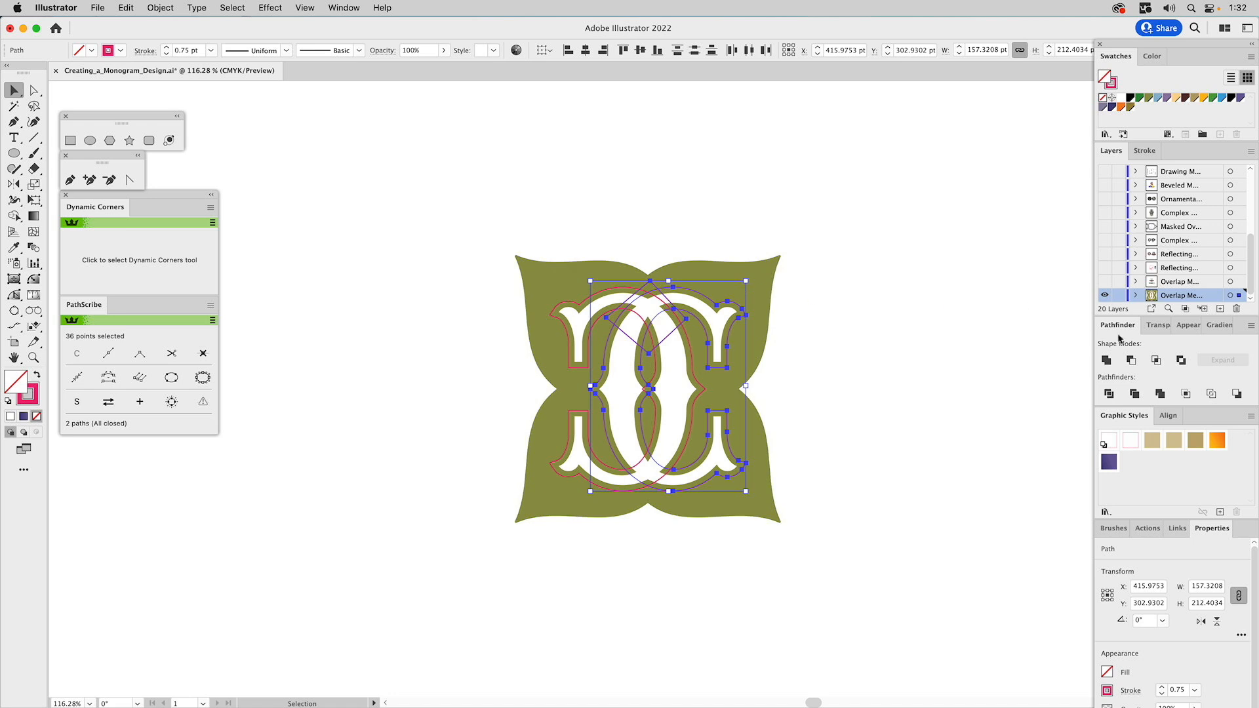
click(1157, 361)
click(976, 304)
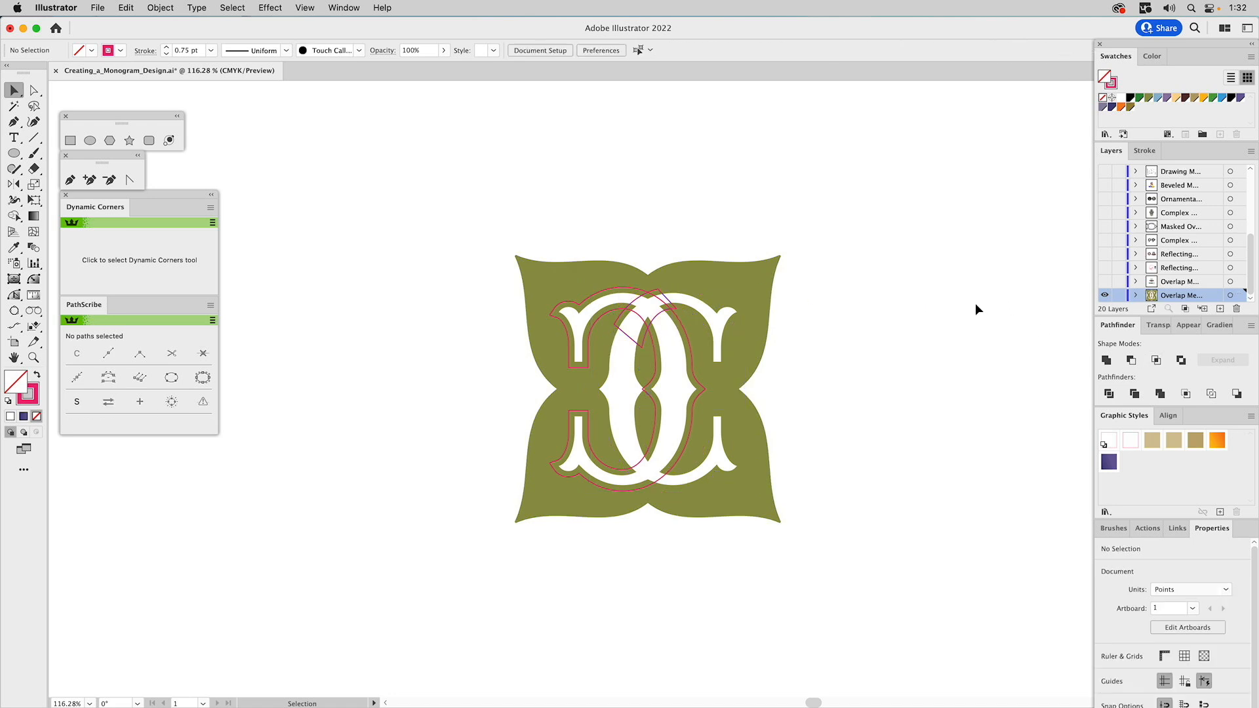
Step: Draw a closed four-sided path over the lower crossing of the two Cs with the Pen tool
click(70, 180)
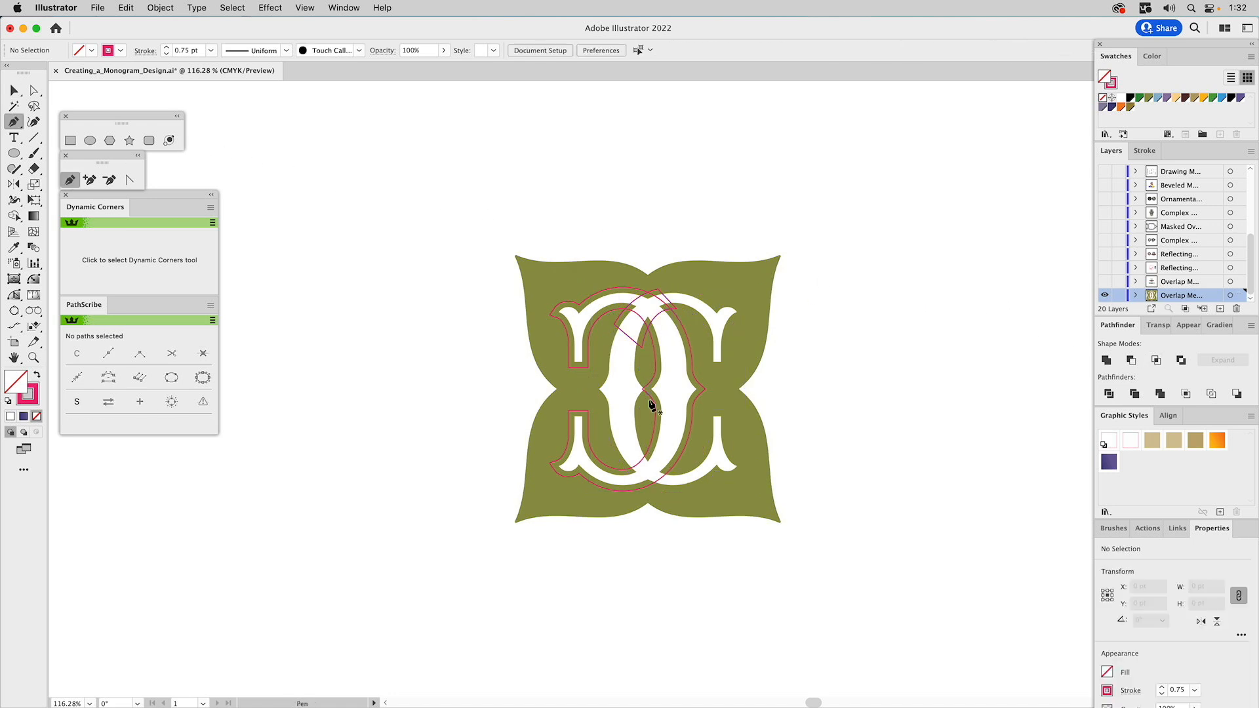
drag(644, 440, 655, 504)
click(653, 496)
click(614, 461)
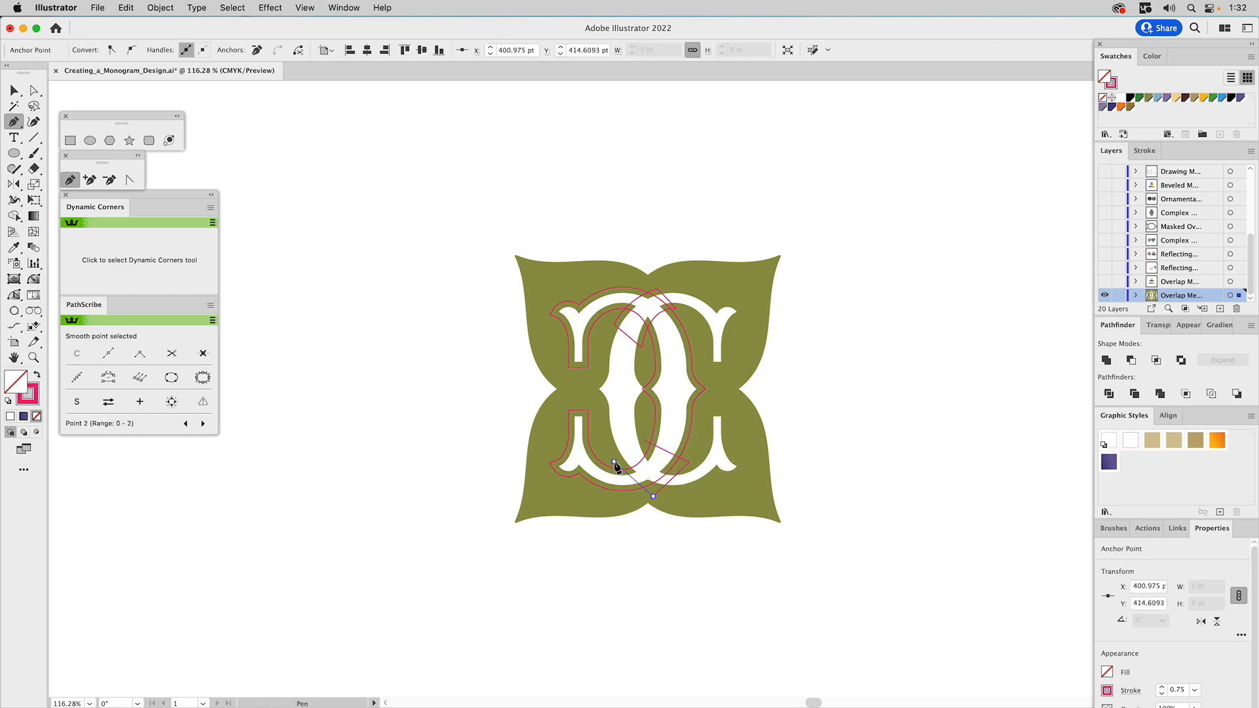
click(644, 440)
Step: Intersect the lower four-sided path with the reversed C's offset outline, keeping only their shared area
key(v)
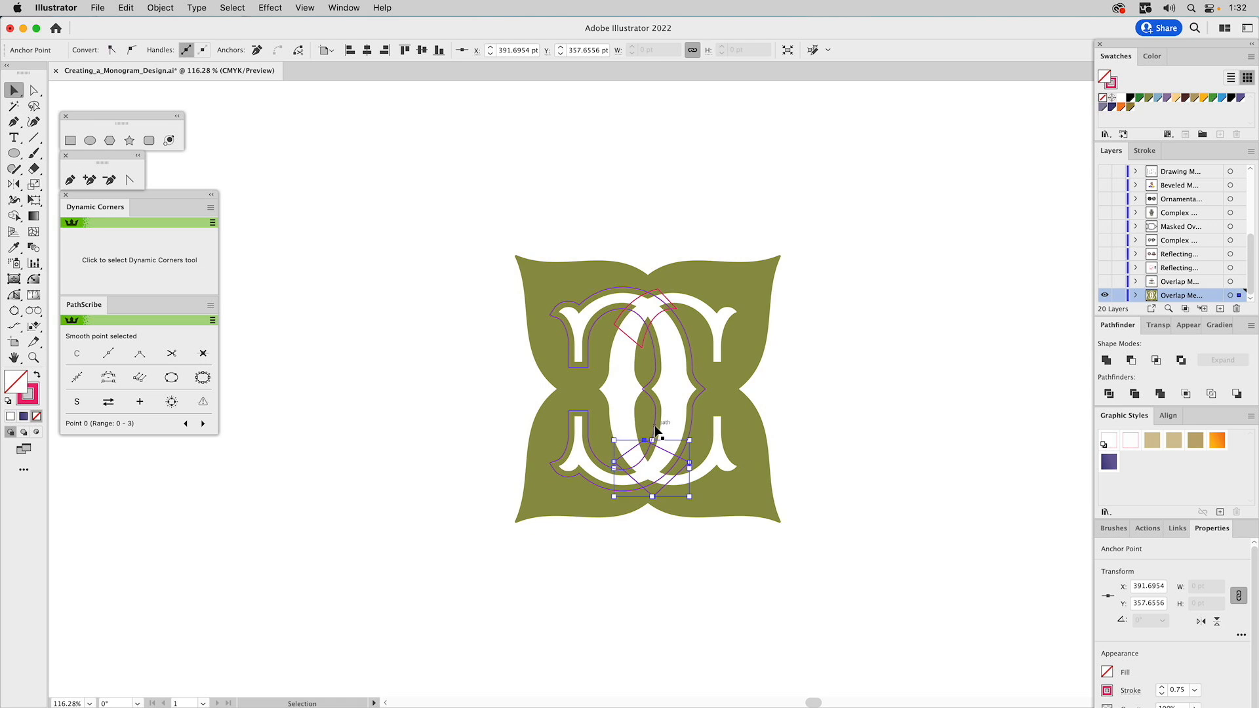
key(super+a)
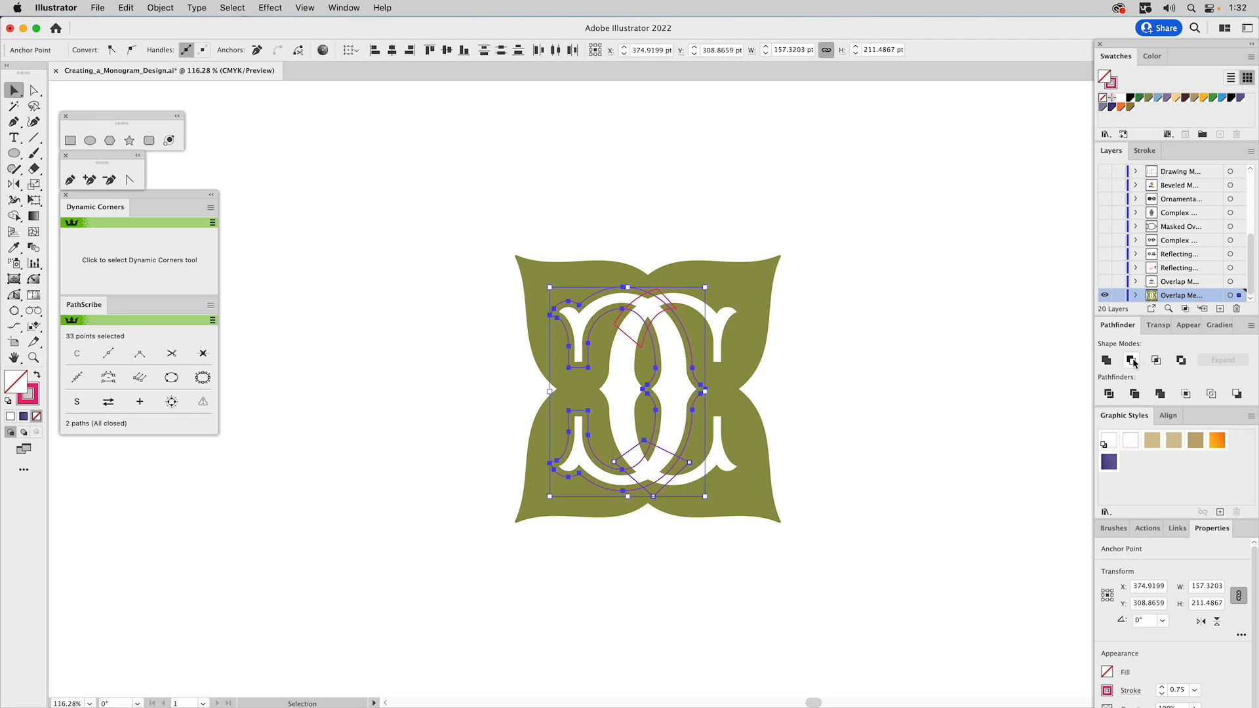
click(1155, 361)
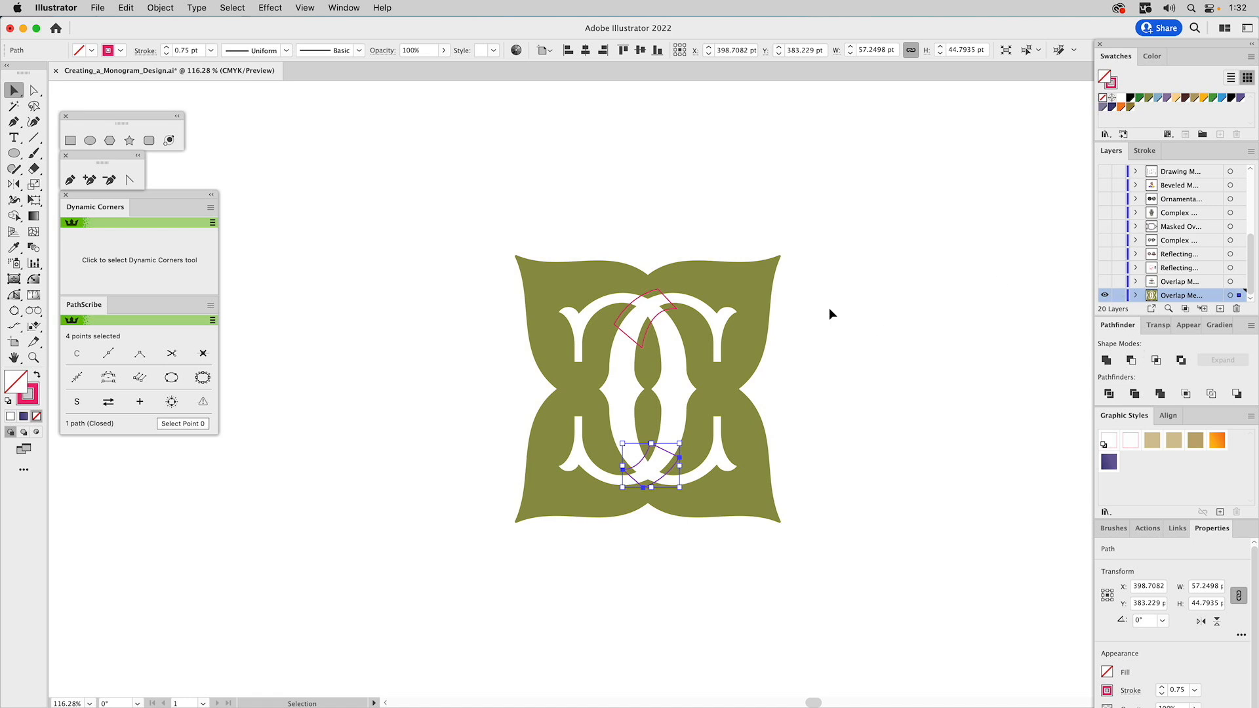
Step: Subtract the upper overlap piece from the reversed C with Minus Front so it passes under the other C
click(656, 293)
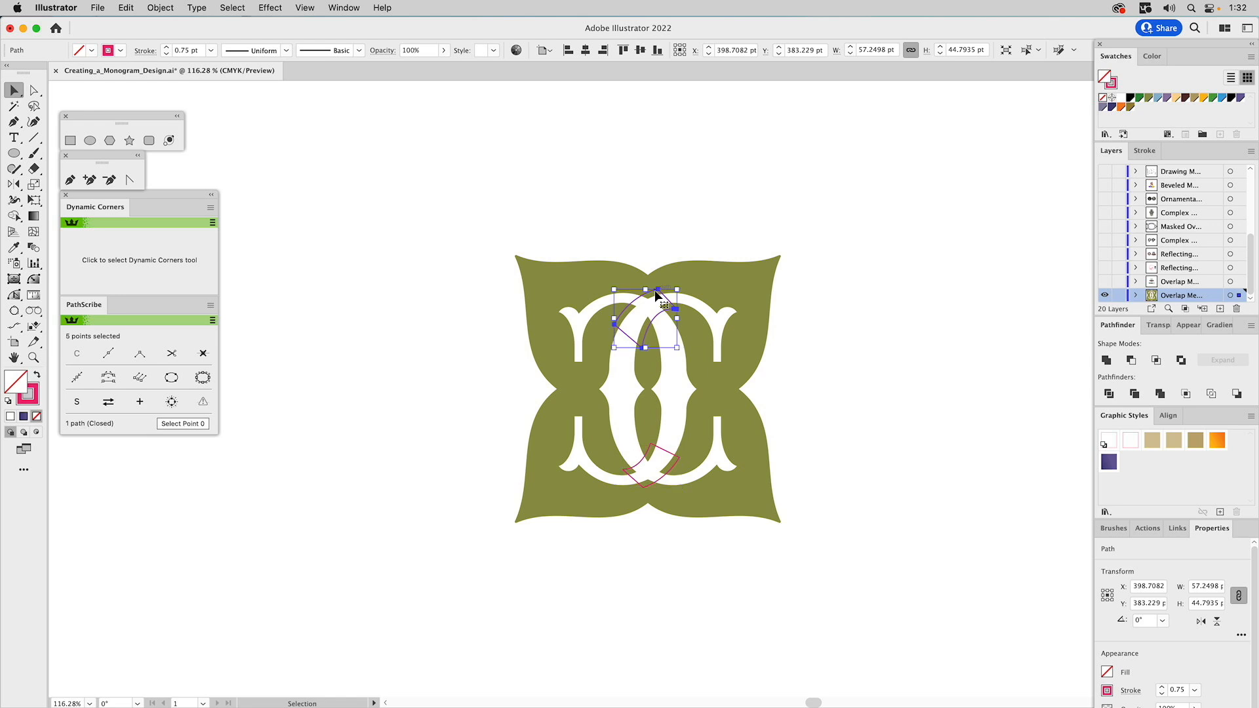
shift+click(663, 331)
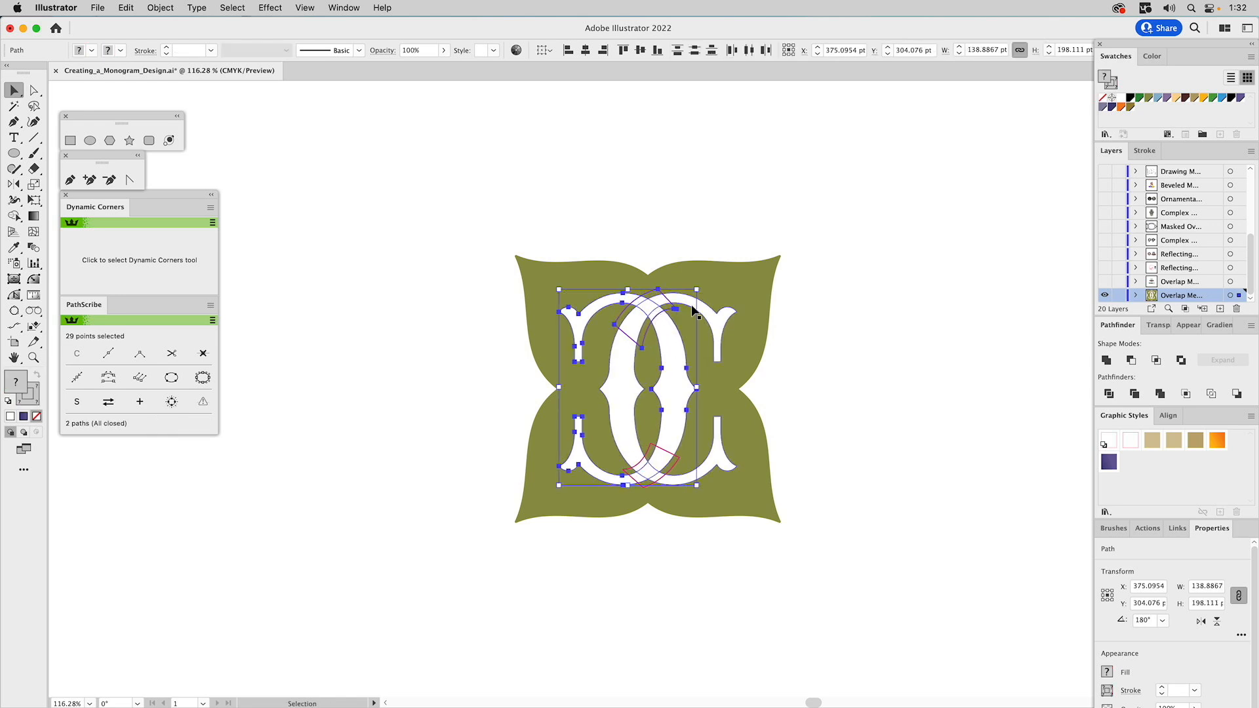
click(1131, 360)
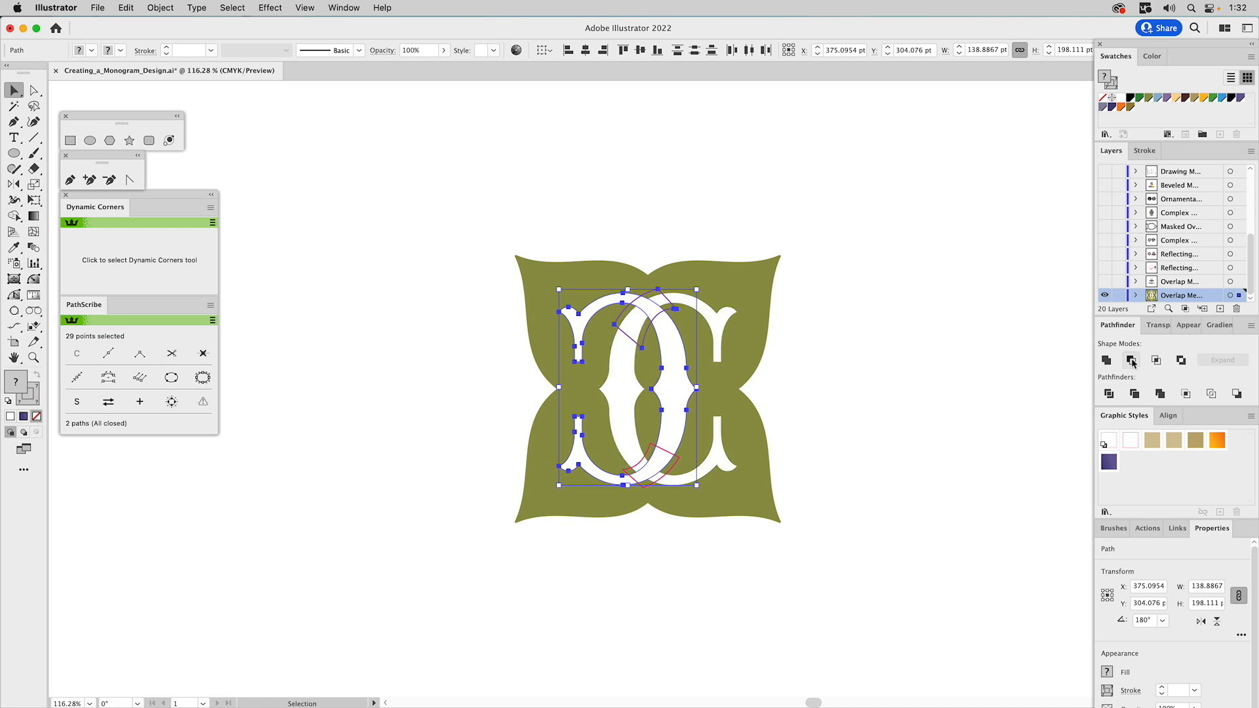
click(980, 344)
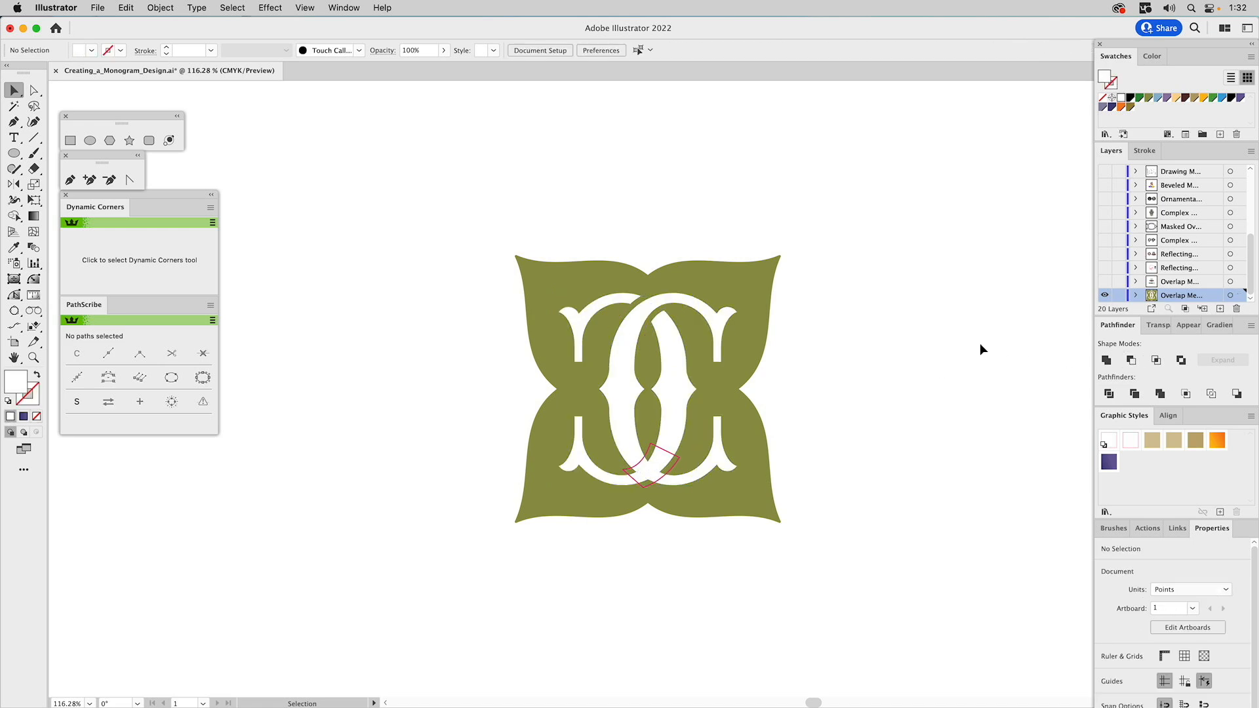
Step: Subtract the lower overlap piece from the forward-facing C with Minus Front so it passes under the reversed C
click(653, 448)
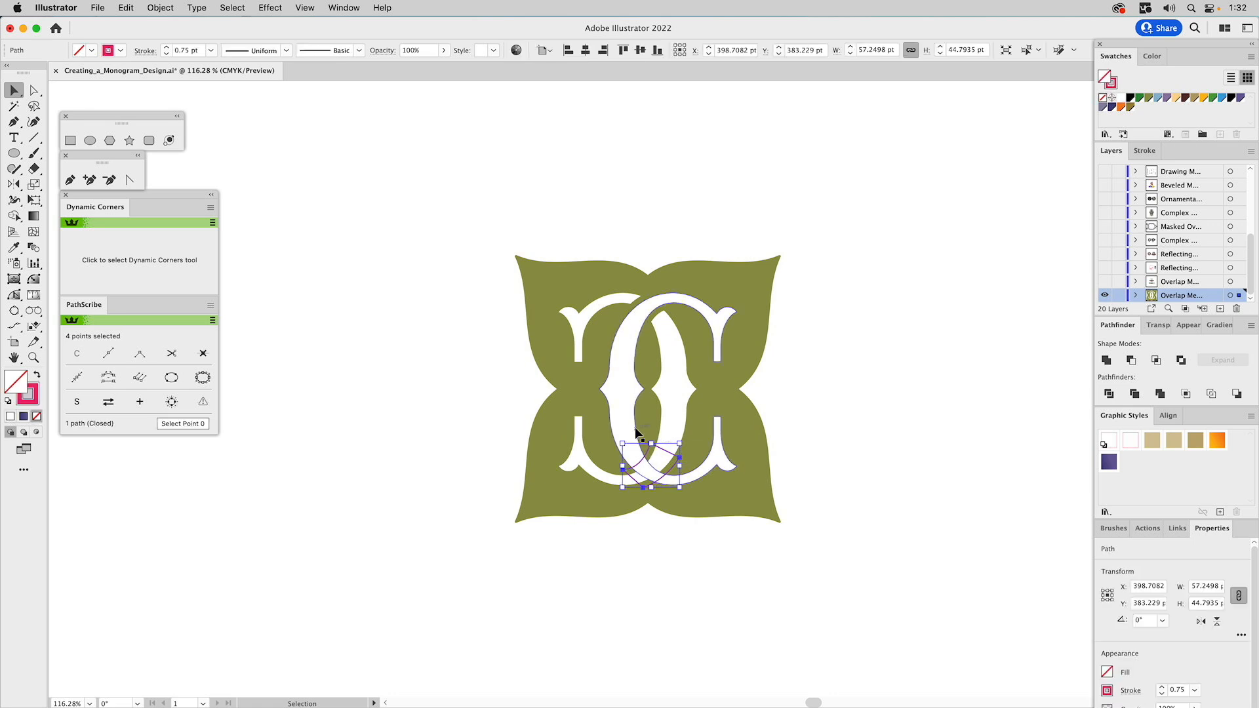
click(1131, 361)
click(962, 356)
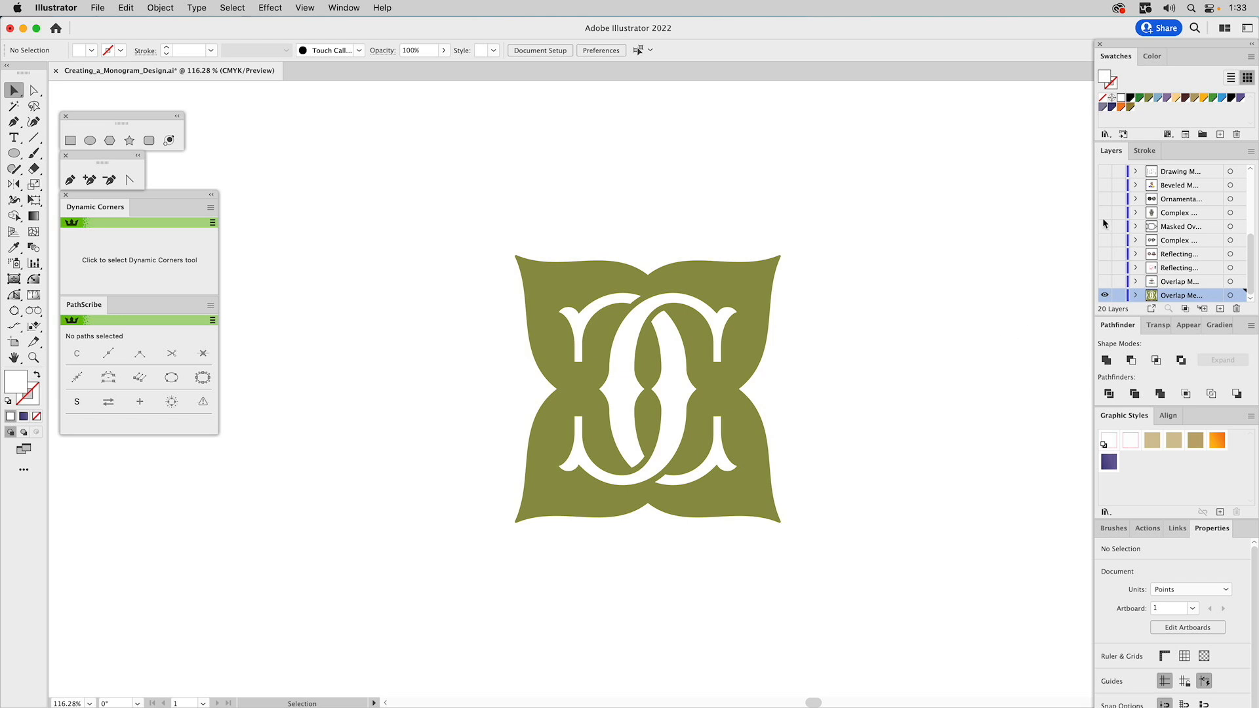
Step: Show the Circadian Company logo layer in place of the monogram layer, and switch visibility to the Reflecting layer with the circular ornament linework
click(1105, 281)
click(1105, 295)
click(1168, 281)
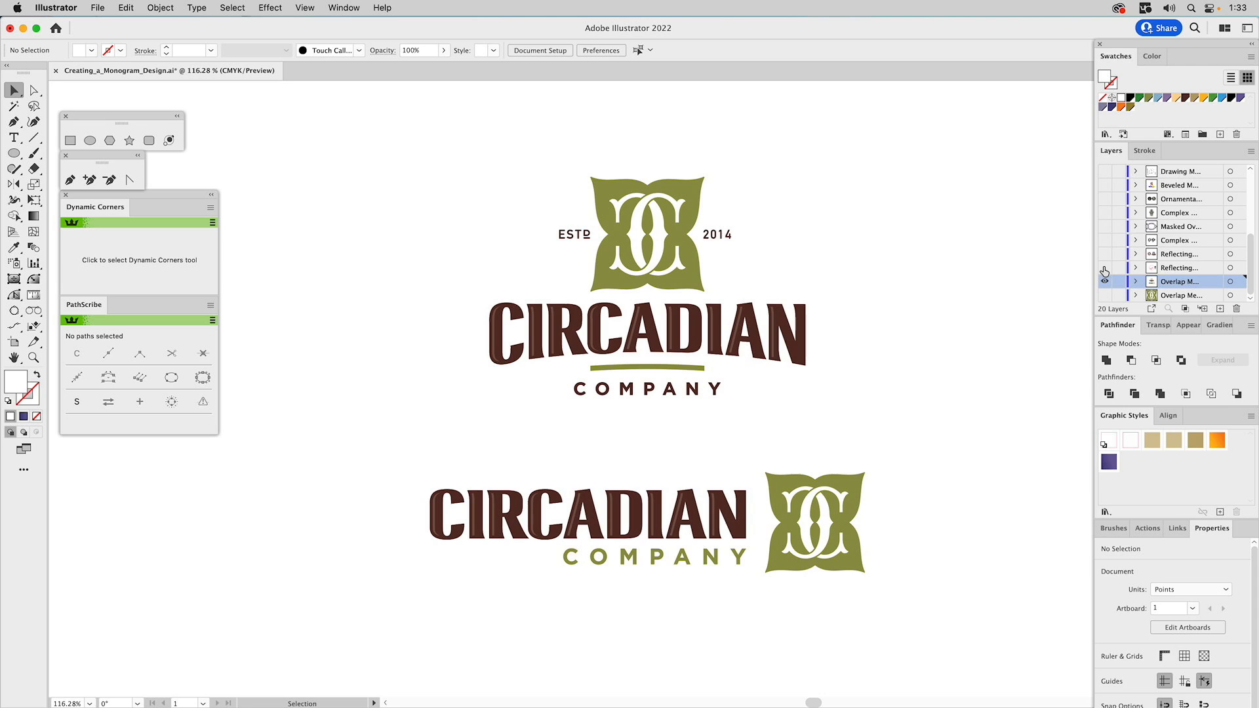
drag(1105, 268, 1105, 281)
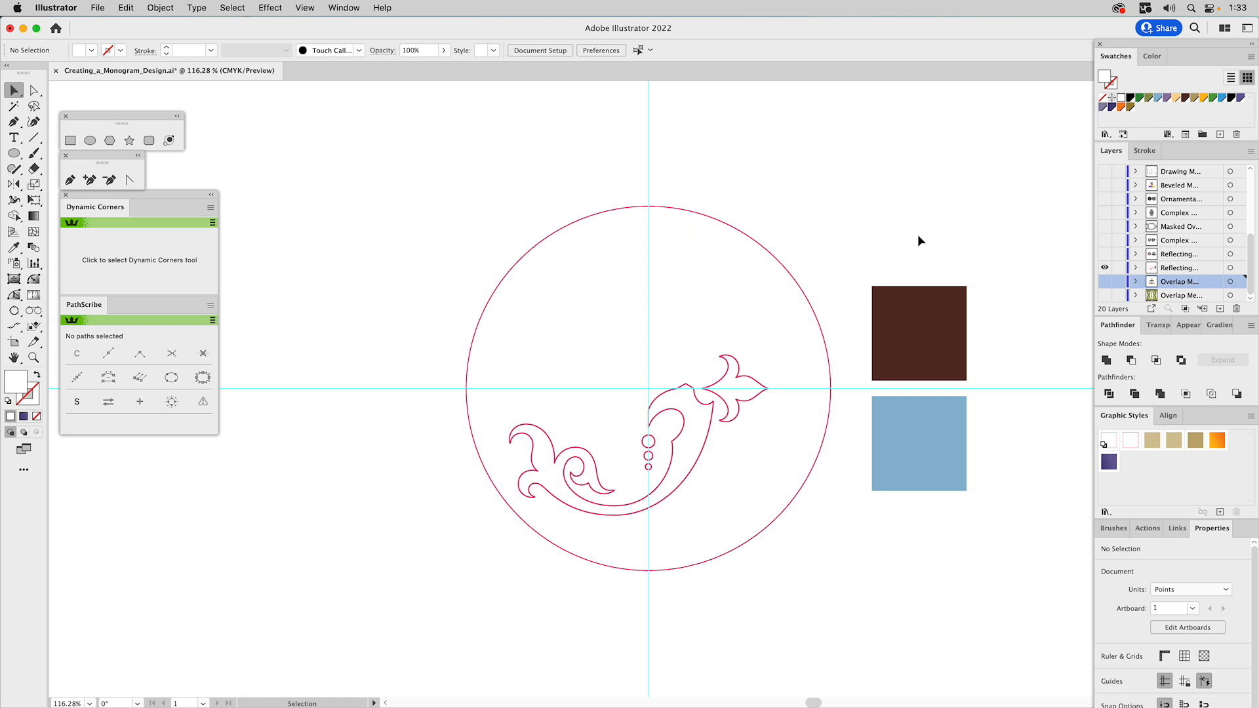
Step: Reflect a copy of the lower ornamental C half and its three dots upward across the horizontal guide
click(713, 427)
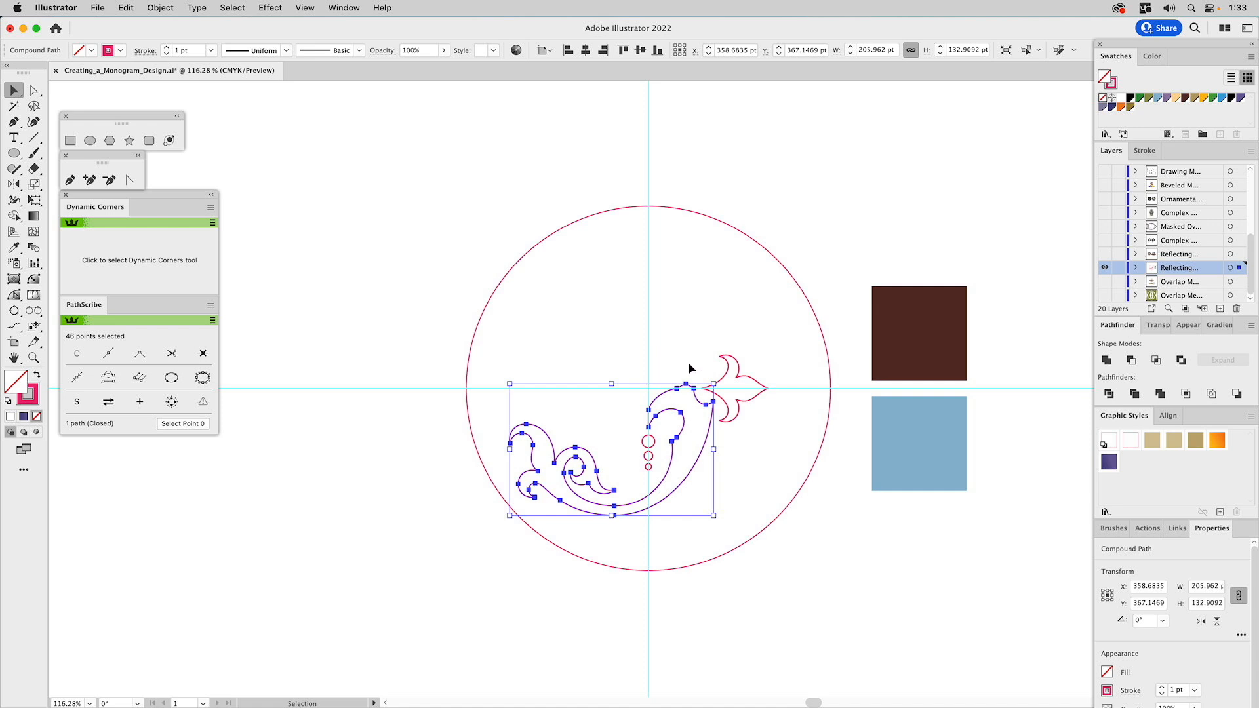
shift+click(655, 441)
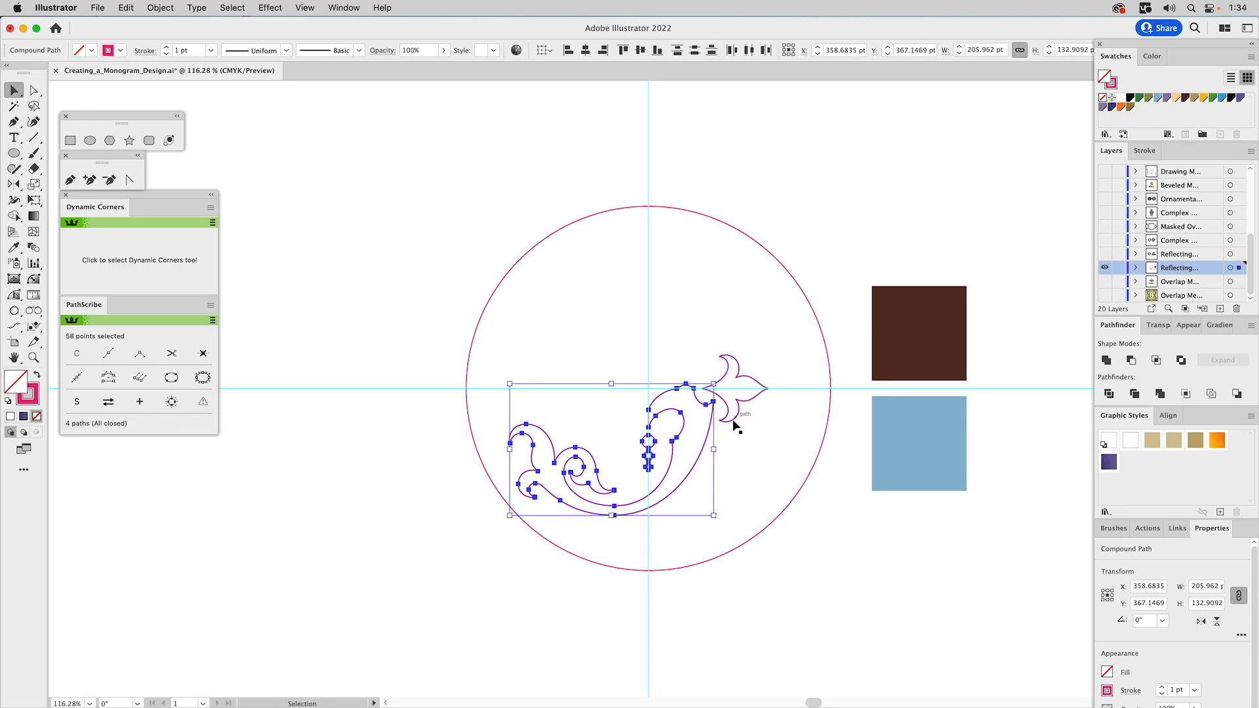
click(14, 184)
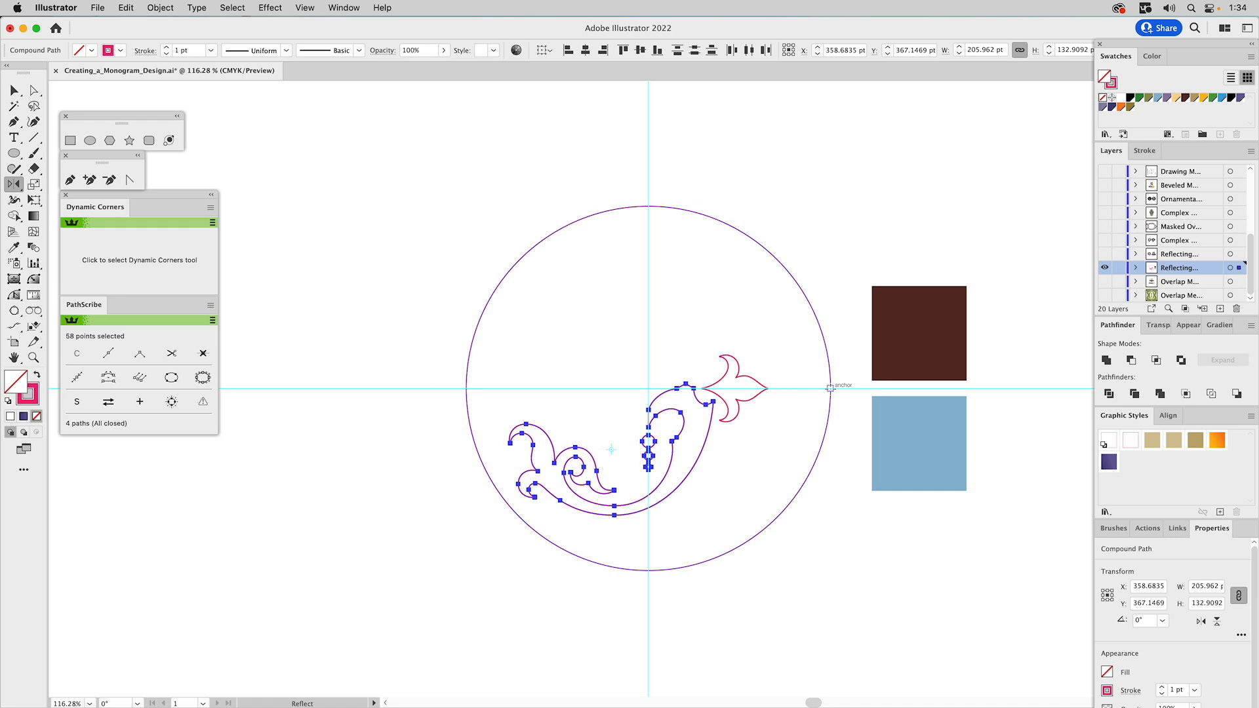
click(830, 389)
alt+shift+click(866, 389)
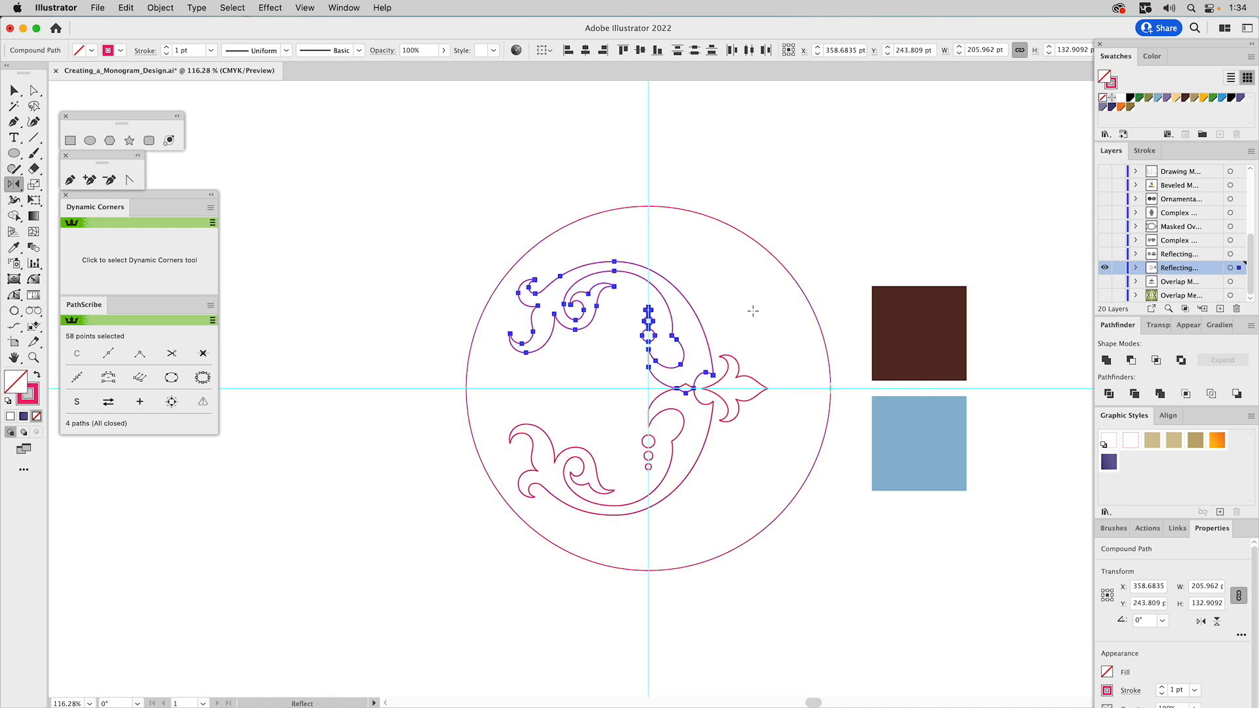
key(v)
click(733, 297)
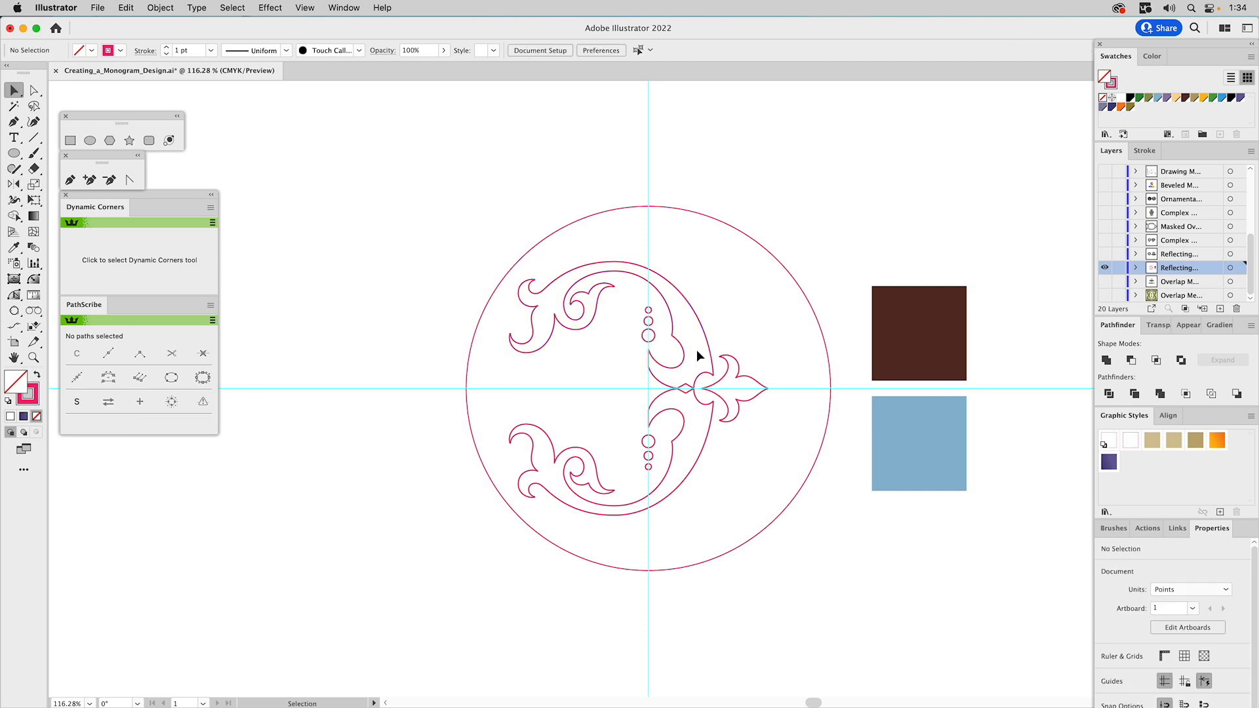
Step: Unite the two mirrored C halves into one shape and add the fleur-de-lis beside it to the selection
click(678, 392)
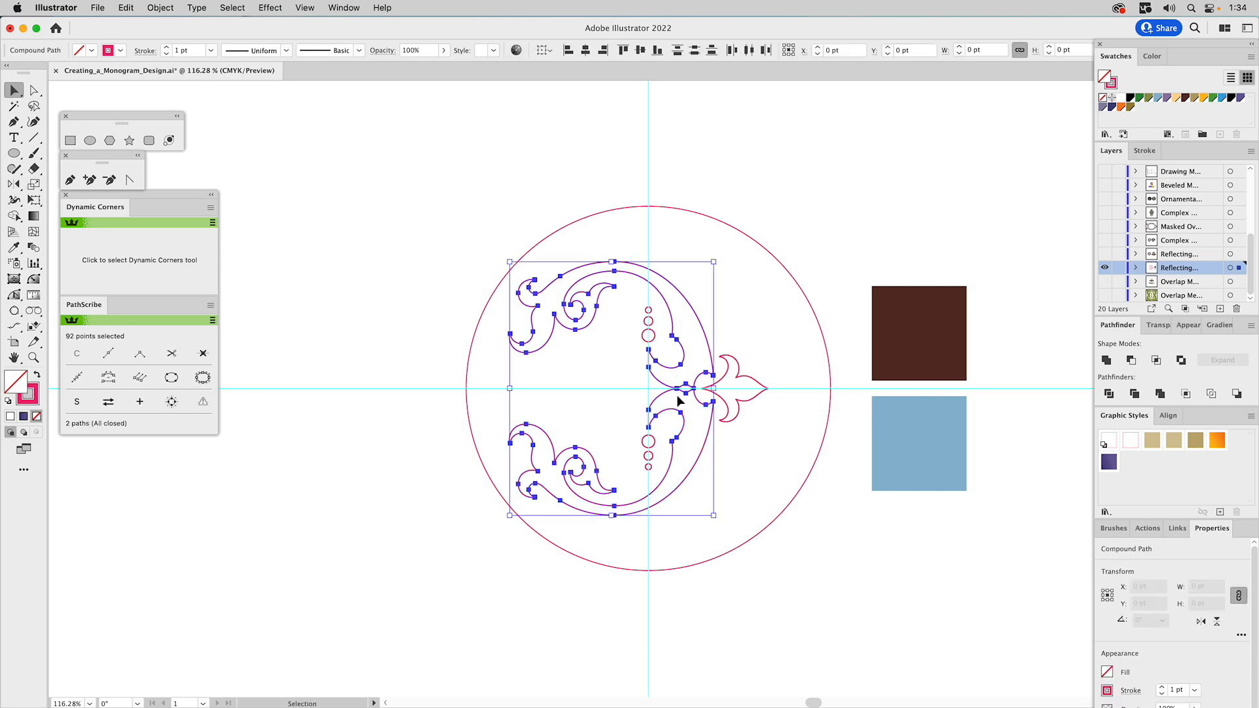
click(1105, 360)
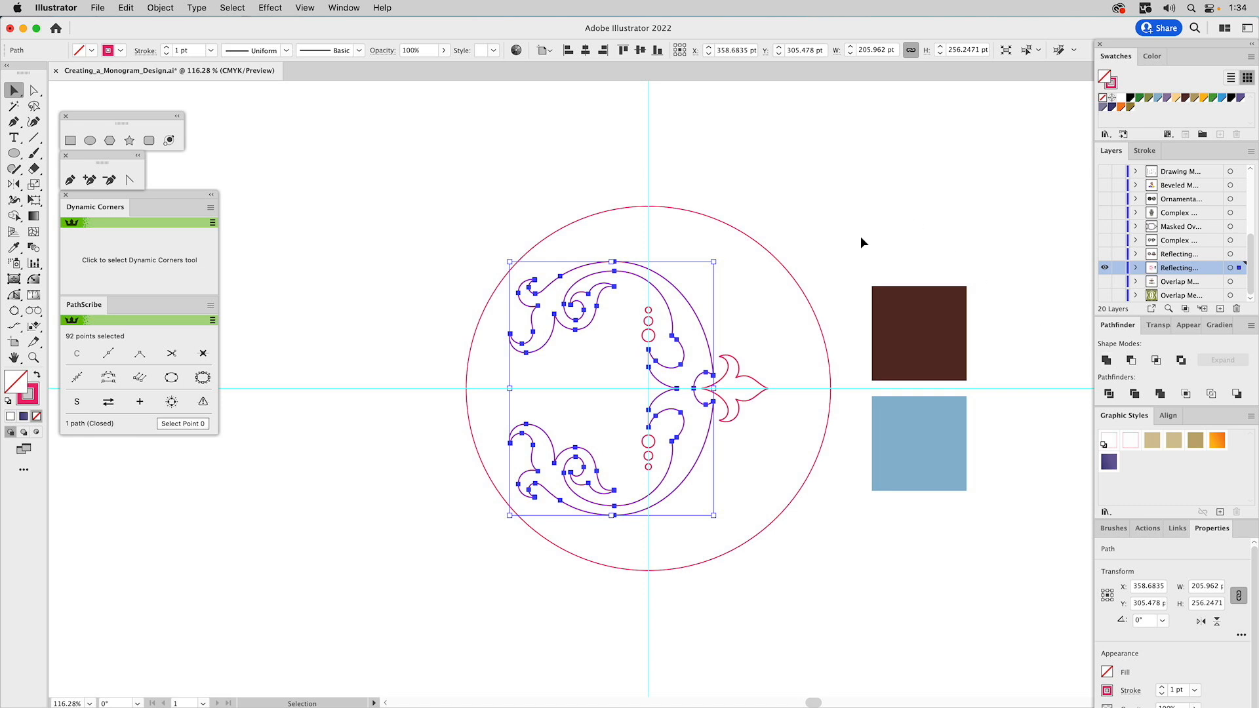
shift+click(737, 365)
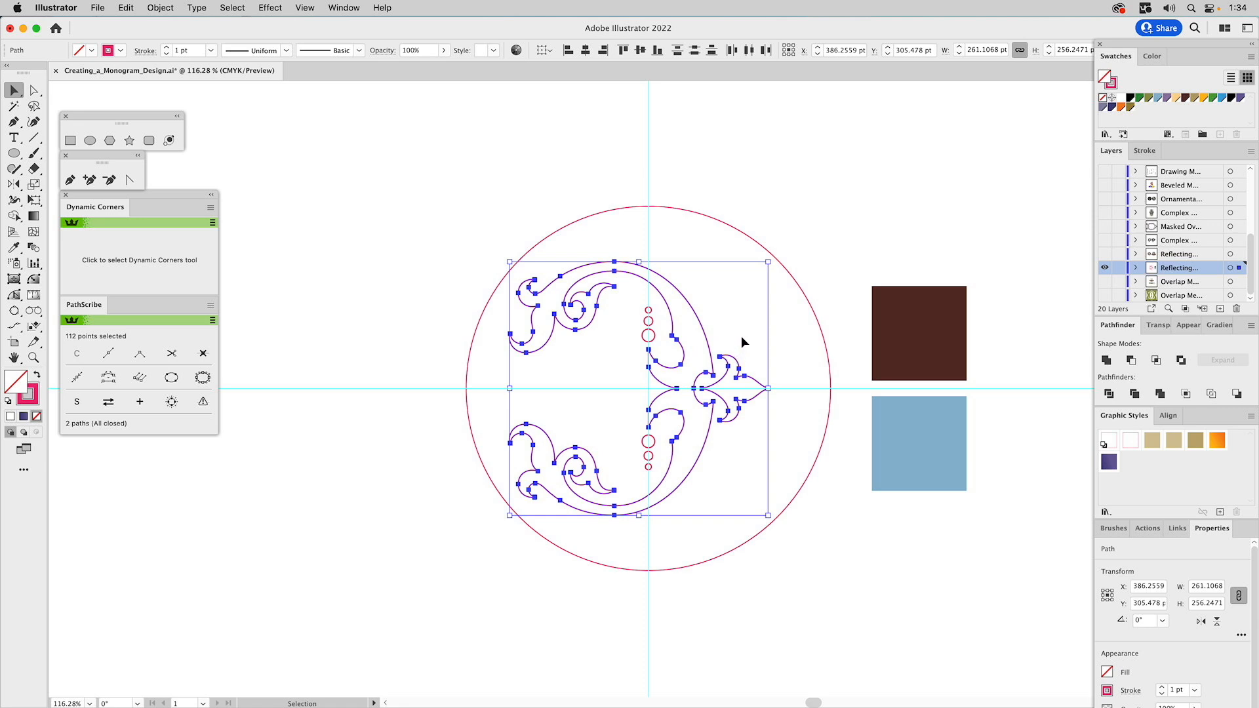
click(129, 7)
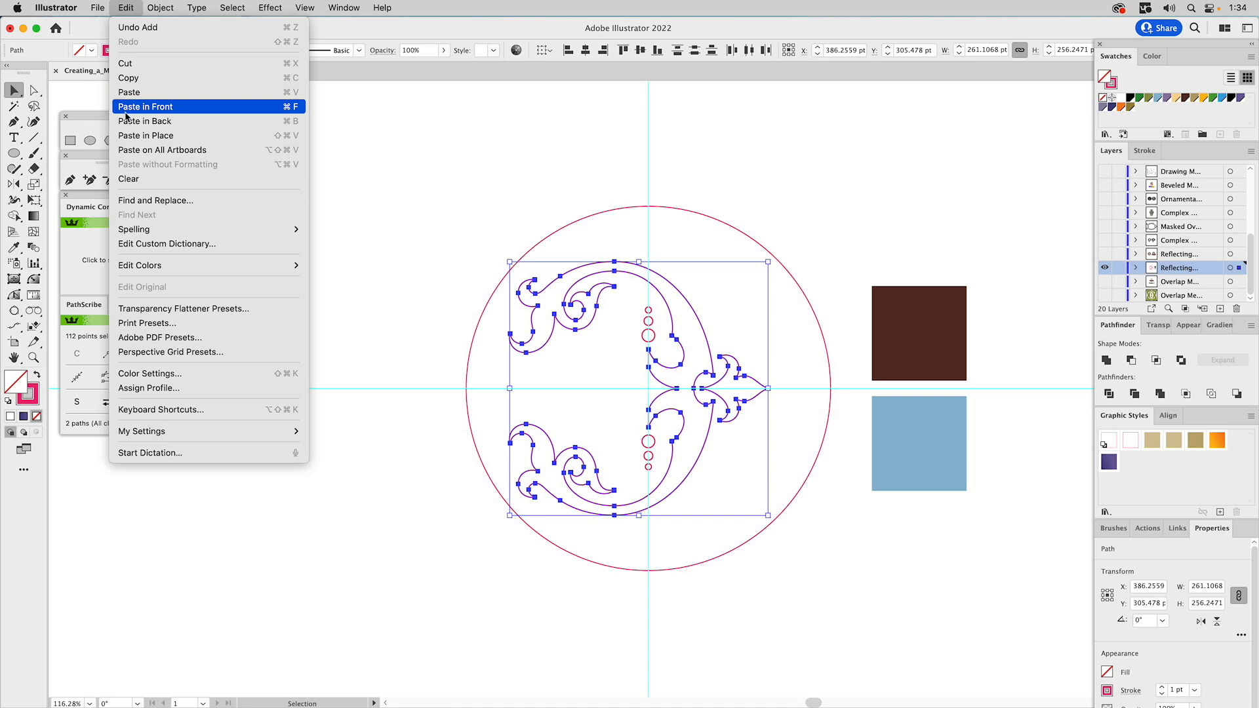
key(Escape)
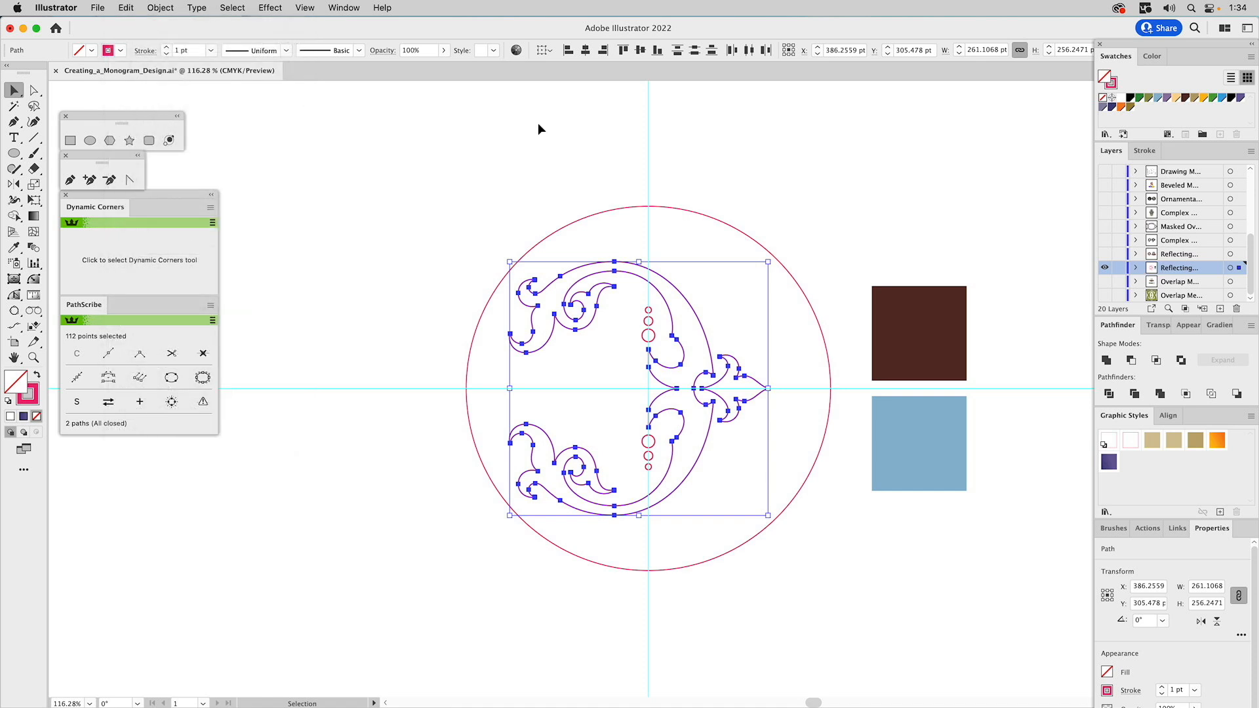
drag(667, 274, 688, 265)
key(super+z)
drag(678, 289, 707, 269)
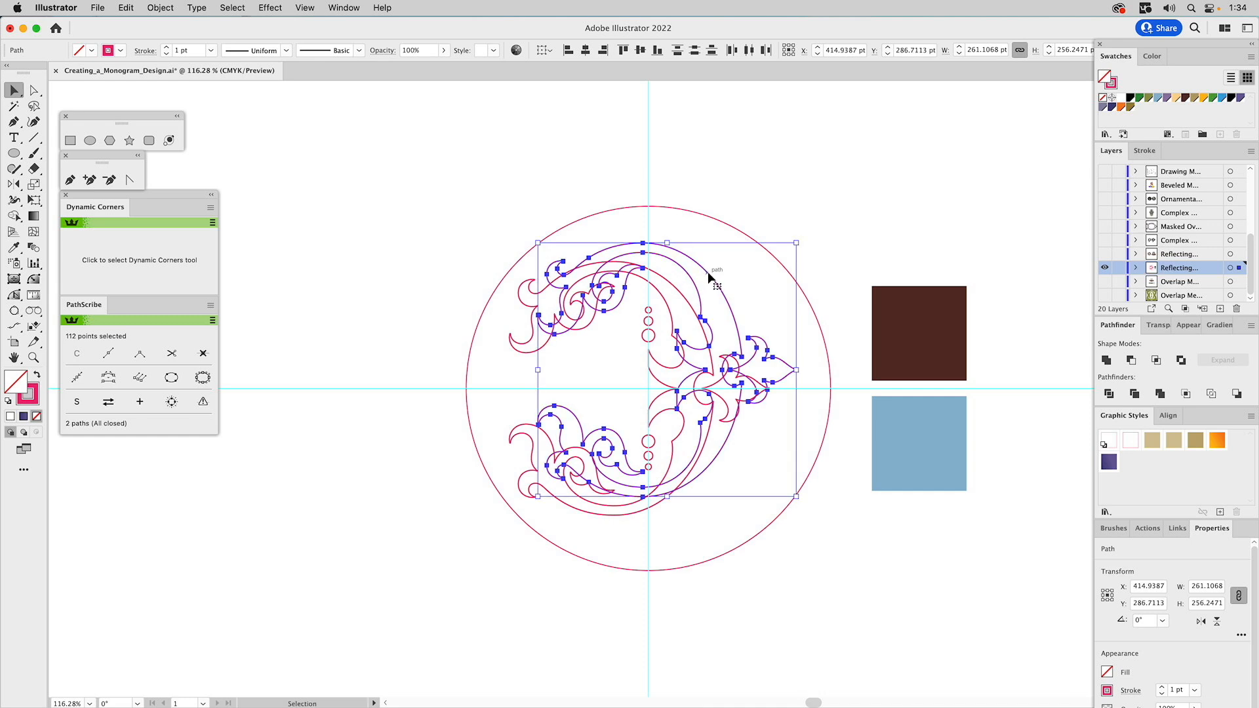
key(super+z)
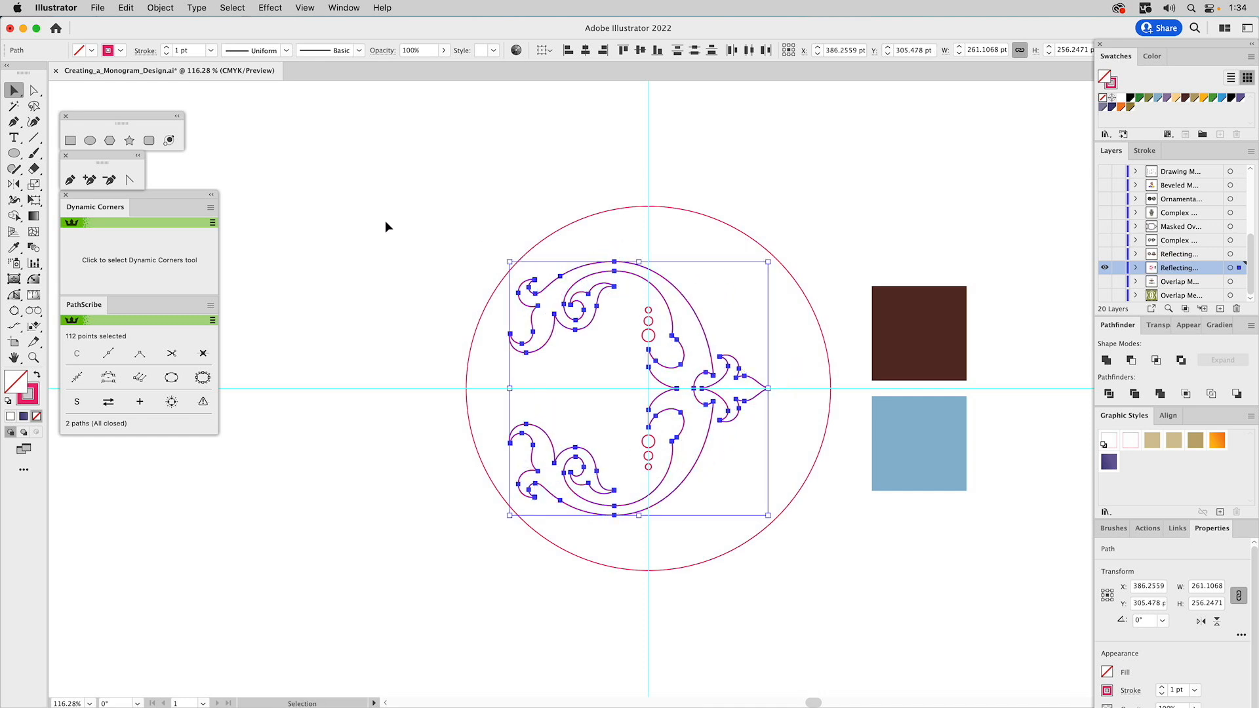
Step: Reflect a copy of the ornamental C and its fleur-de-lis across the vertical guide to form a double-C monogram
click(14, 185)
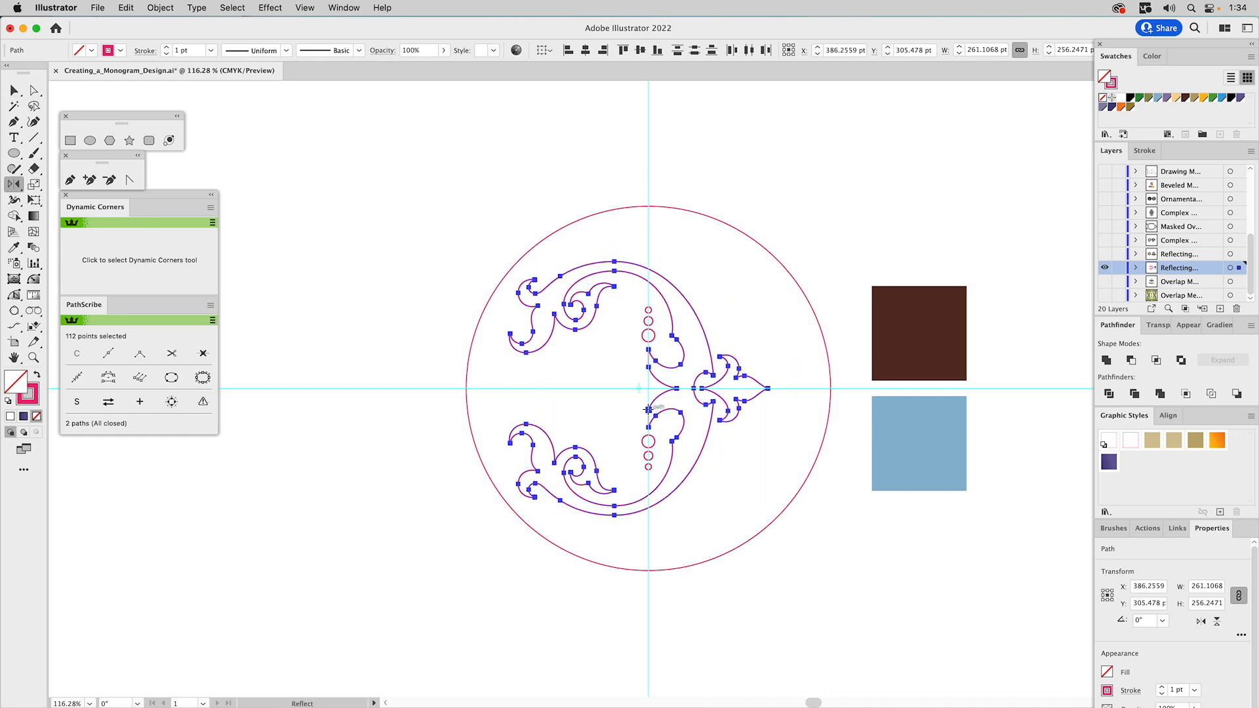
drag(647, 433, 647, 456)
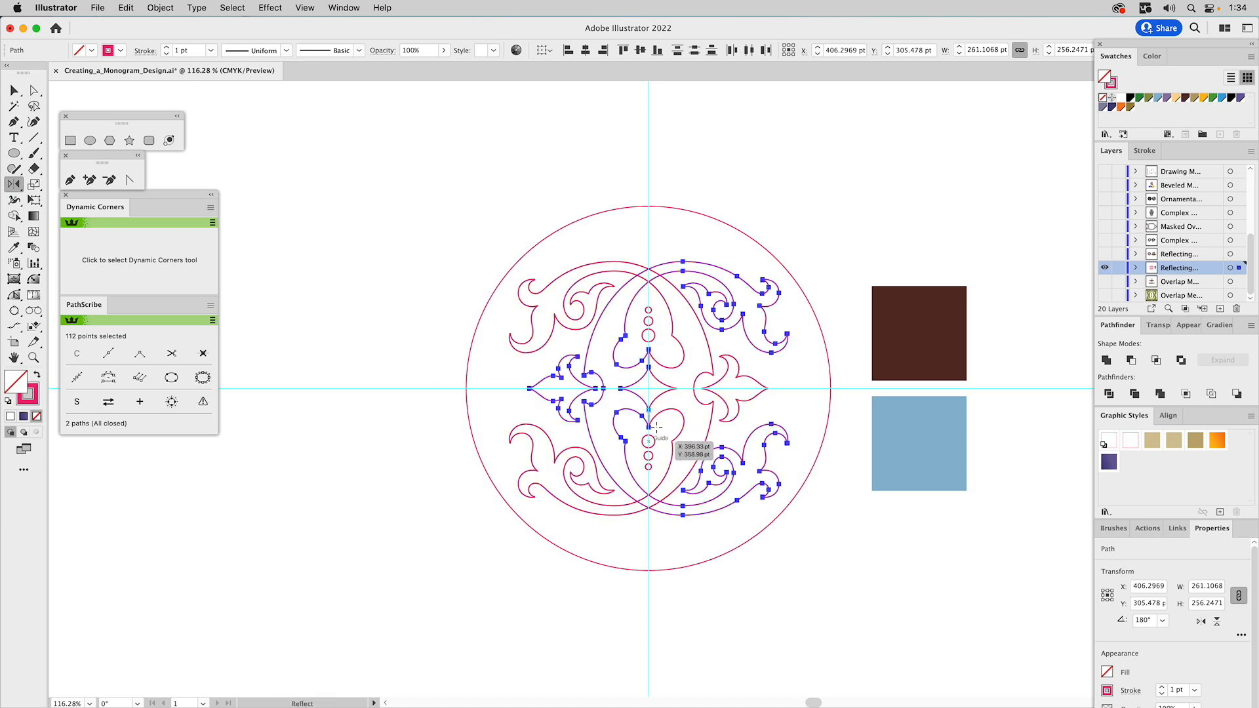
key(v)
click(842, 190)
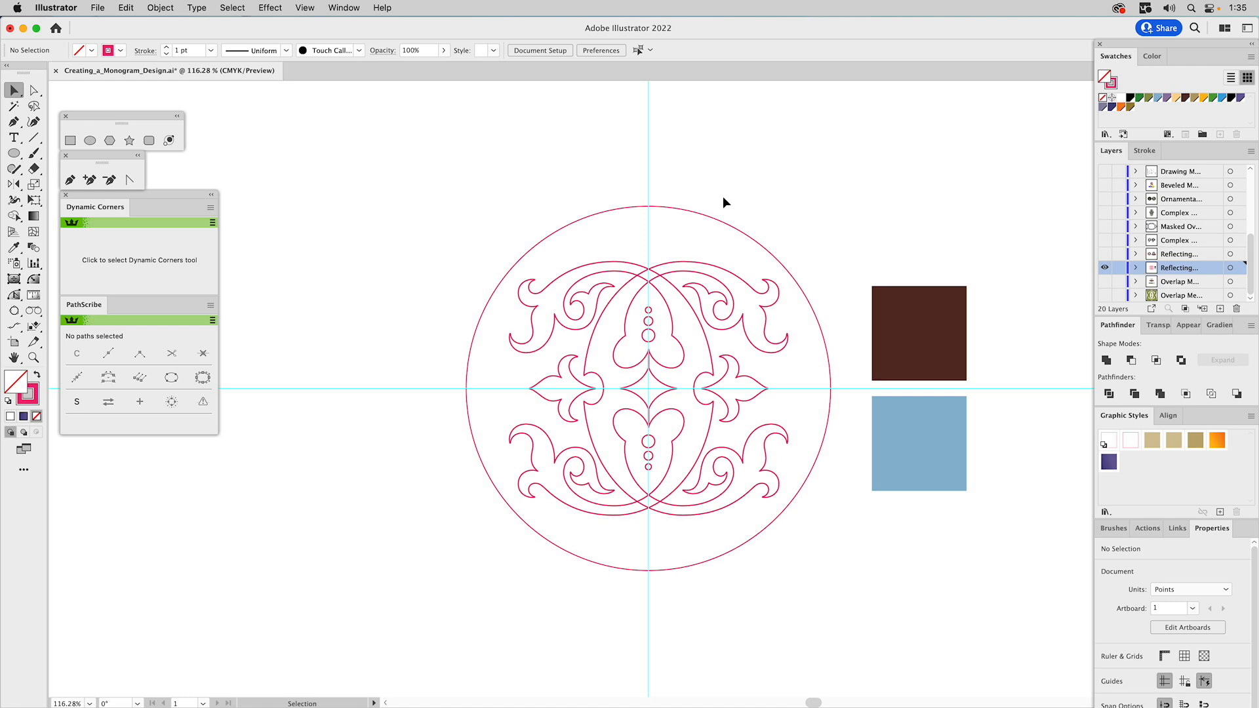
Step: Fill the large background circle with the dark brown sampled from the colour square
click(714, 224)
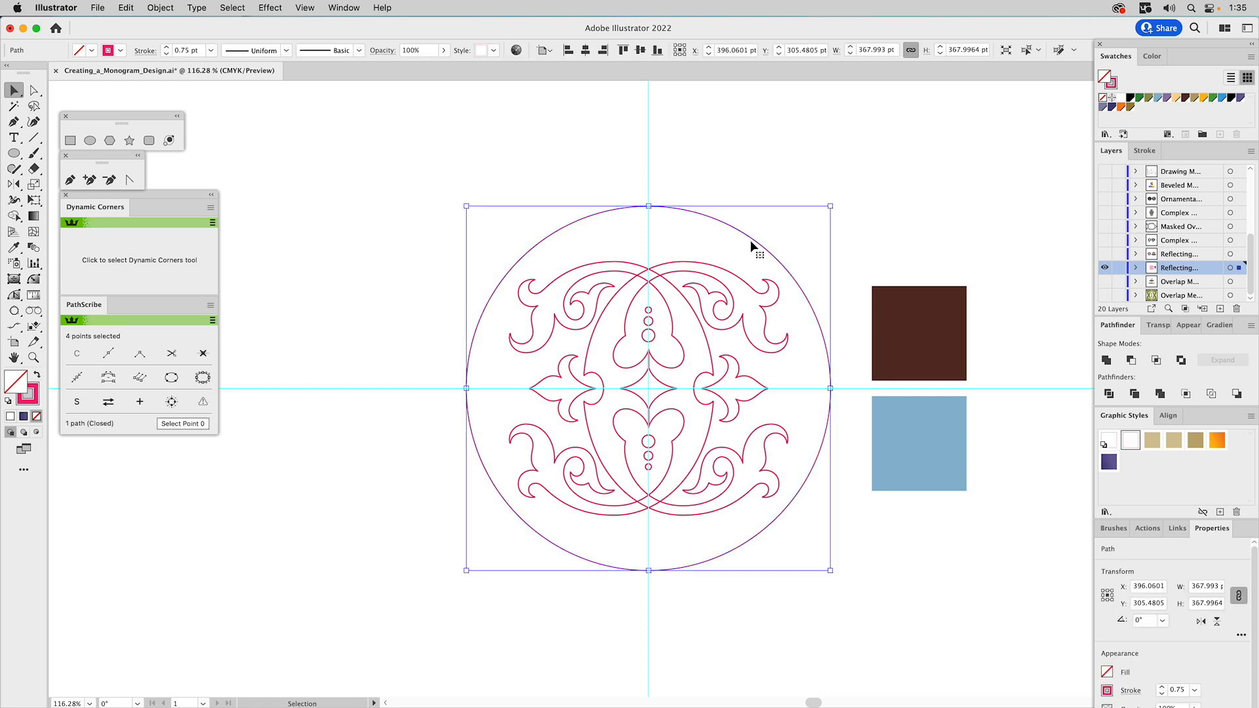
key(i)
click(902, 309)
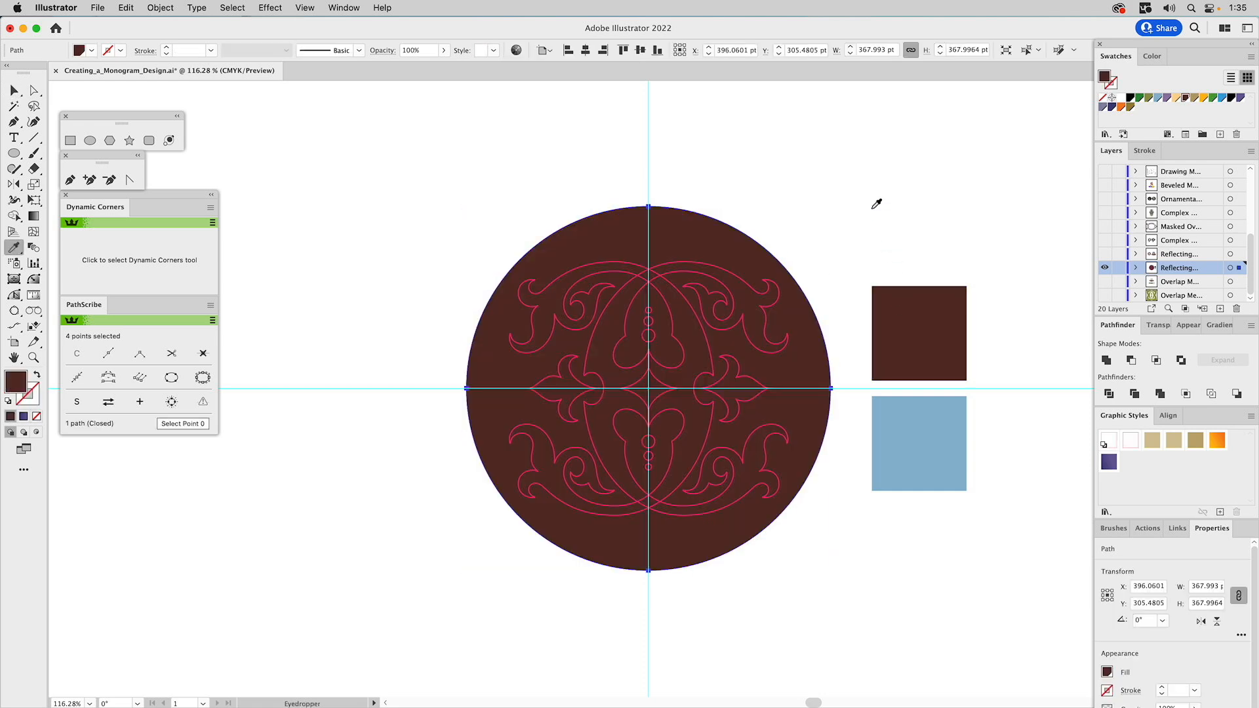
key(super+shift+a)
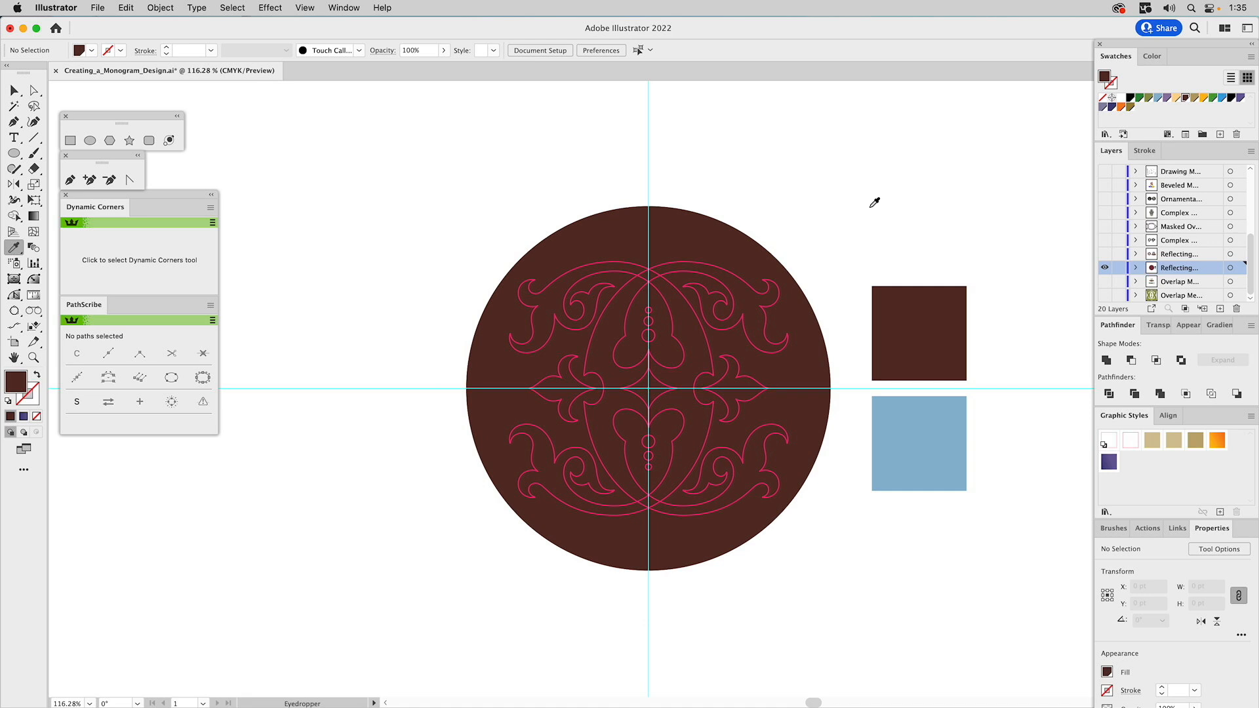
Step: Fill the reflected C, its fleur-de-lis and the upper three dots with the sampled light blue
key(v)
click(687, 274)
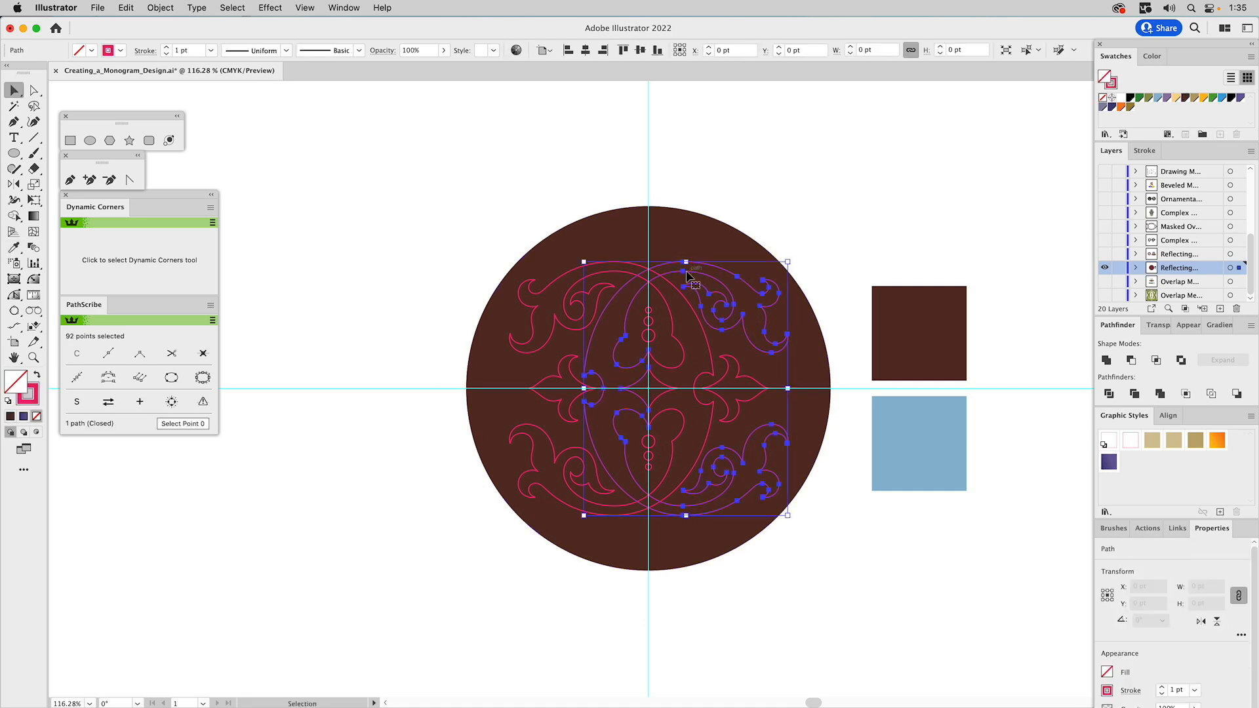
shift+click(571, 365)
key(i)
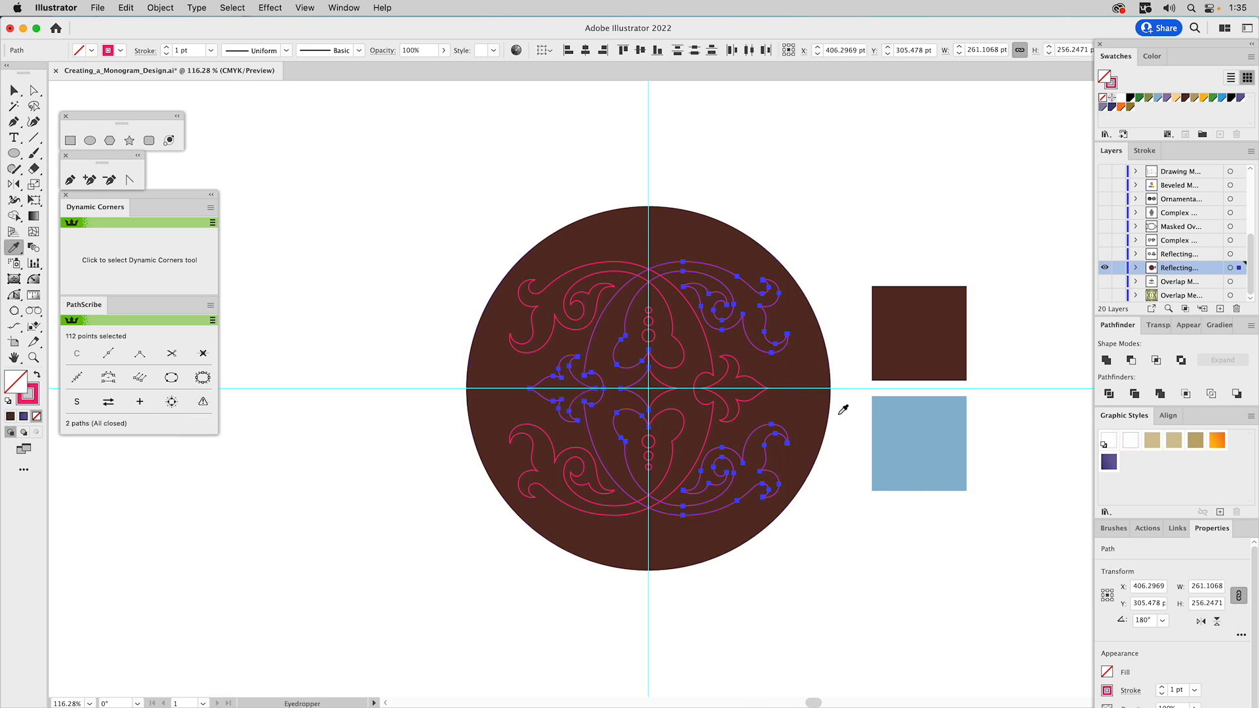
click(905, 427)
super+click(863, 209)
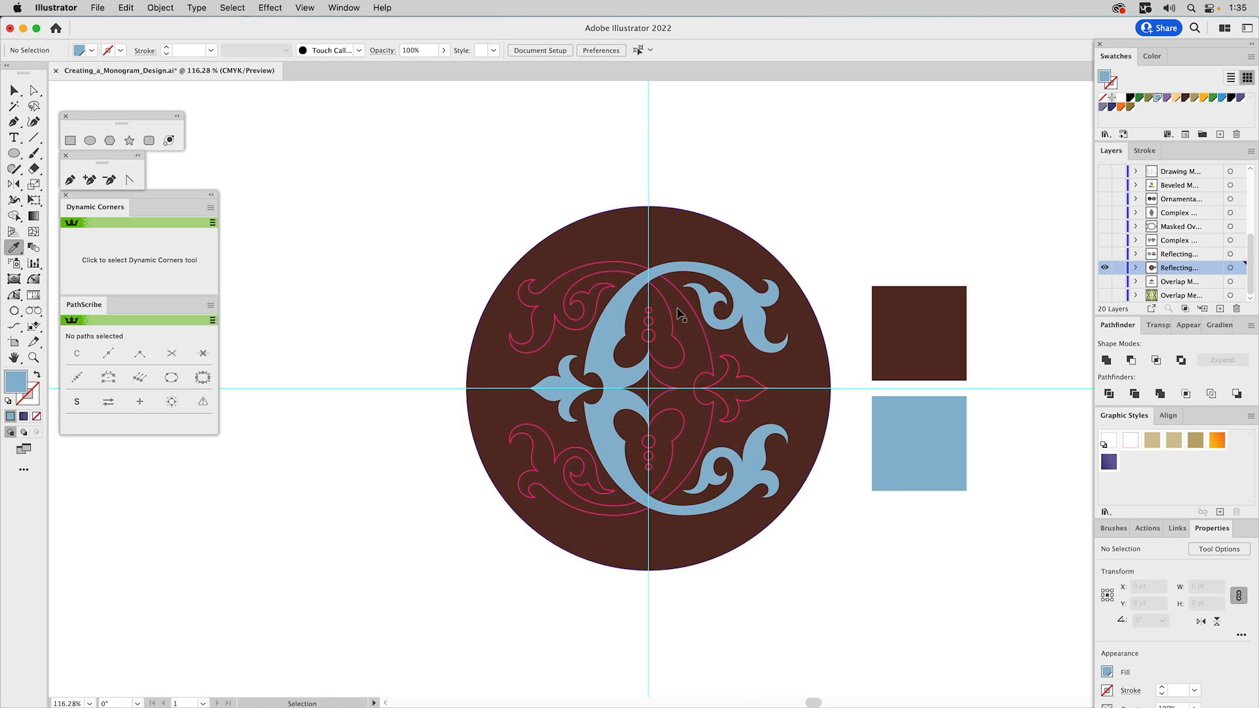
super+click(654, 336)
click(751, 320)
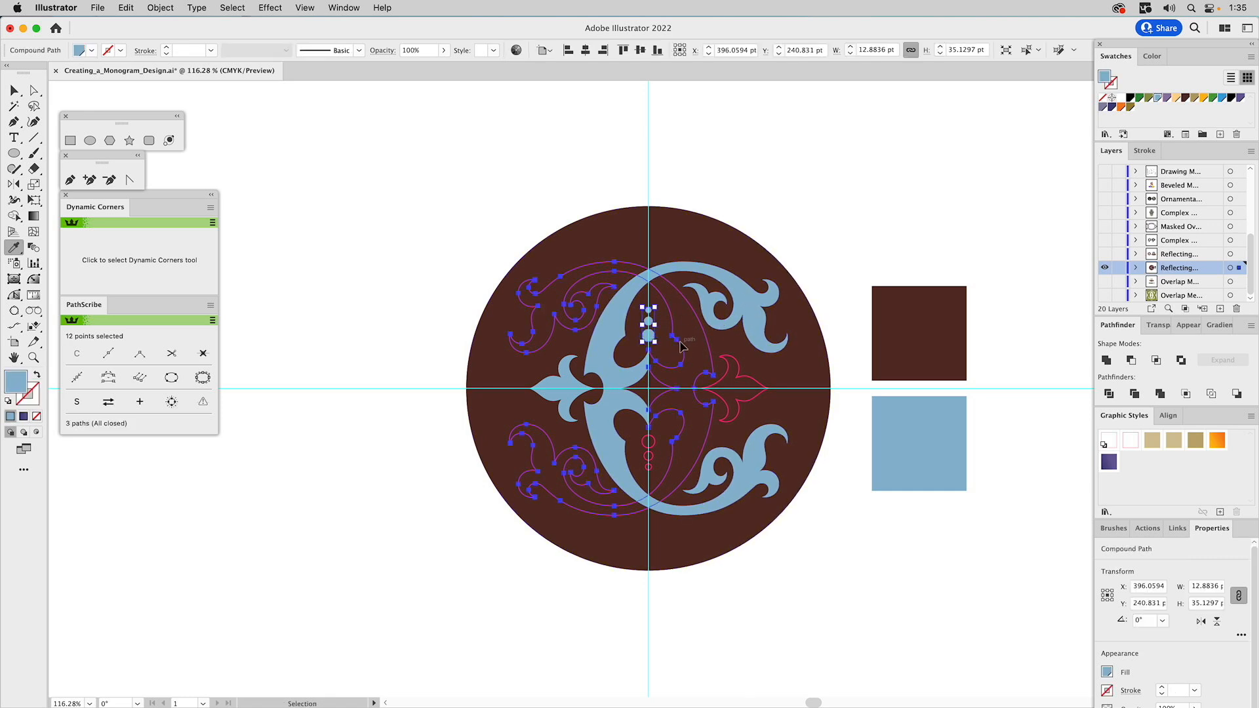
Step: Give the original C, its fleur-de-lis and the lower three dots a white fill and no stroke
super+click(736, 379)
shift+super+click(736, 381)
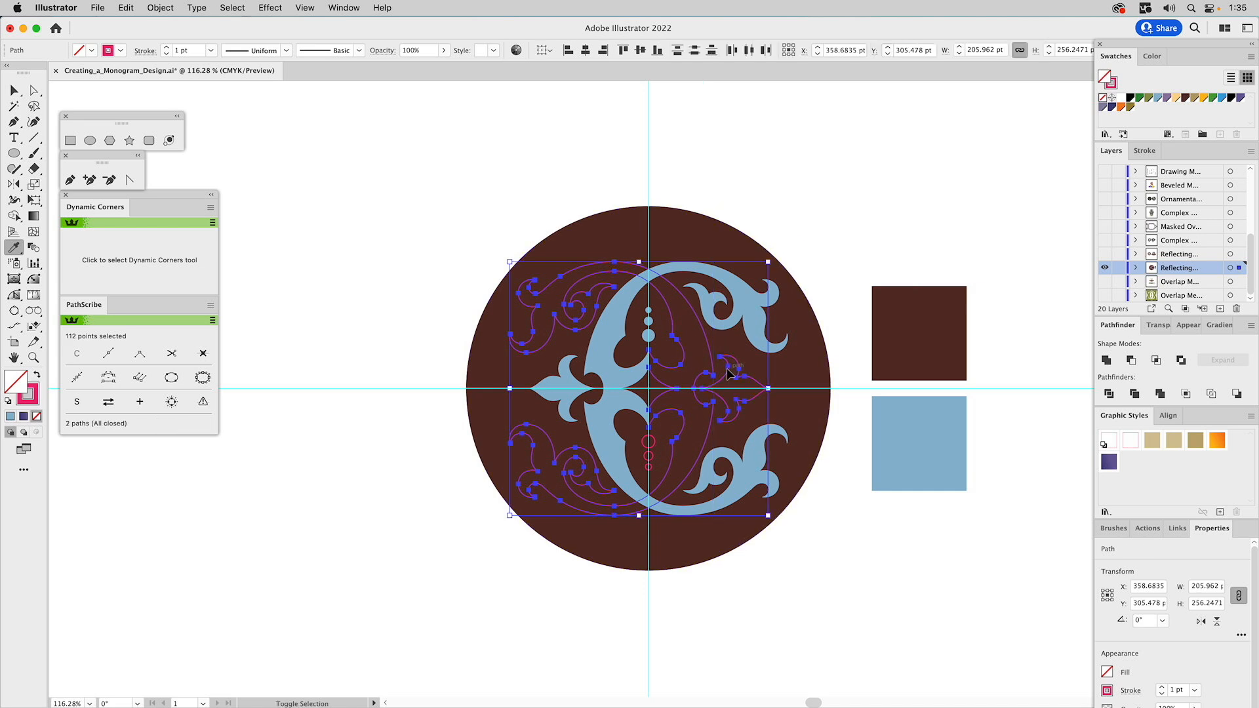
shift+super+click(653, 438)
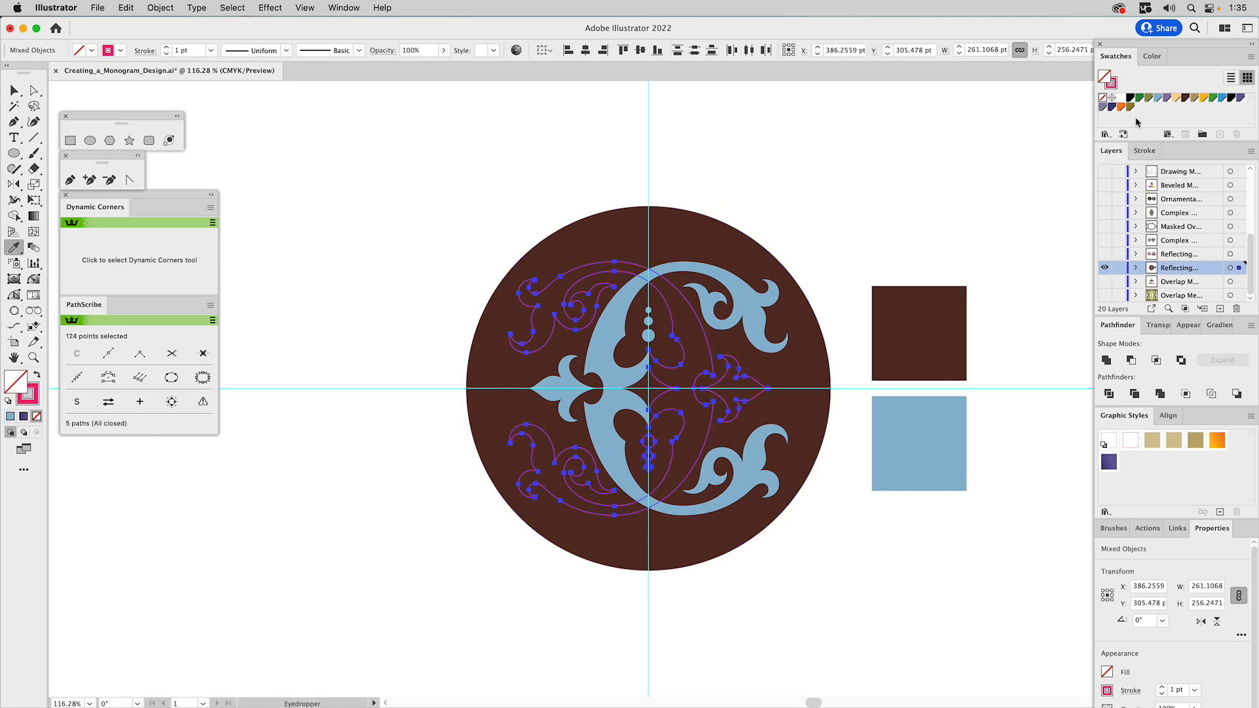
click(1122, 100)
key(x)
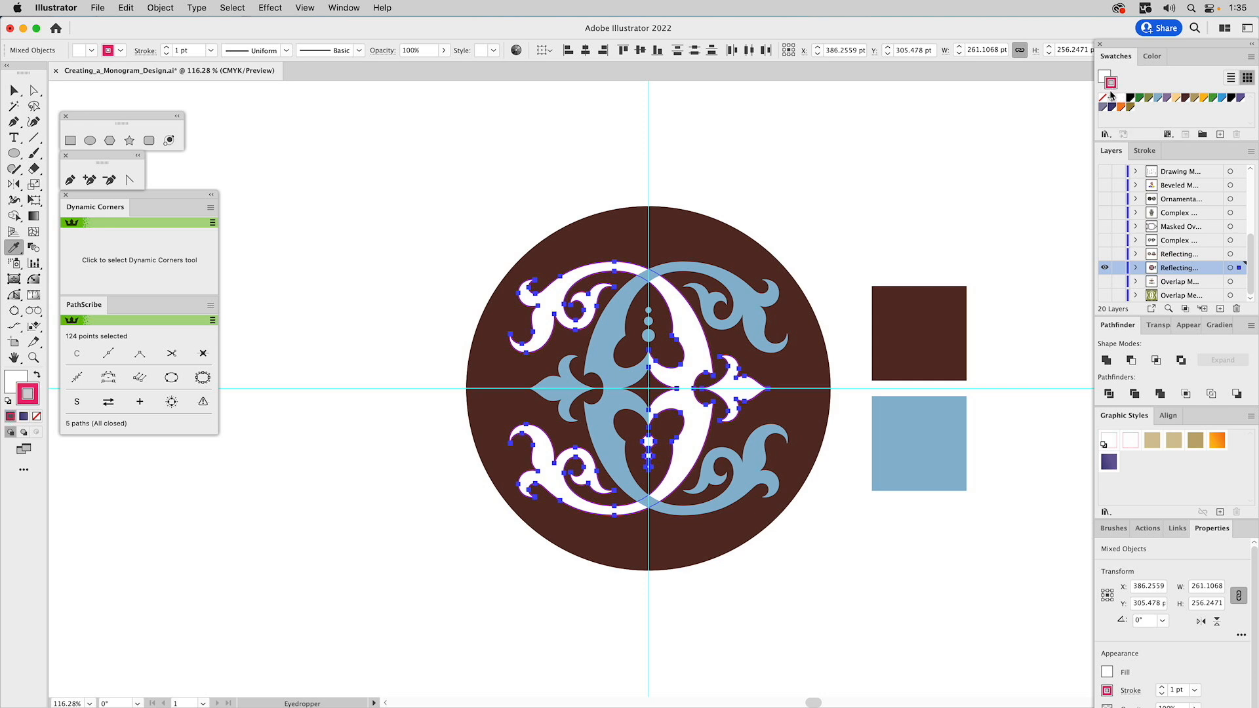
click(1104, 99)
key(shift+super+a)
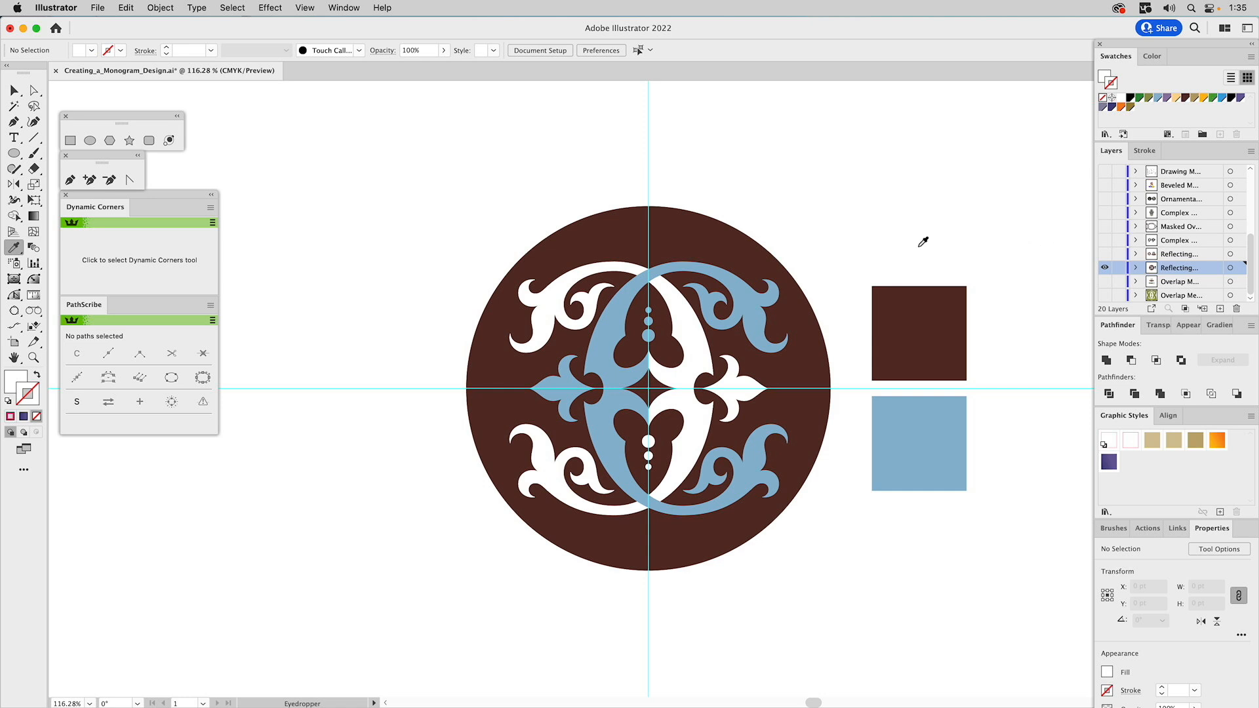
key(v)
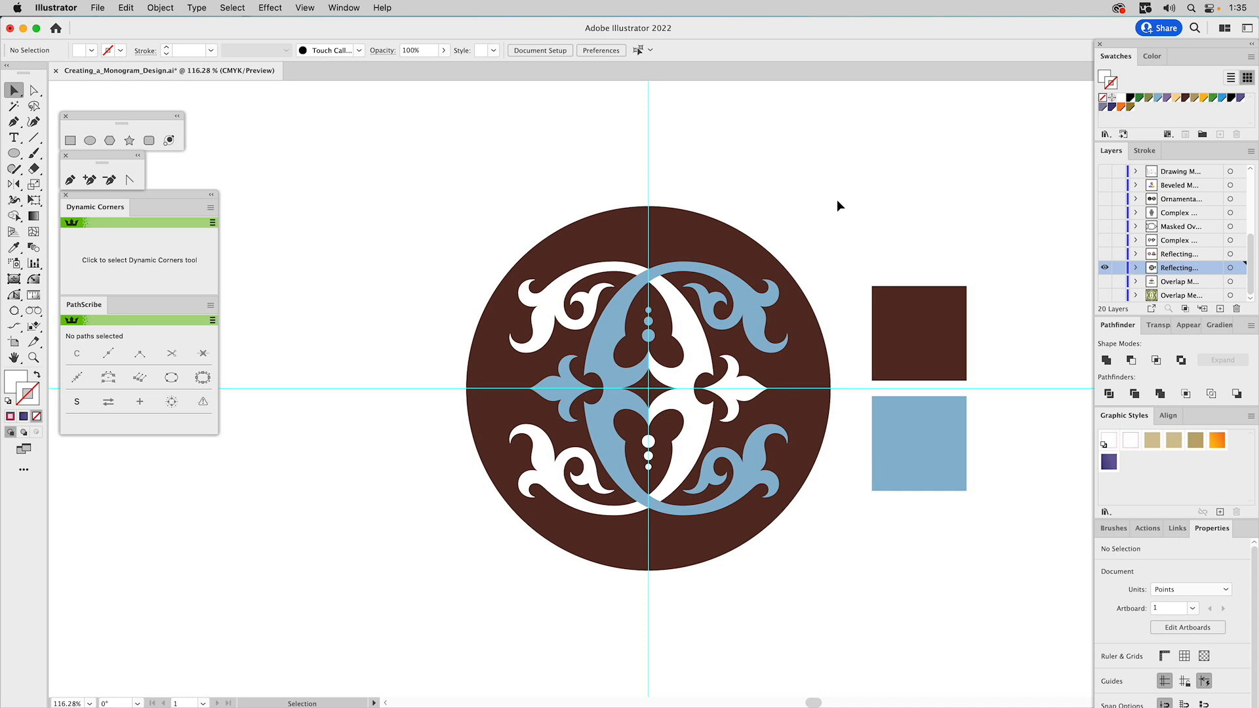
Step: Show the finished Circadian Company logo layer in place of the double-C artwork, and switch visibility to the layer with the complex DP monogram
click(1105, 268)
click(1105, 255)
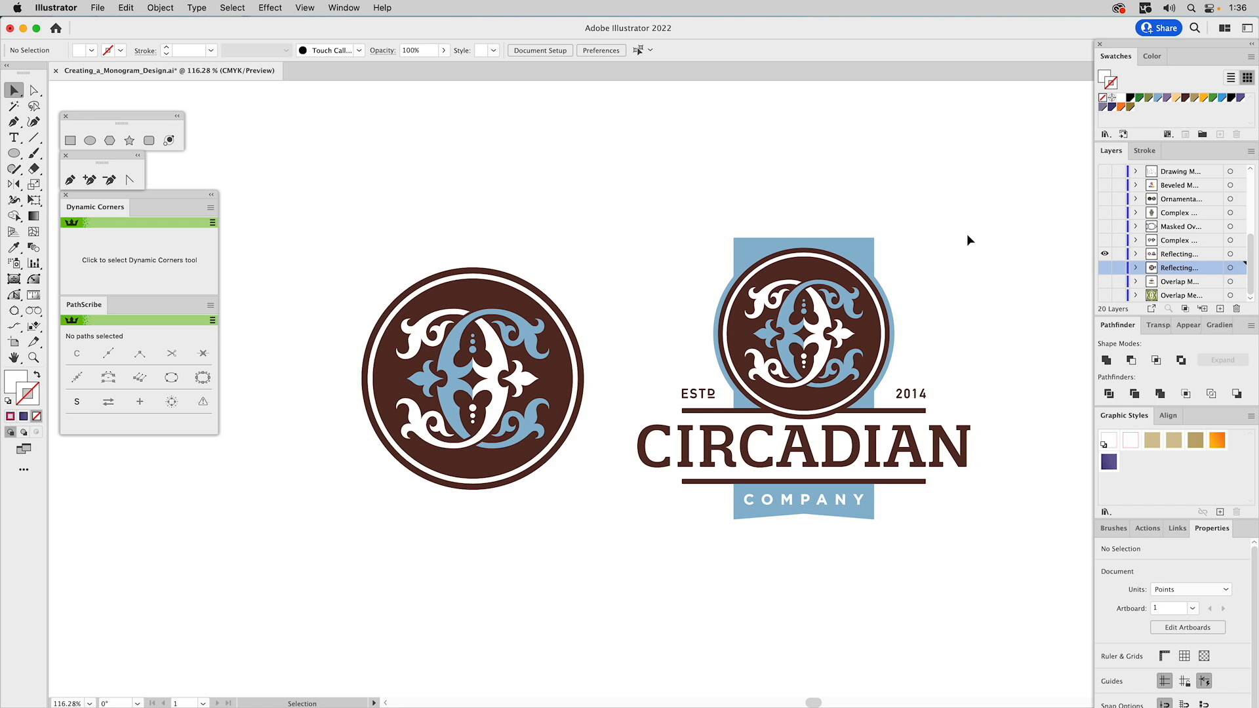
click(1105, 241)
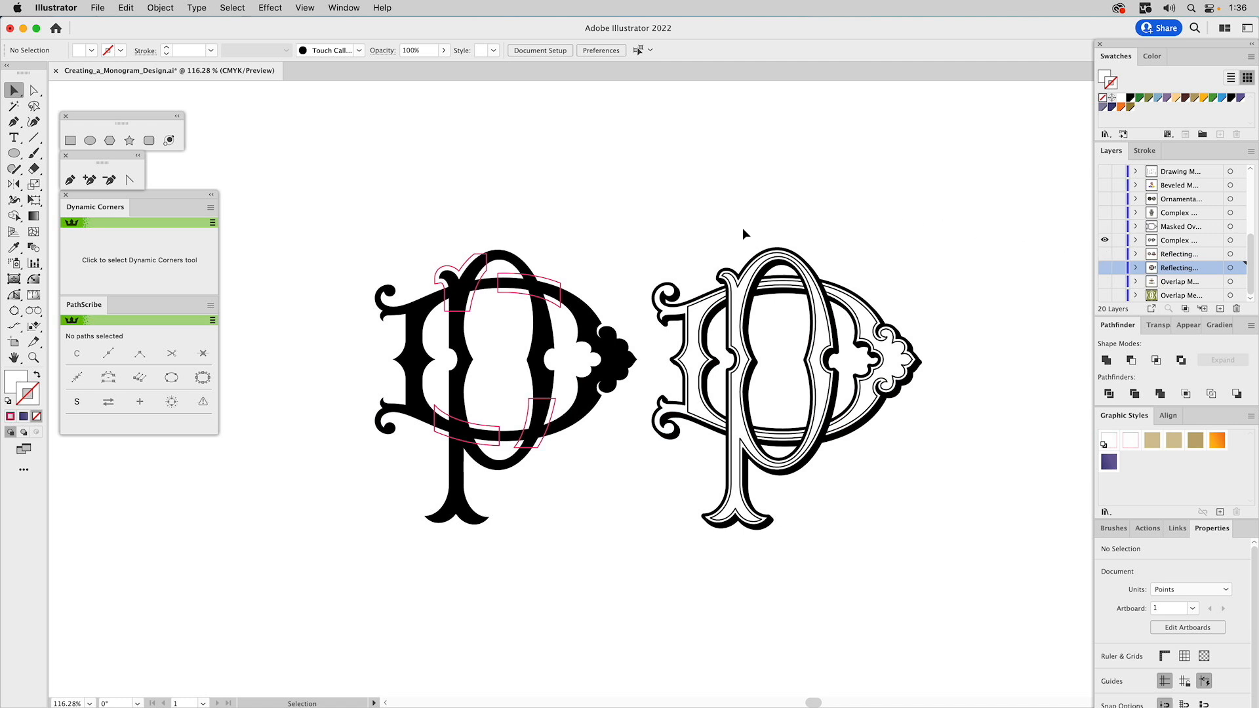
Step: Subtract the outlined overlap pieces from the solid black D and P with Minus Front so the letters weave over and under
click(489, 285)
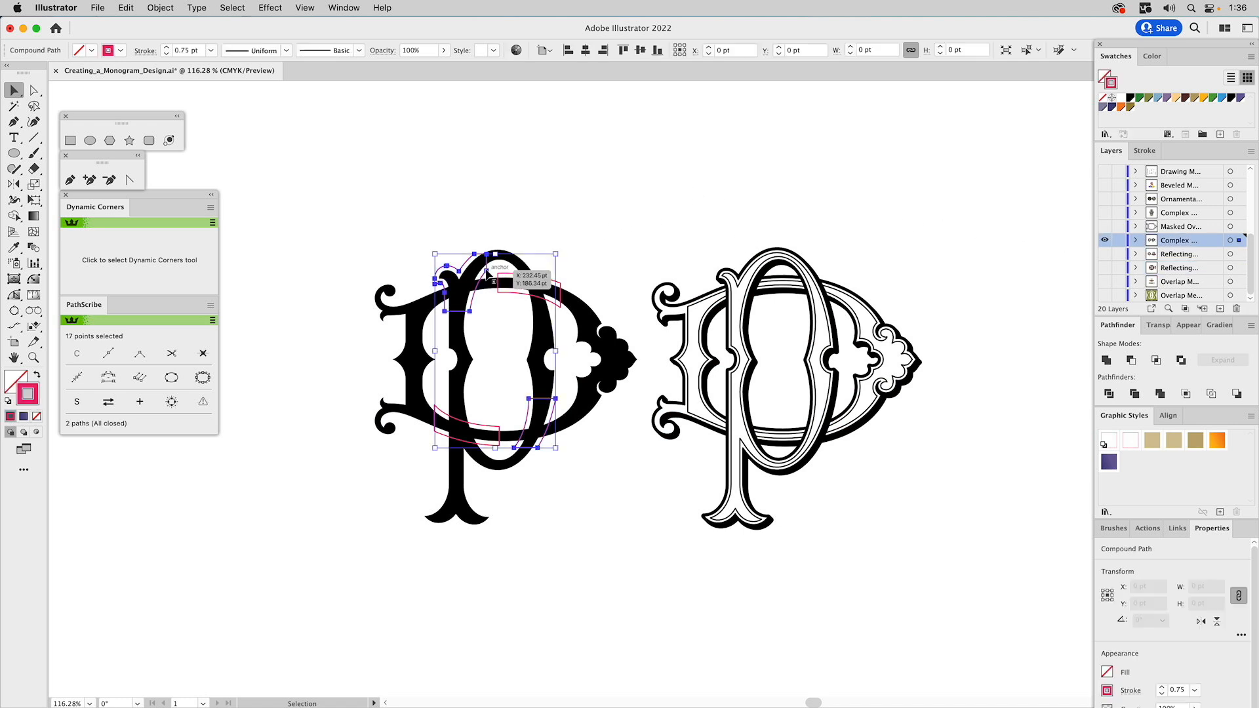
click(488, 287)
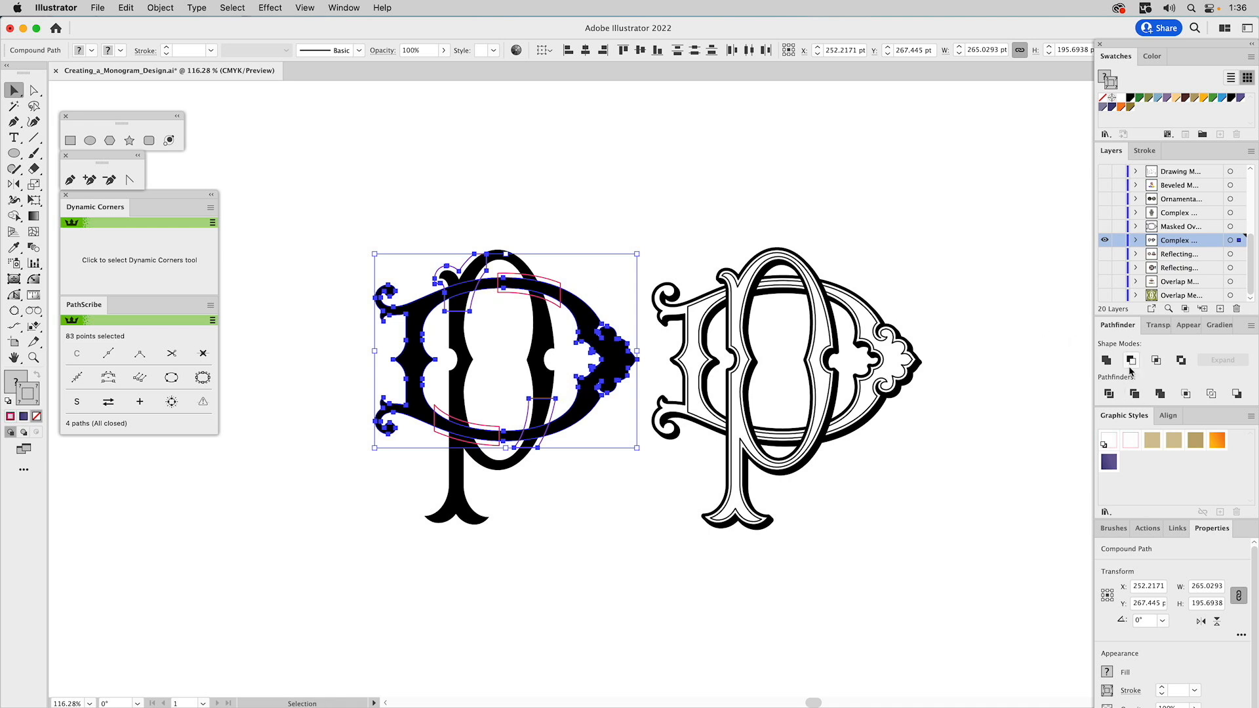
click(556, 307)
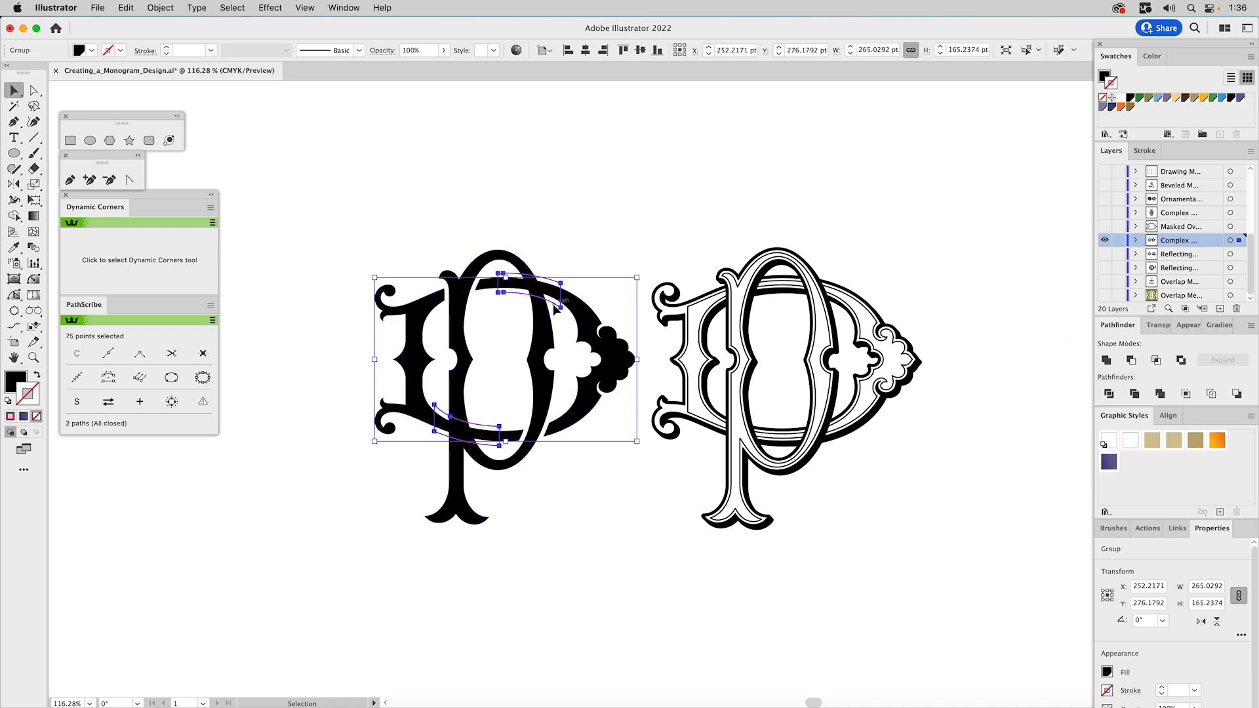
shift+click(542, 324)
click(1131, 361)
click(774, 172)
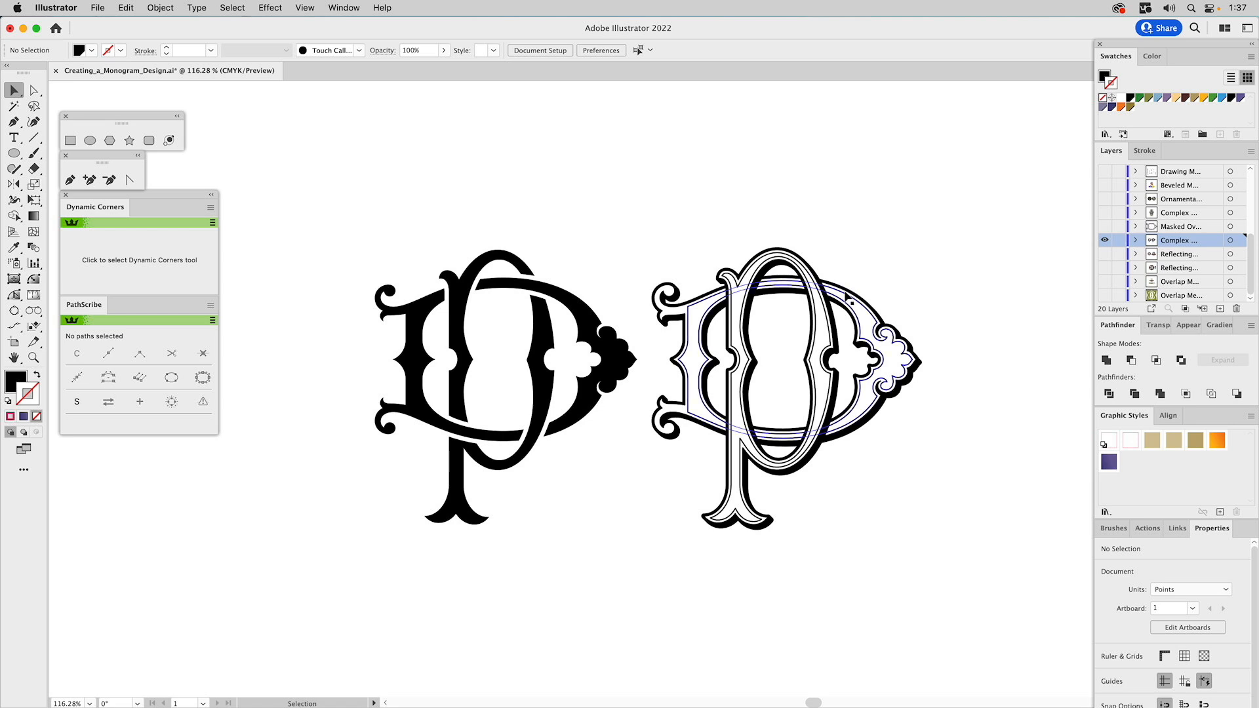
Step: Show the Masked Overlap layer and clip its inline D copy to the two pink squares with a clipping mask so the letters interweave
click(1105, 227)
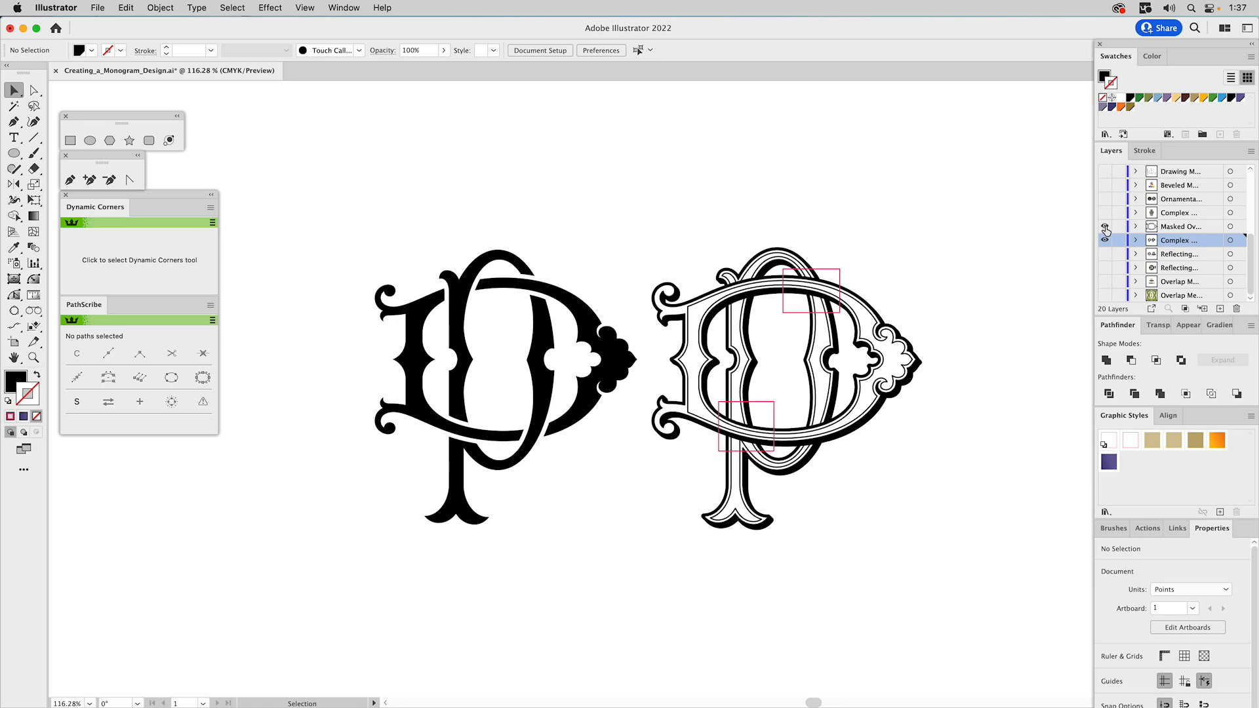
click(841, 271)
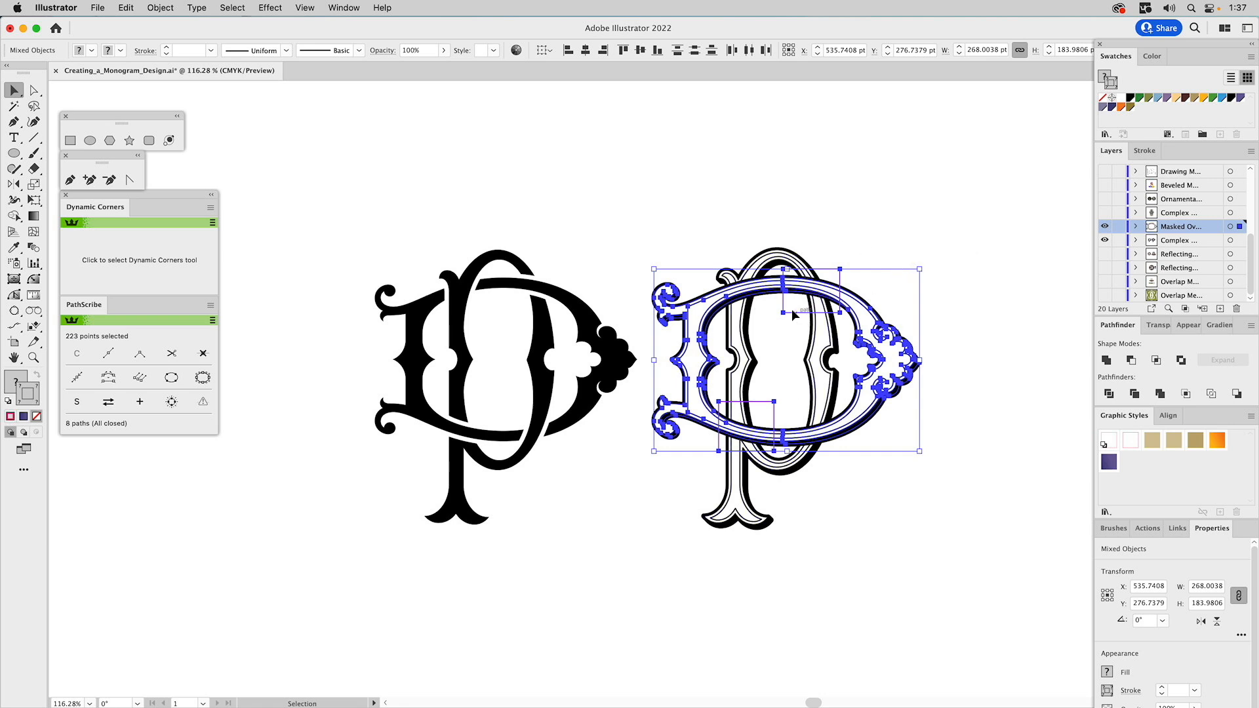
click(162, 8)
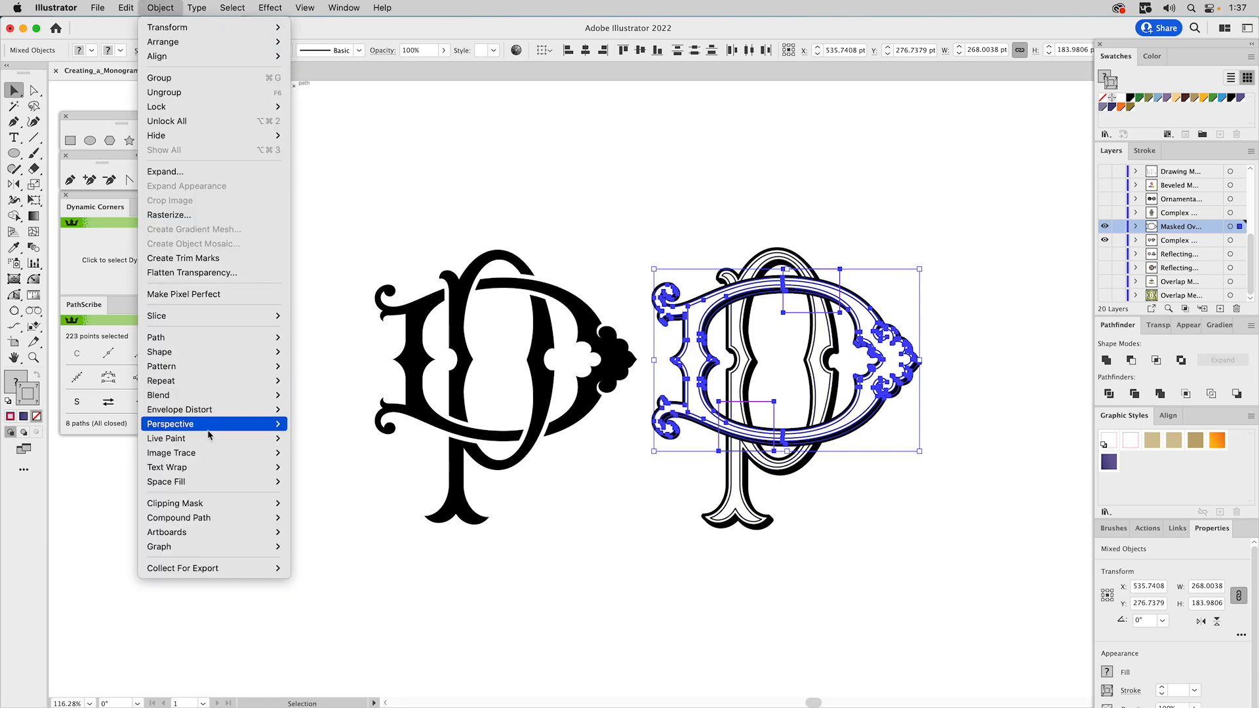
mouse_move(193, 504)
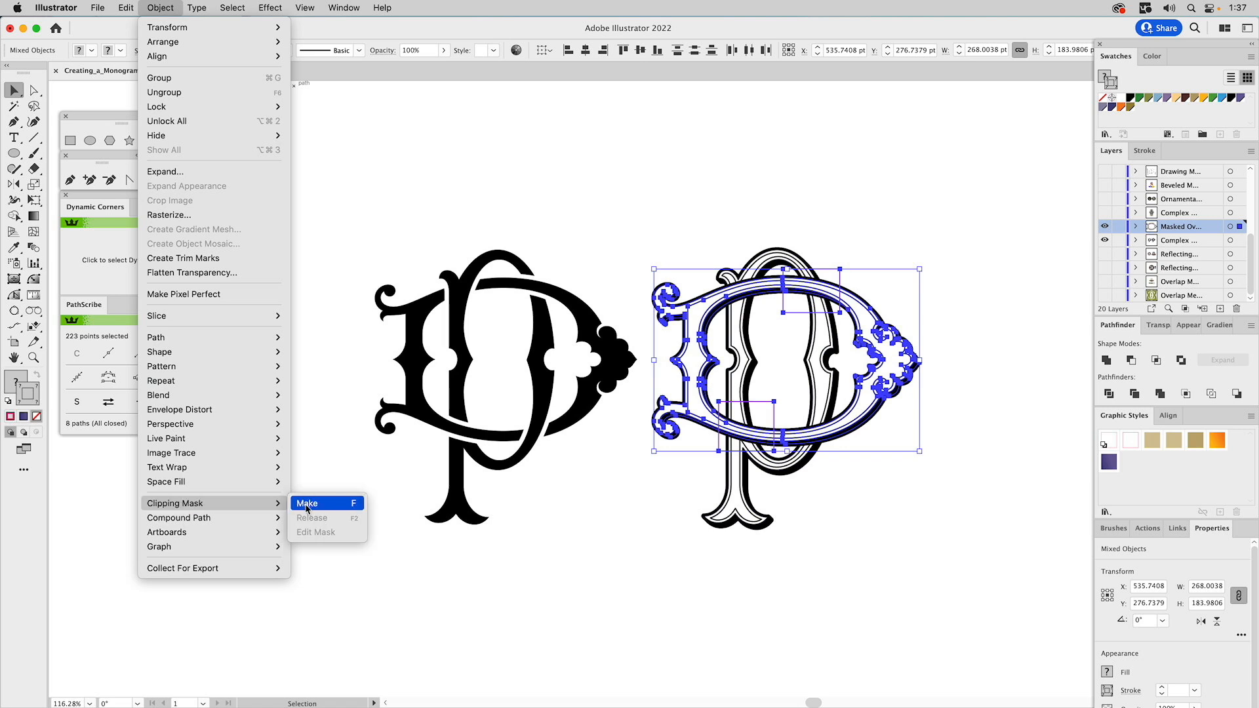
click(341, 600)
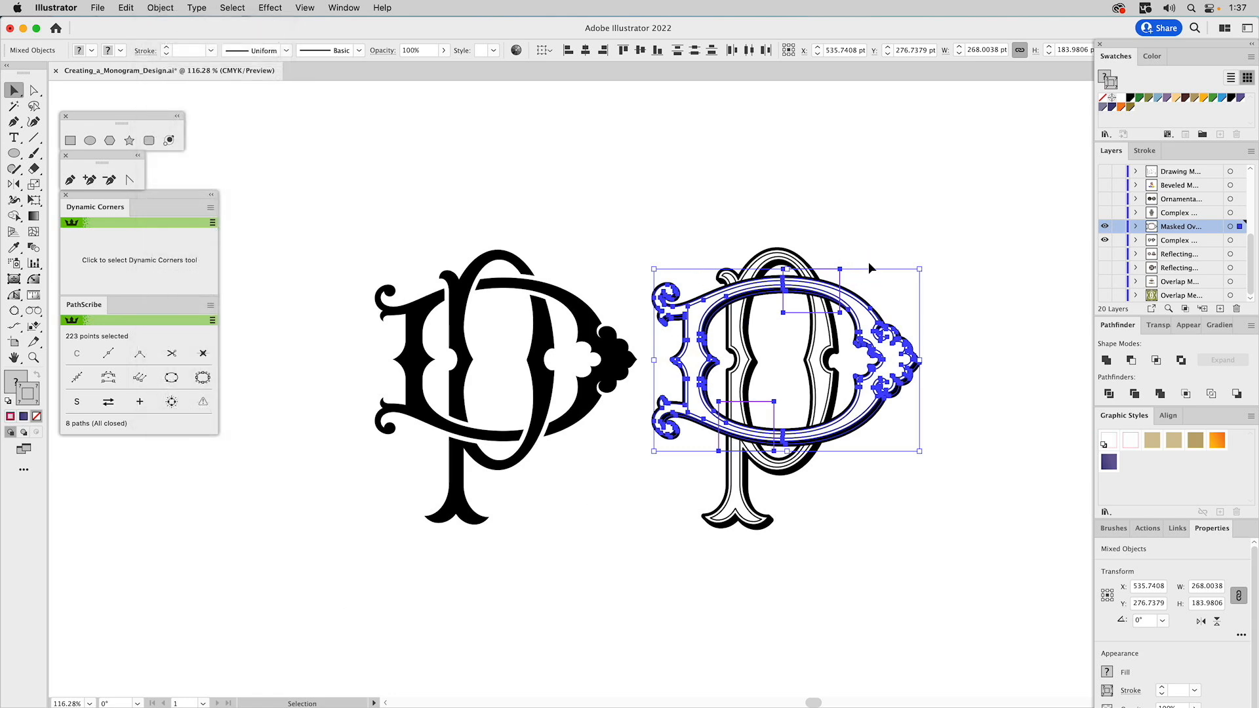
key(super+7)
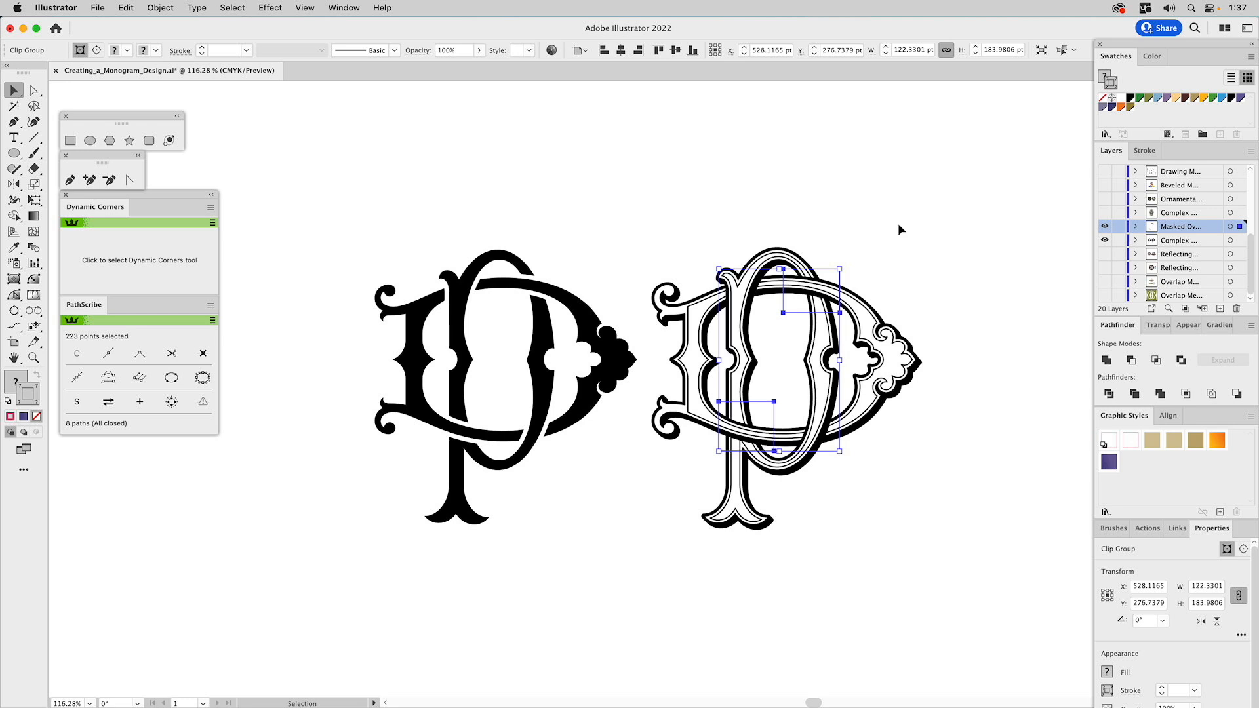
click(899, 225)
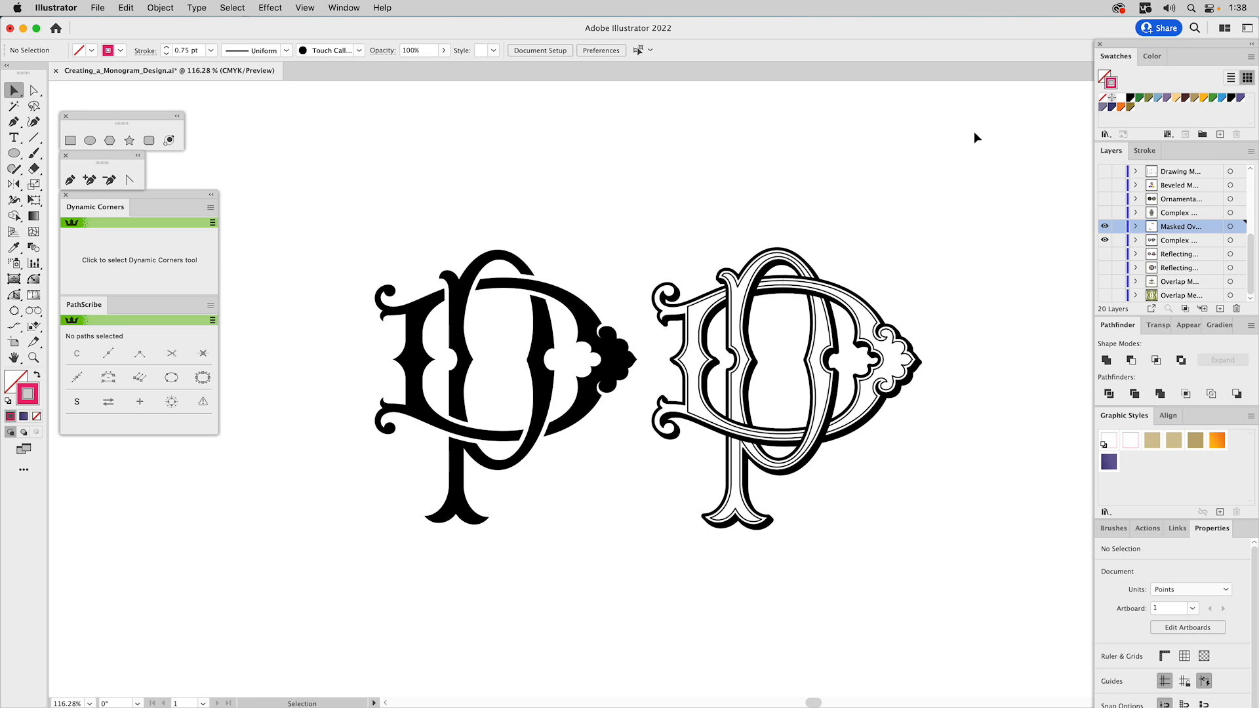
Step: Show only the Printer's Distillery label layer, move the gold inline P off the monogram, and undo the move
alt+click(1106, 213)
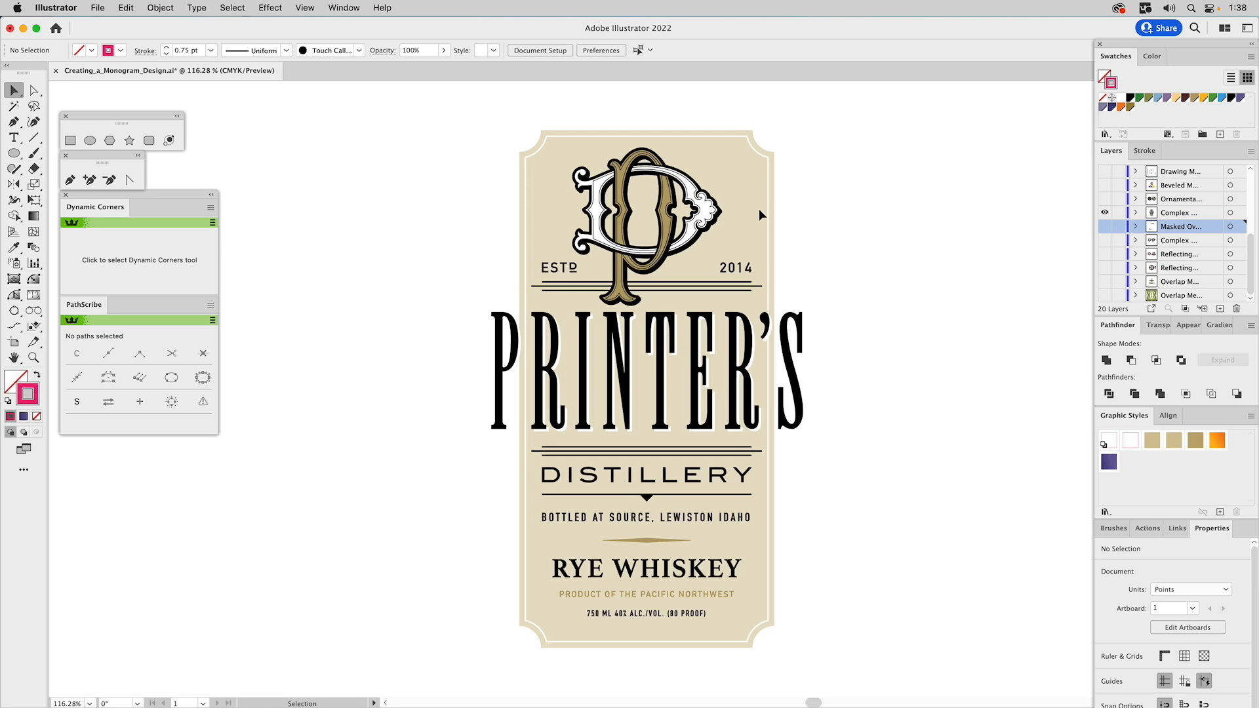
drag(669, 207, 906, 215)
click(974, 195)
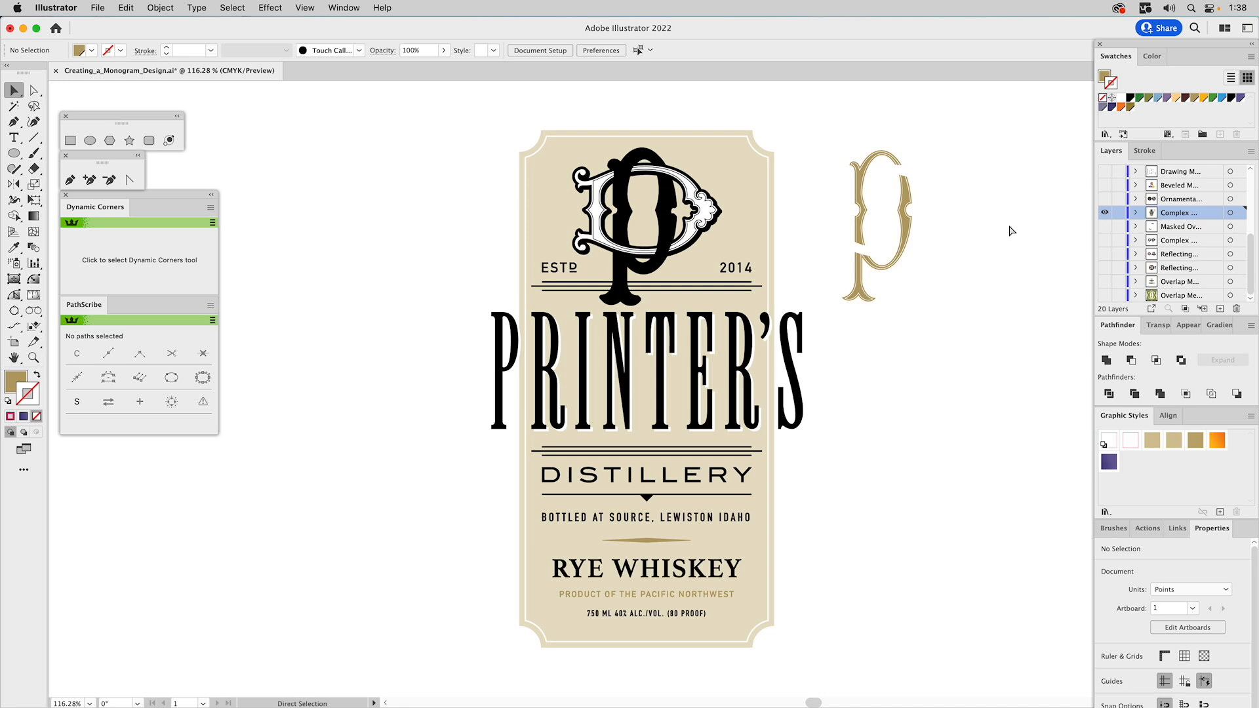
key(super+z)
click(895, 207)
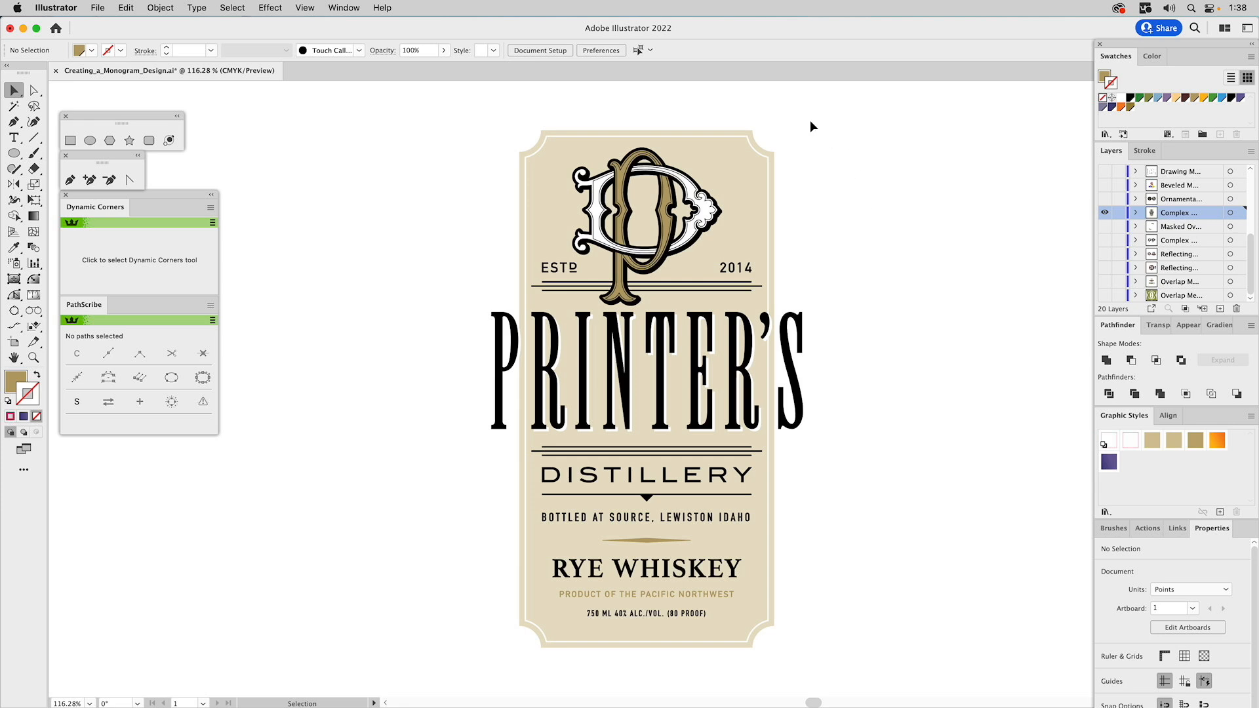
Step: Check the Scale Strokes & Effects option in the General preferences and close them without changes
click(70, 7)
mouse_move(69, 64)
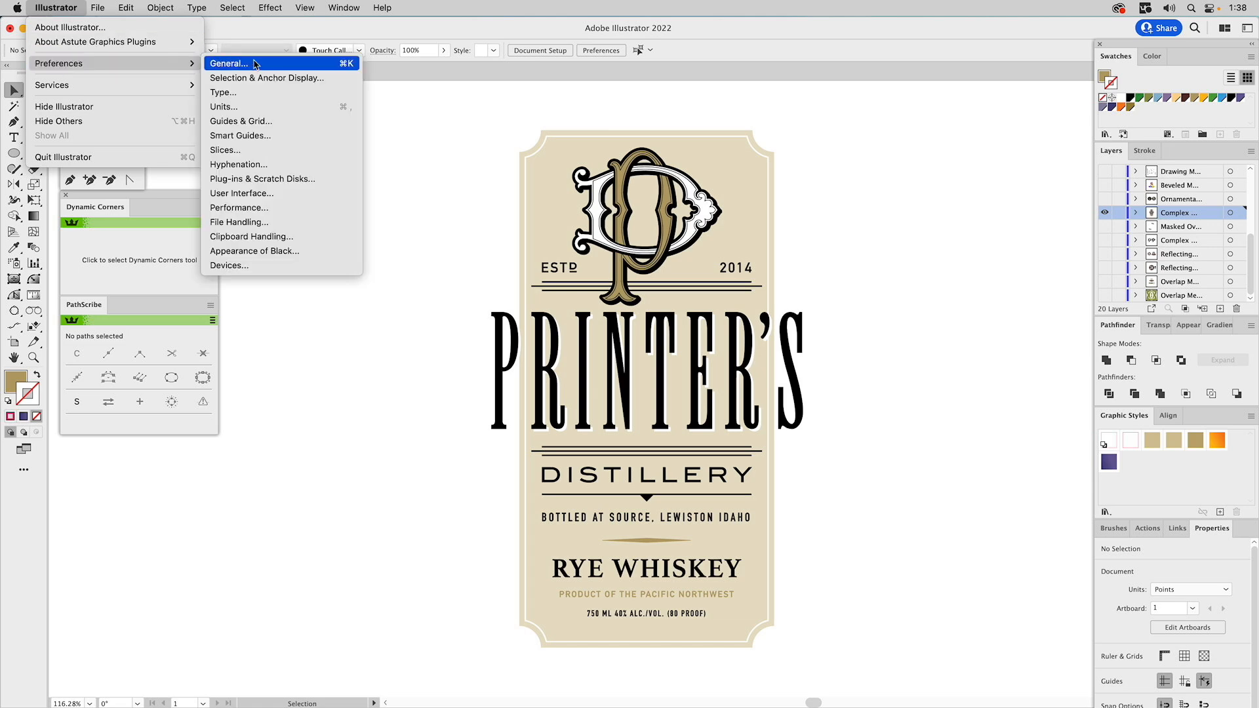
click(254, 64)
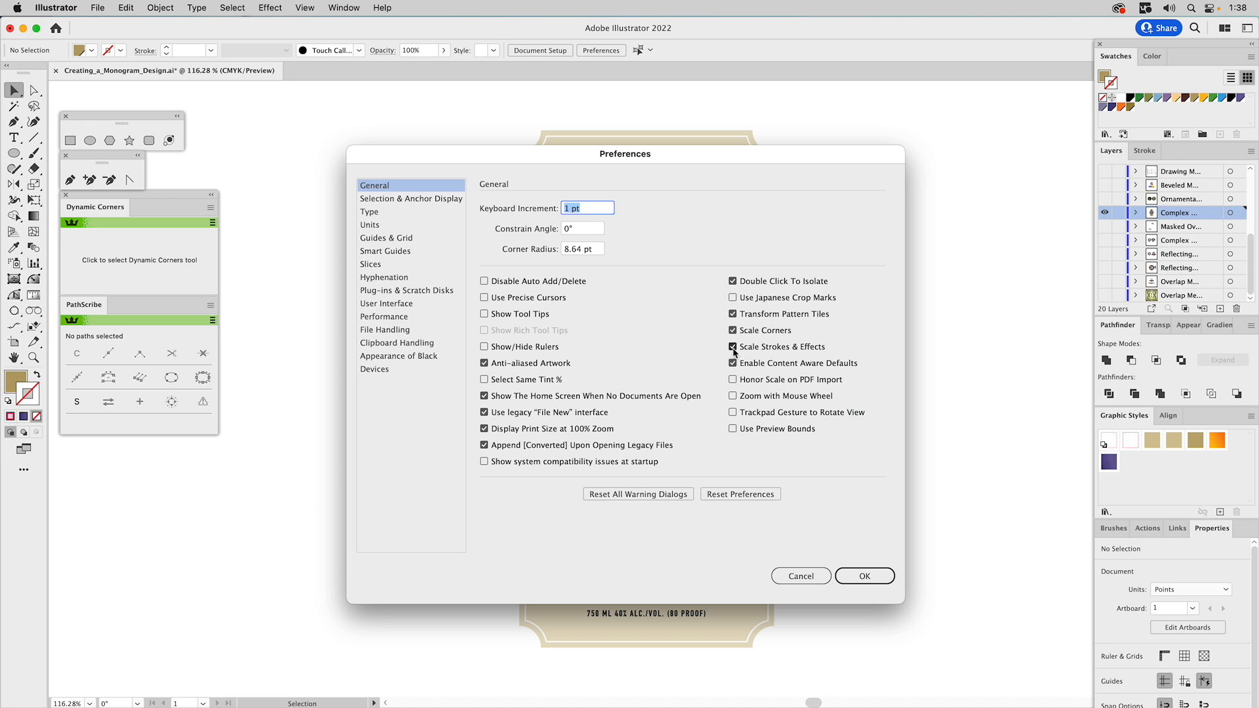
click(801, 576)
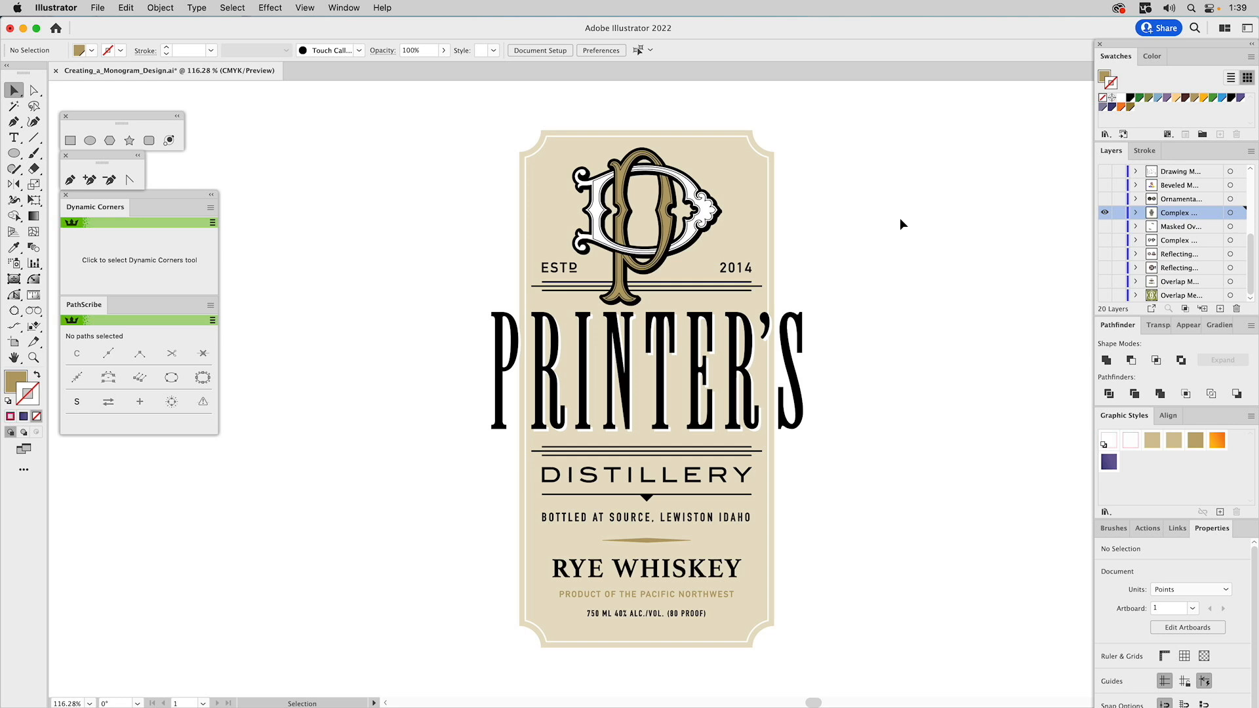
Step: Show the Romer Beverage Company layer on its own, switch to the beveled SerpentRealm logo layer, and make that layer active
alt+click(1105, 199)
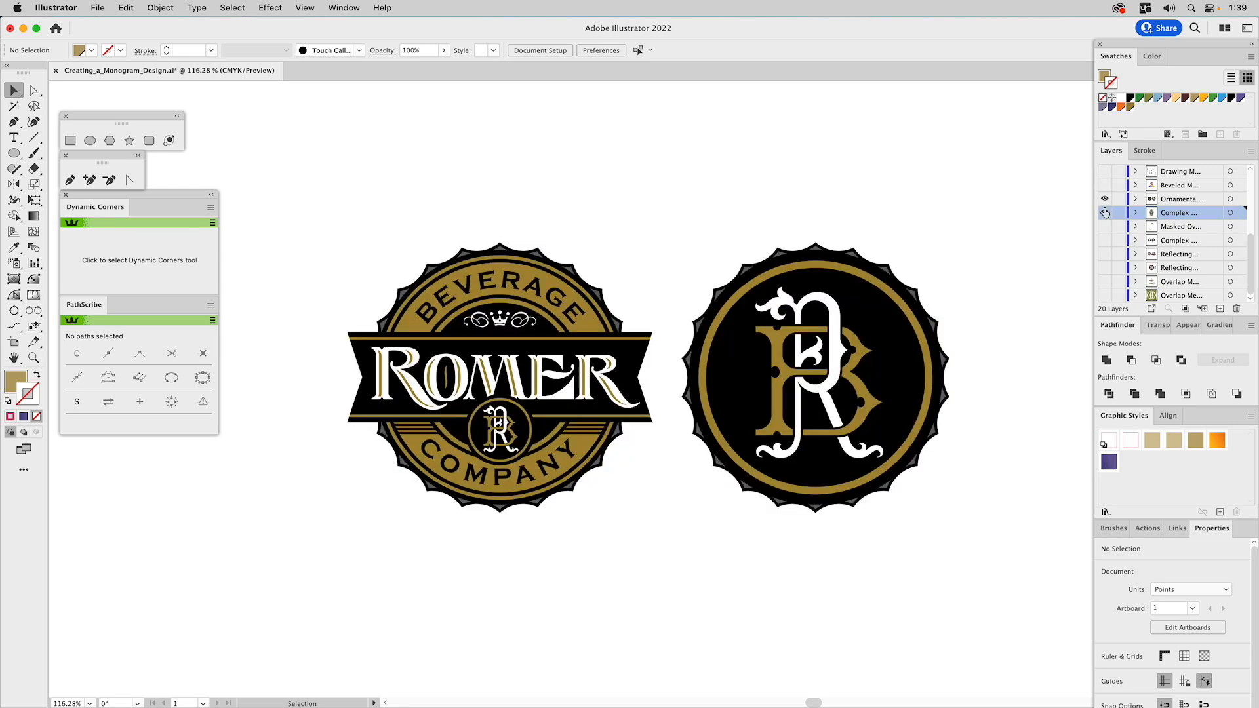
click(1170, 200)
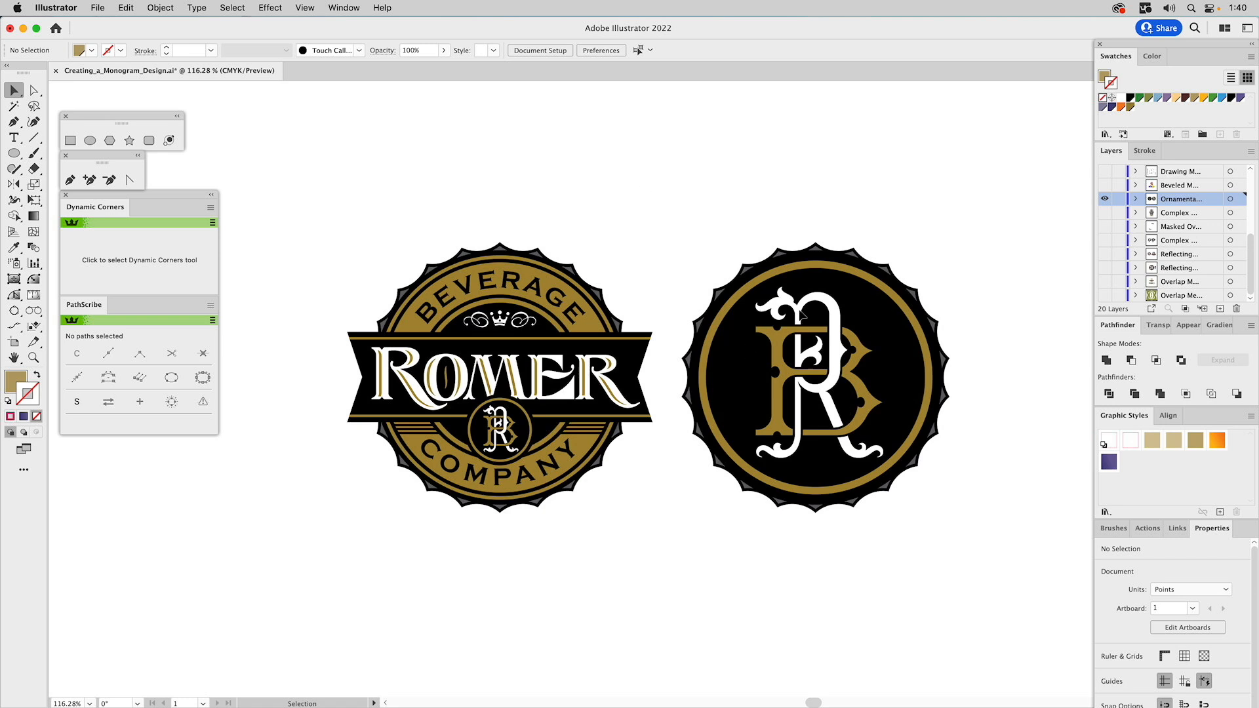
click(1105, 186)
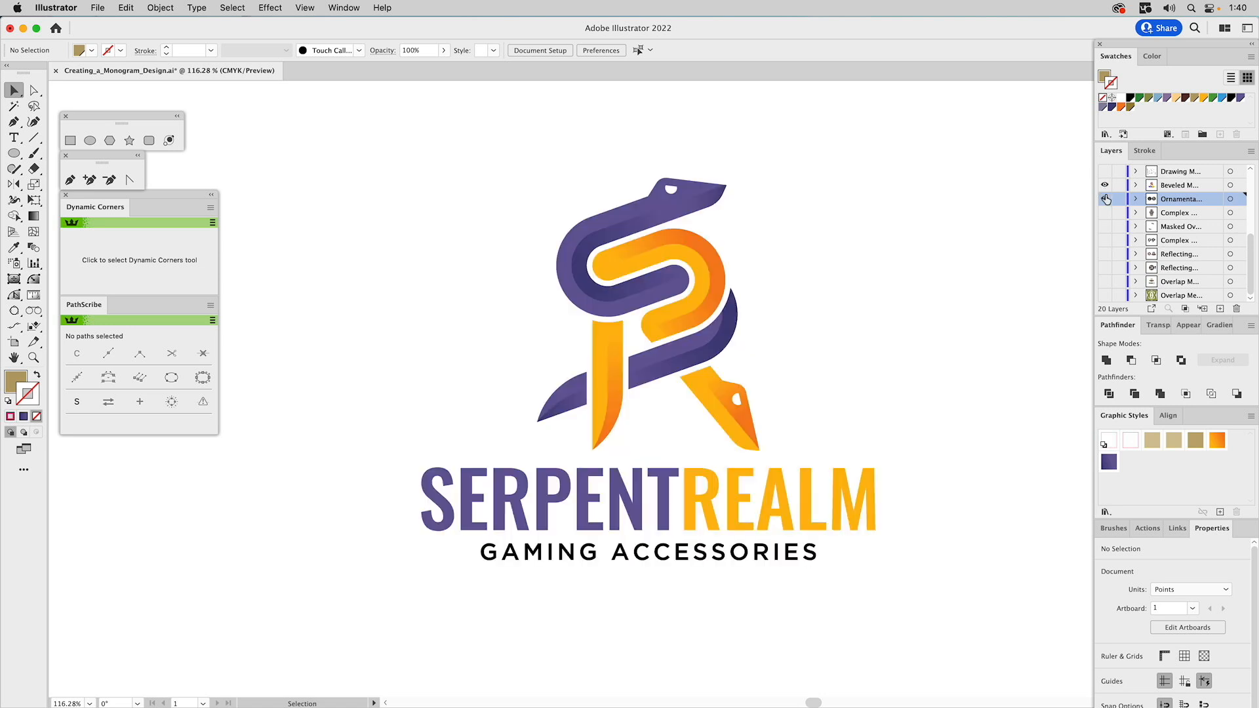
click(1170, 187)
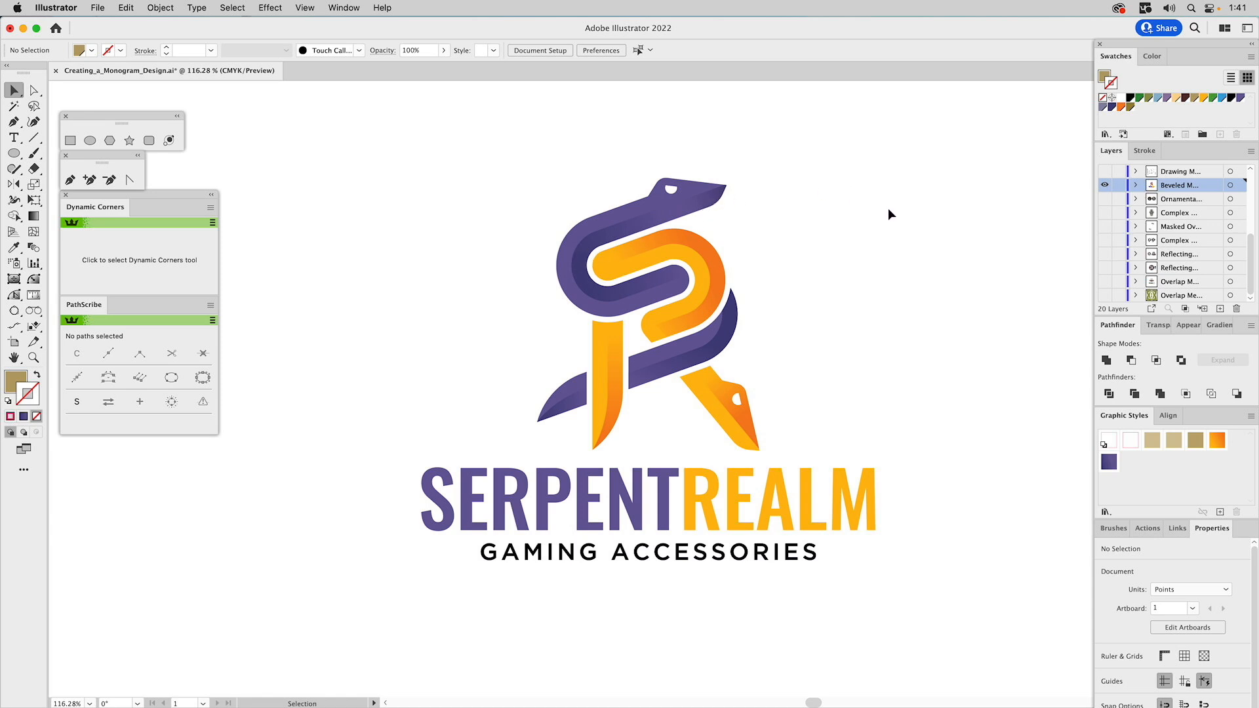
Step: Replace the SerpentRealm logo with the pencil sketch layer, and switch visibility to the Geometric layer with the stem and stacked circles
scroll(1147, 185, up, 6)
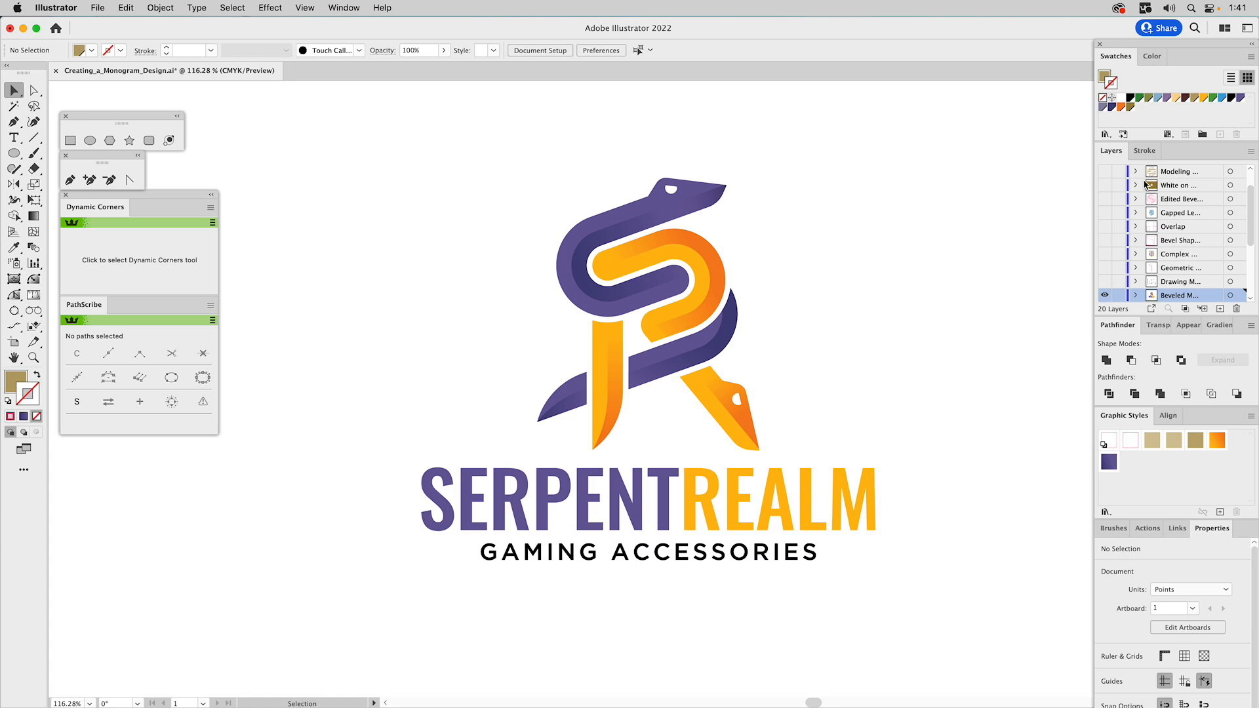
click(1105, 281)
click(1105, 295)
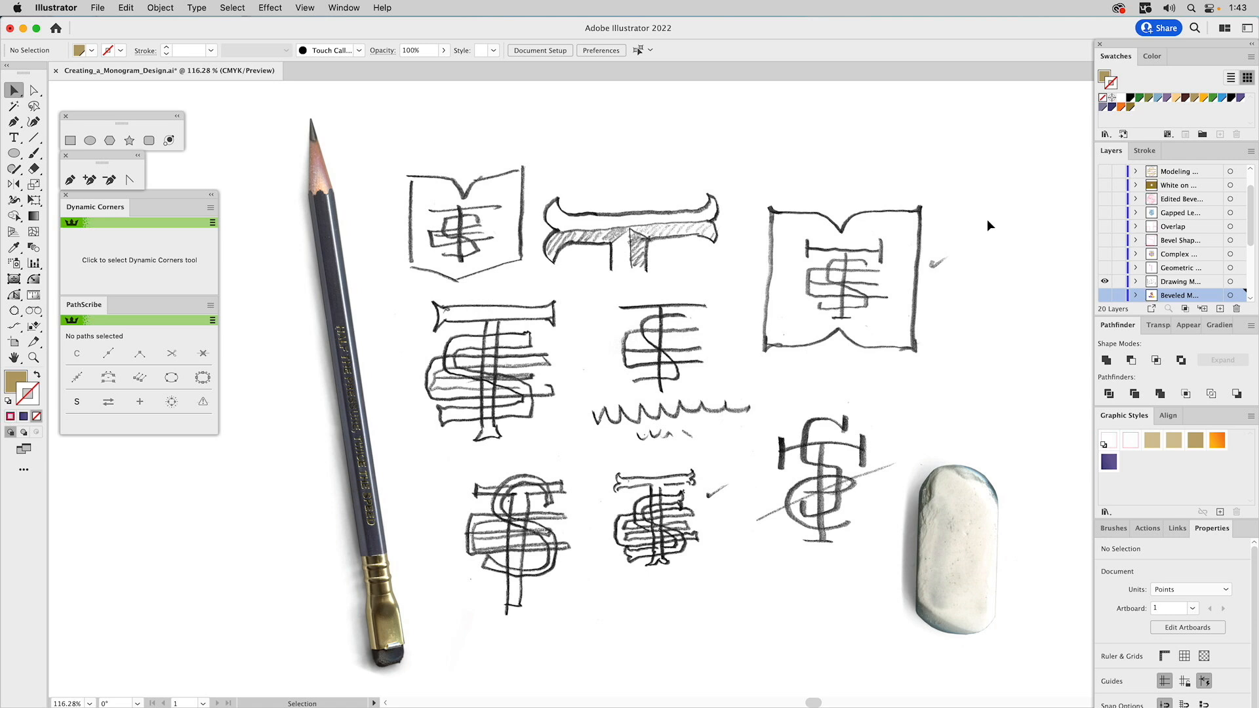
click(1105, 267)
click(1104, 281)
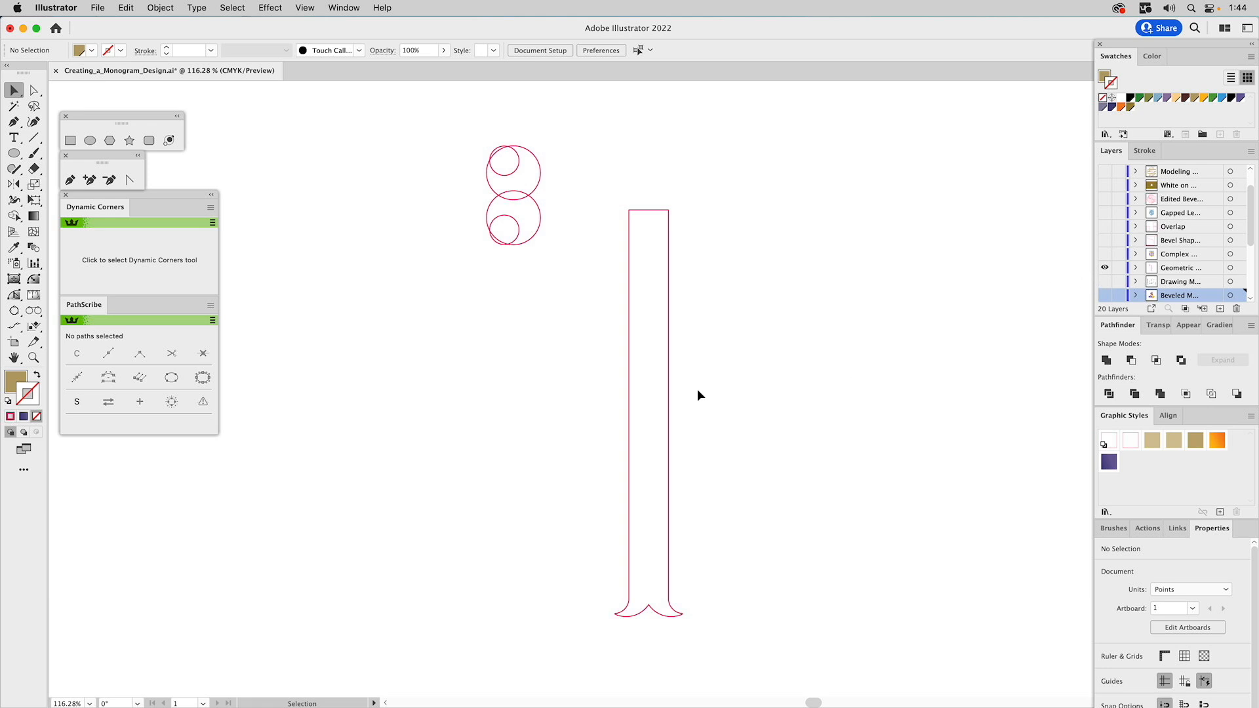
drag(698, 394, 652, 425)
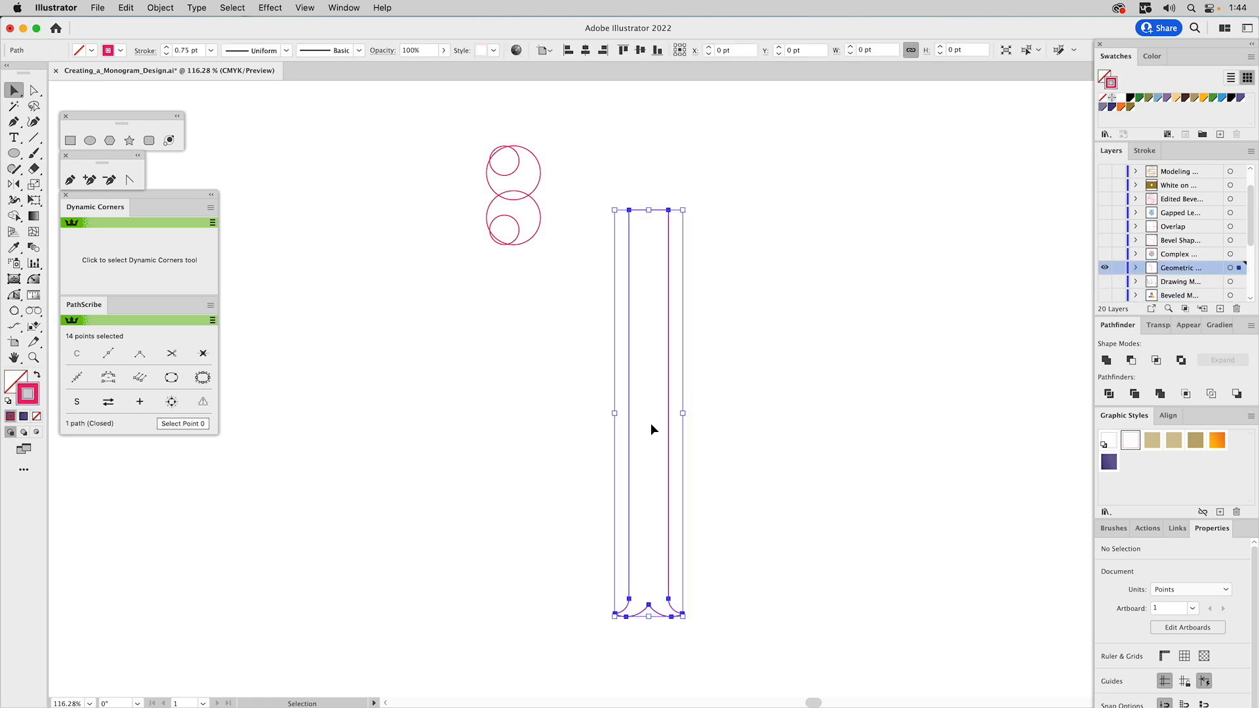
click(755, 497)
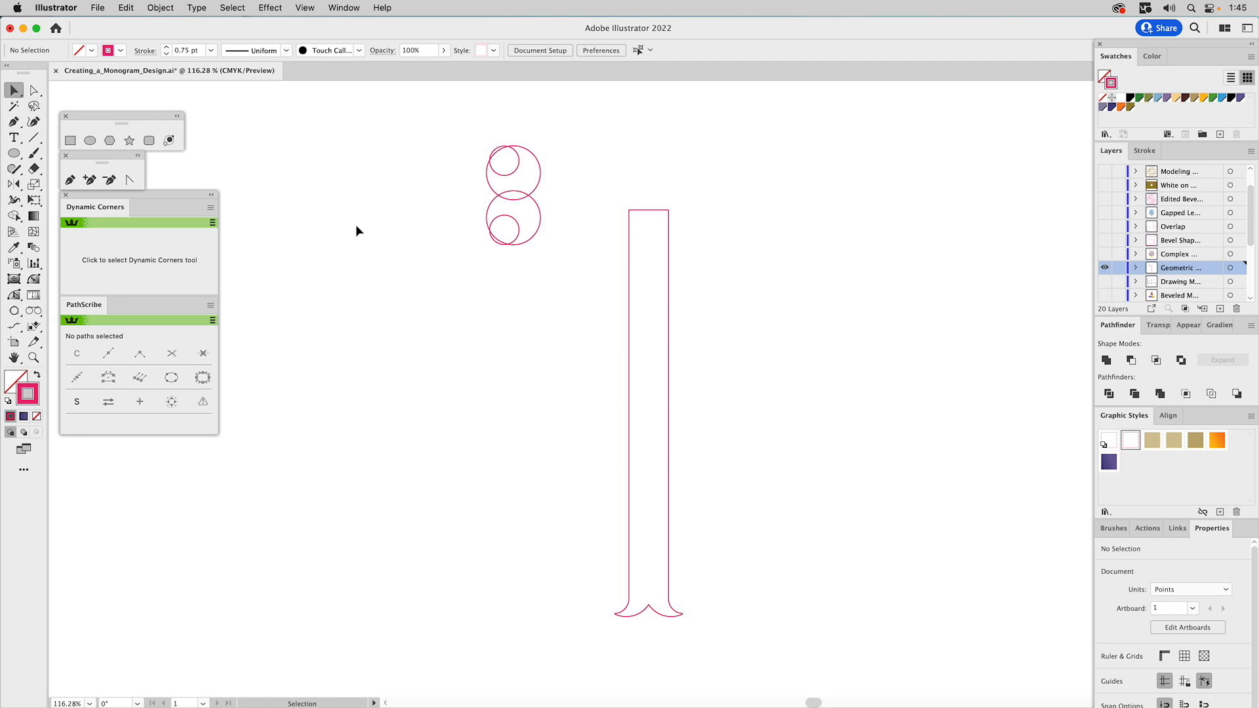
Step: Draw a circle and, beneath it, a square about 60 pt wide in the empty area beside the stem
click(89, 140)
mouse_move(394, 343)
mouse_down()
mouse_move(455, 403)
mouse_move(423, 456)
mouse_move(457, 489)
mouse_up()
click(71, 140)
key(a)
click(492, 478)
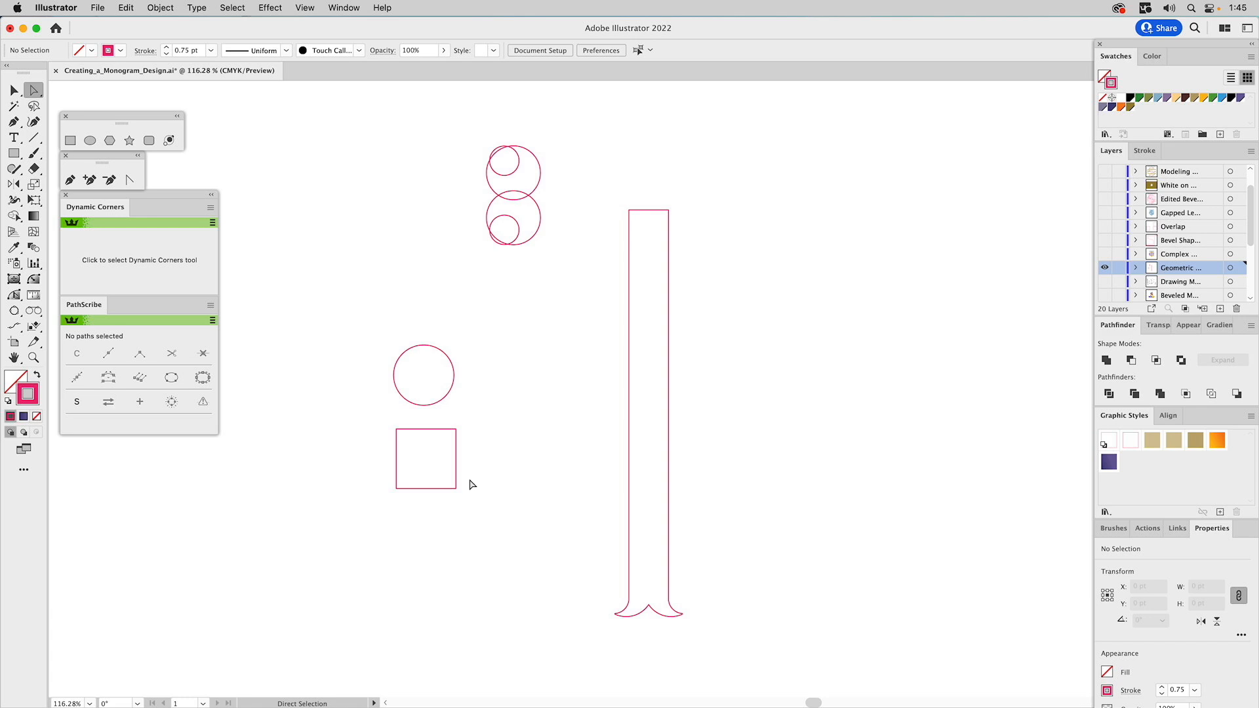
Step: Round all four corners of the square to the maximum radius with its live corner widgets, and undo the rounding
drag(477, 424, 336, 533)
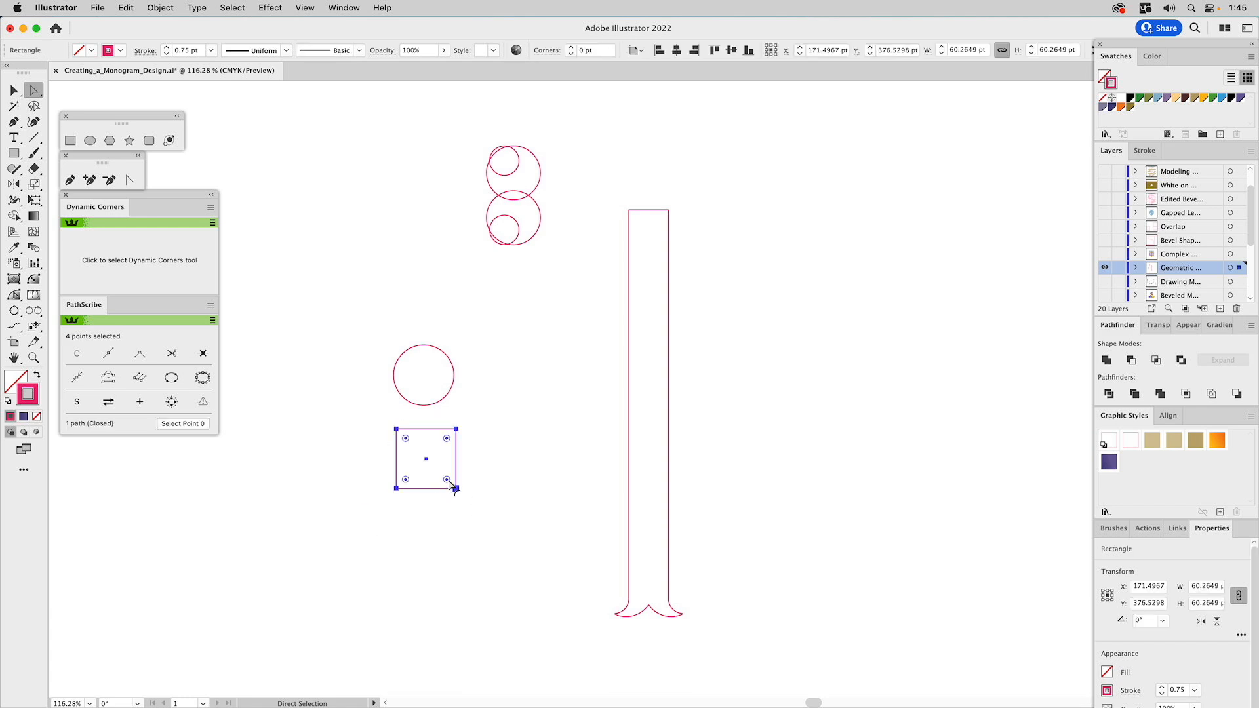
drag(450, 484, 346, 399)
click(482, 420)
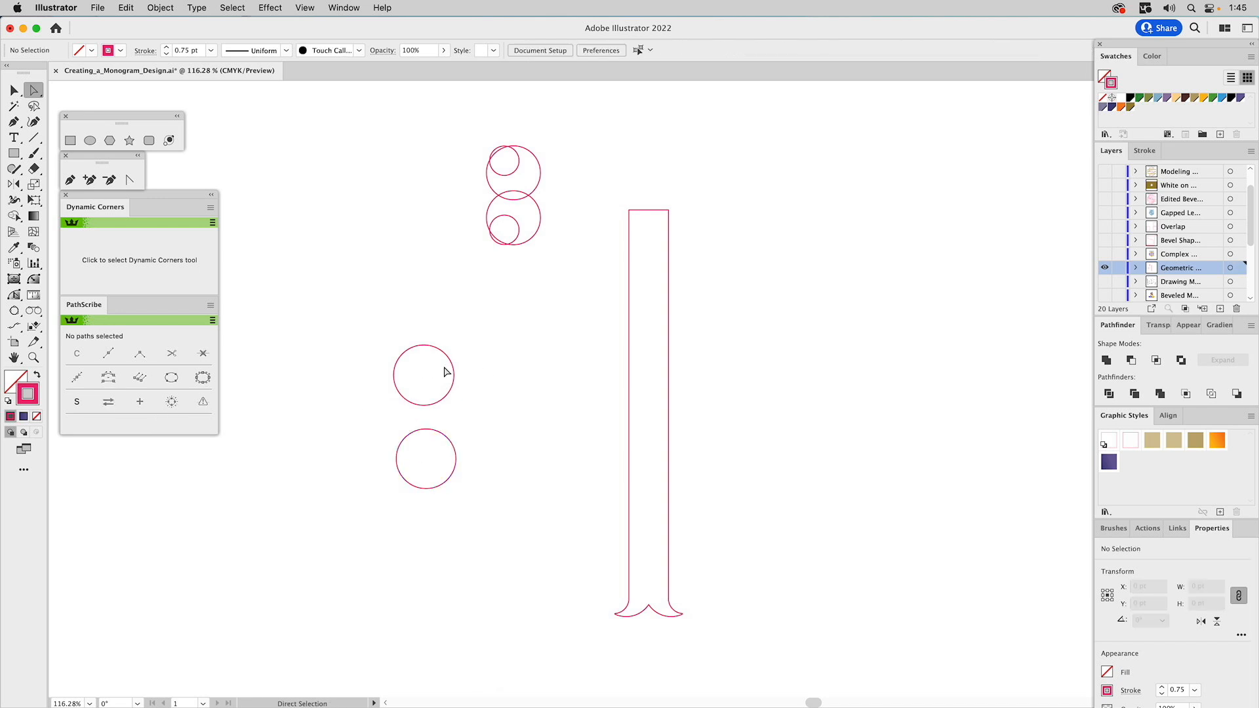
key(super+z)
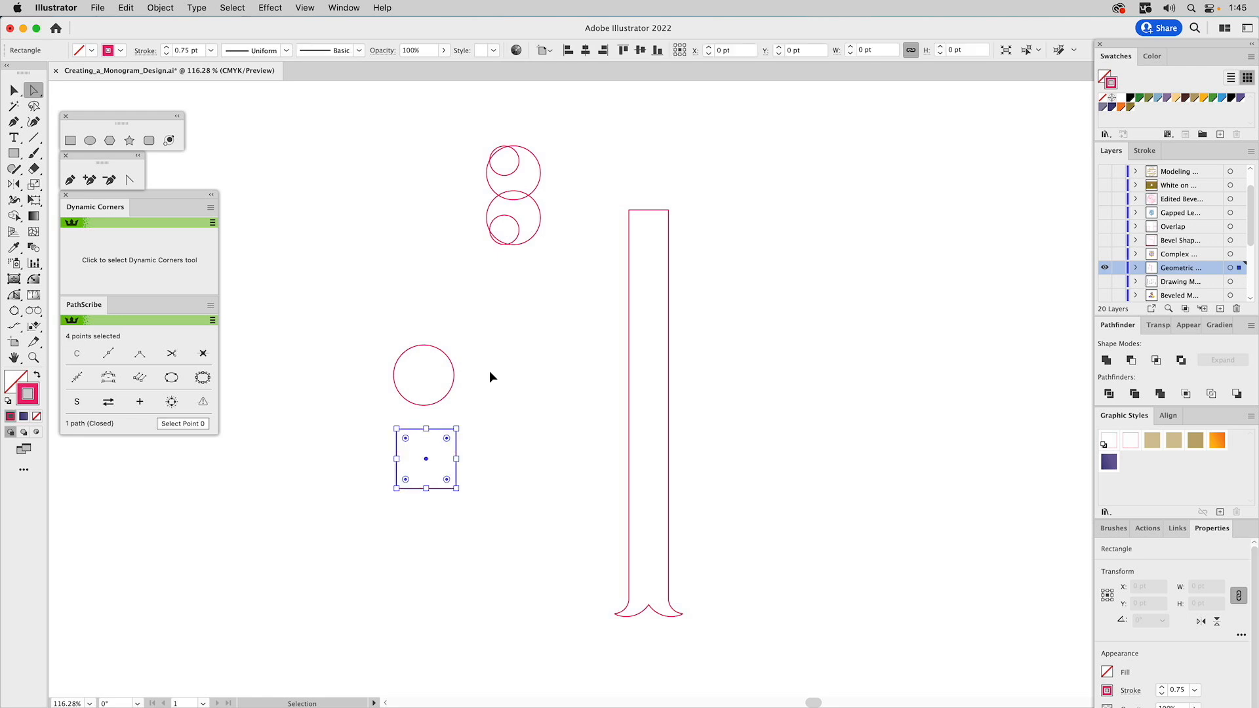
Step: Round the square's two right corners to the maximum radius and its upper-left corner slightly
drag(473, 420, 402, 480)
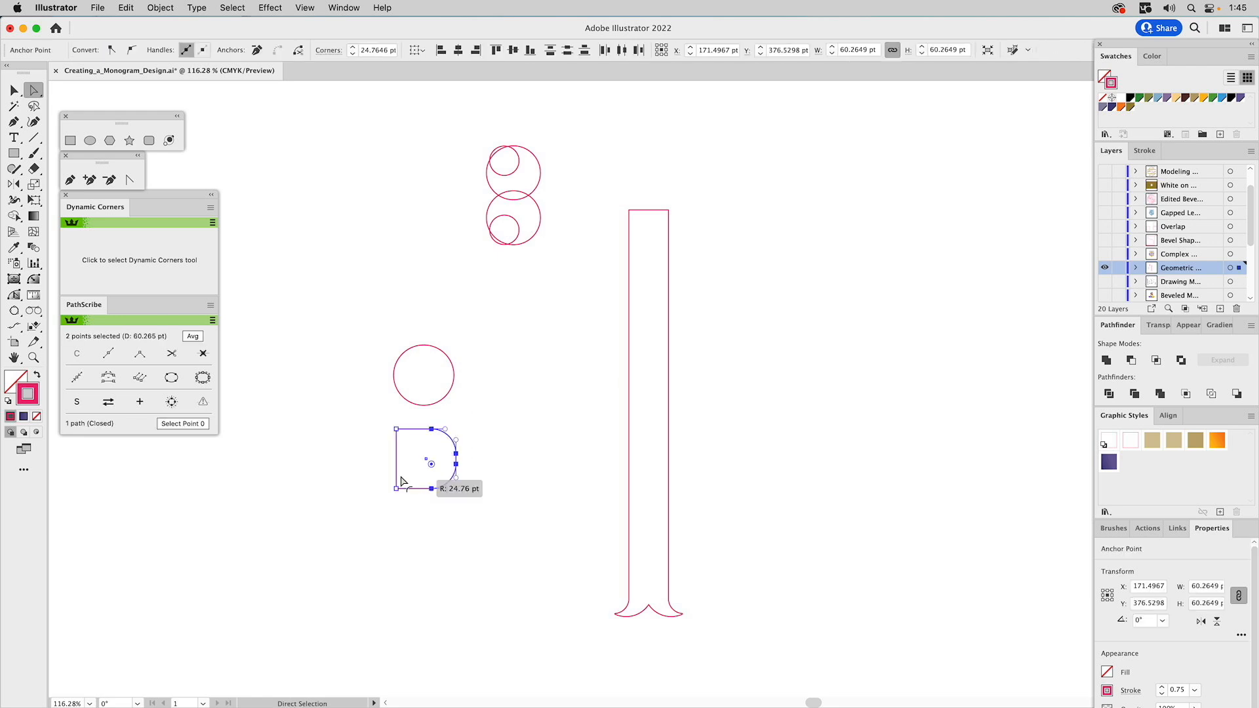
click(508, 427)
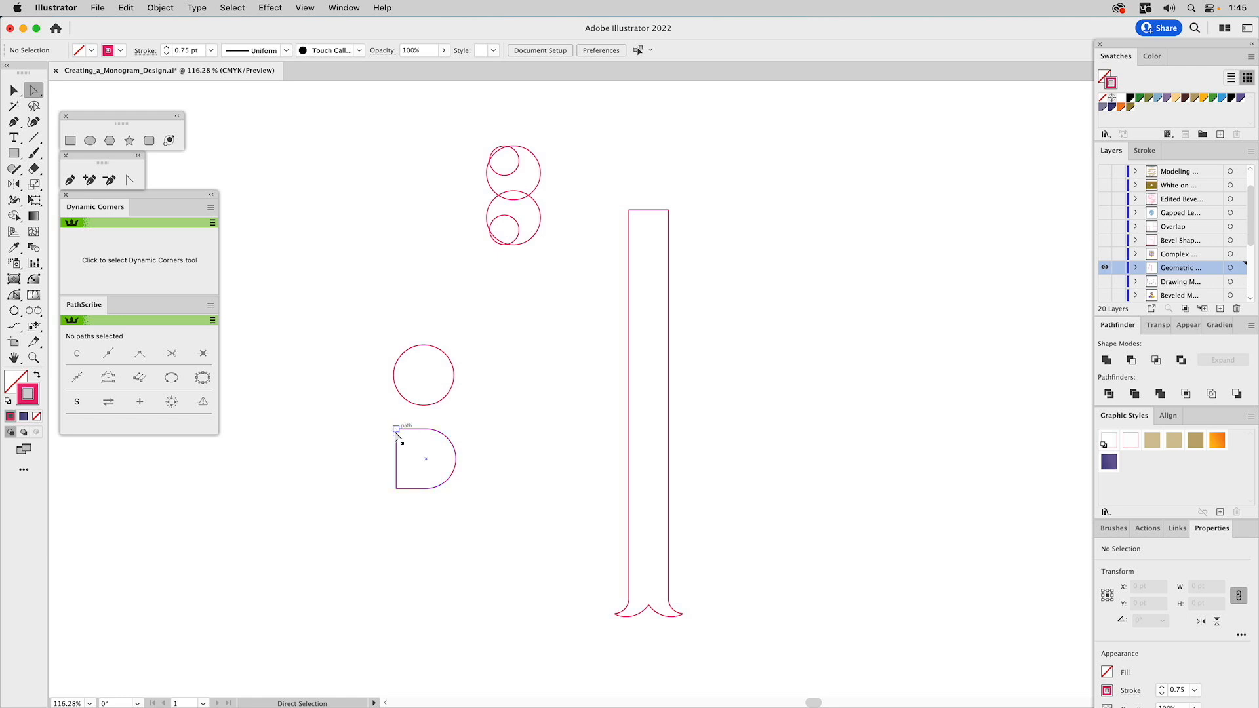
click(397, 430)
drag(405, 438, 410, 442)
click(494, 413)
Step: Inspect the circle's anchor points for corner widgets, and delete both the circle and the partly rounded square
click(454, 375)
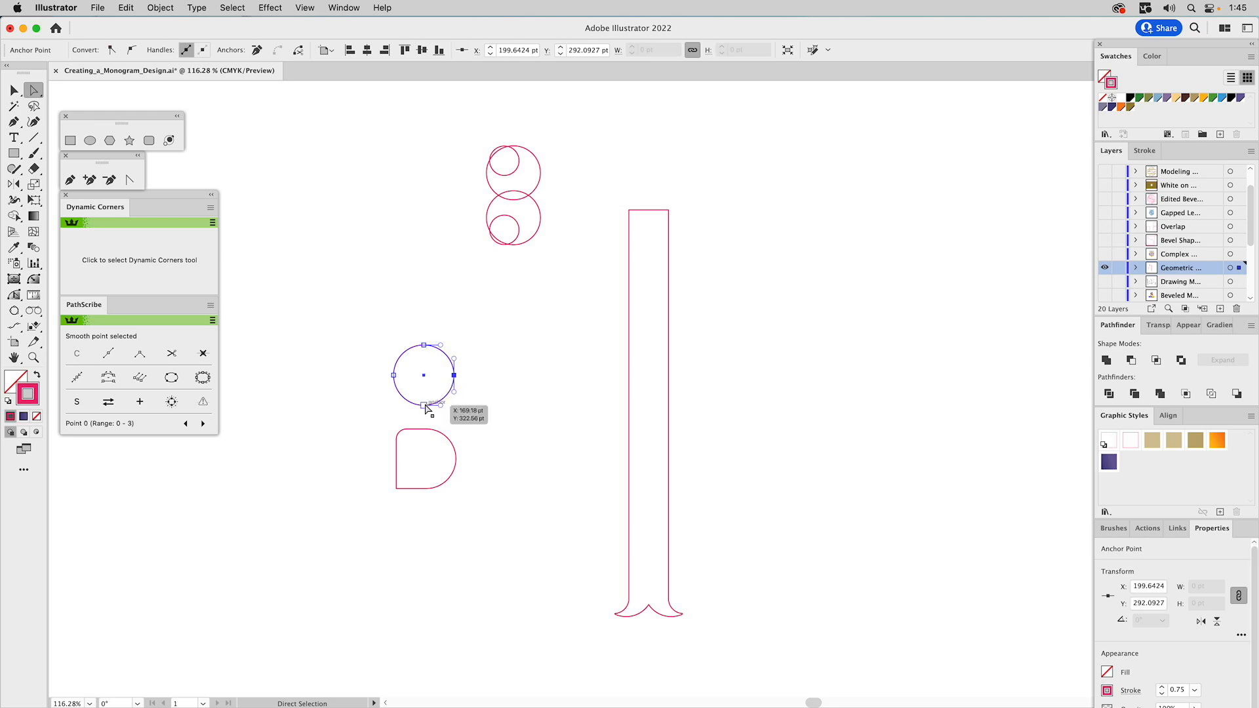
click(469, 392)
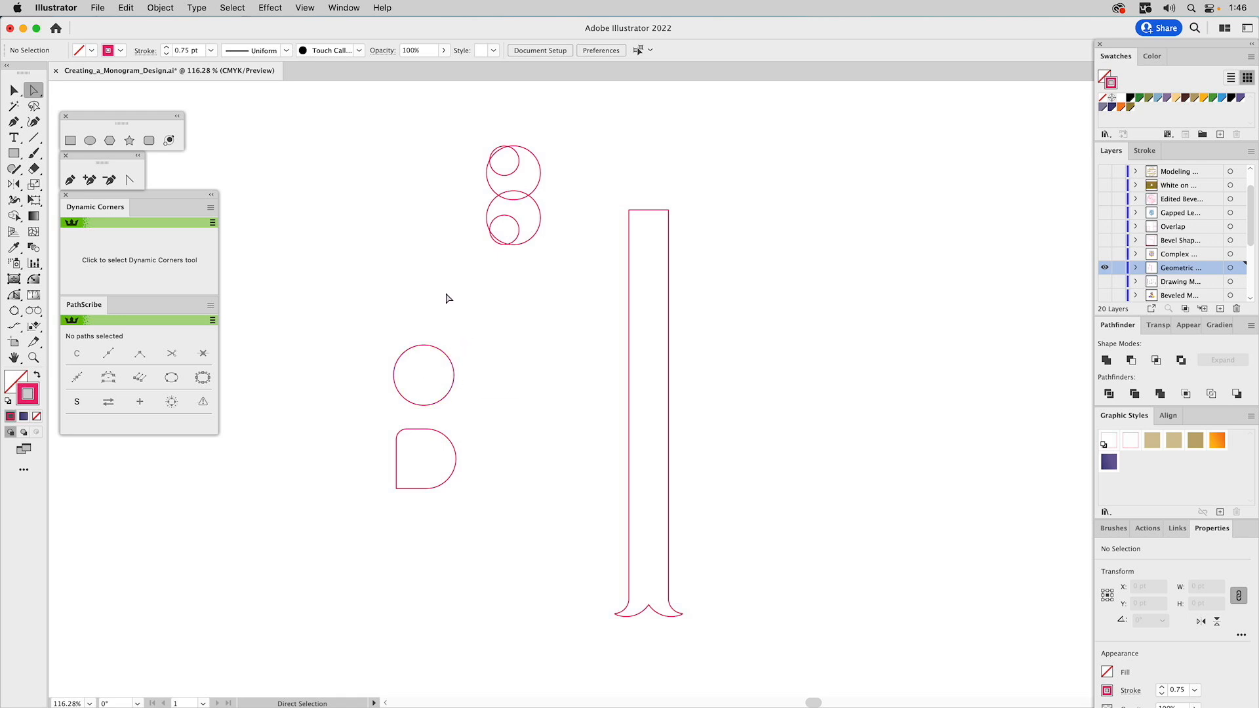
key(v)
drag(344, 318, 473, 471)
key(Delete)
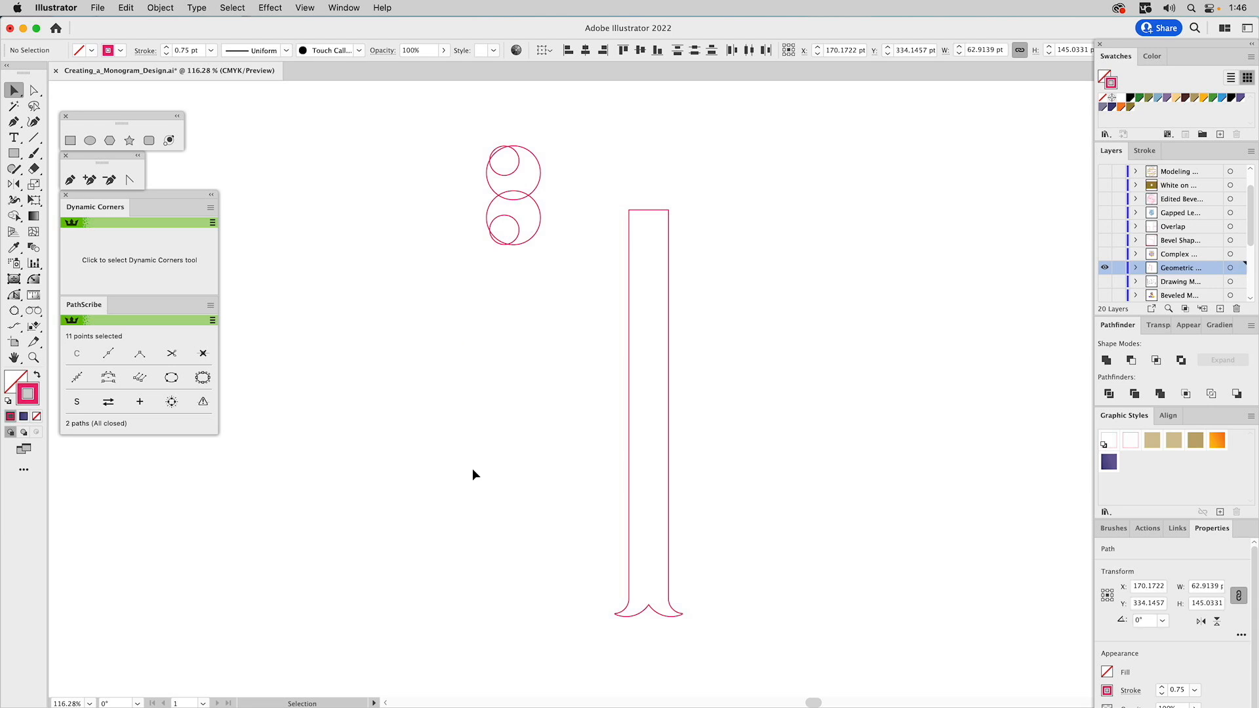
Step: Square off the upper and lower right corners of both large overlapping circles with the Dynamic Corners tool
key(z)
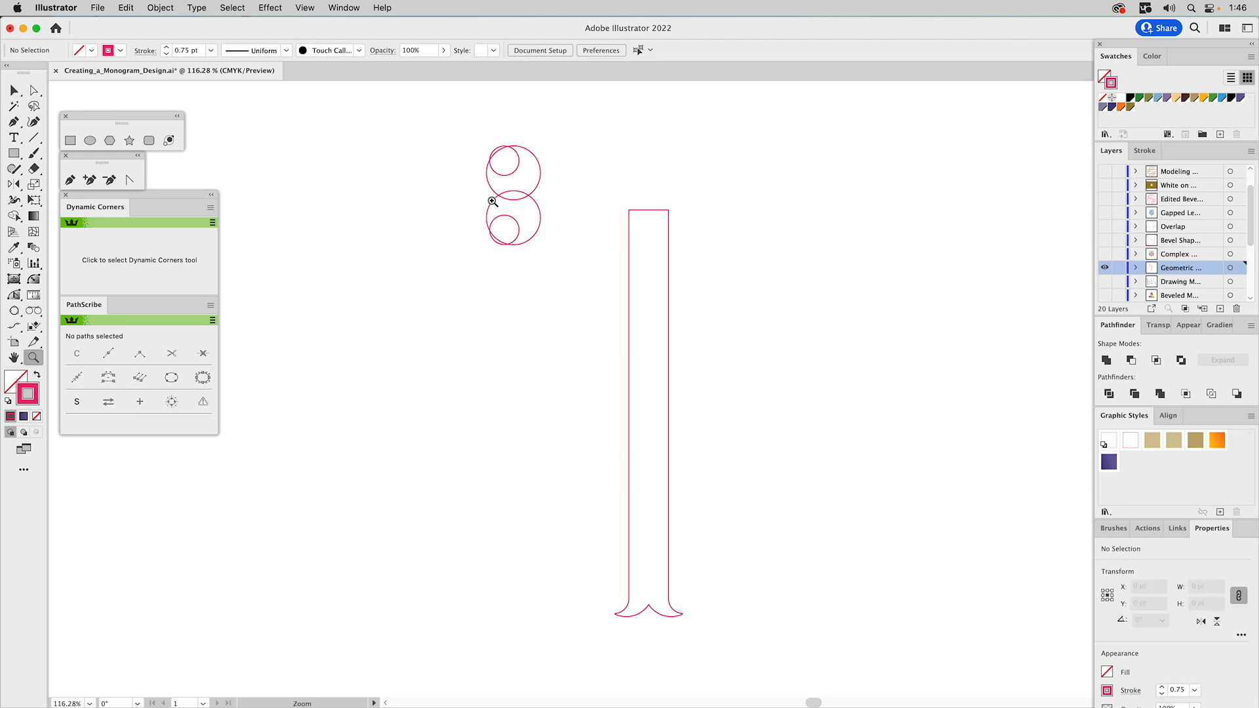
drag(424, 118, 655, 301)
key(v)
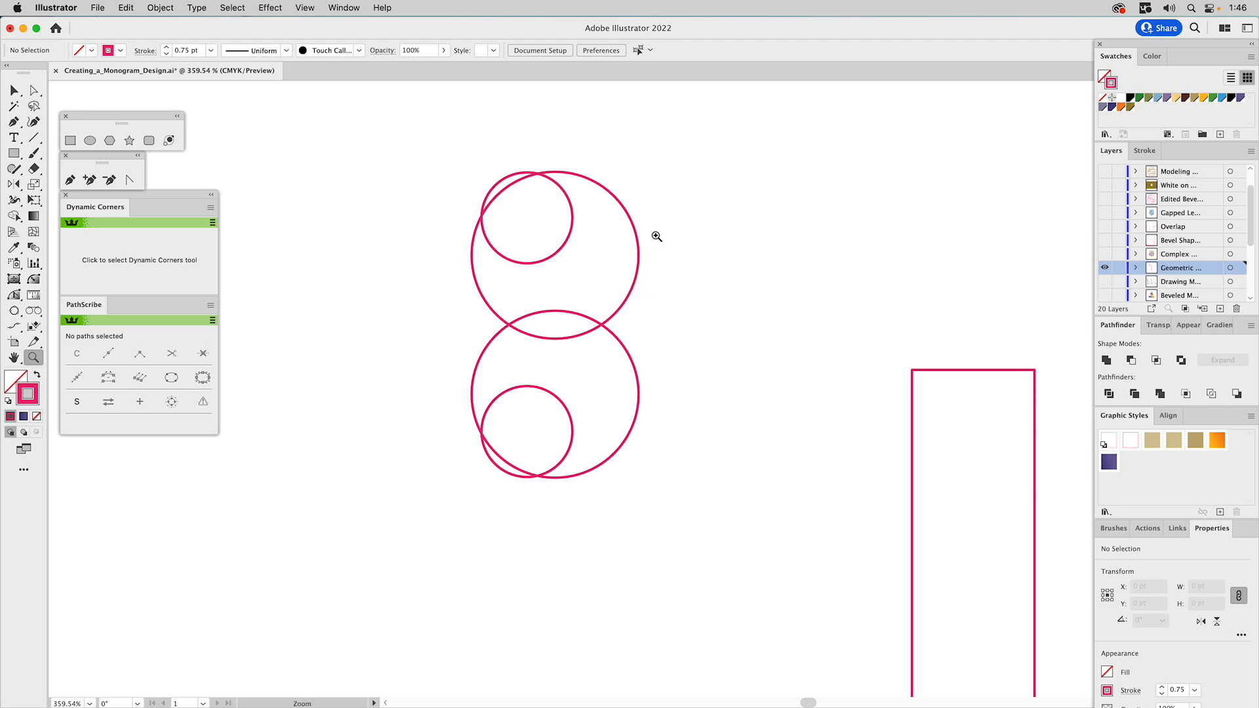
click(638, 242)
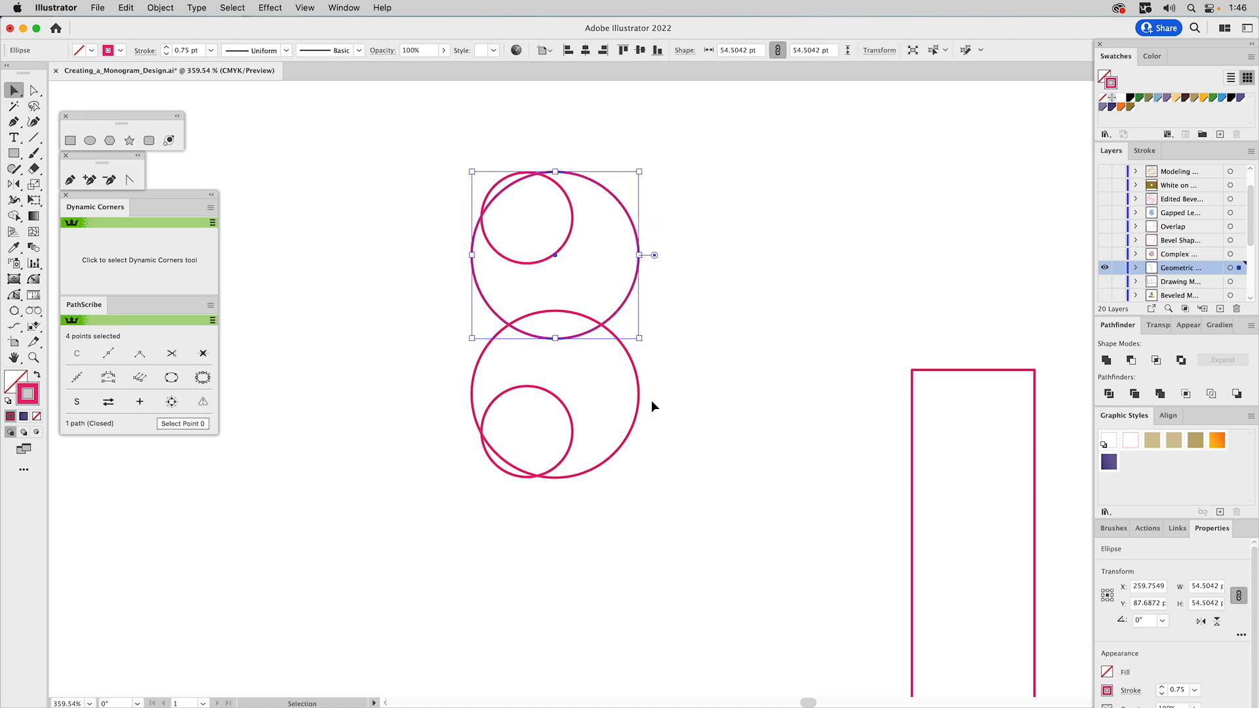
click(35, 282)
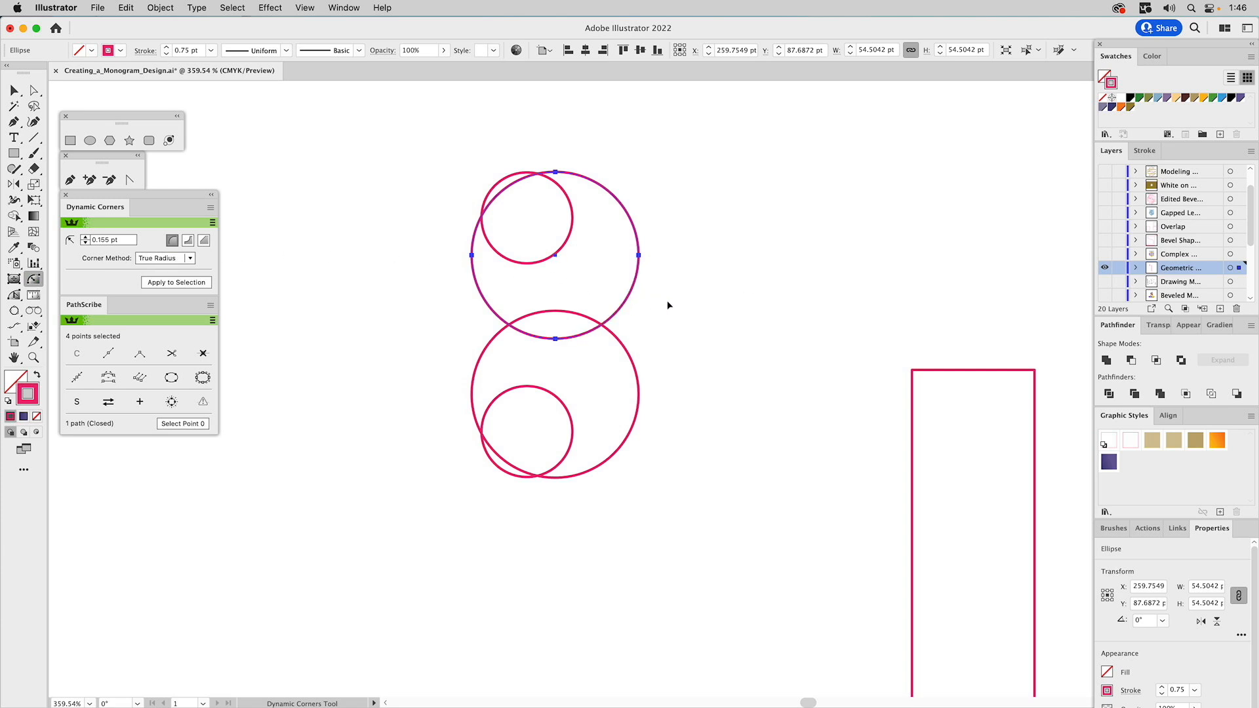
drag(633, 290, 679, 328)
drag(621, 203, 683, 164)
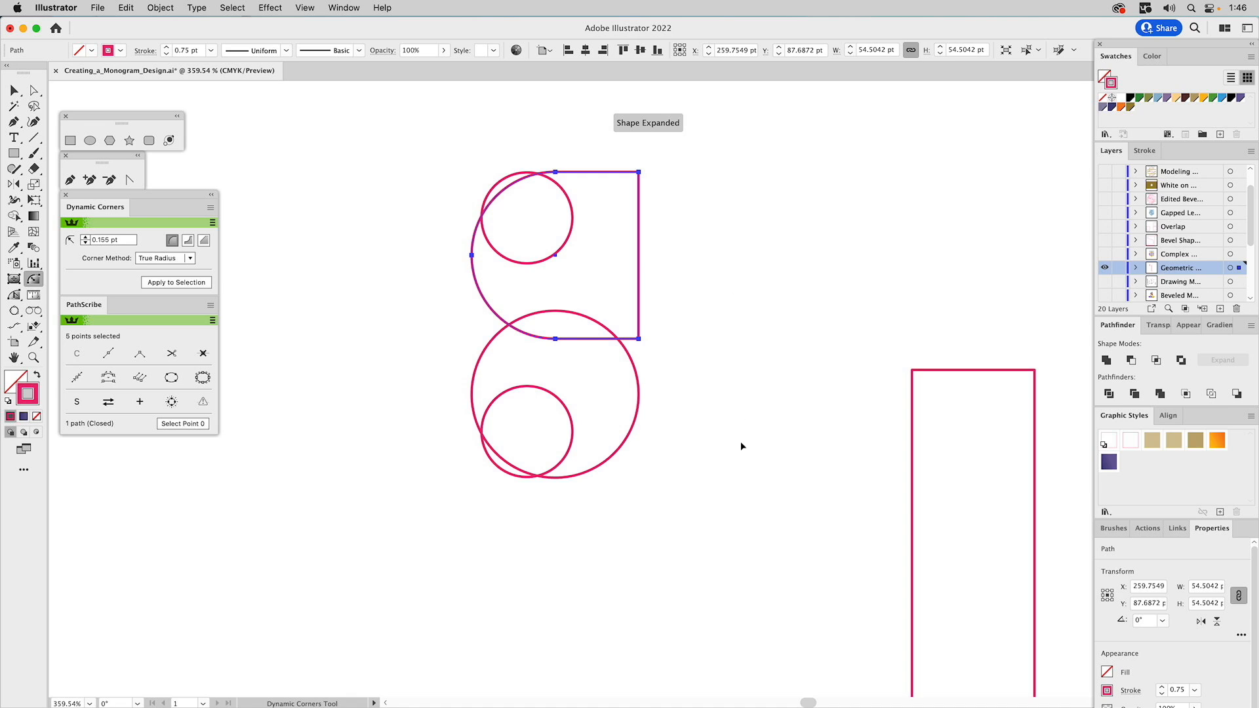
drag(635, 363, 672, 347)
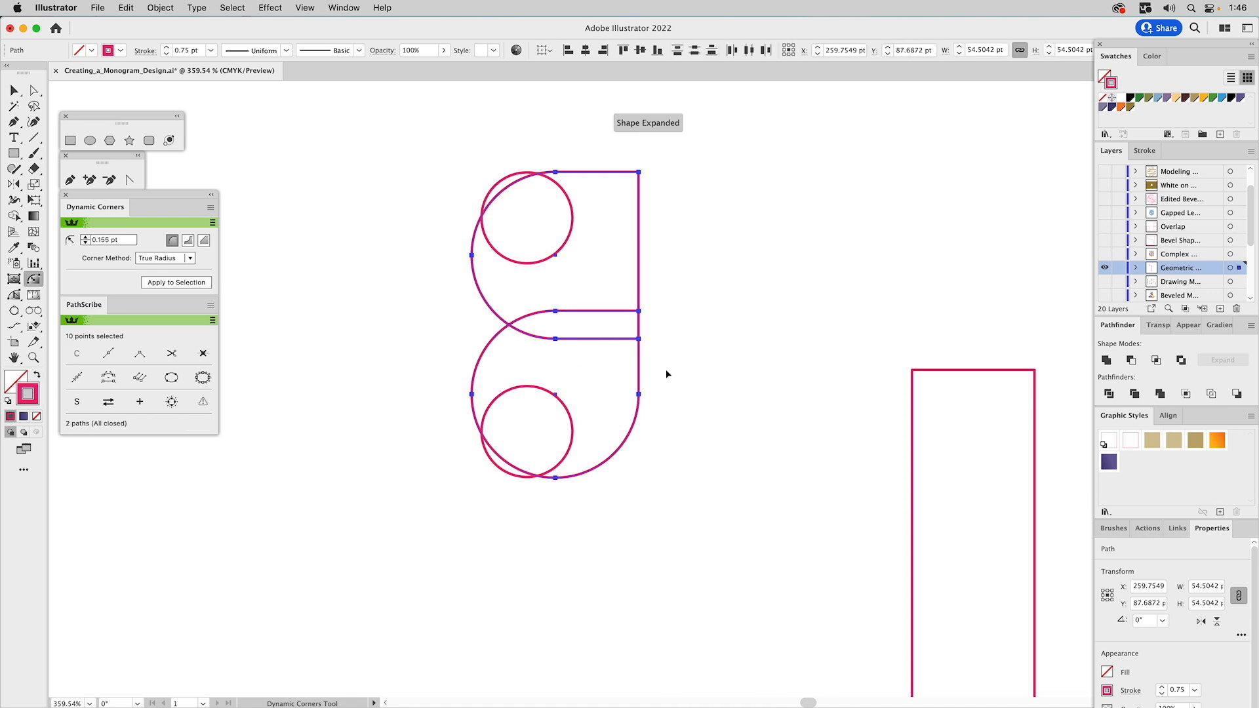
drag(628, 437, 697, 481)
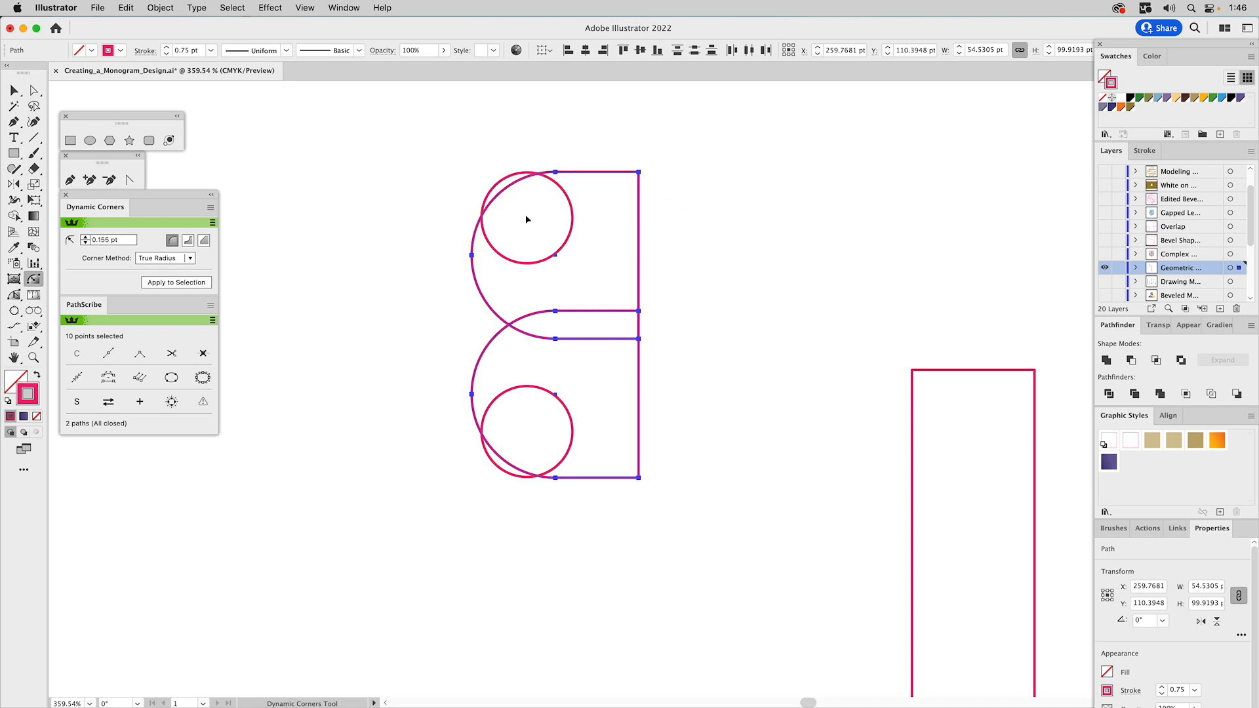
Step: Draw a square about 55 pt wide in the empty area beside the bowl shapes
super+click(423, 282)
drag(420, 289, 680, 298)
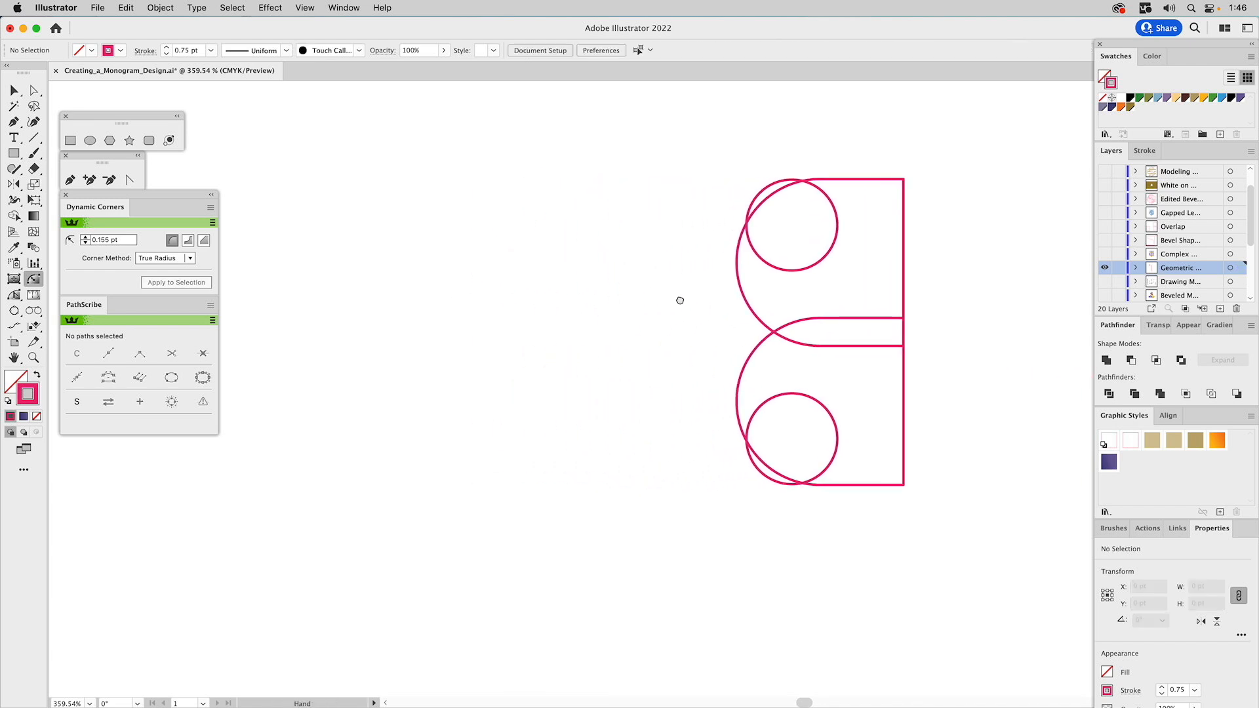
click(90, 141)
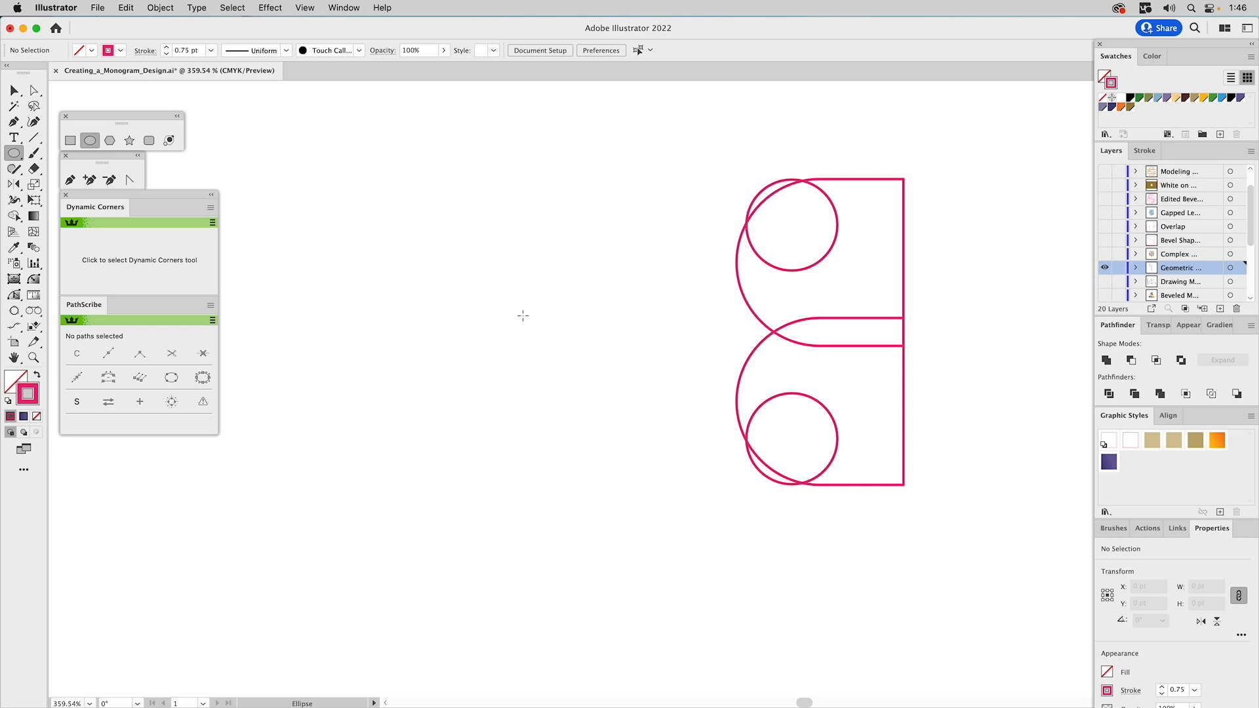
drag(504, 308, 585, 353)
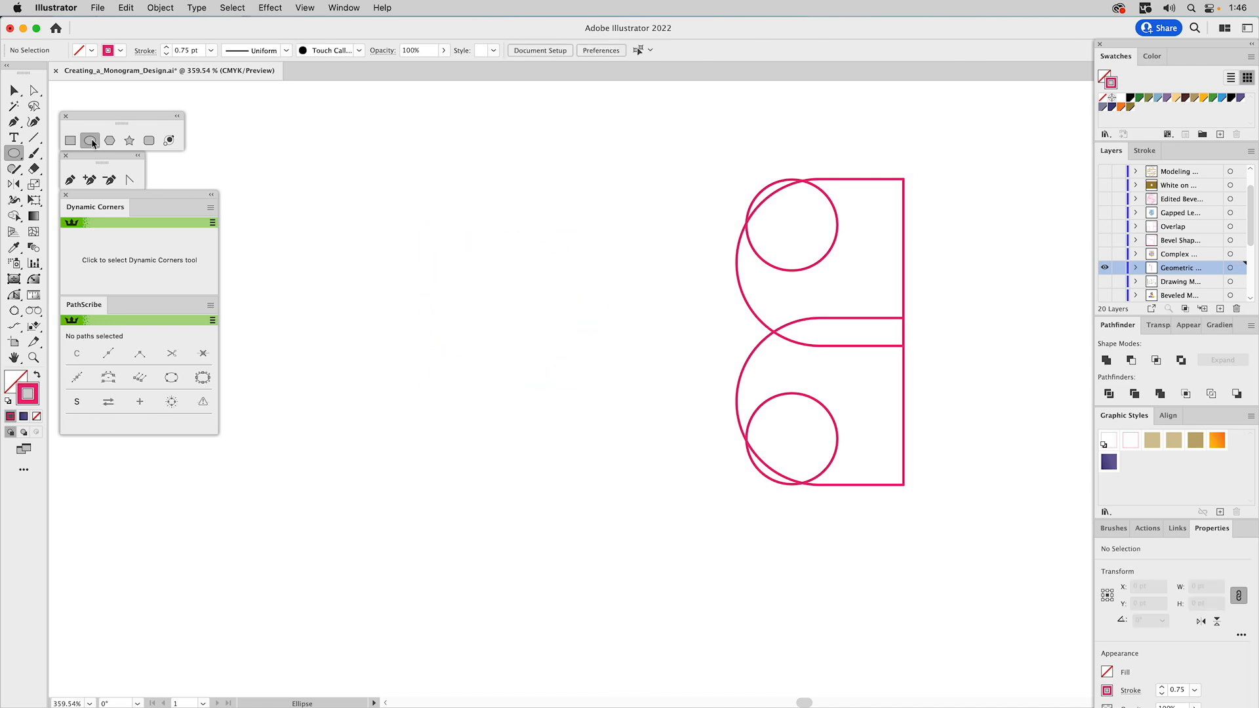
key(m)
drag(530, 312, 617, 397)
Step: Round the square's two right corners to the maximum radius with live corner widgets, making a D shape, and inspect its curve
key(a)
drag(624, 211, 596, 470)
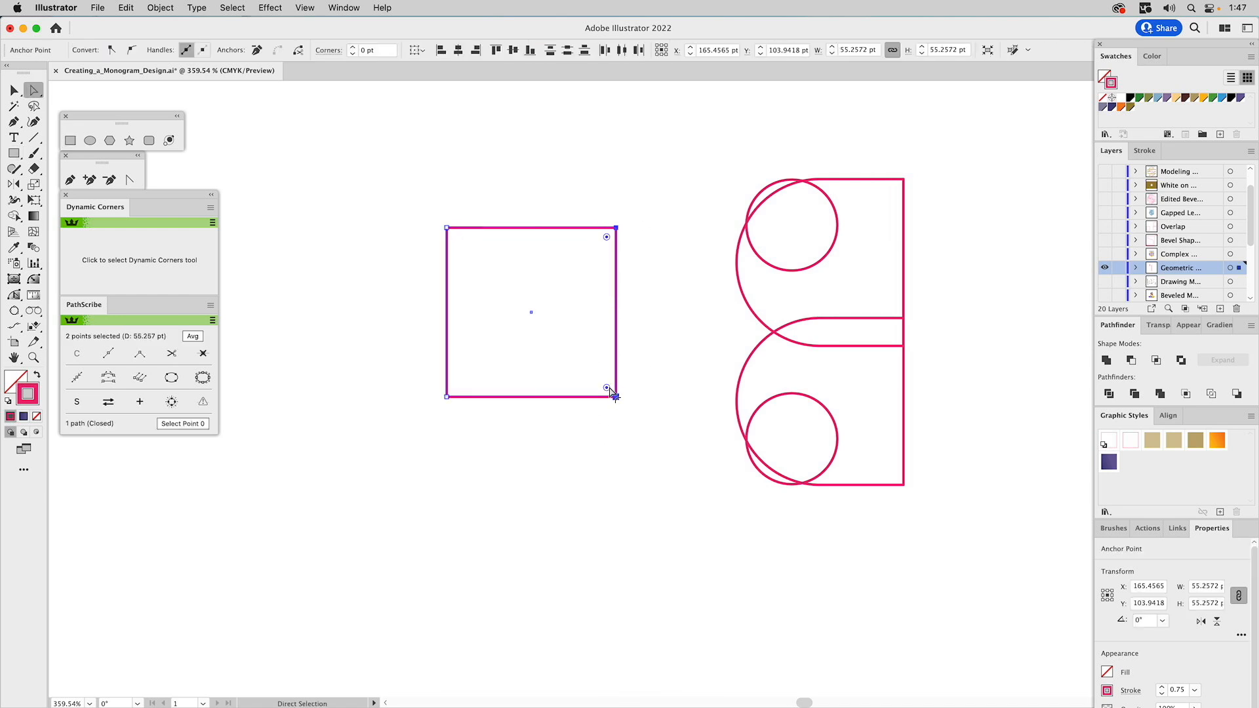
drag(610, 393, 397, 349)
click(658, 304)
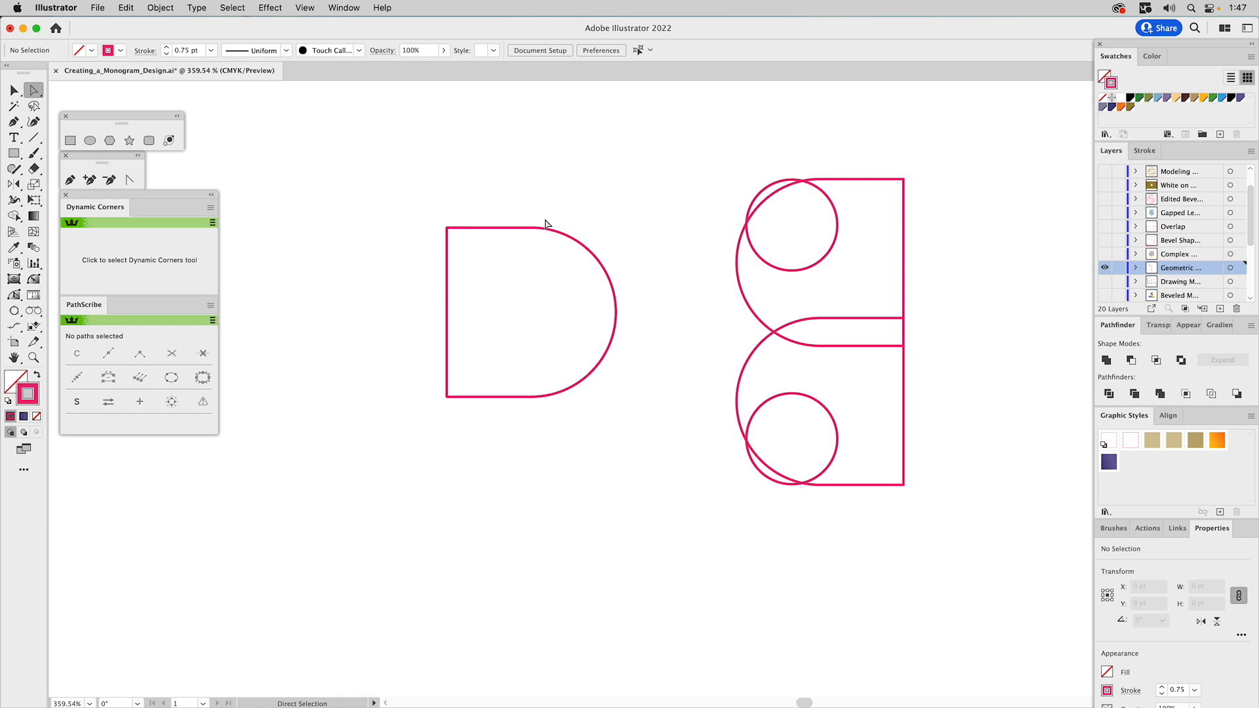
click(617, 299)
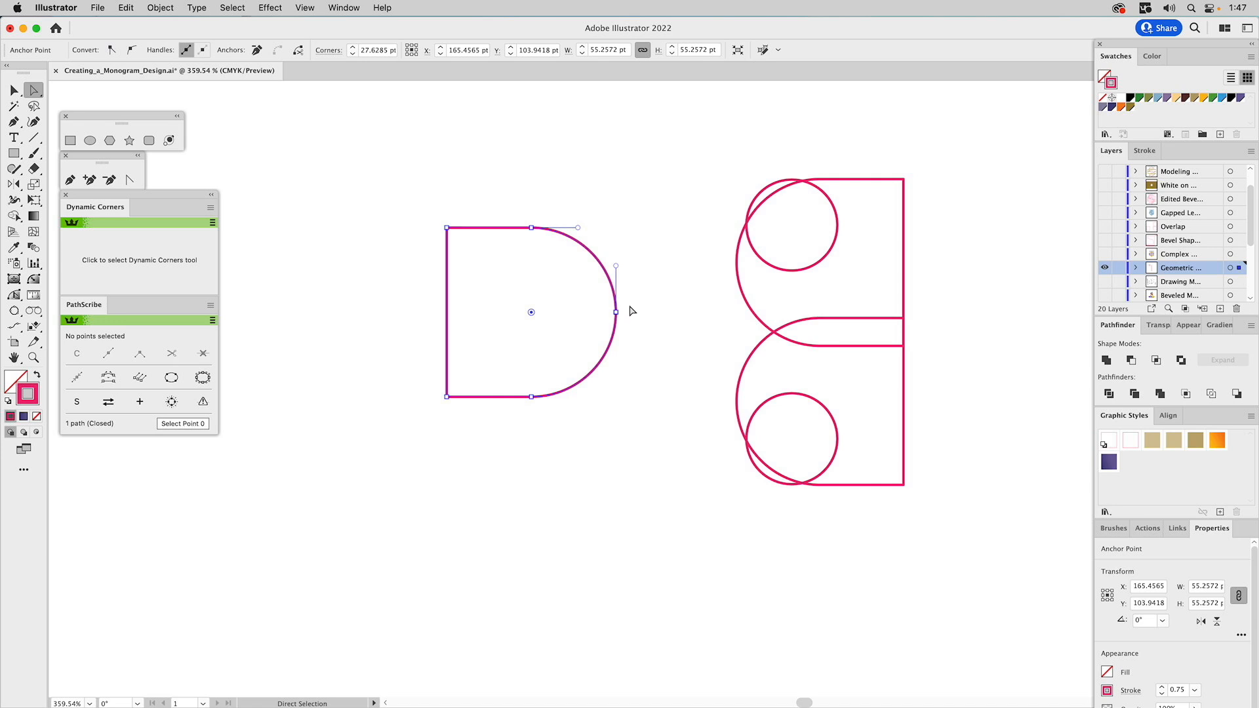
Step: Draw a circle about 67 pt wide beneath the D shape and square its two left corners with Dynamic Corners
click(90, 140)
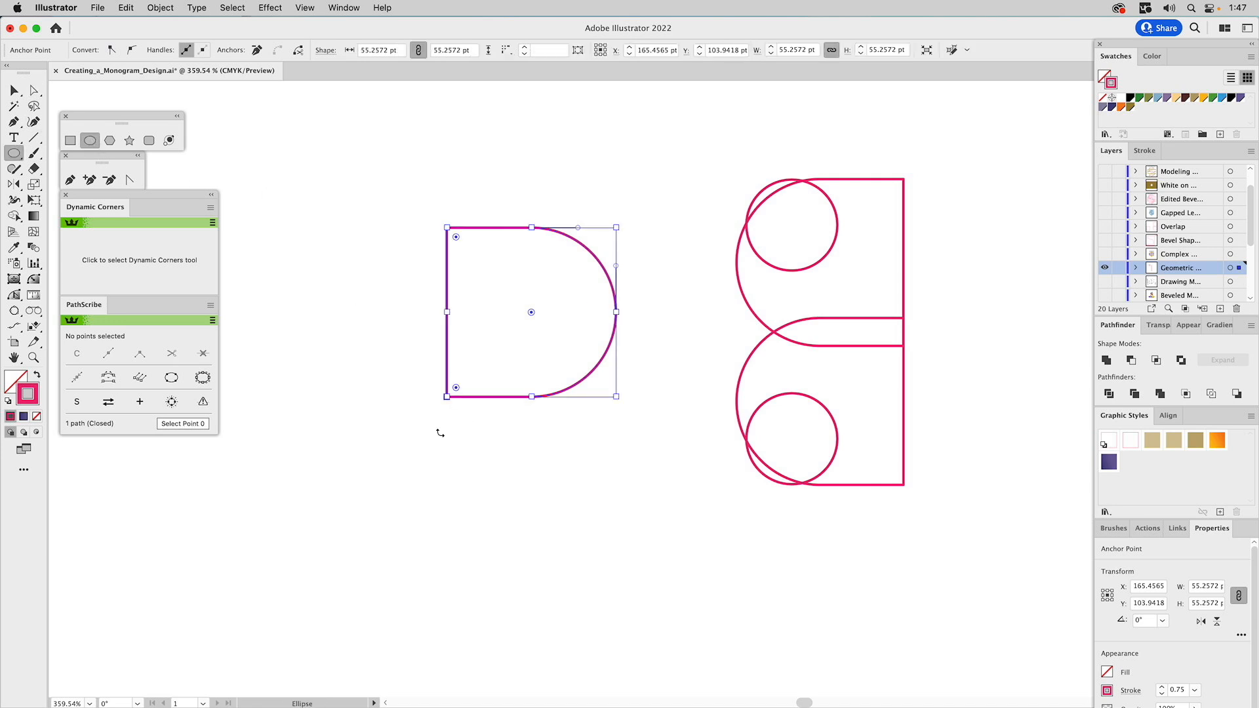
key(super+shift+a)
drag(447, 434, 652, 601)
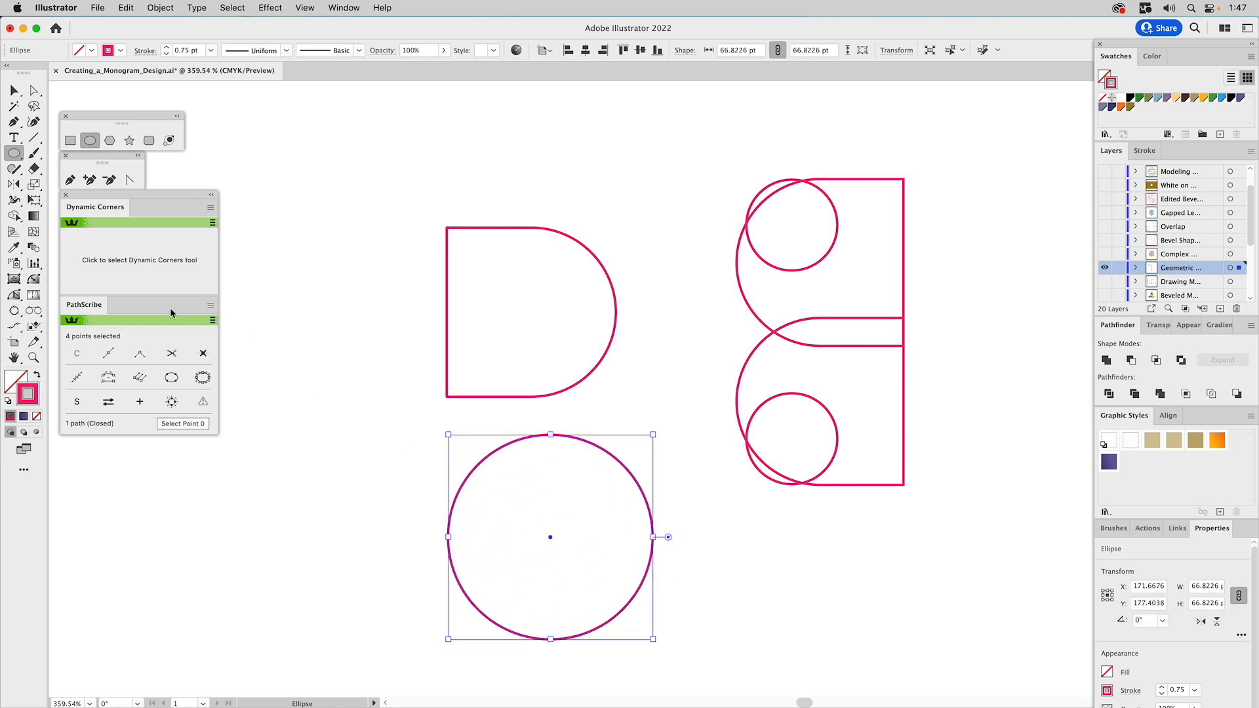
click(35, 282)
drag(470, 471, 412, 467)
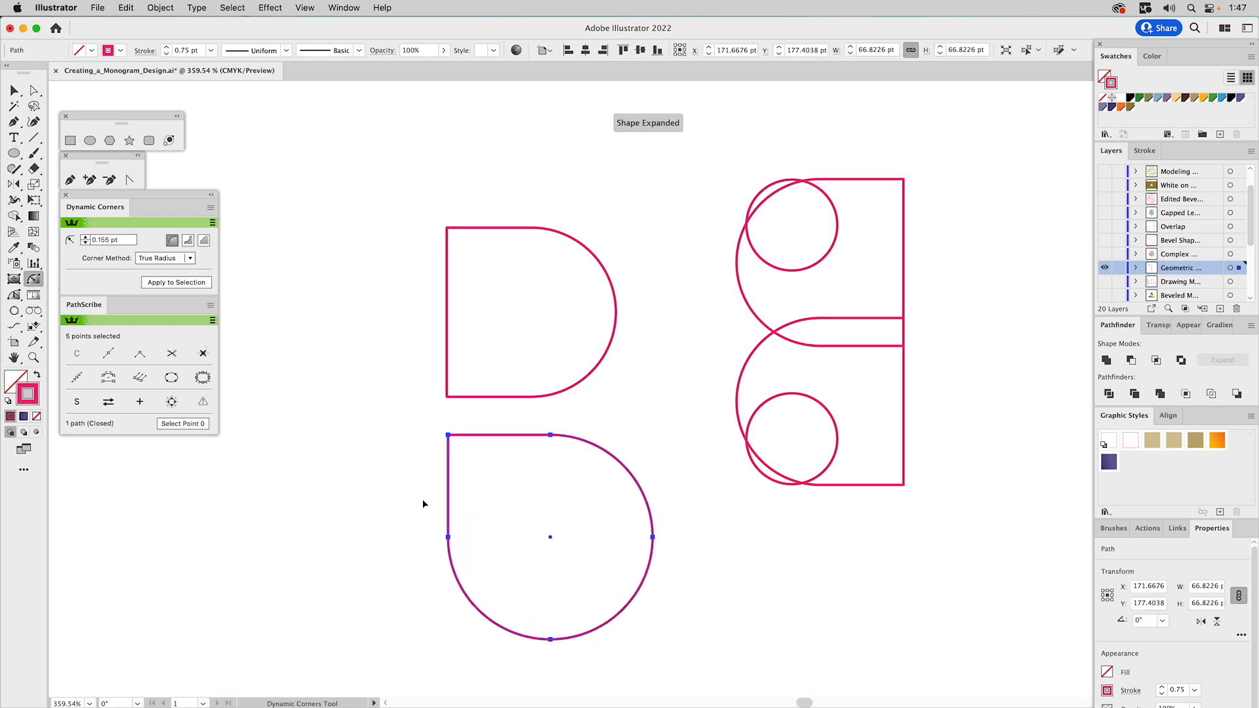
drag(457, 582, 391, 608)
Step: Scale the lower D shape down to roughly the size of the upper one
key(v)
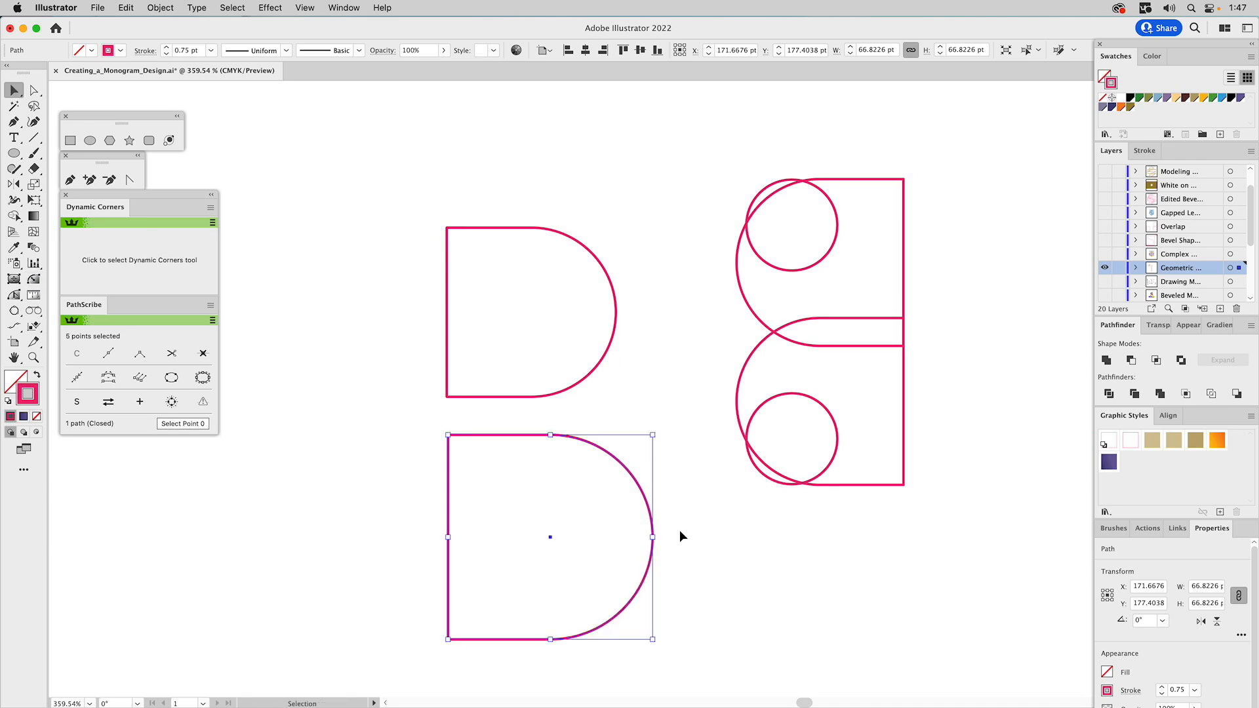
drag(654, 537, 627, 514)
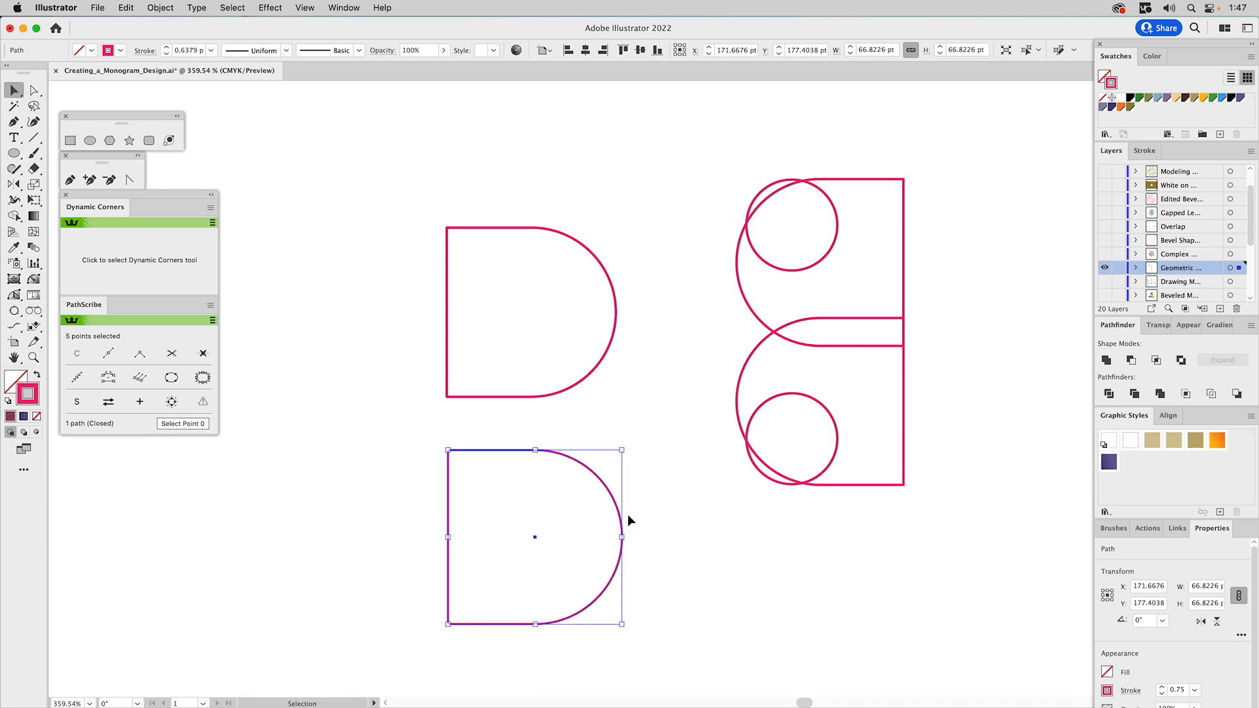
click(681, 400)
Step: Inspect the upper D shape's rightmost anchor point and the path's total number of points
key(a)
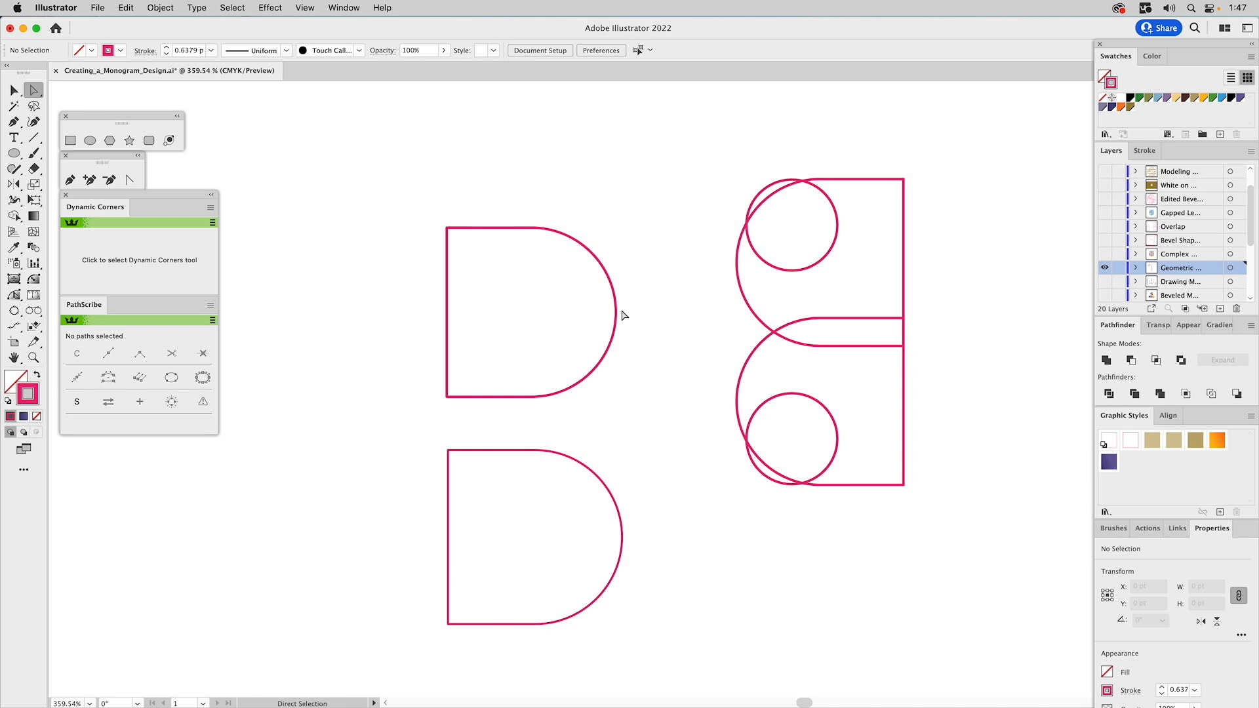
mouse_move(617, 313)
mouse_down()
mouse_move(624, 303)
mouse_move(616, 314)
mouse_up()
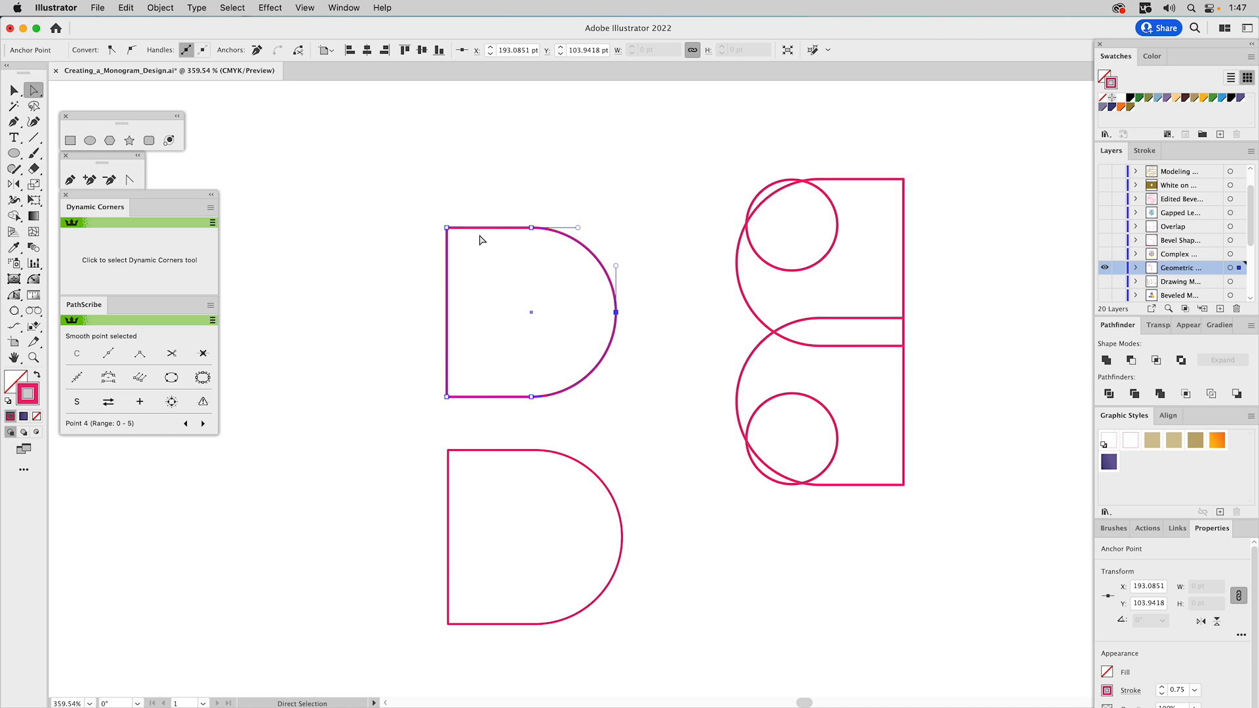
click(511, 255)
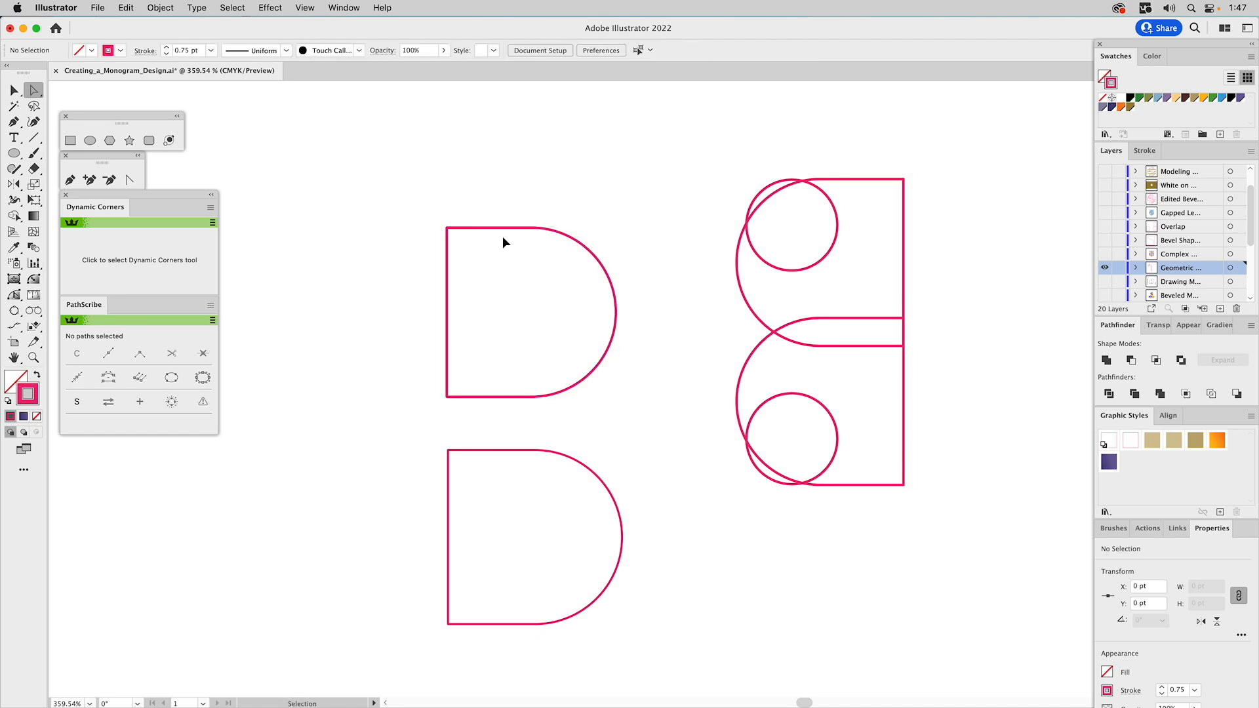
super+click(500, 229)
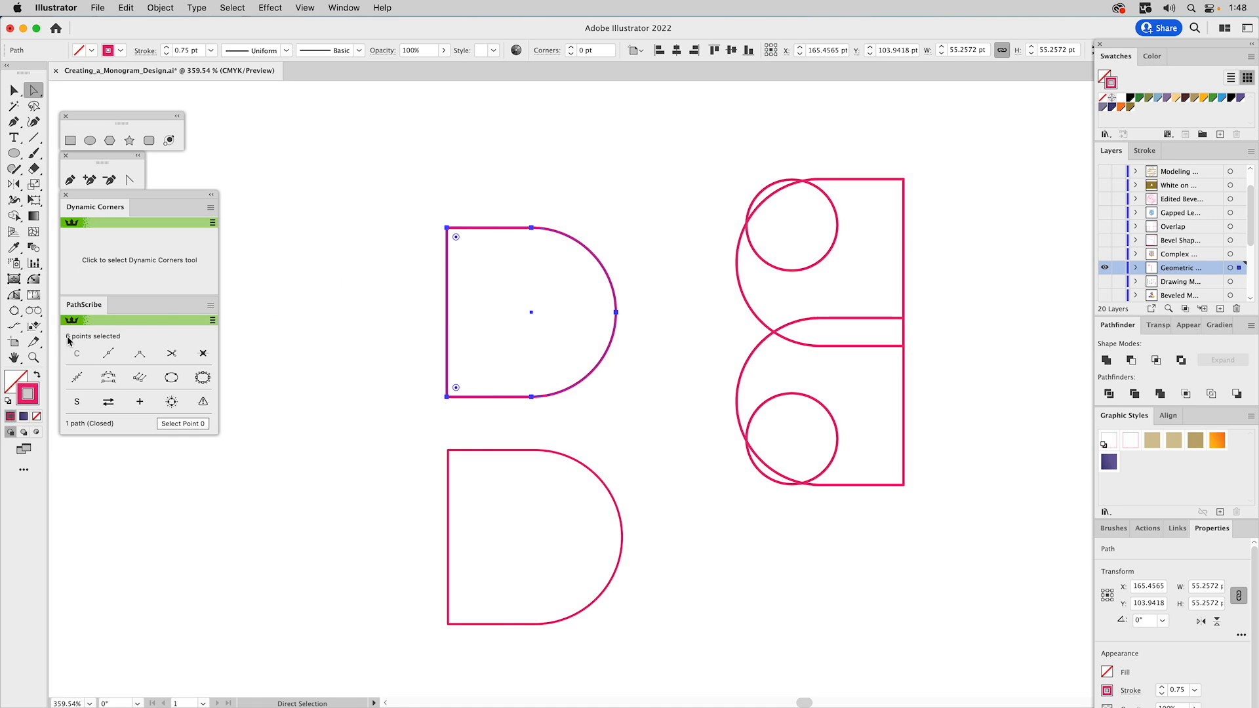
click(647, 328)
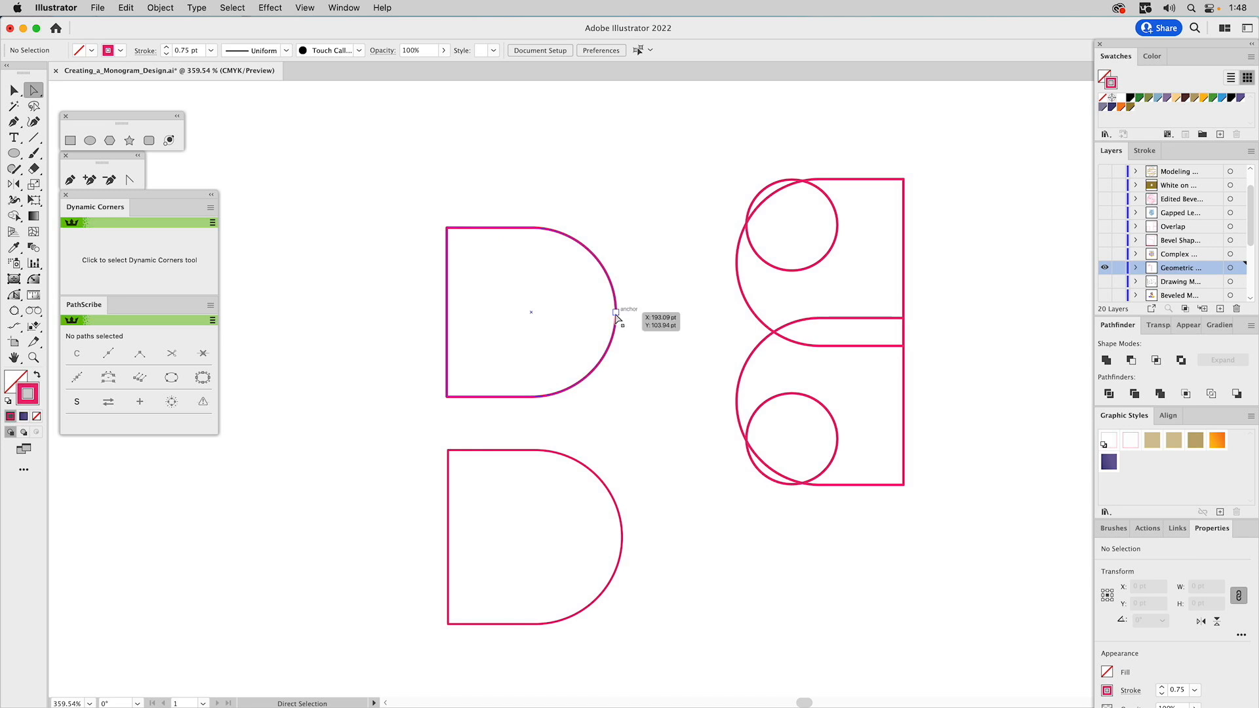
Step: Pull one of the coincident anchor points on the upper D's curve outward, and undo the move
drag(625, 307, 607, 321)
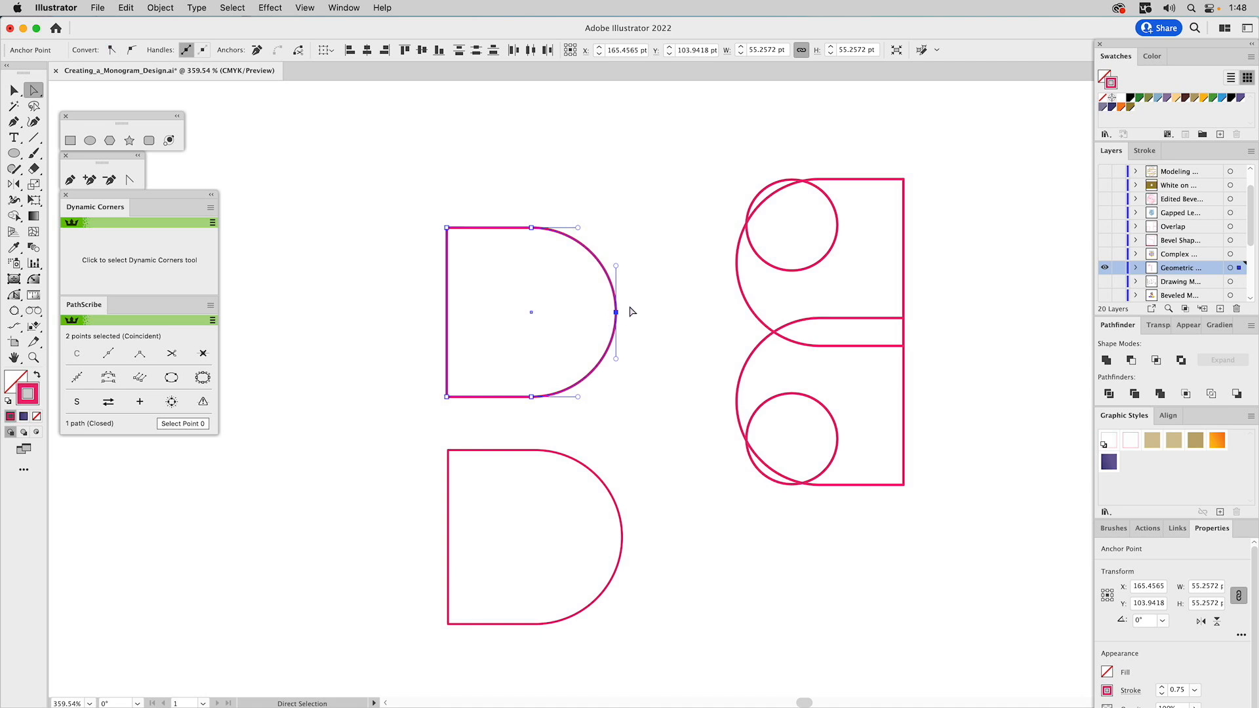
drag(617, 313, 623, 312)
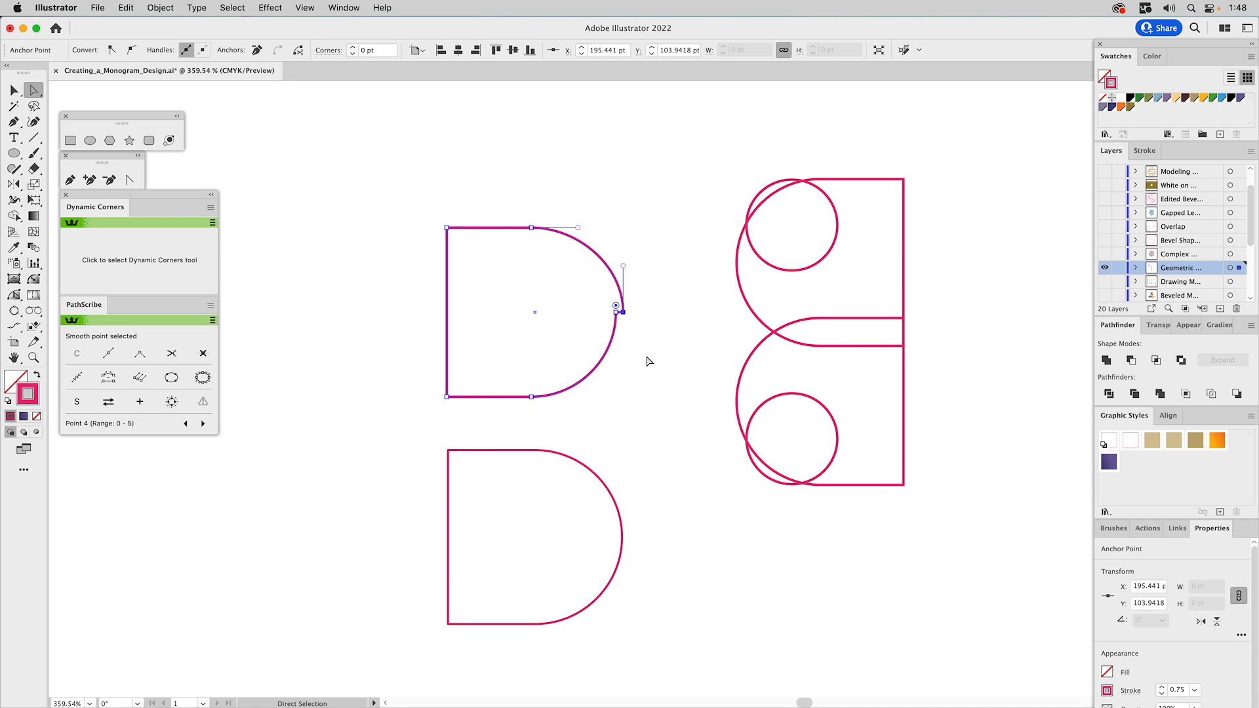
key(super+z)
click(644, 355)
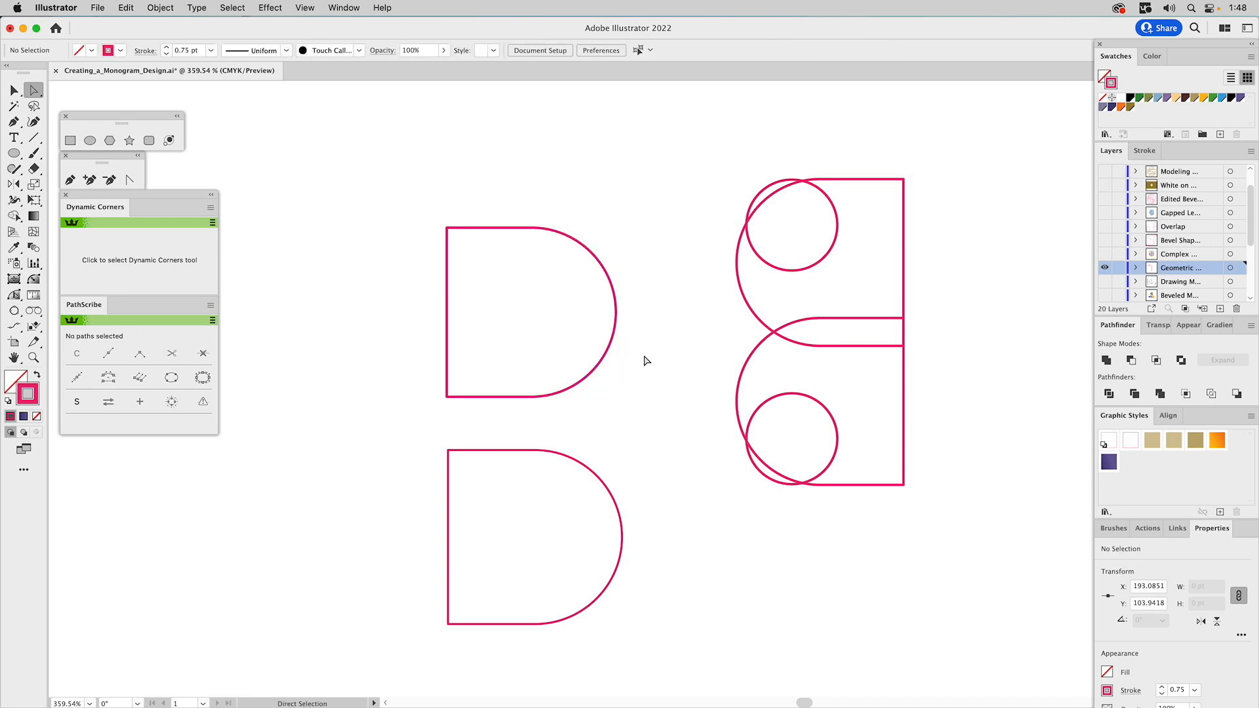
Step: Try moving the rightmost anchor point of the lower D shape, and undo the change
click(623, 540)
mouse_move(623, 540)
mouse_down()
mouse_move(641, 516)
mouse_move(569, 552)
mouse_move(623, 540)
mouse_up()
key(super+z)
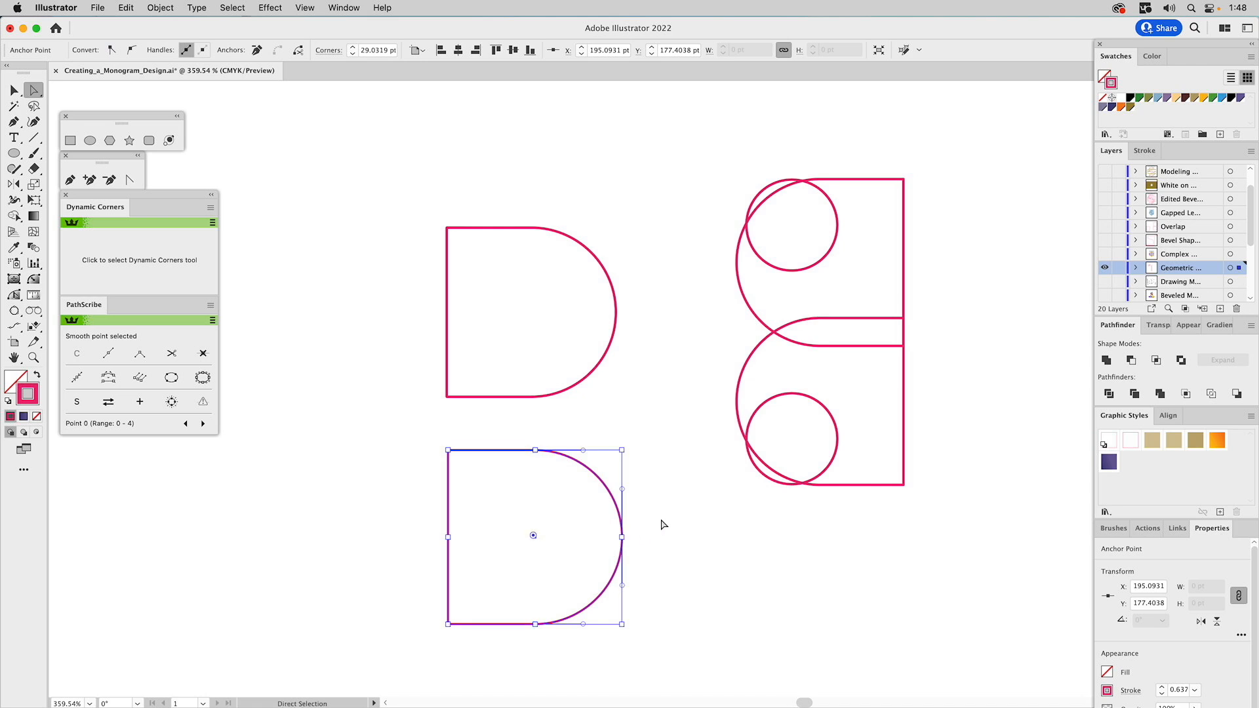
Step: Delete both D-shaped comparison paths beside the bowl shapes
click(664, 523)
key(v)
drag(621, 161, 435, 522)
key(Delete)
Step: Unite the two overlapping large bowl shapes into a single path with Pathfinder
drag(908, 340, 630, 373)
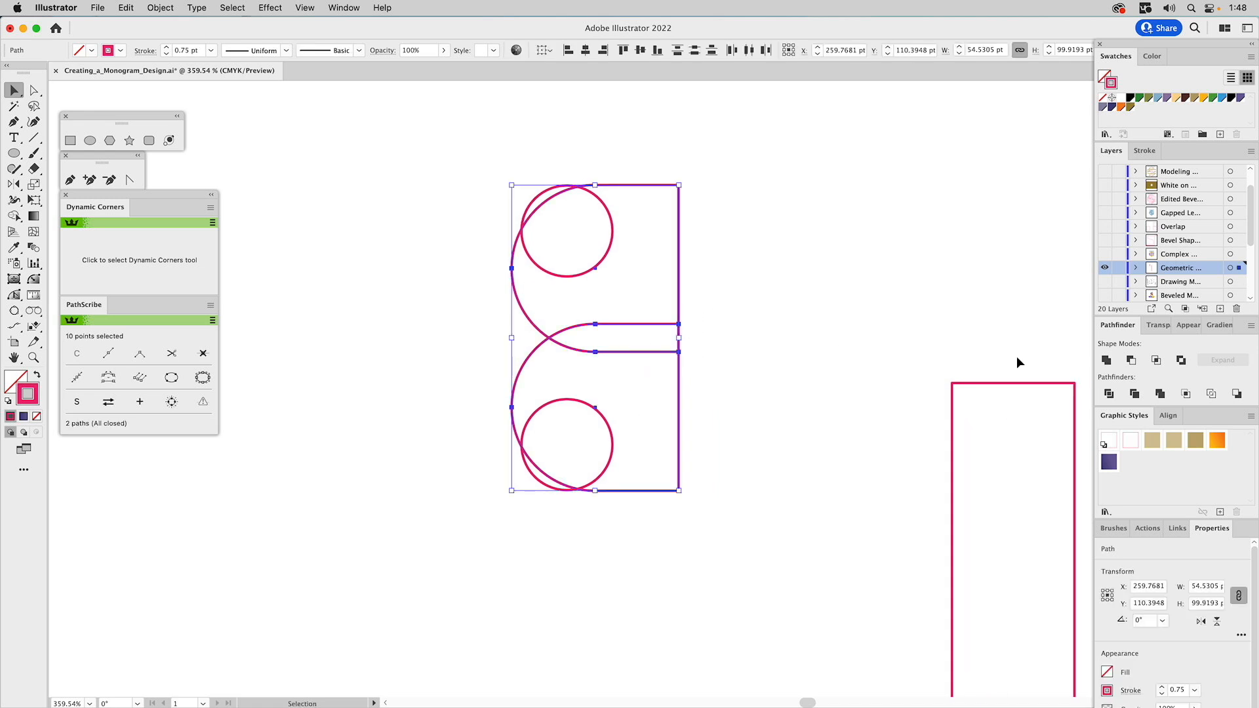
click(1107, 360)
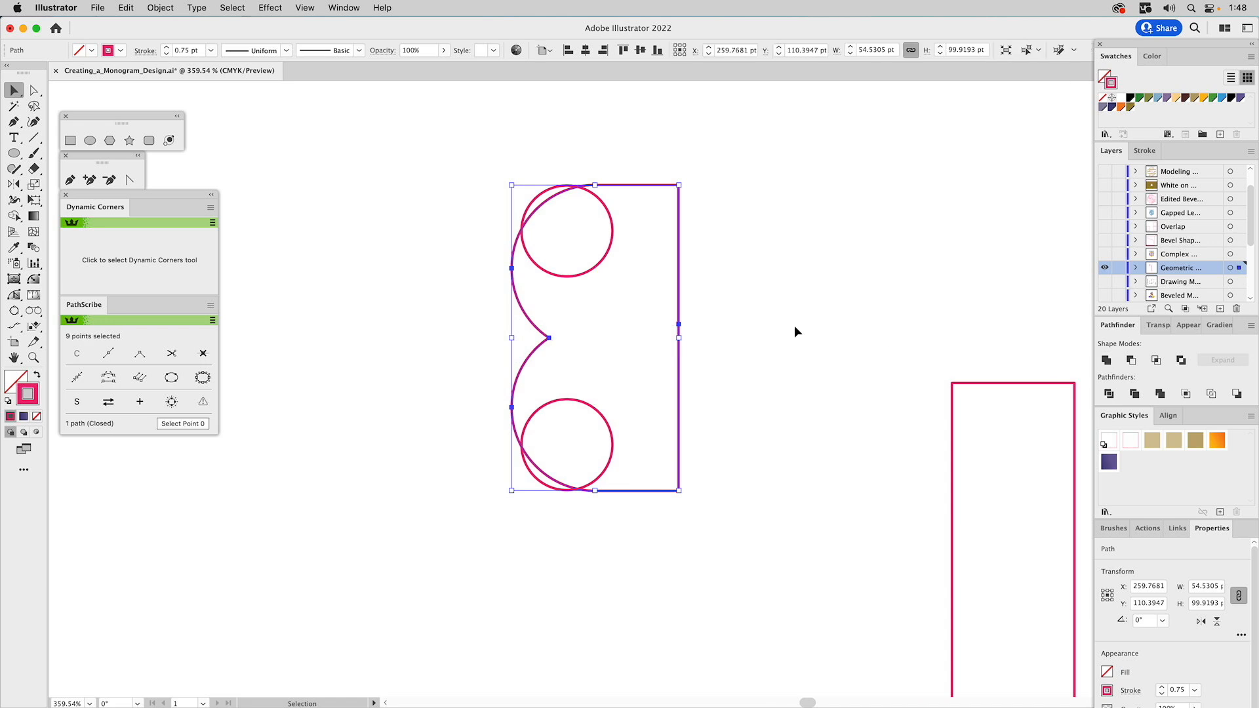
key(a)
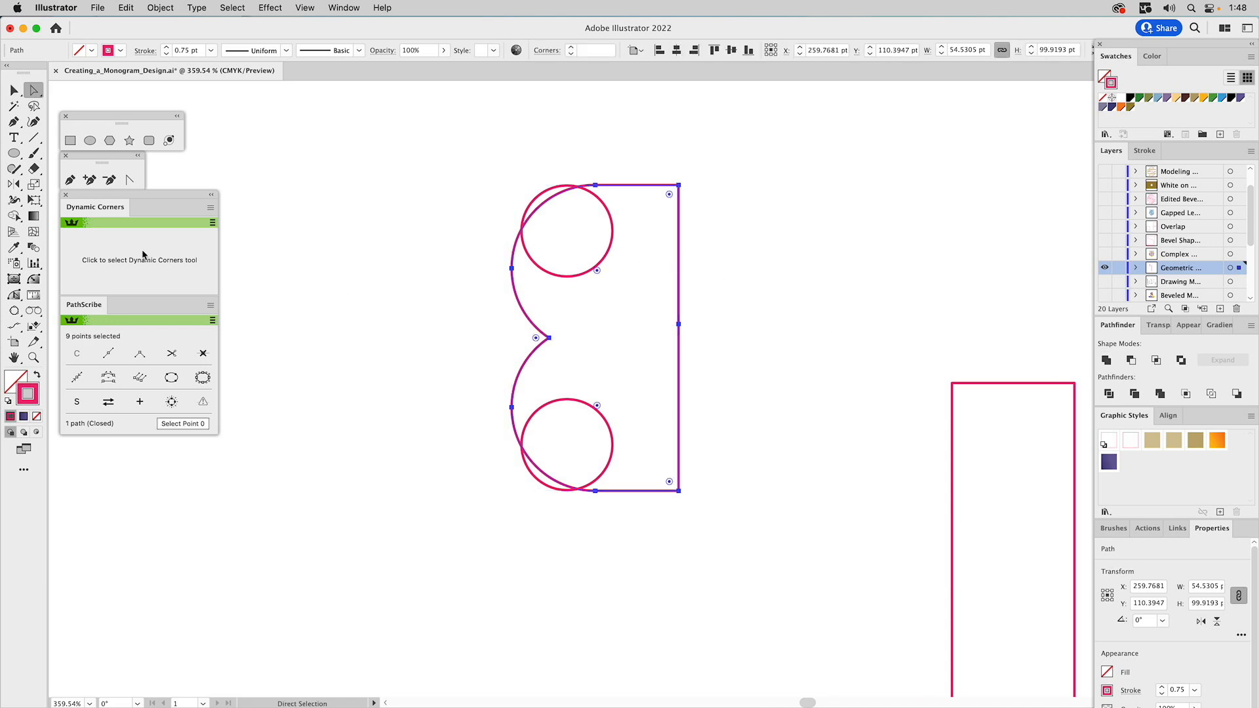
Step: Square off the upper and lower right corners of both small inner circles with Dynamic Corners
click(34, 279)
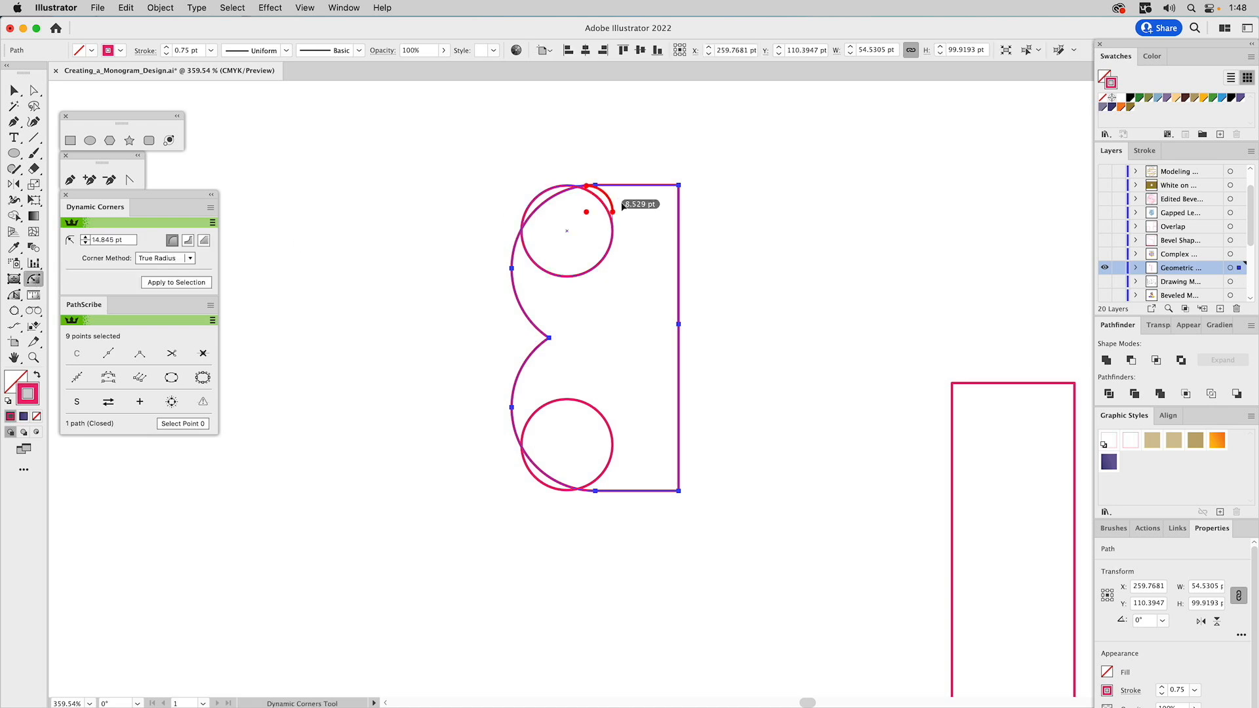
click(604, 205)
drag(604, 257, 660, 312)
click(600, 412)
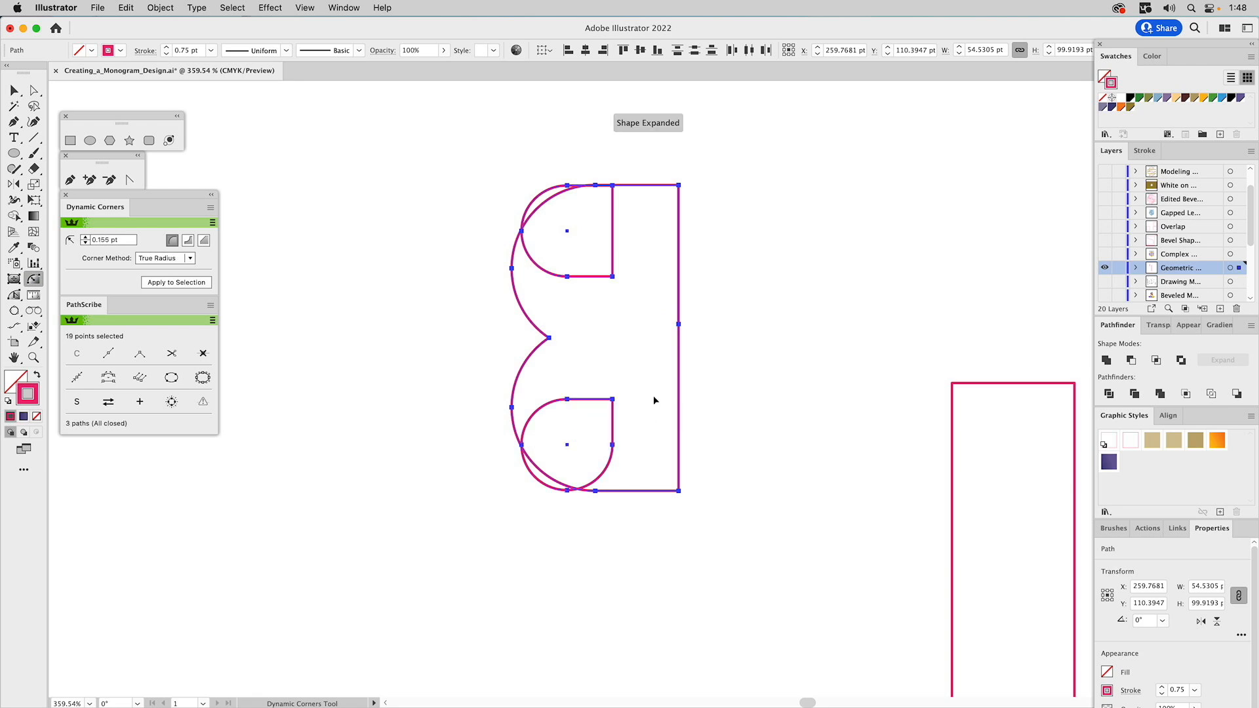
Step: Extend both small rounded shapes horizontally by moving their four right corner points past the large shape's straight right edge
key(a)
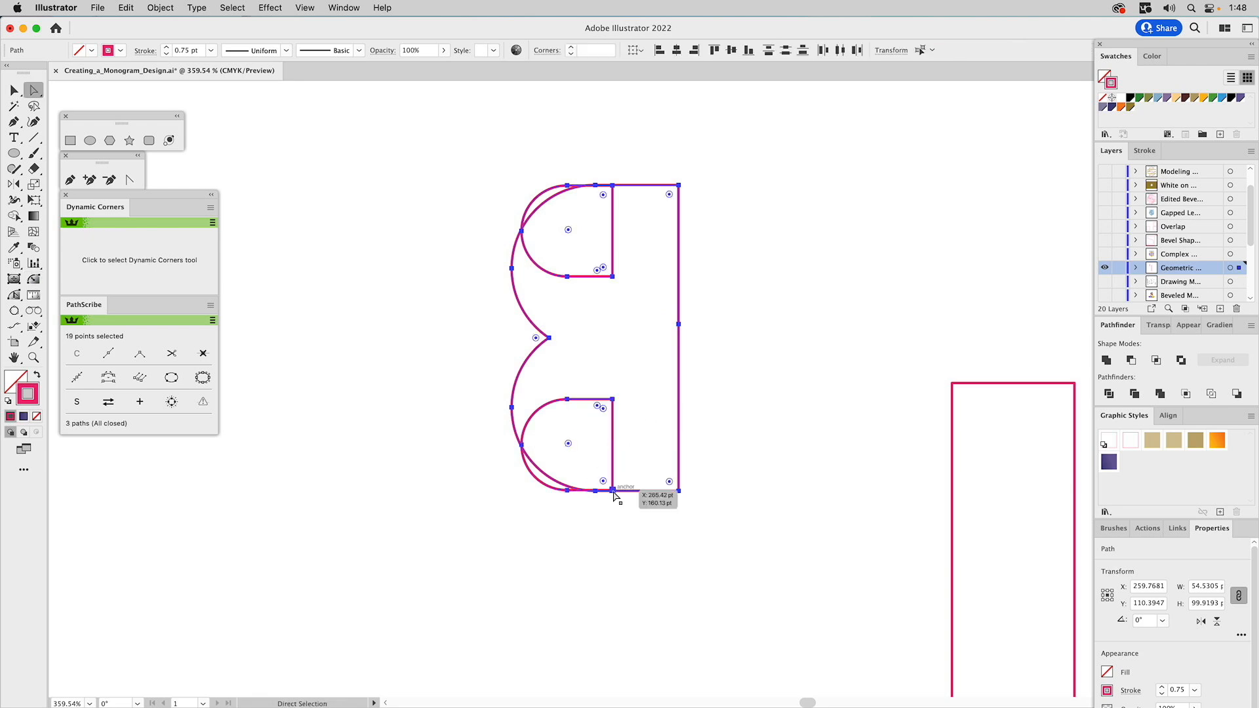
click(612, 490)
shift+click(614, 401)
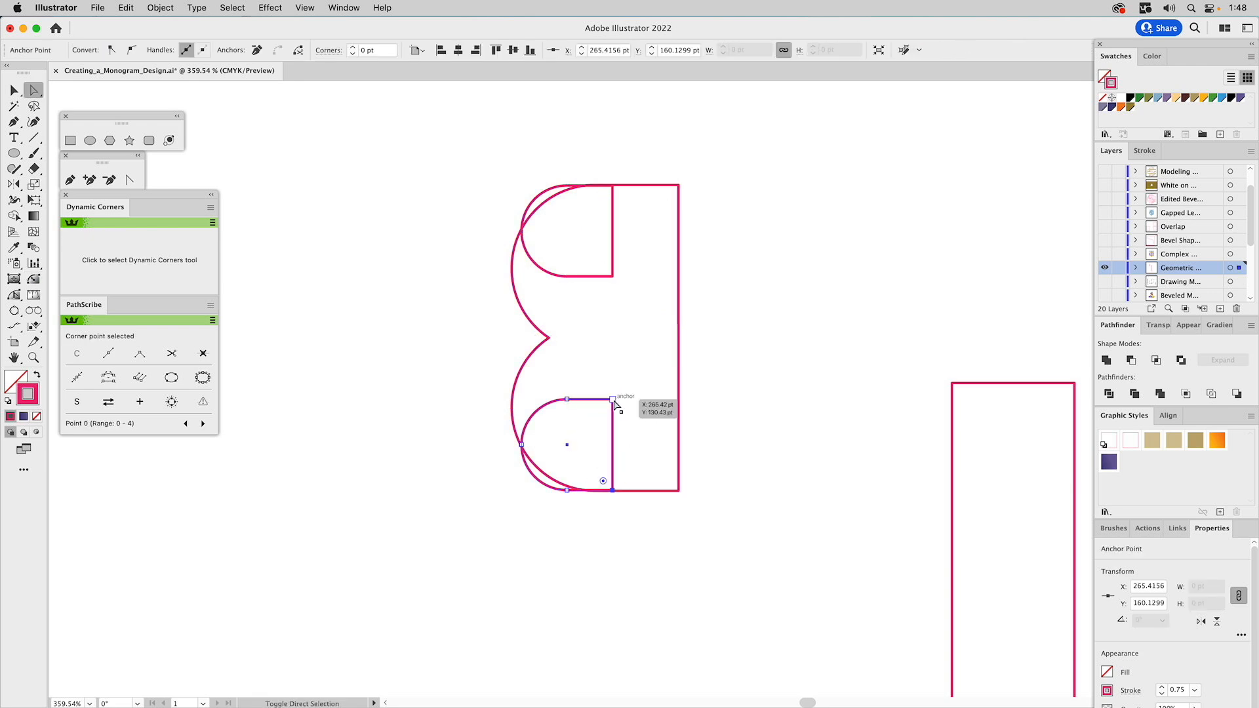
shift+click(613, 276)
shift+click(613, 185)
drag(613, 186, 711, 186)
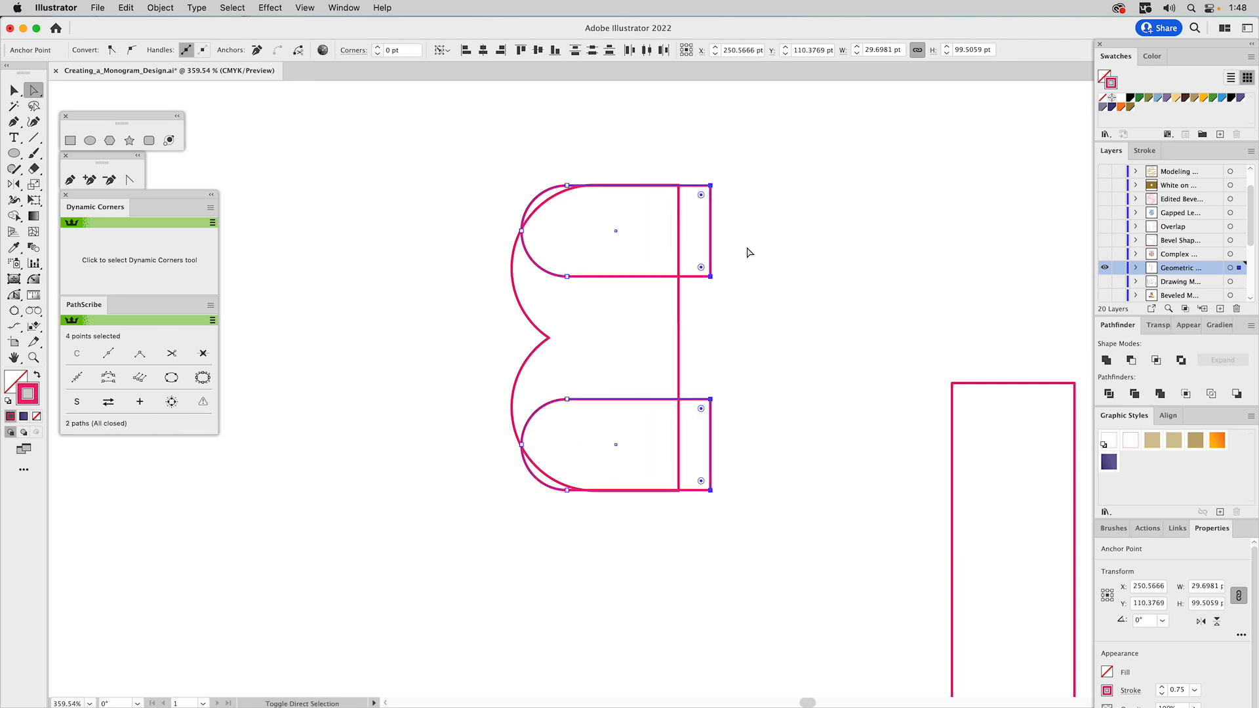
Step: Fill the two small rounded shapes with orange and unite them with Pathfinder
key(v)
click(810, 350)
drag(640, 251, 607, 412)
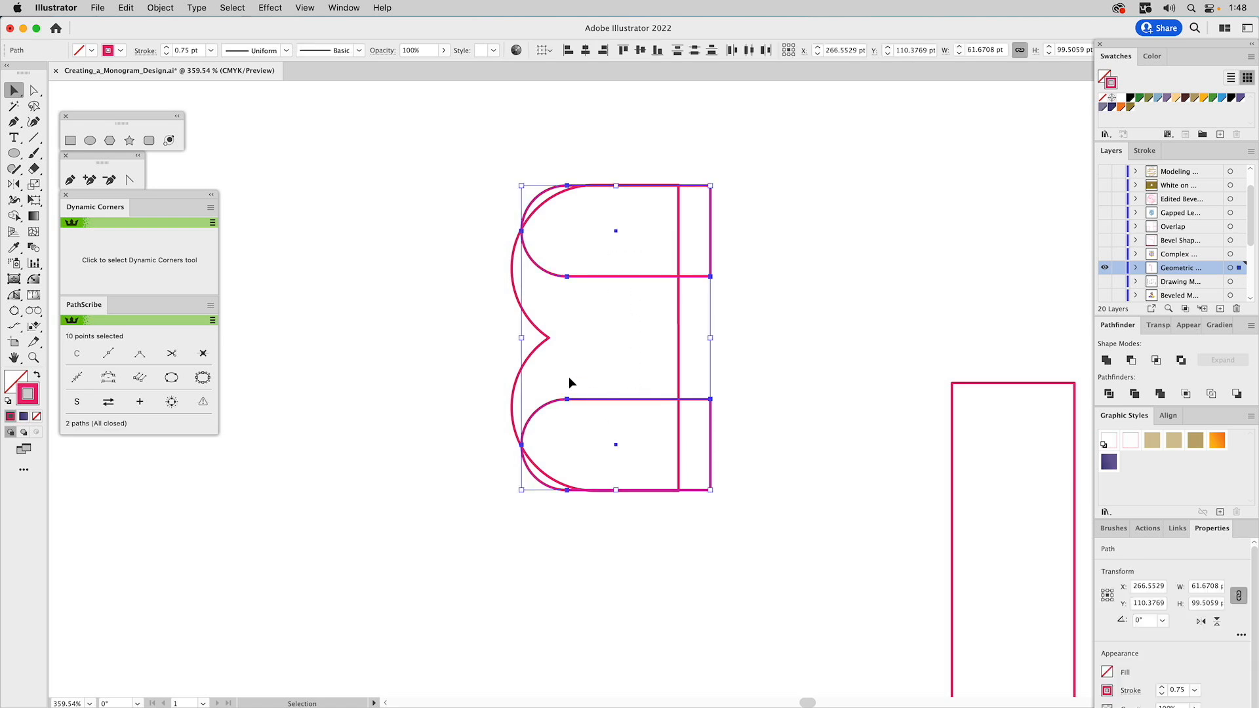
click(1203, 98)
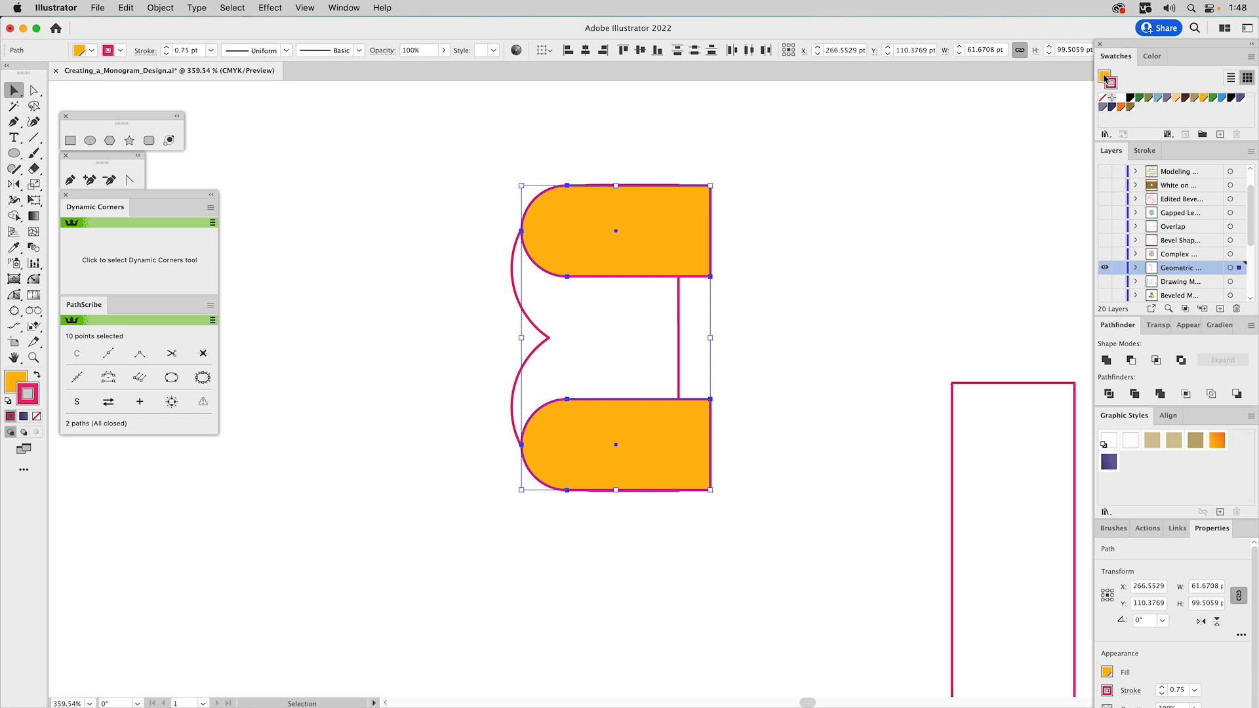
click(1106, 360)
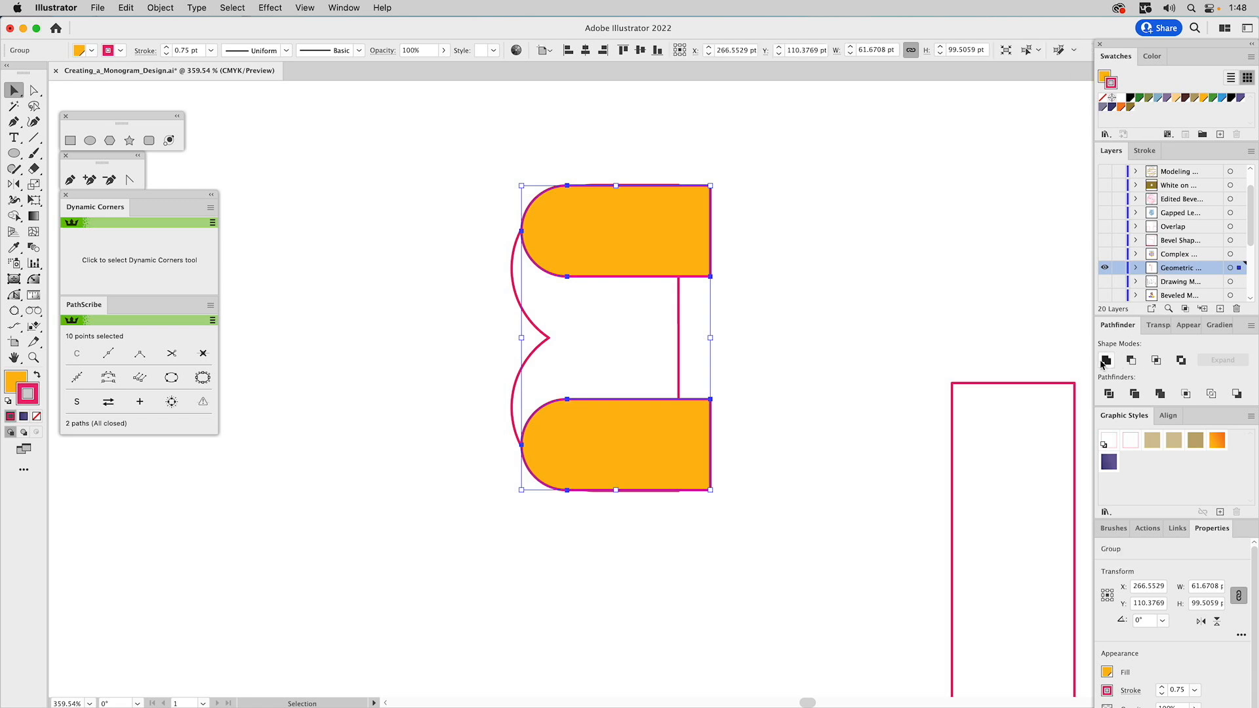
Step: Subtract the two orange rounded shapes from the large bowl shape and delete the two thin leftover slivers
shift+click(680, 311)
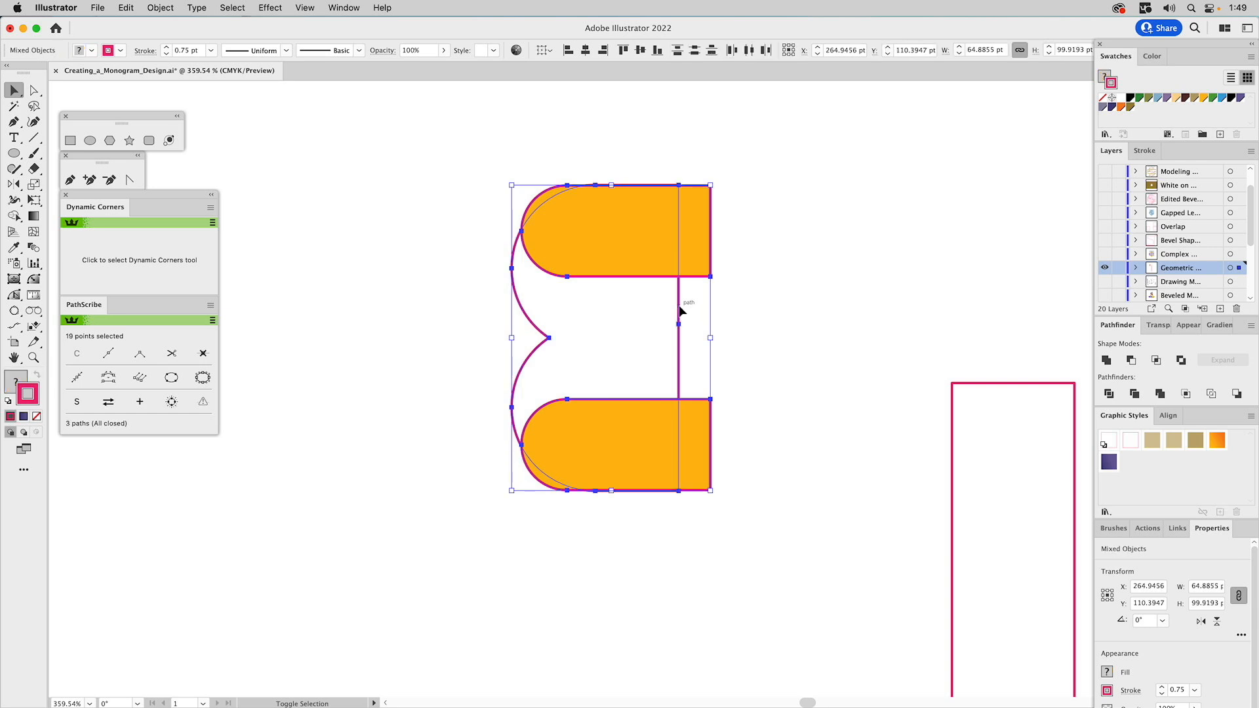
click(1131, 360)
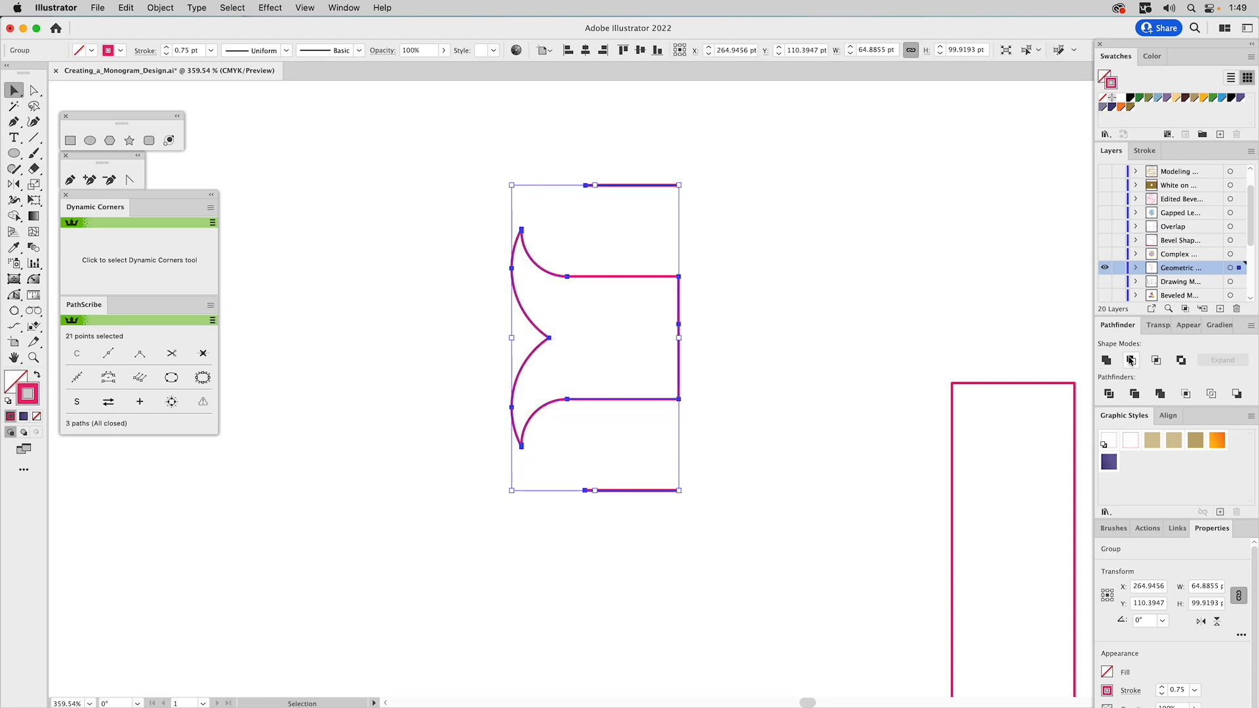
key(a)
click(712, 177)
drag(705, 161, 559, 206)
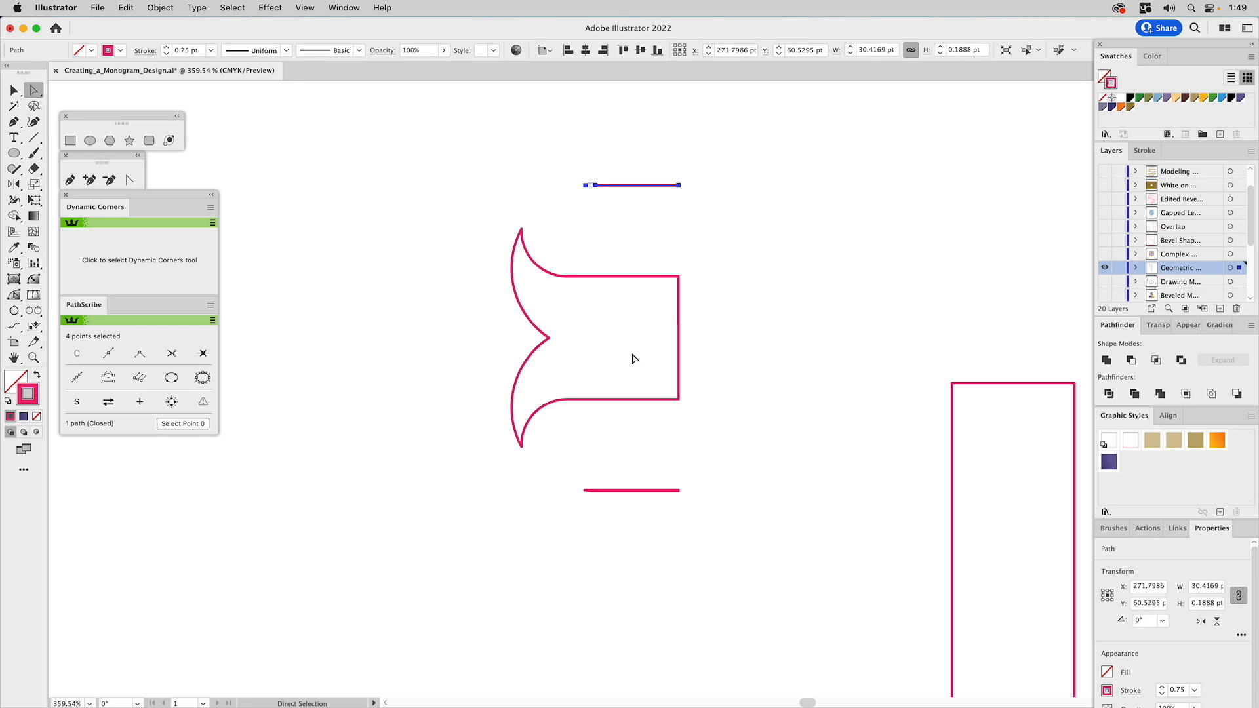
drag(556, 453, 725, 520)
key(Delete)
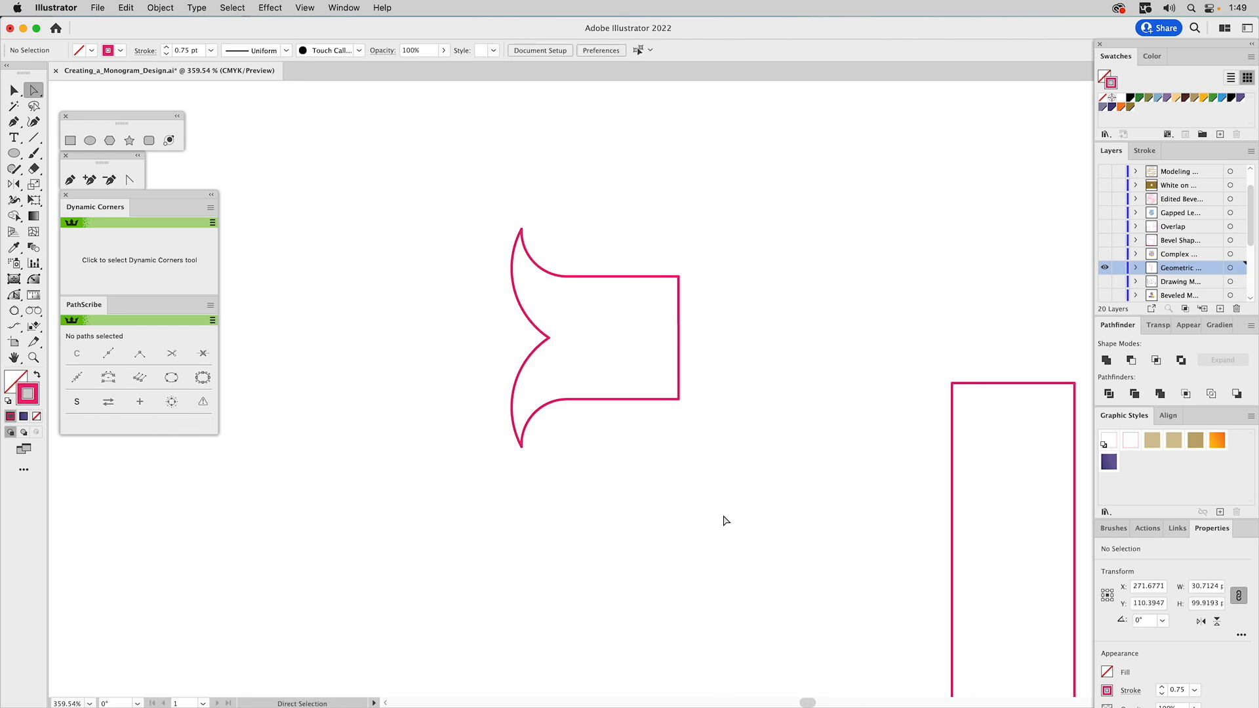
Step: Extend the serif shape's straight end horizontally past the stem's centre, making the shape about 172 pt wide
click(680, 277)
drag(697, 272, 1036, 399)
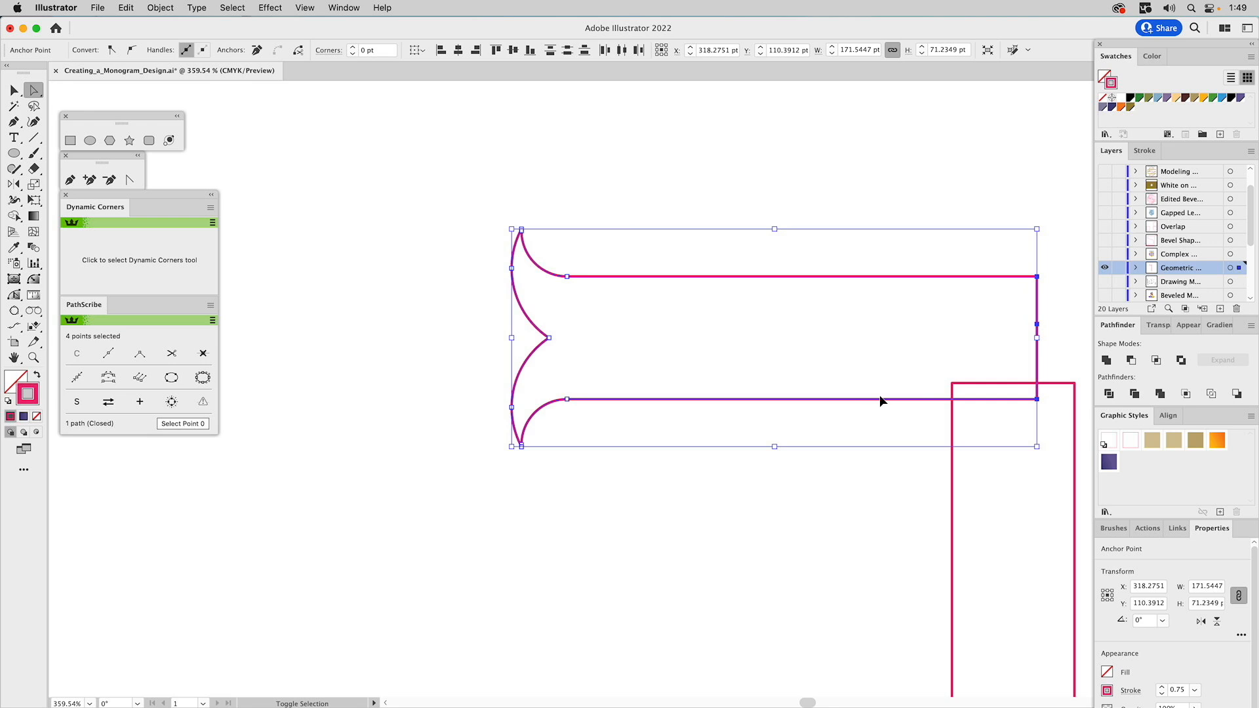
key(super+0)
key(v)
click(783, 200)
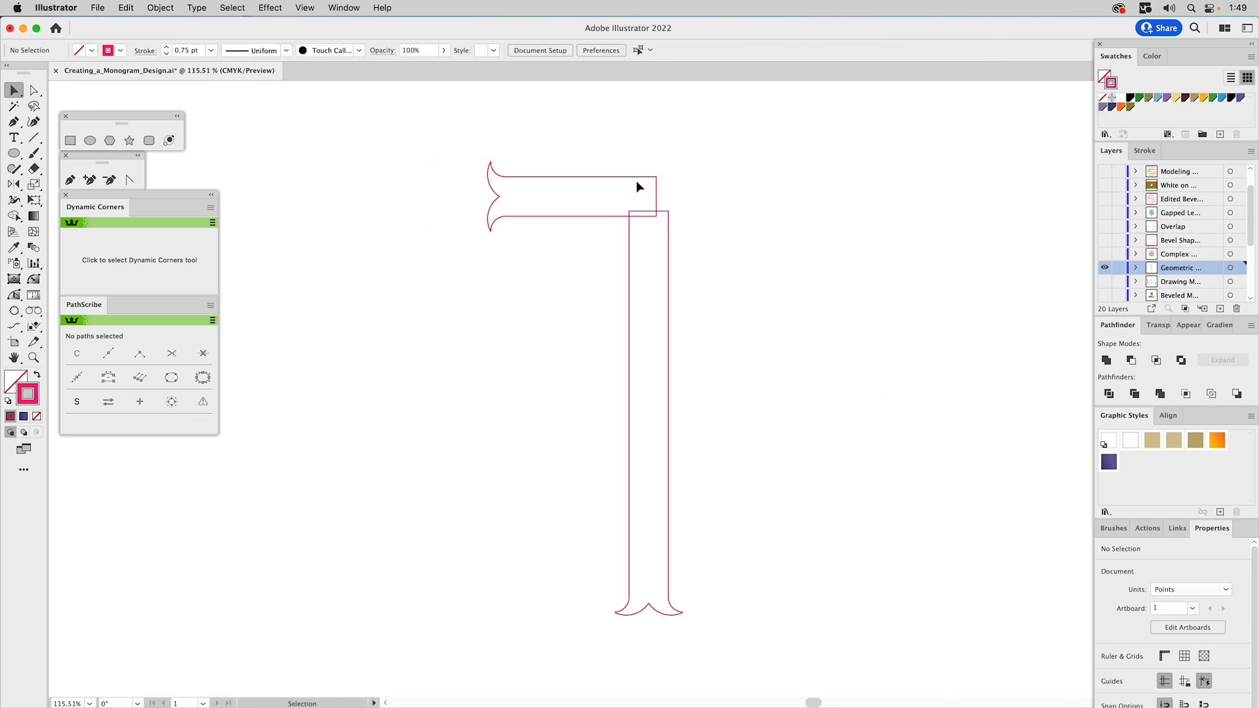
Step: Reflect a copy of the crossbar arm across the vertical axis through the stem's top centre point
click(635, 181)
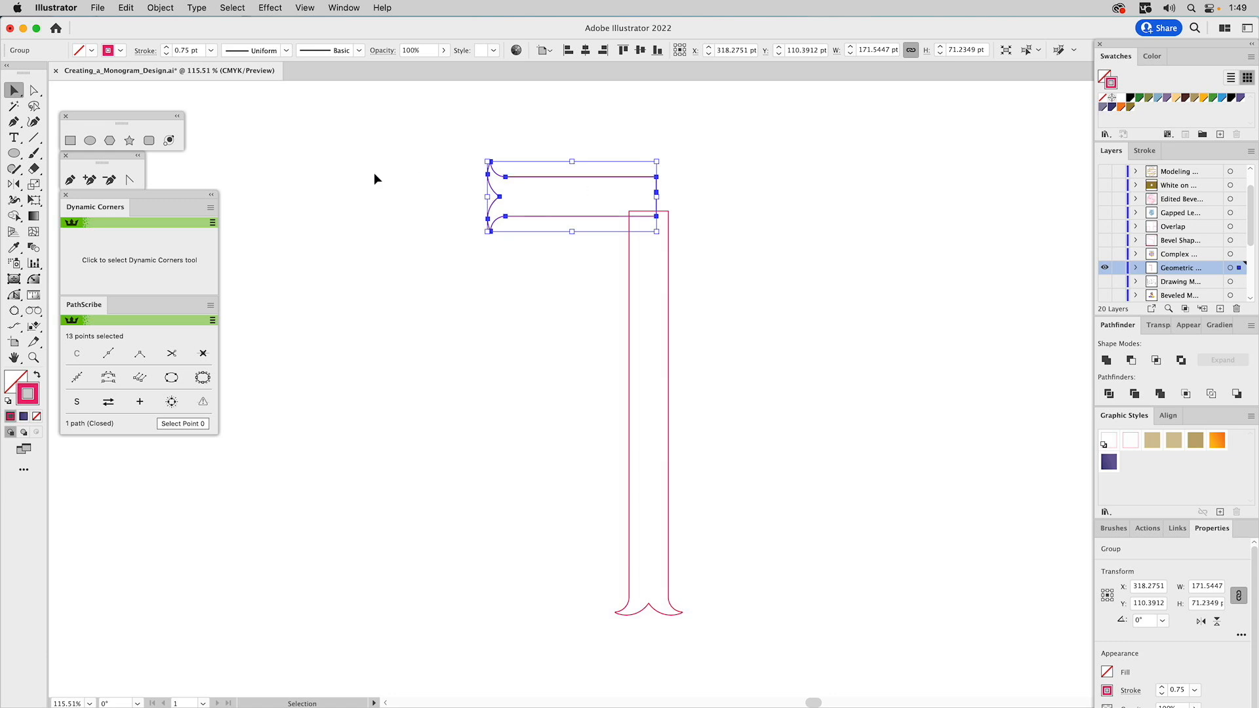
click(20, 184)
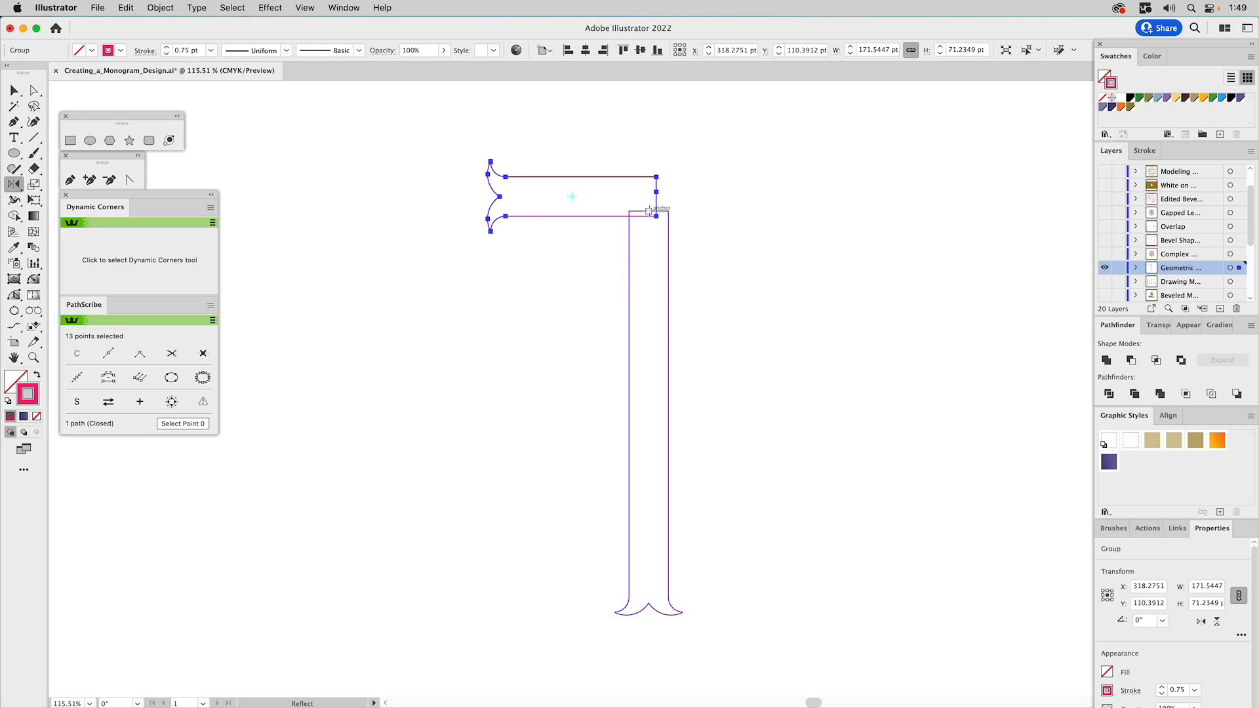
click(649, 210)
drag(652, 265, 651, 277)
key(v)
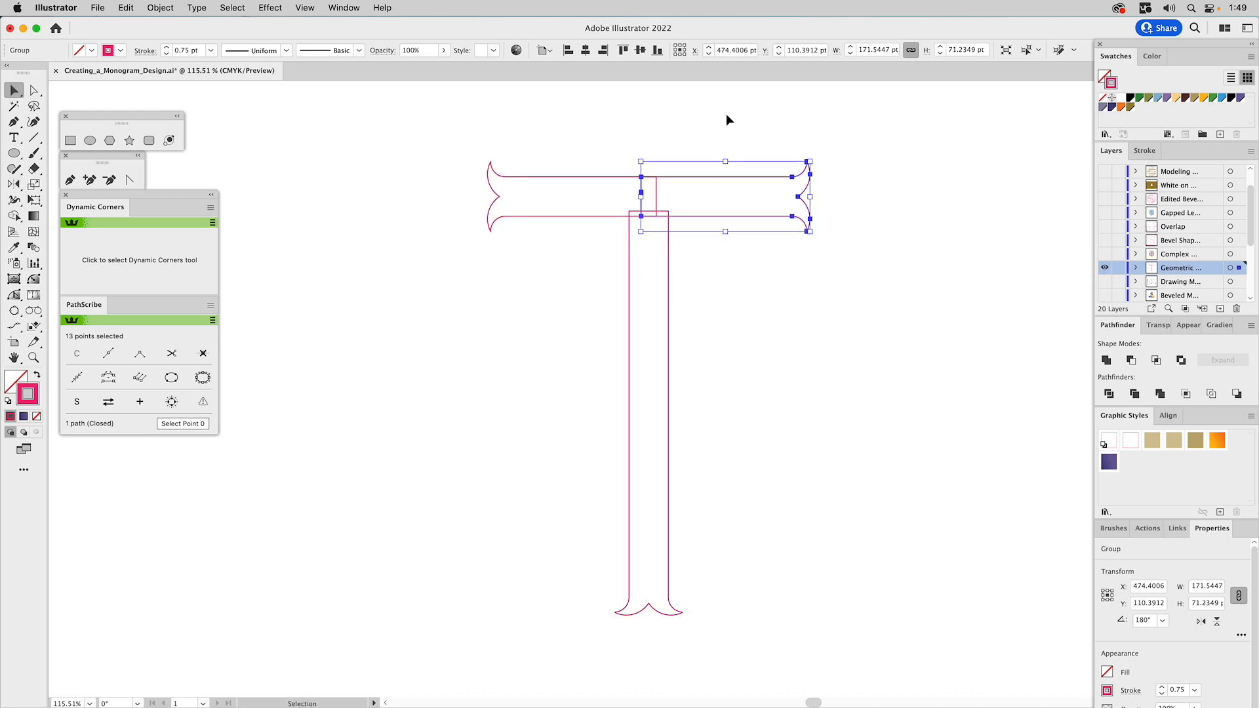
Step: Make sure Remove Redundant Points is enabled in the Pathfinder options
drag(707, 146, 624, 245)
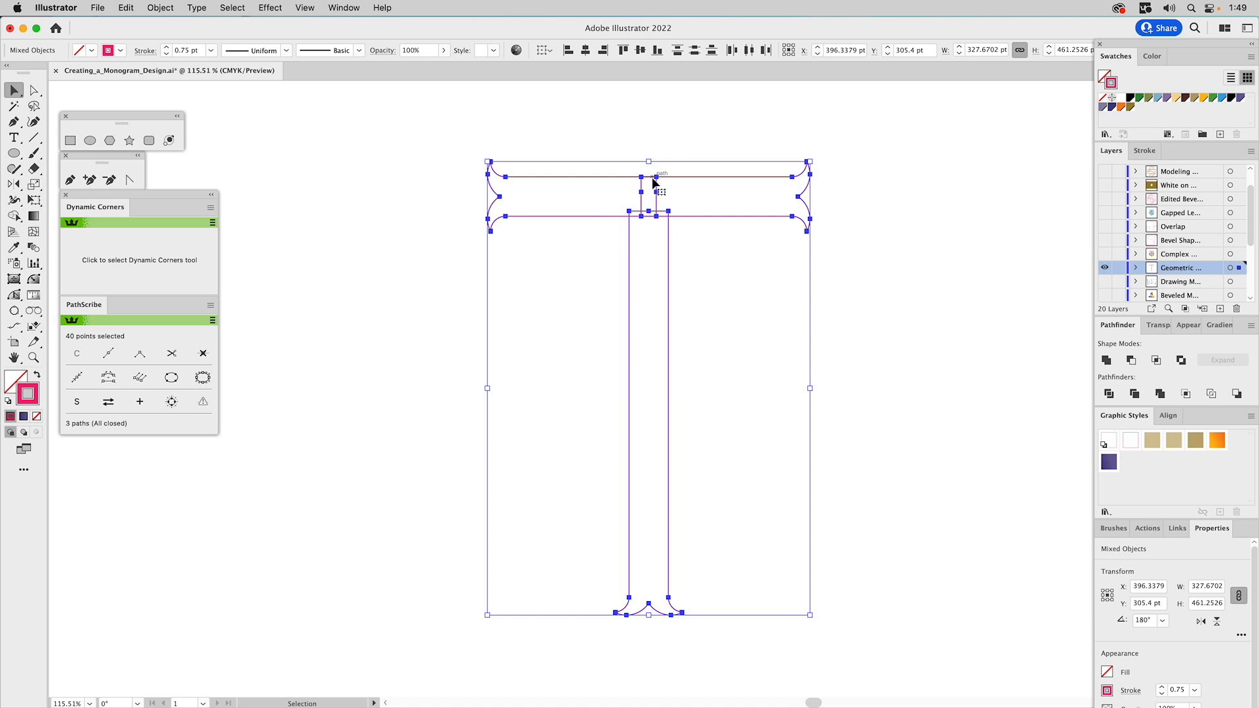
click(814, 308)
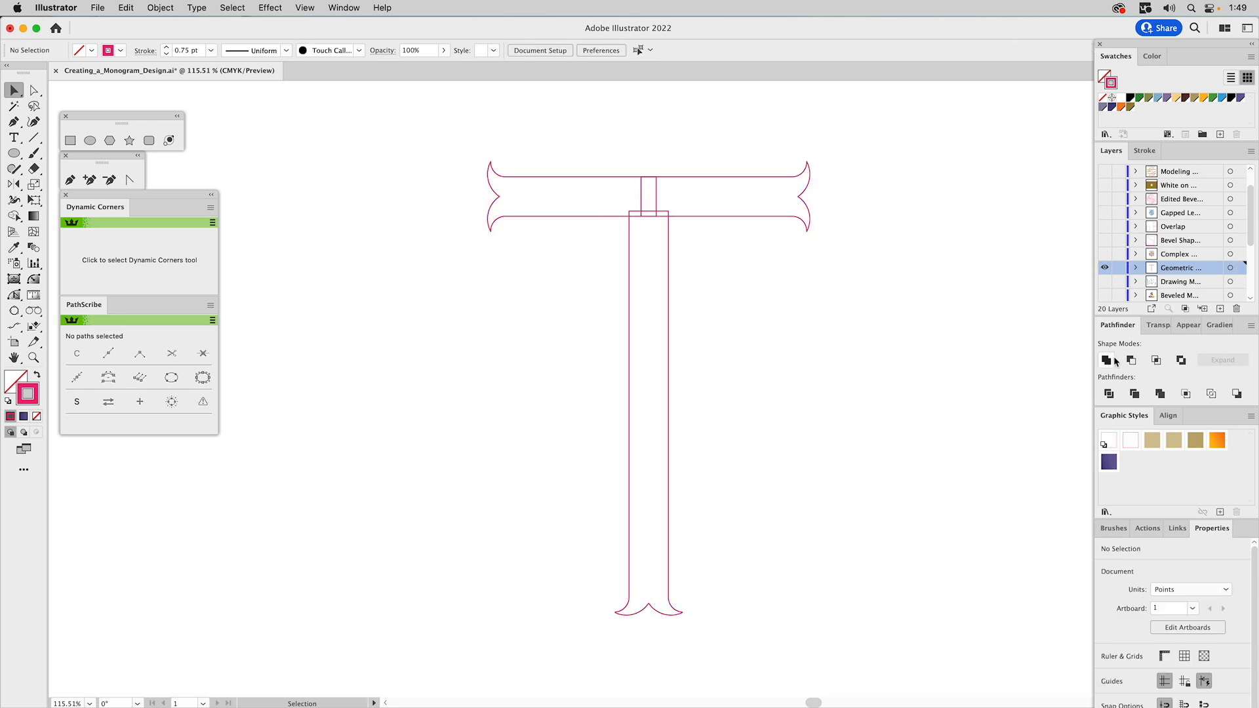
click(1251, 326)
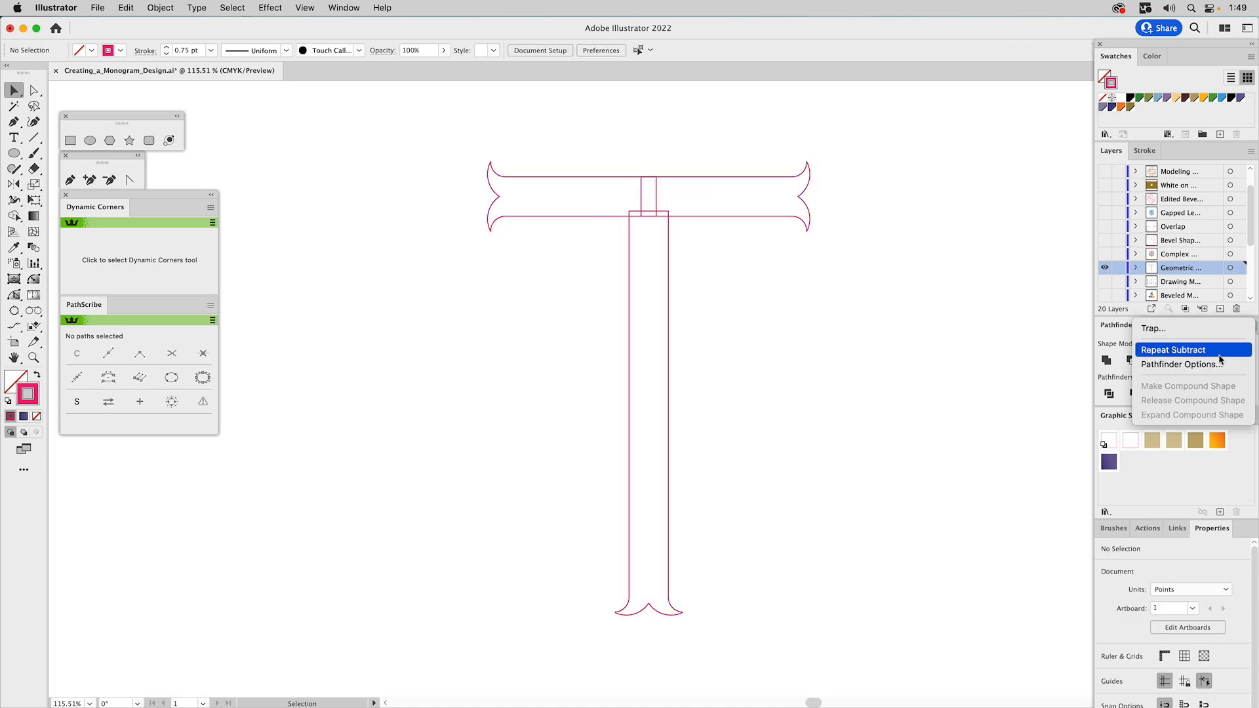
click(1193, 364)
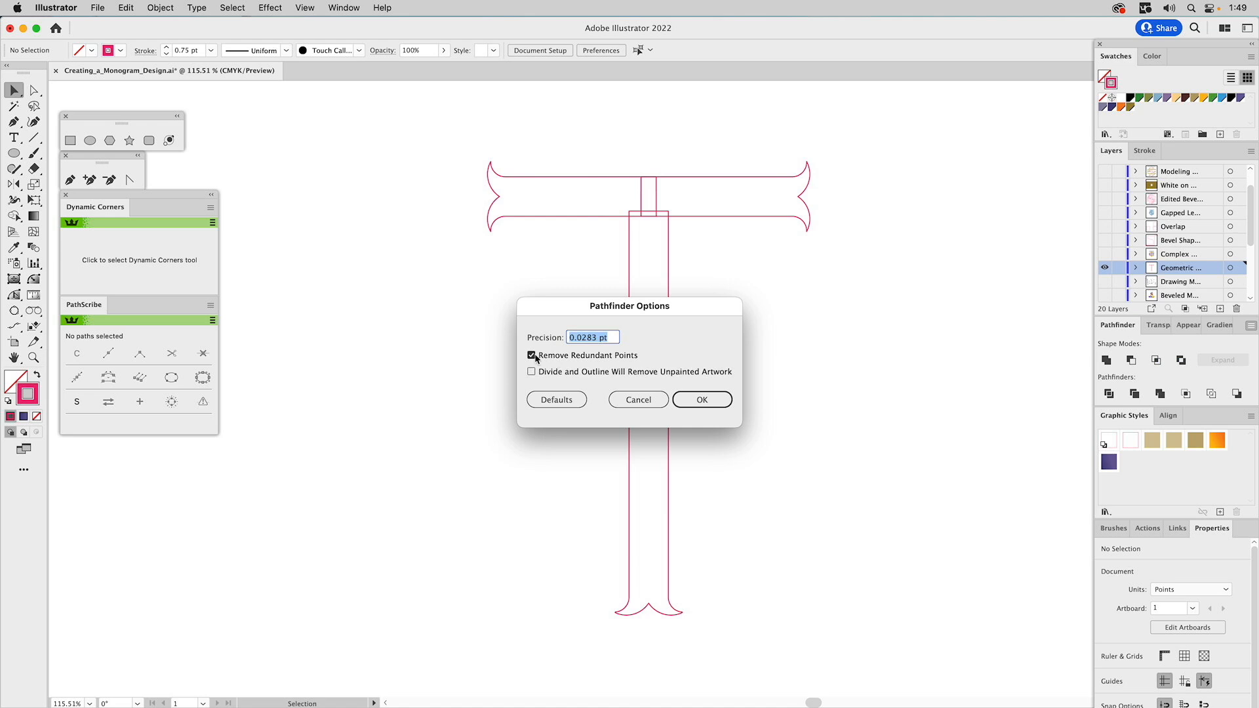
click(701, 400)
Step: Unite both crossbar halves and the stem into a single letter T path with Pathfinder
drag(695, 158, 610, 253)
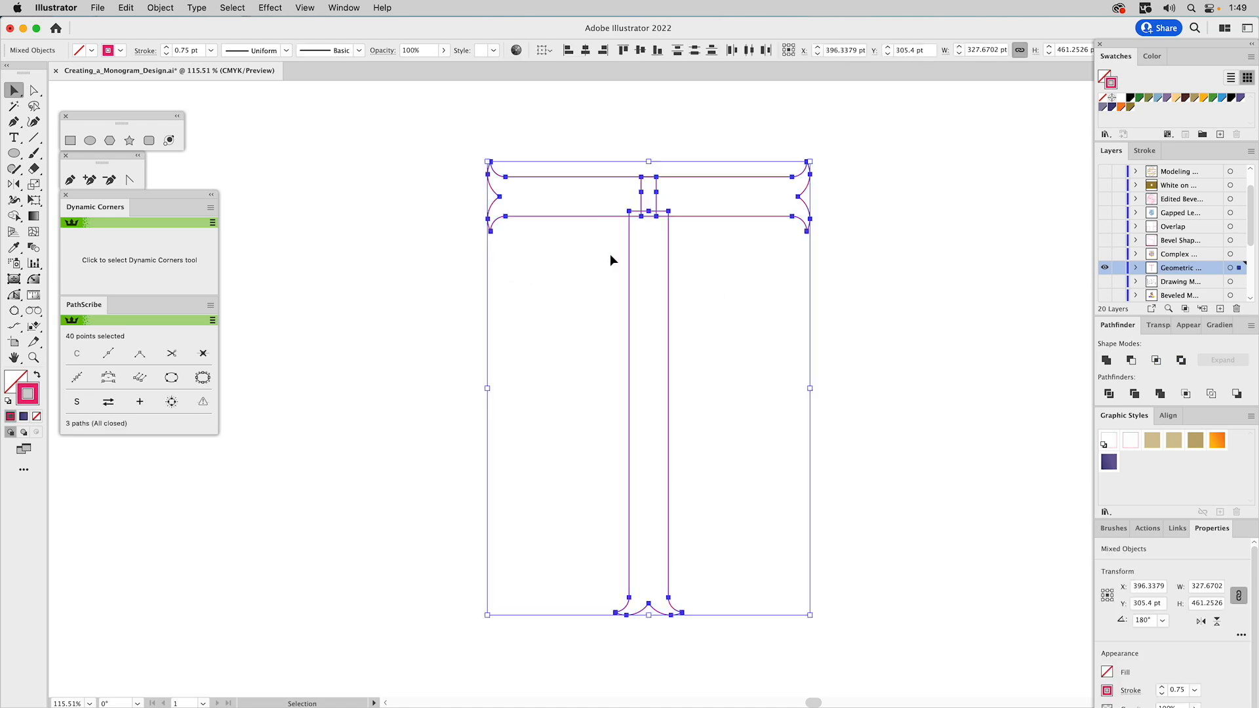
click(1106, 360)
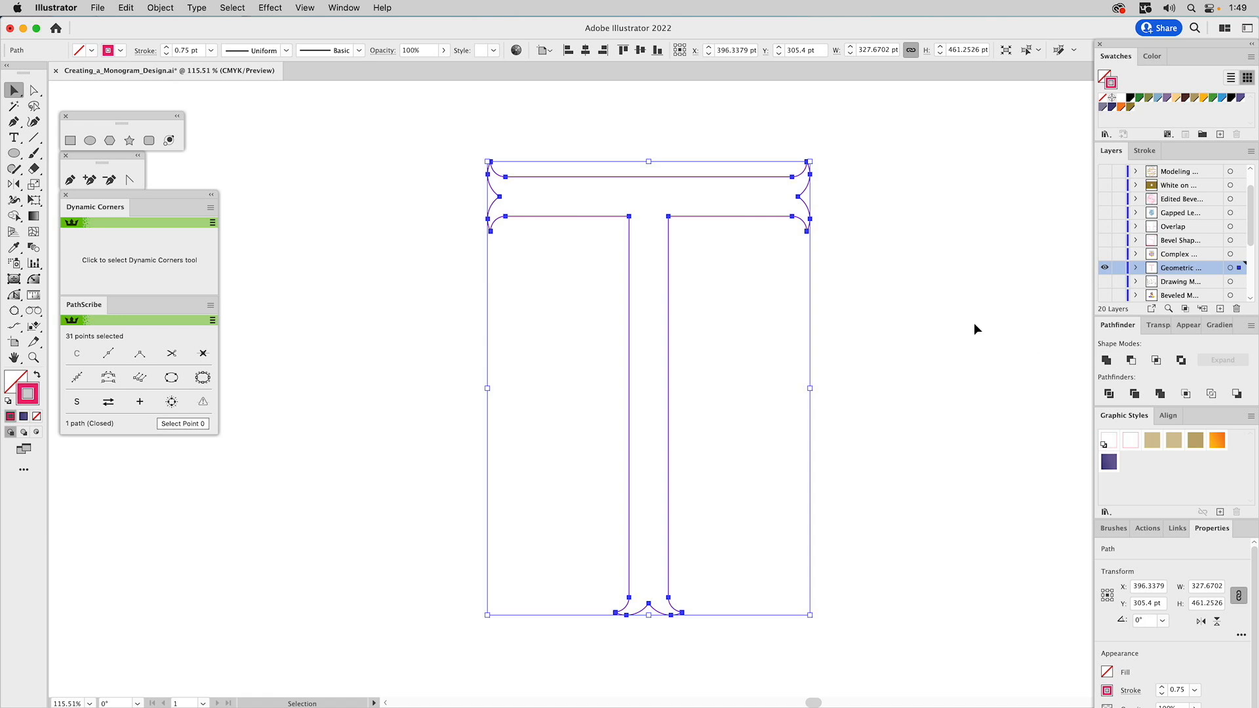
click(597, 149)
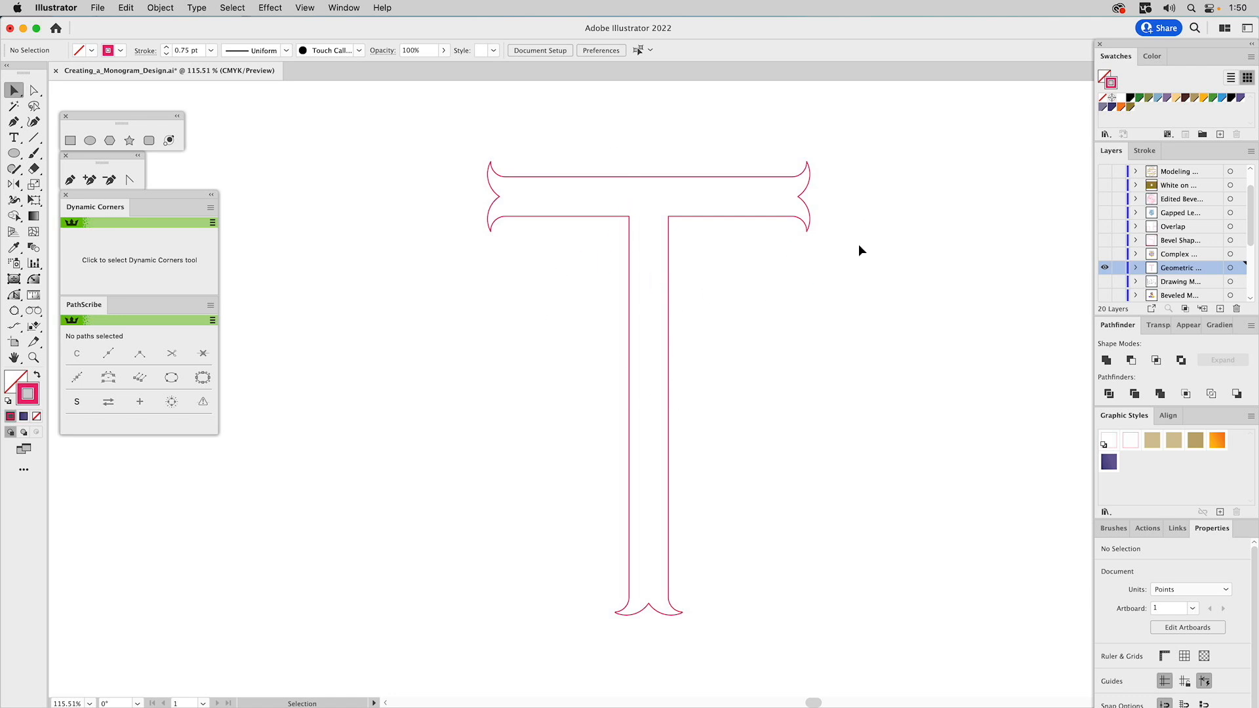
Step: Round the tip of the crossbar's upper right serif with Dynamic Corners to a radius of about 0.116 pt
click(33, 357)
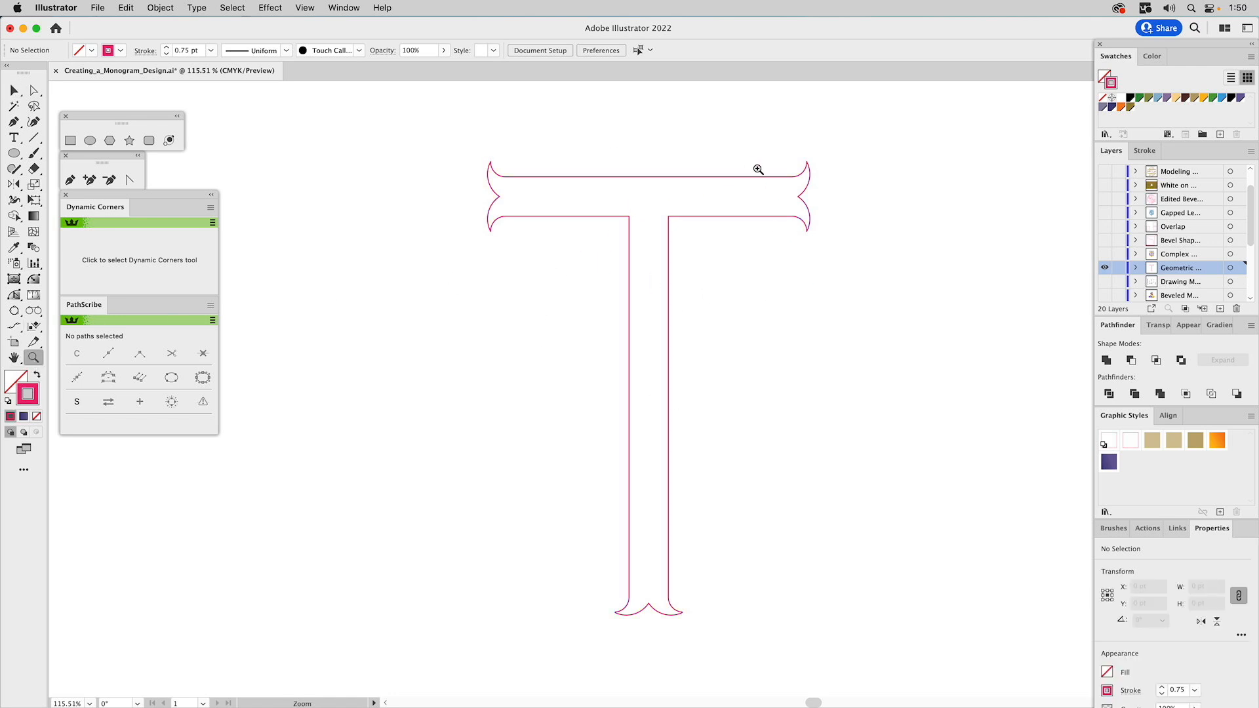
drag(788, 156, 828, 198)
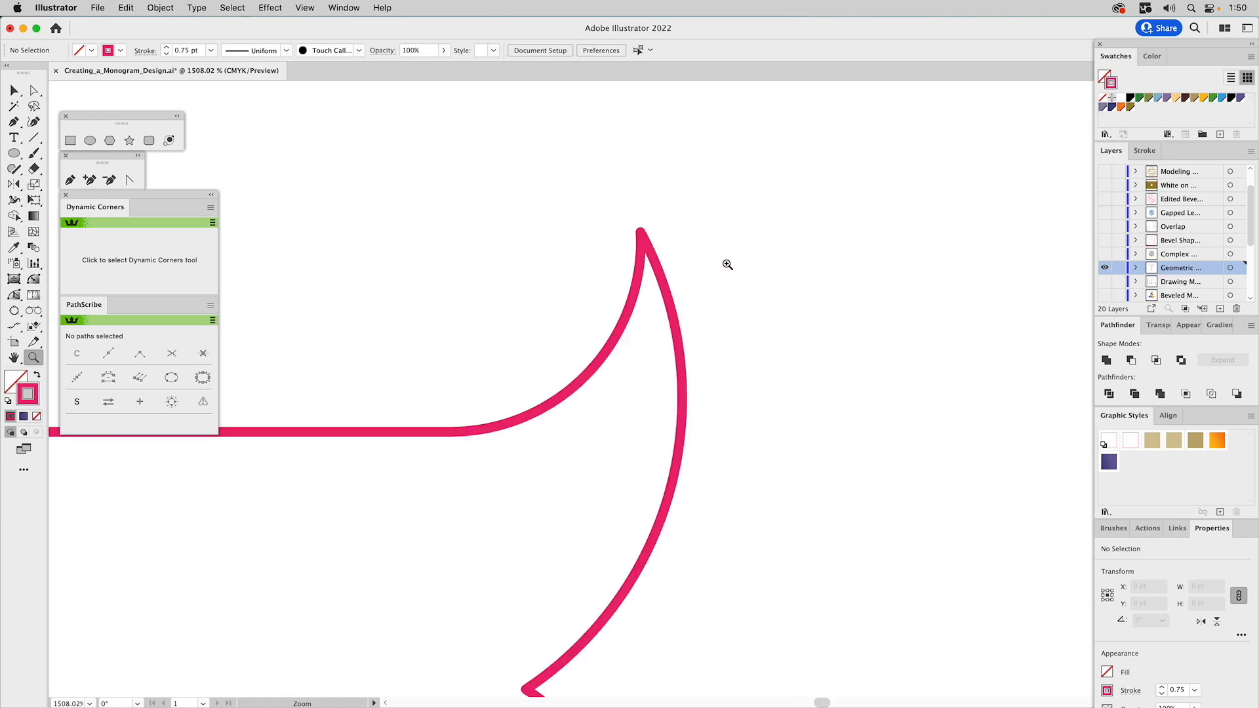
key(v)
click(648, 333)
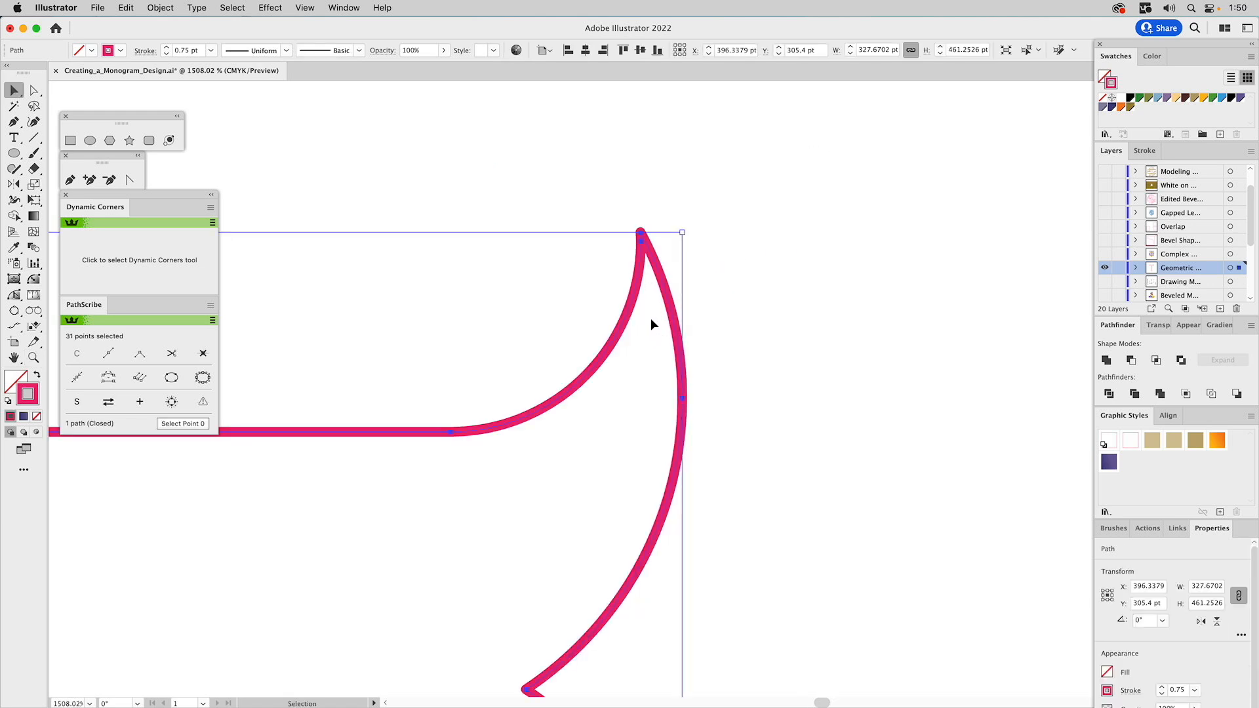
click(32, 279)
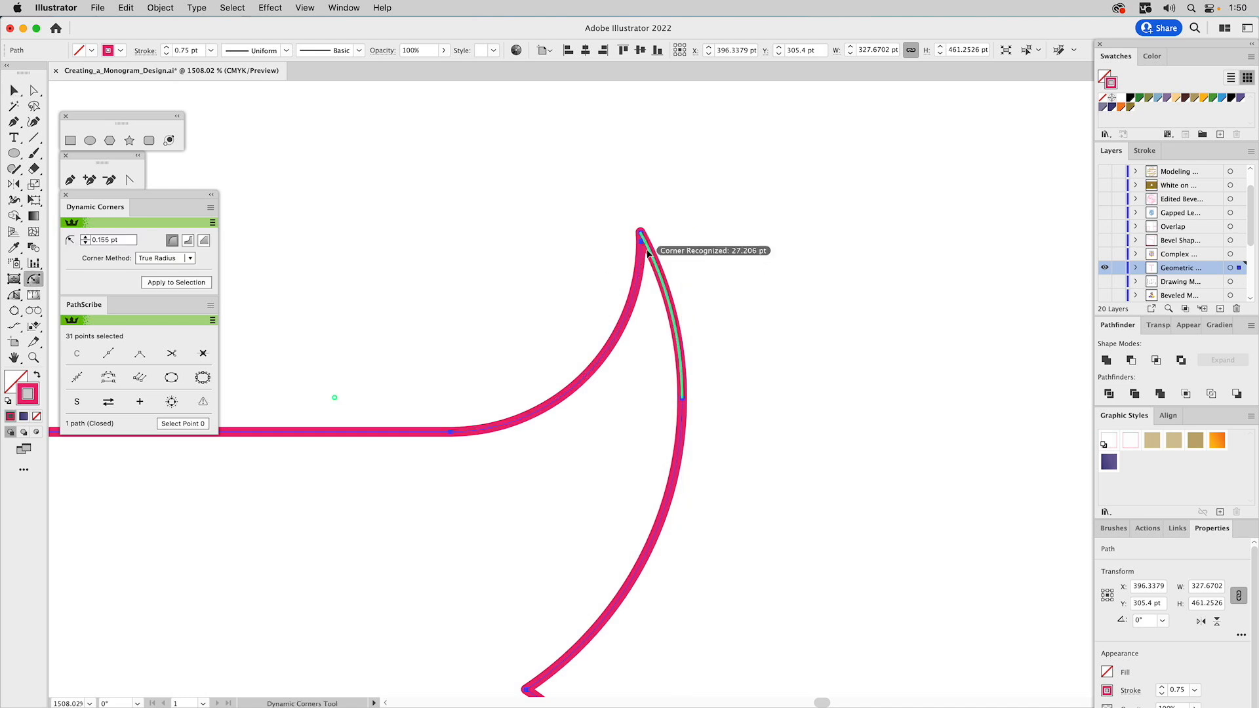
drag(640, 233, 644, 250)
key(v)
click(711, 257)
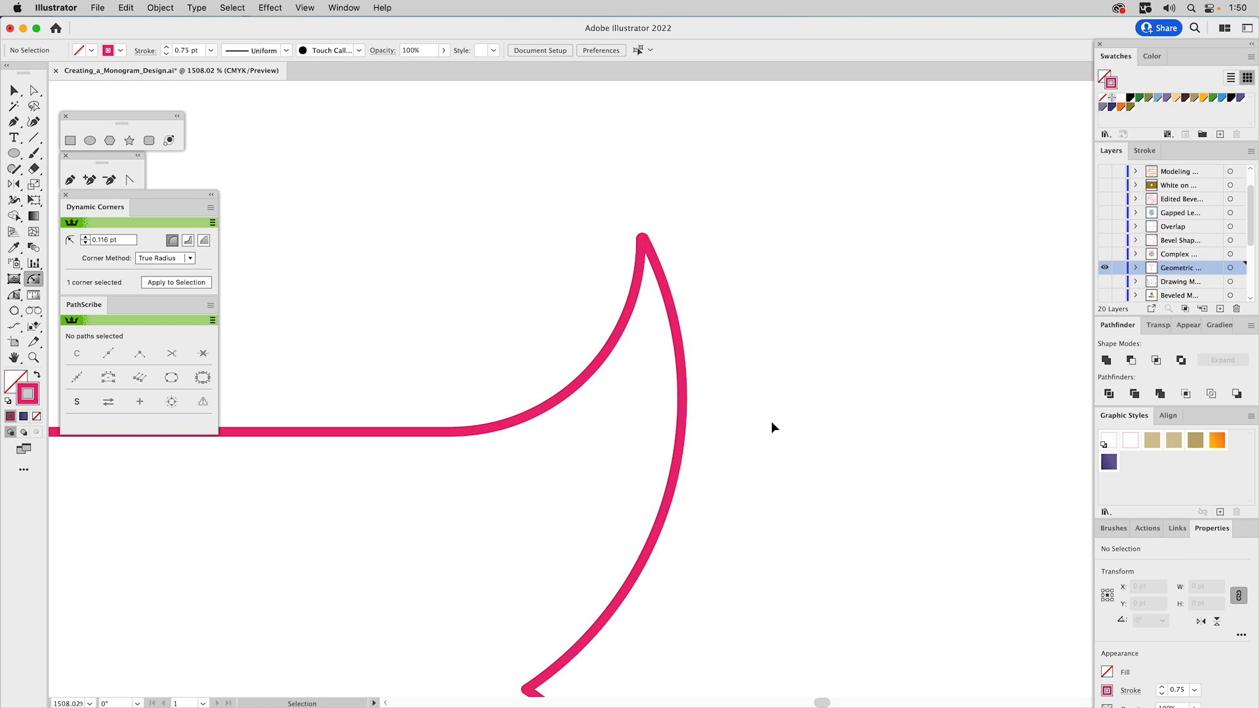
key(super+0)
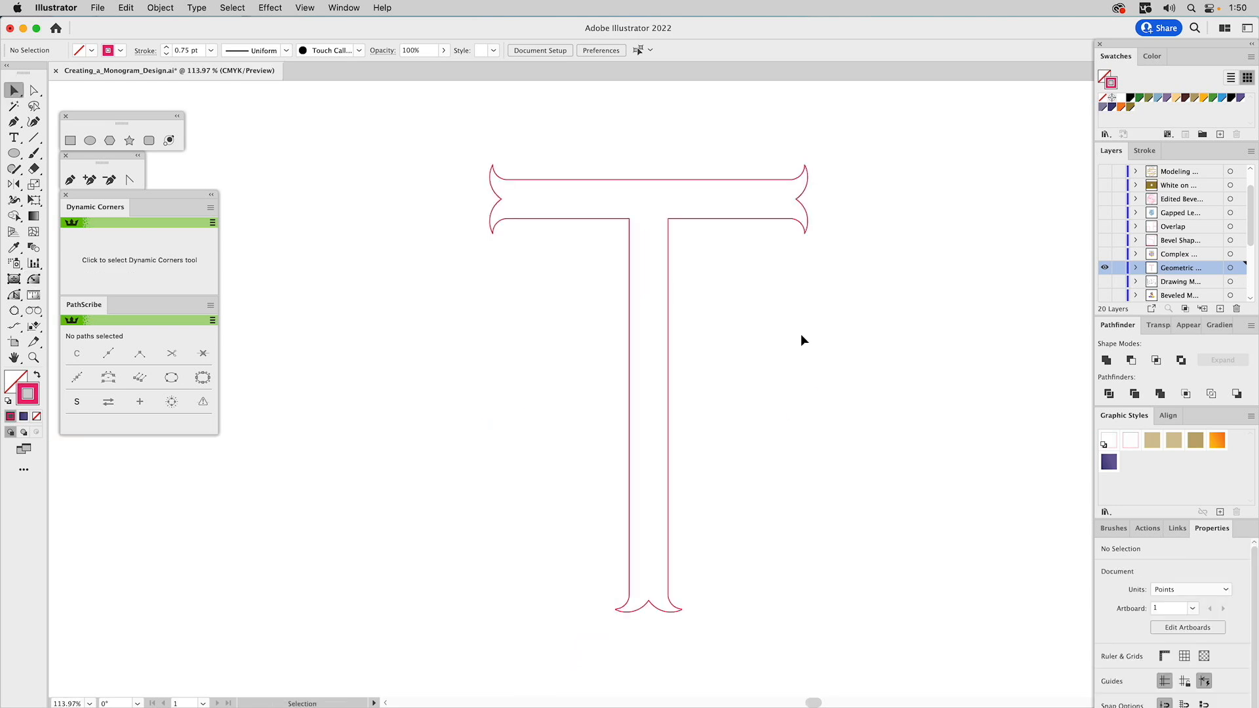
Step: Show only the Complex layer, make it active, and examine the S letter's path in the overlapping monogram
alt+click(1105, 254)
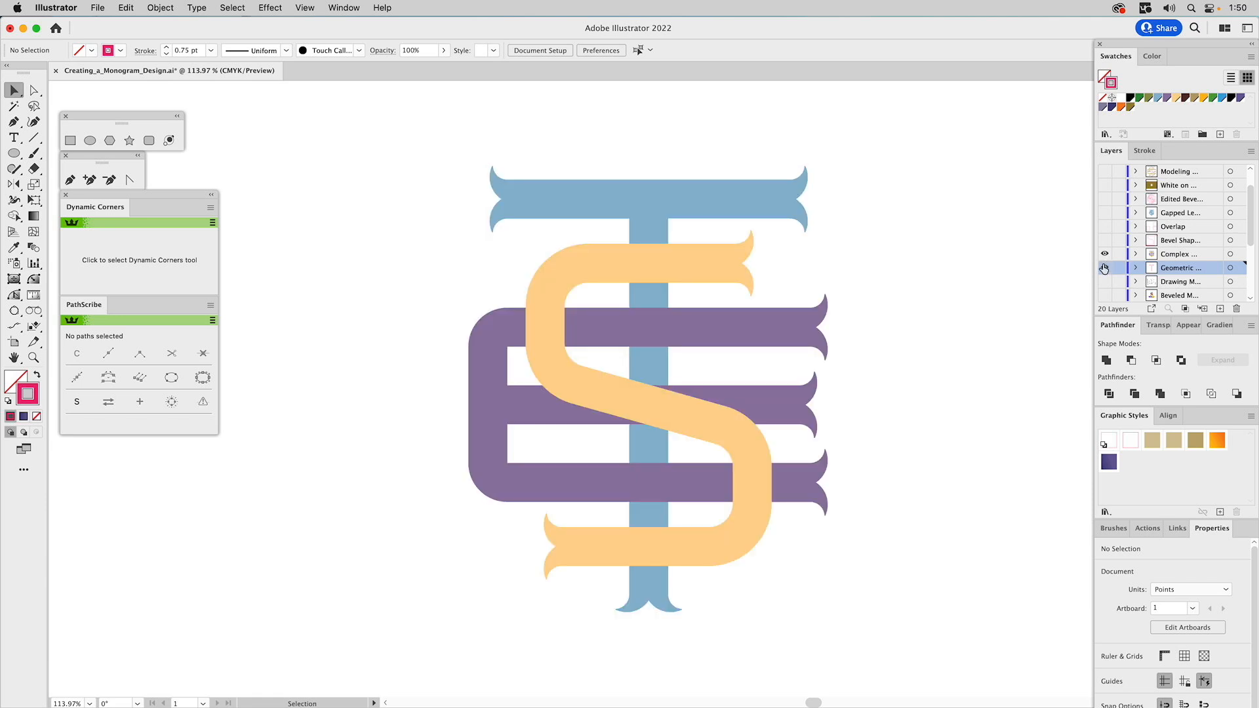
click(1168, 255)
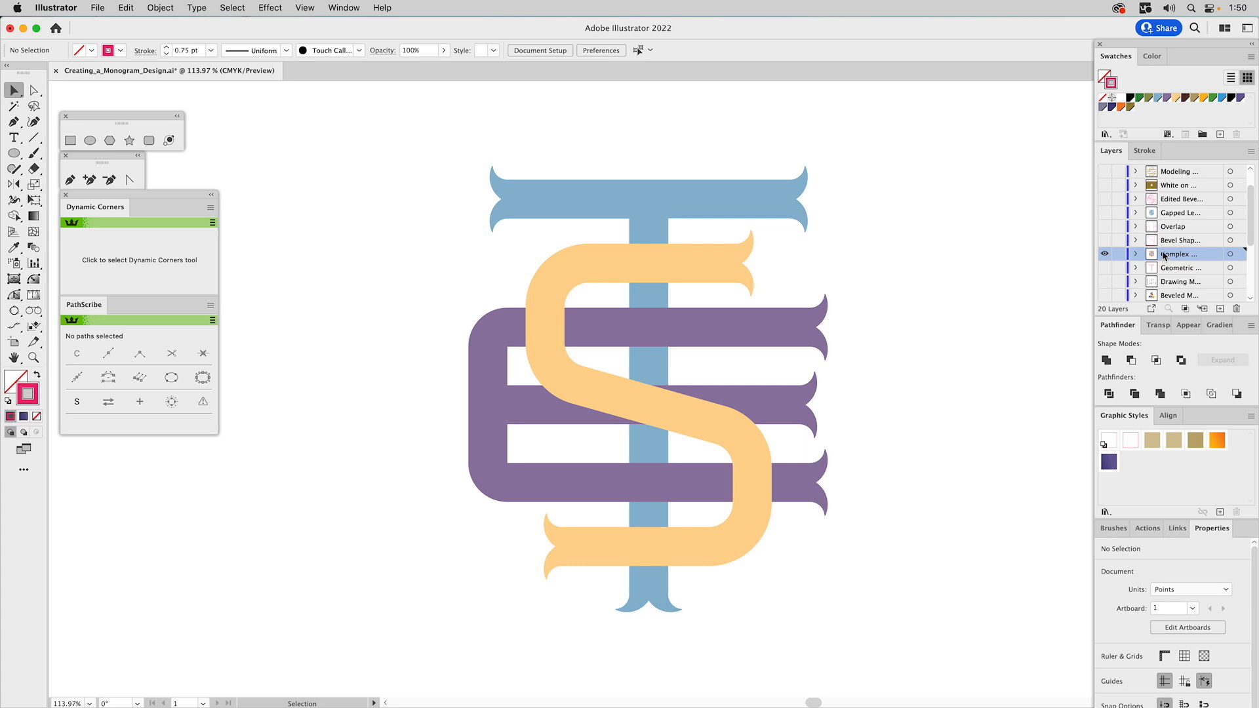
click(715, 258)
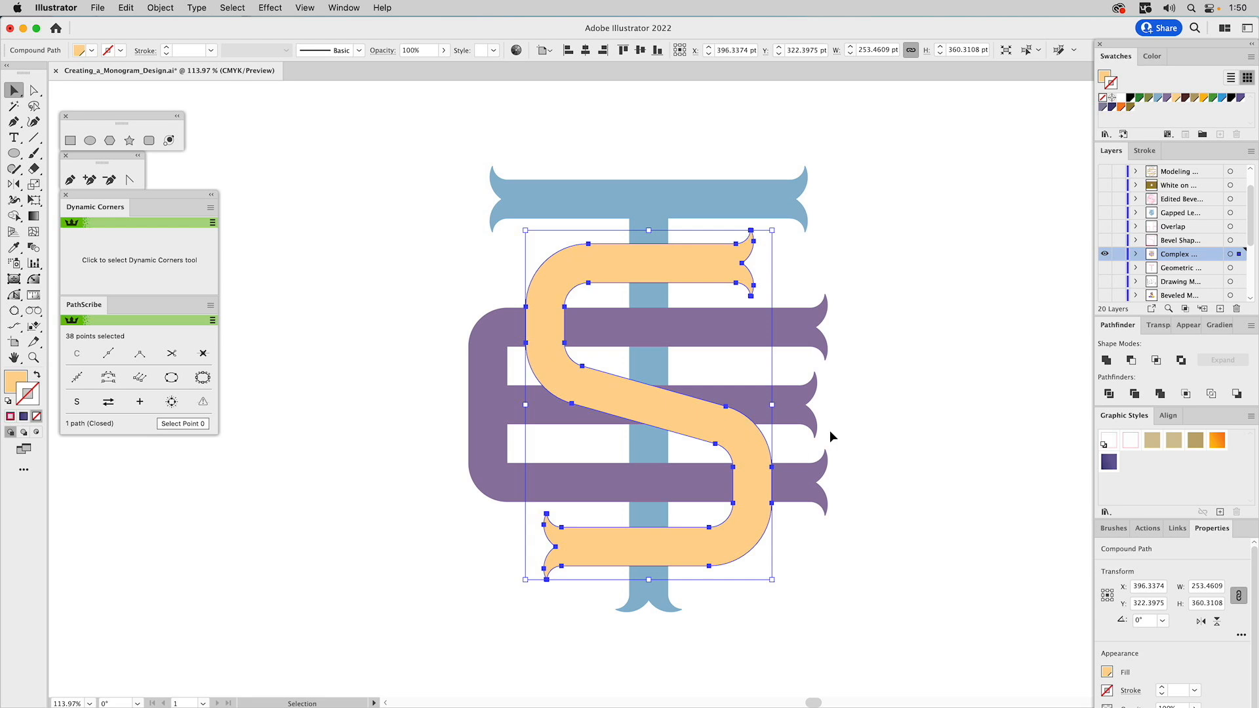
click(932, 385)
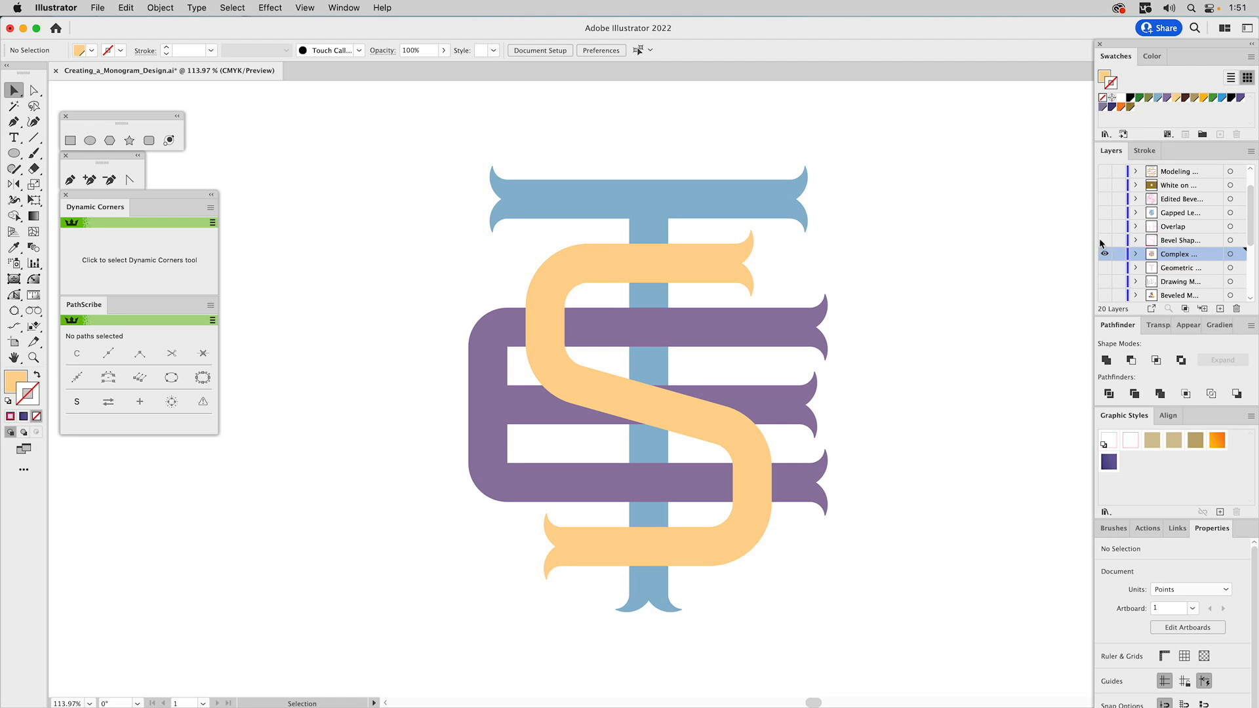
click(717, 266)
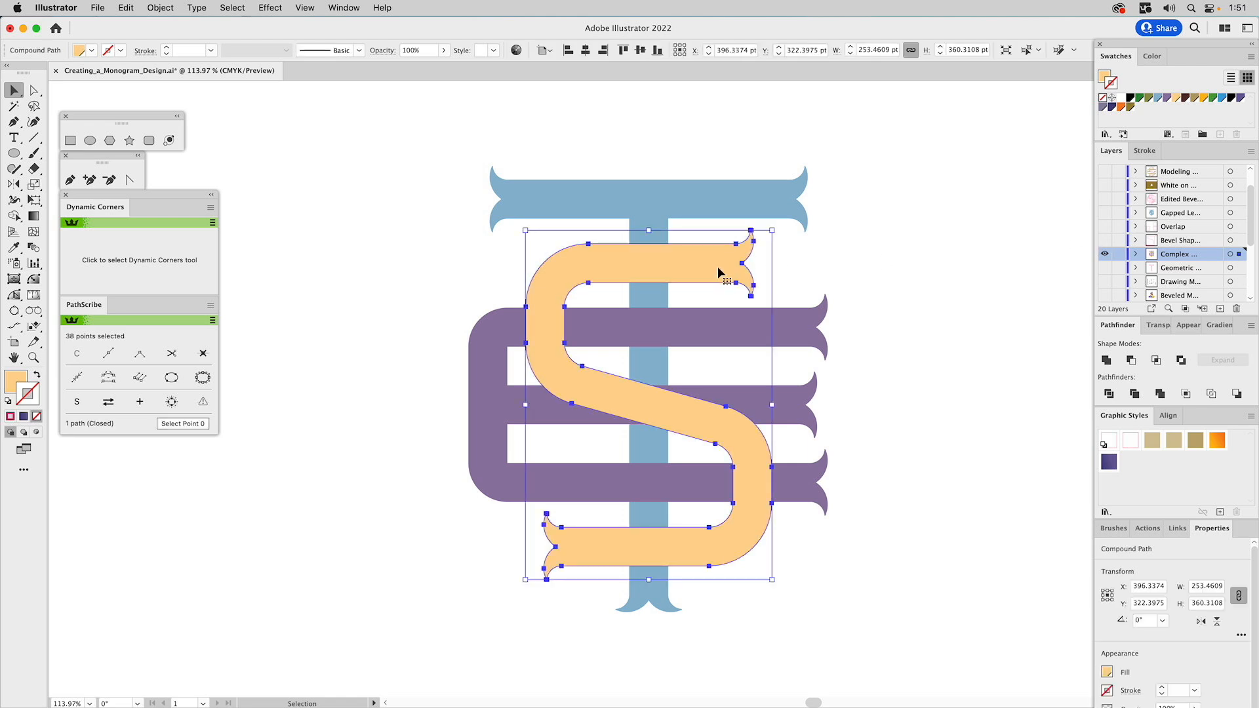
click(718, 288)
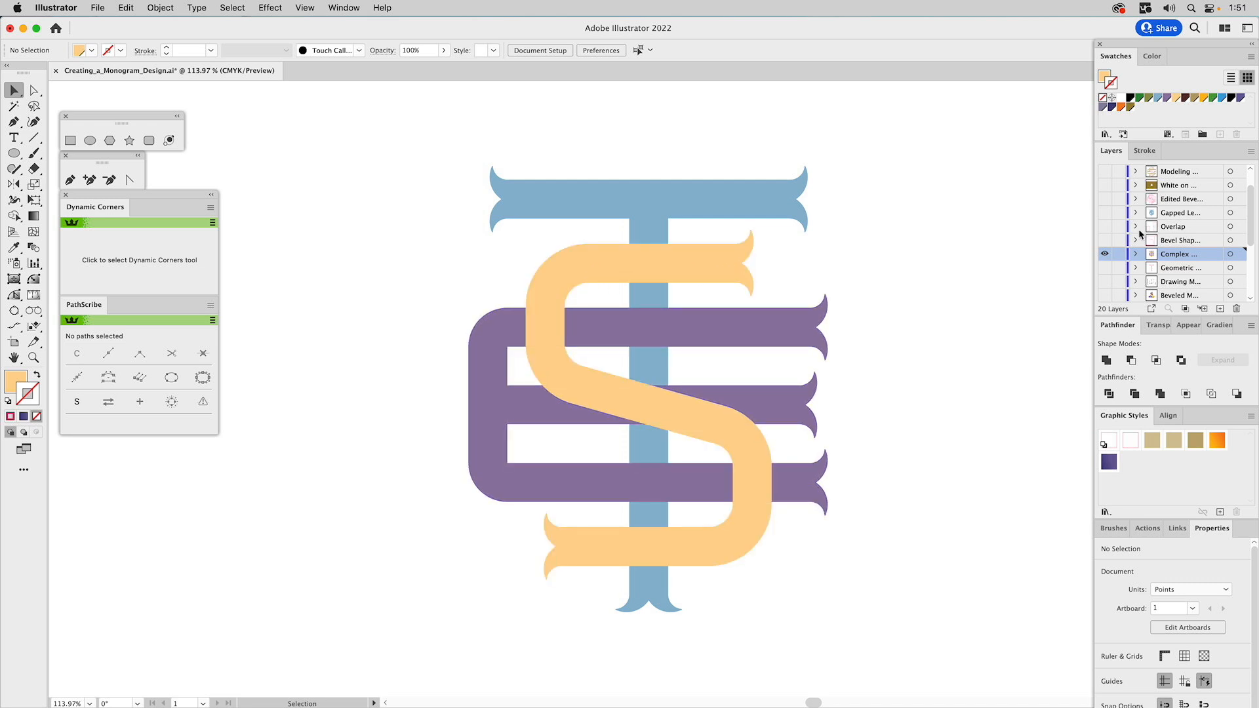
Step: Show the Bevel Shapes layer and move its small outlined rectangle onto the S's upper arm beside the serif
click(1105, 240)
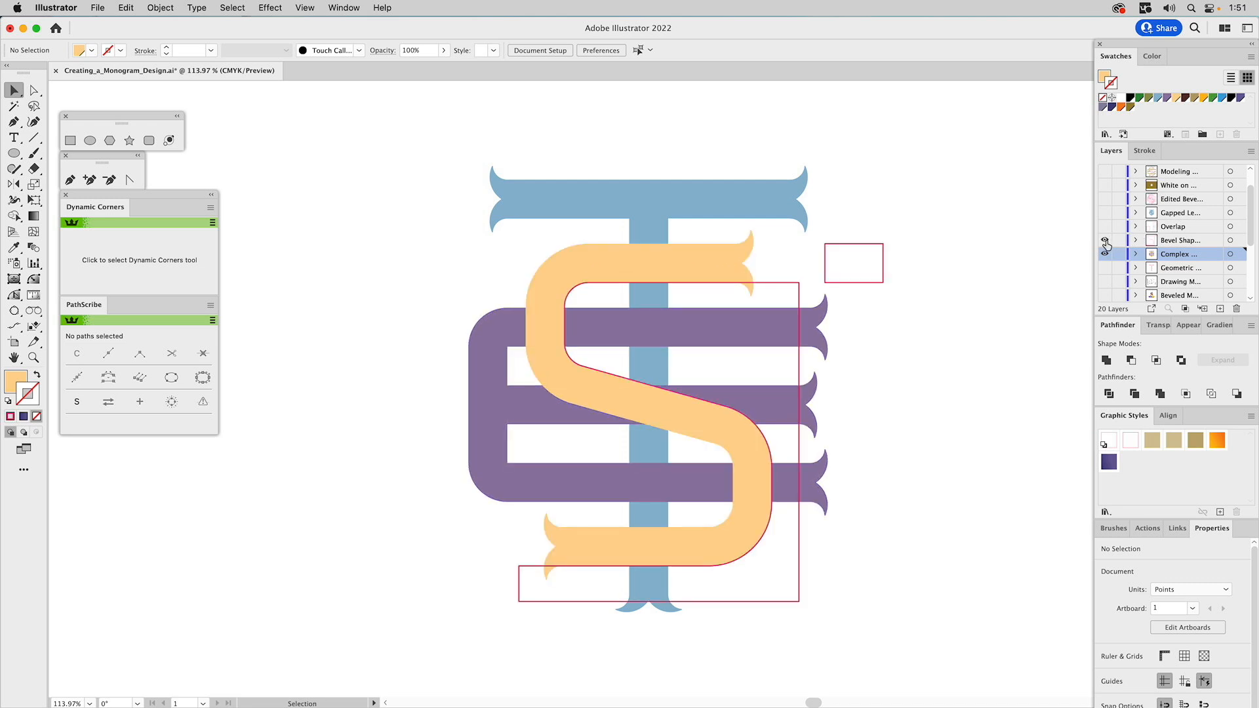
click(773, 282)
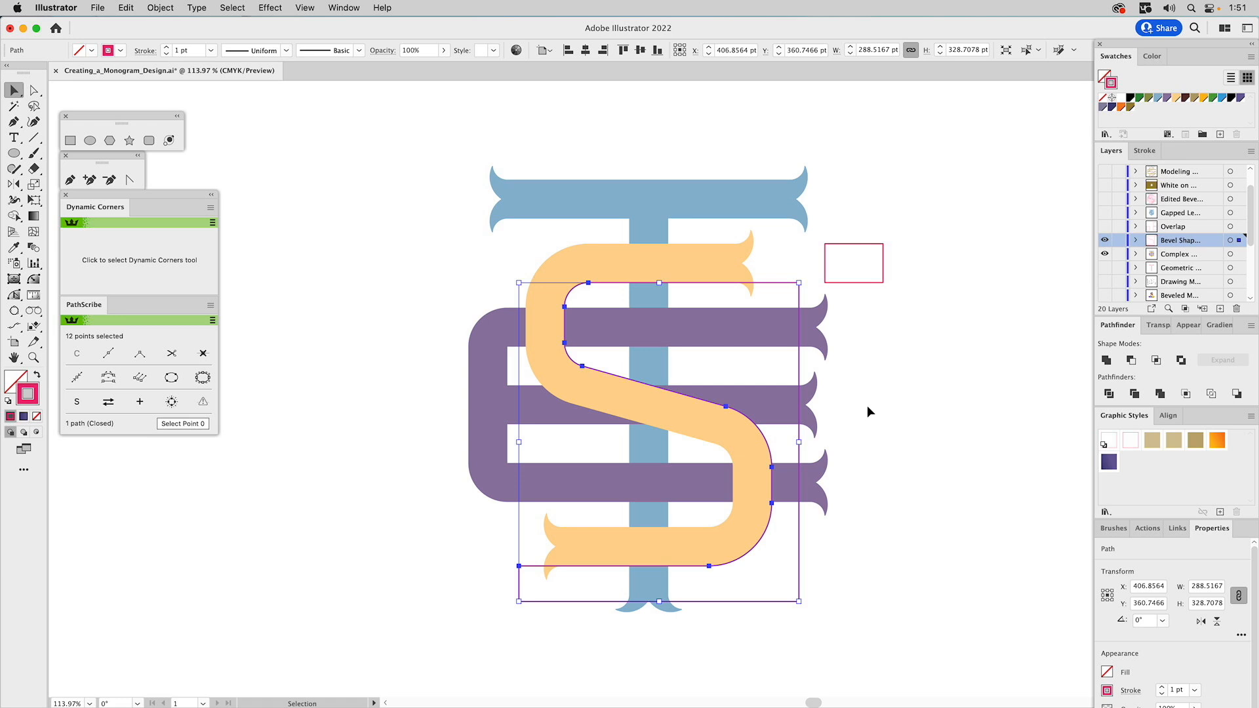
click(878, 390)
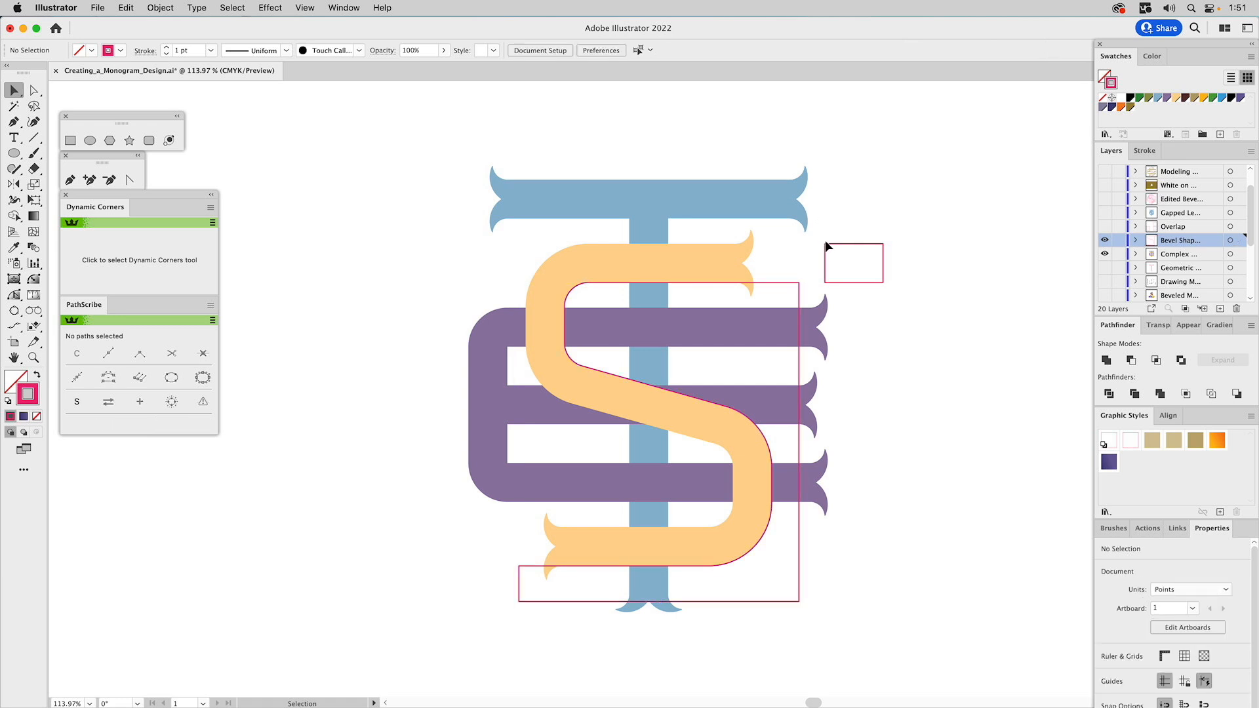
drag(825, 246, 686, 243)
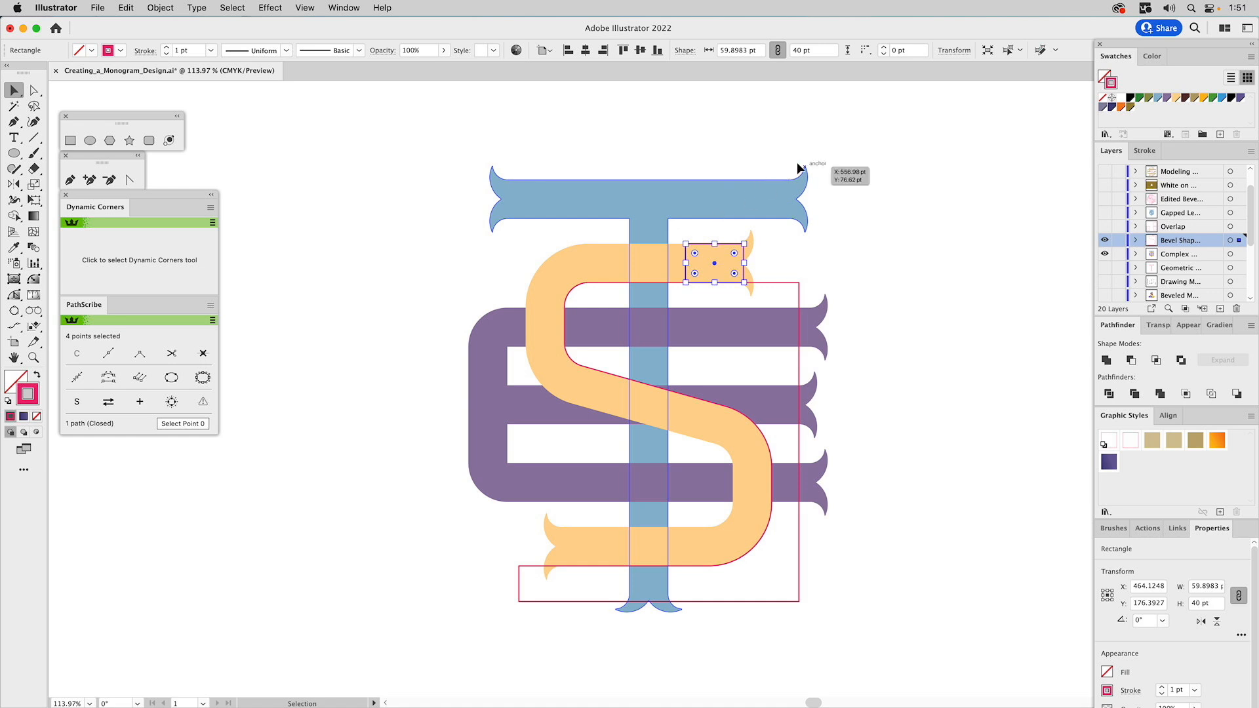
Step: Compare the small outlined rectangle with the thickness of the T's crossbar and park it in the empty area right of the monogram
click(775, 194)
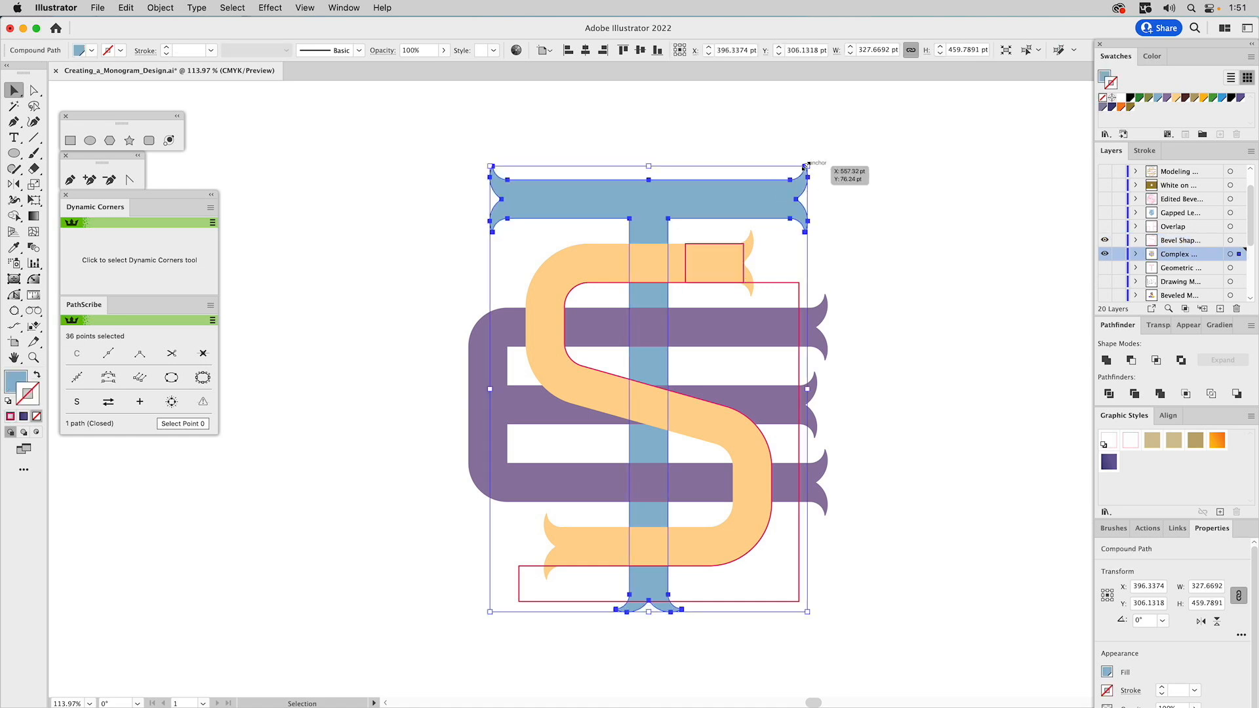
click(856, 195)
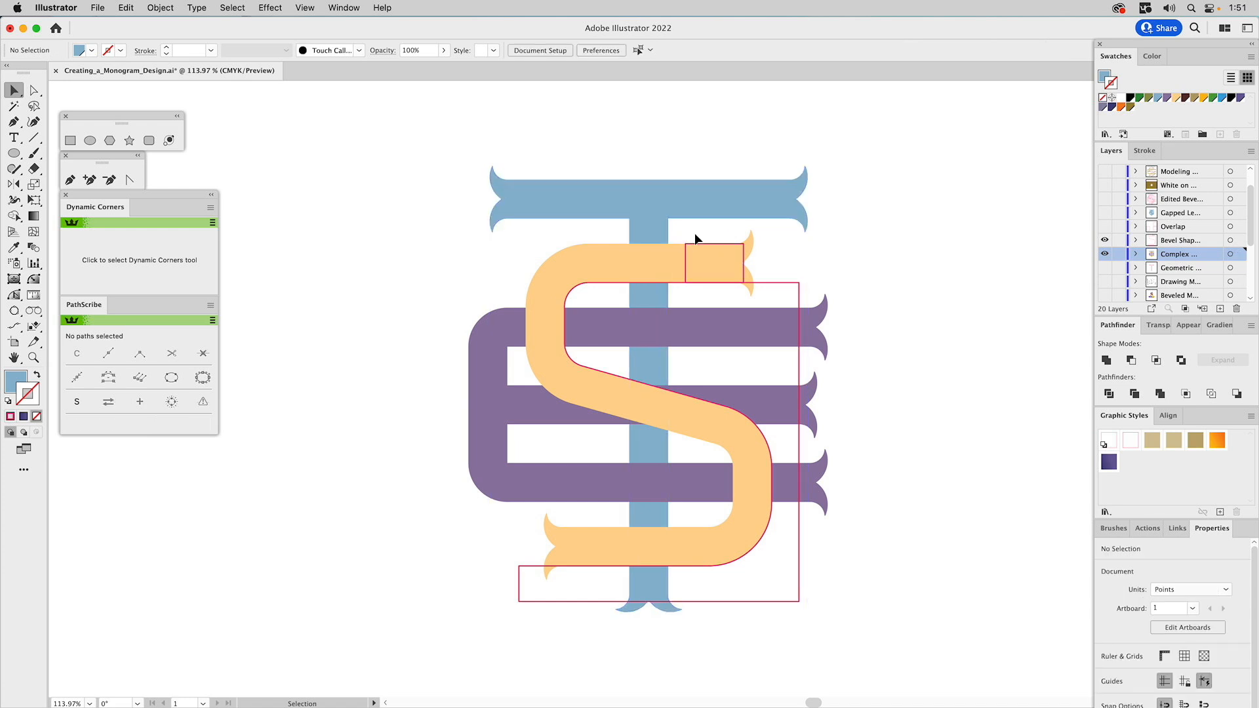
drag(689, 248, 690, 179)
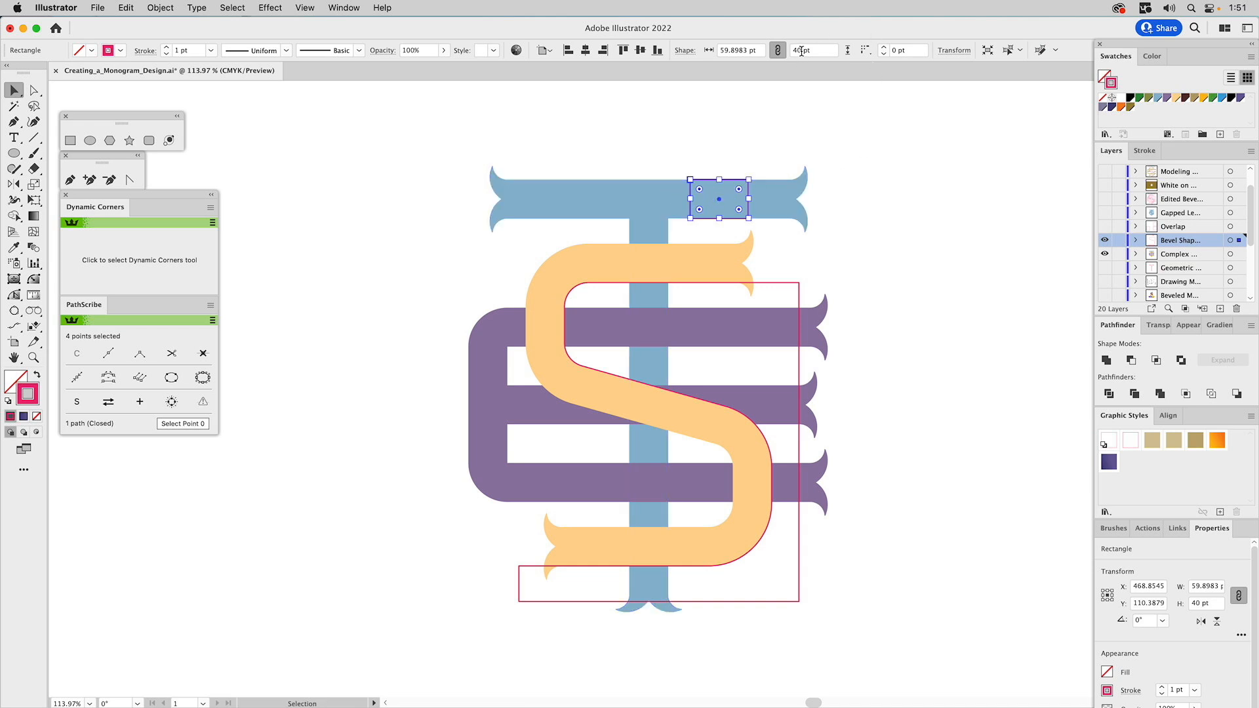
click(738, 134)
drag(749, 188, 908, 246)
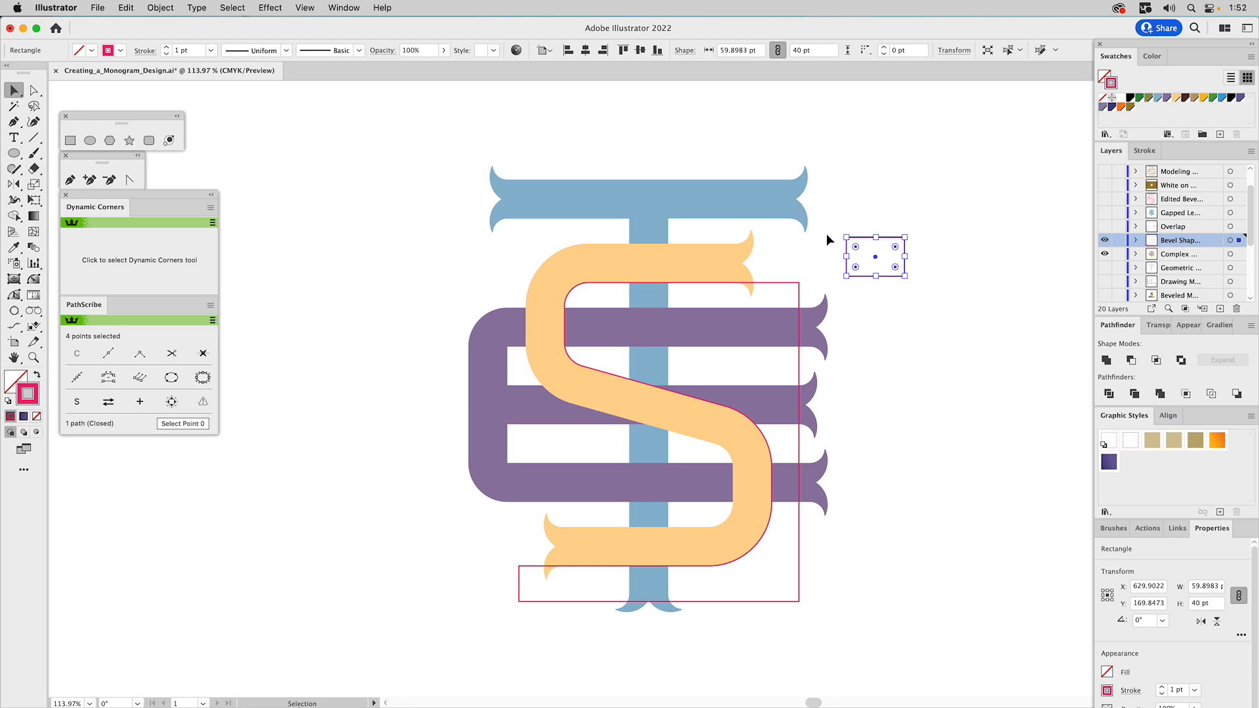
Step: Offset the outlined path along the S's edge by 20 pt with Miter joins and a miter limit of 4
click(786, 261)
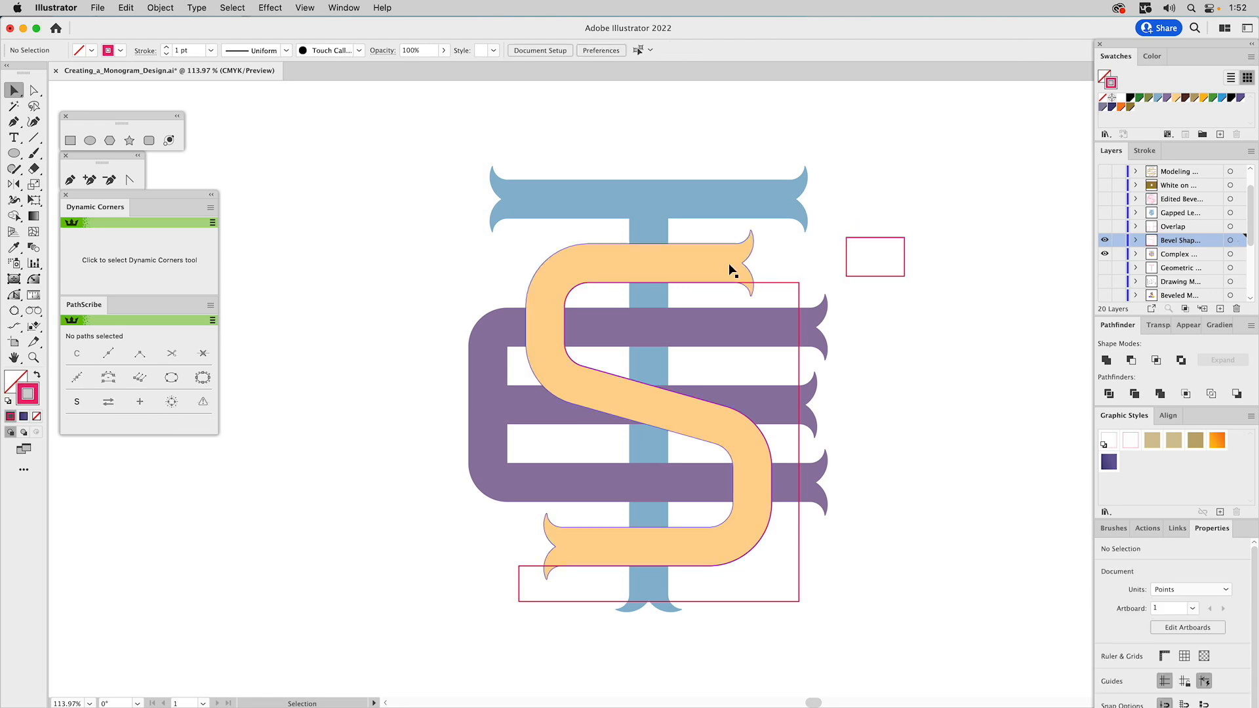
click(771, 284)
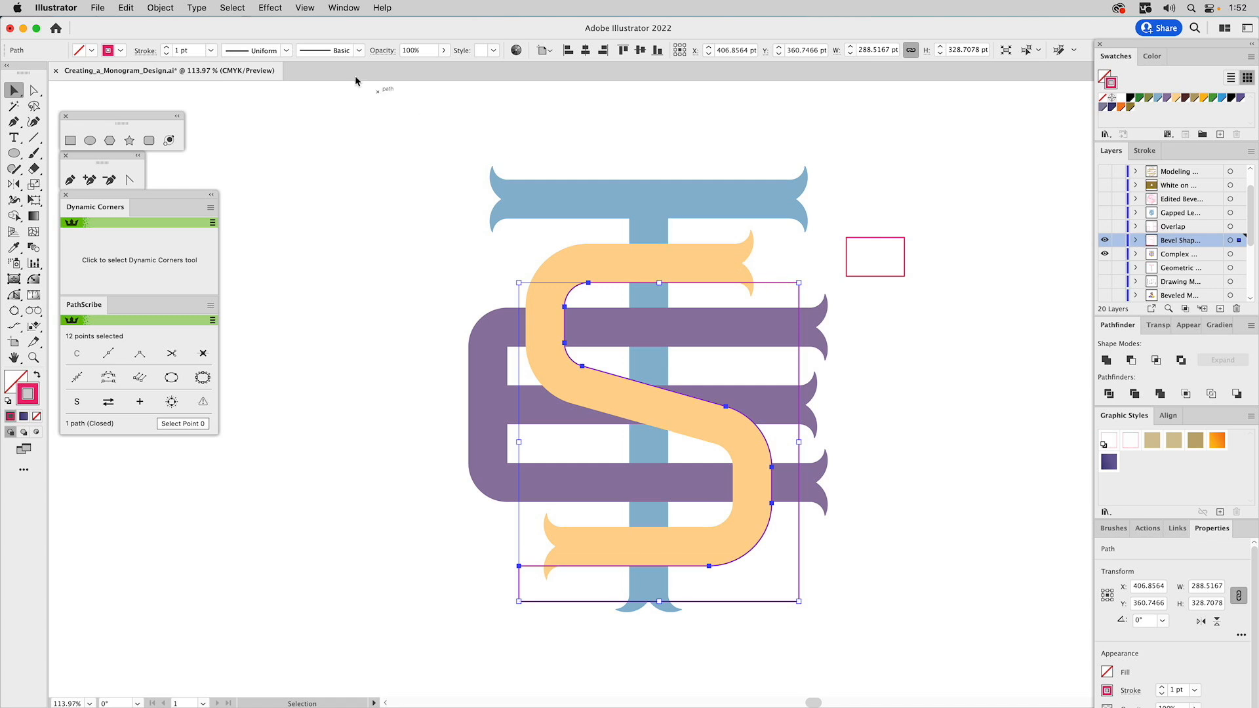
click(160, 8)
mouse_move(210, 341)
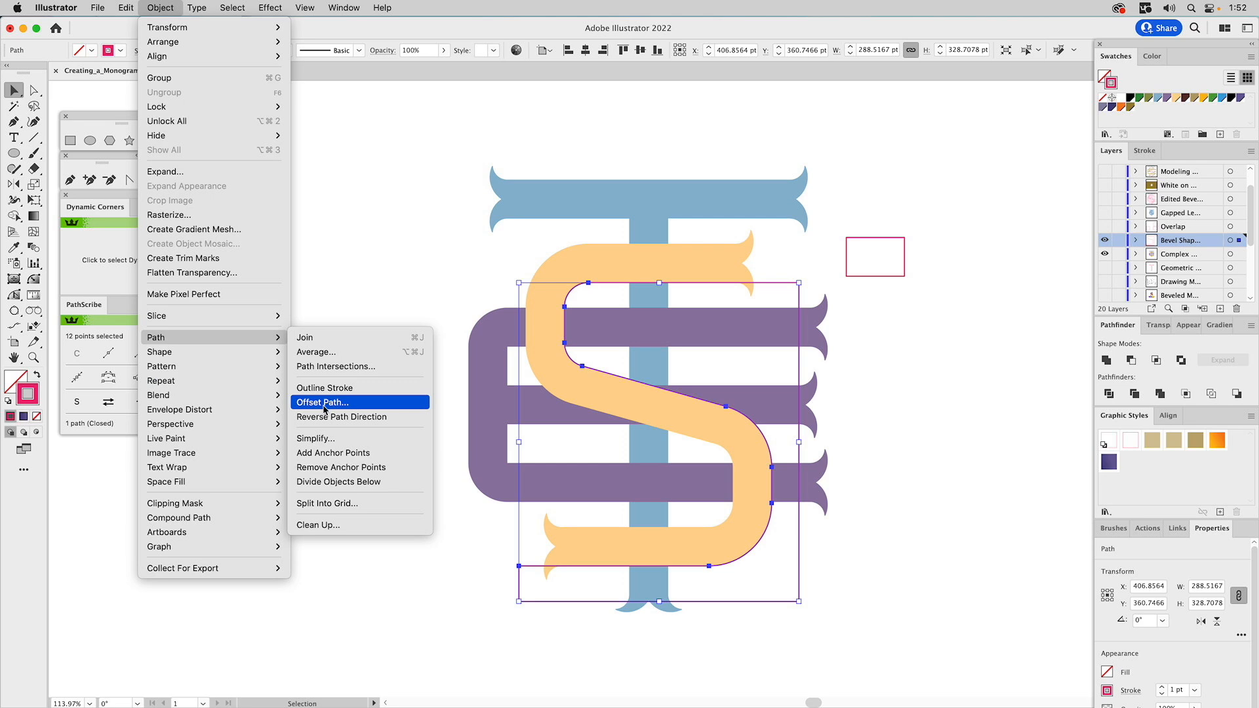
click(375, 272)
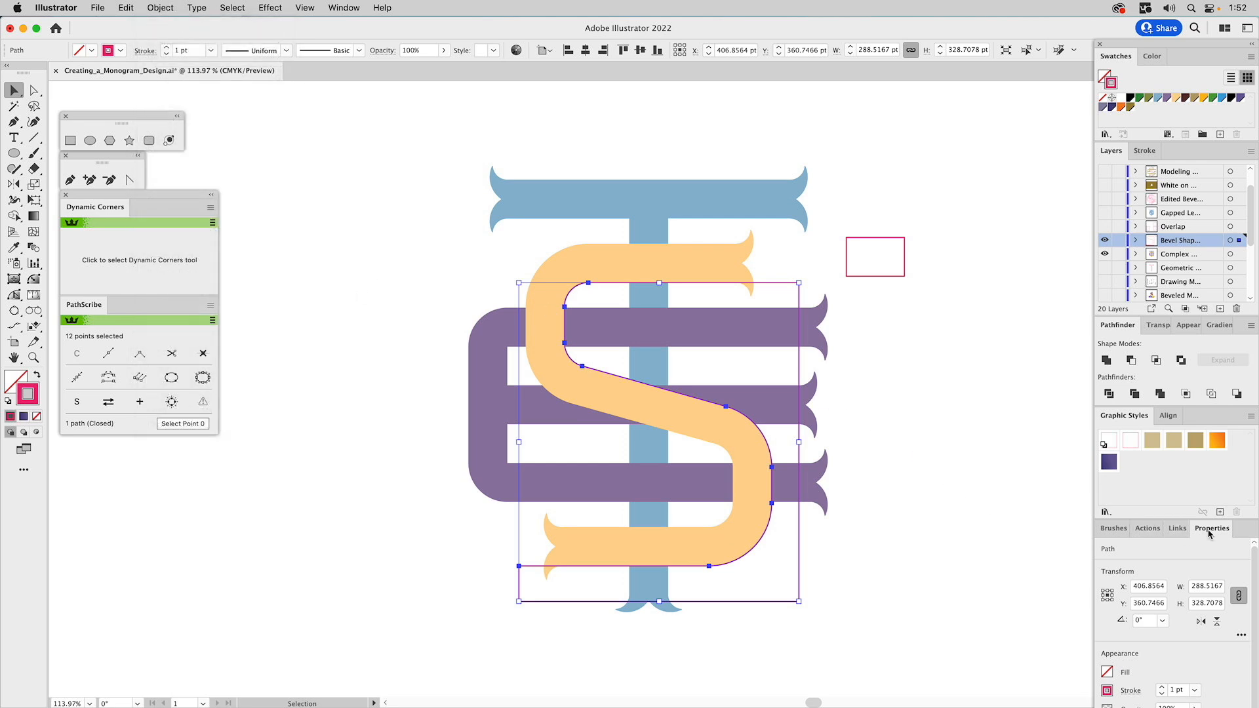
click(160, 7)
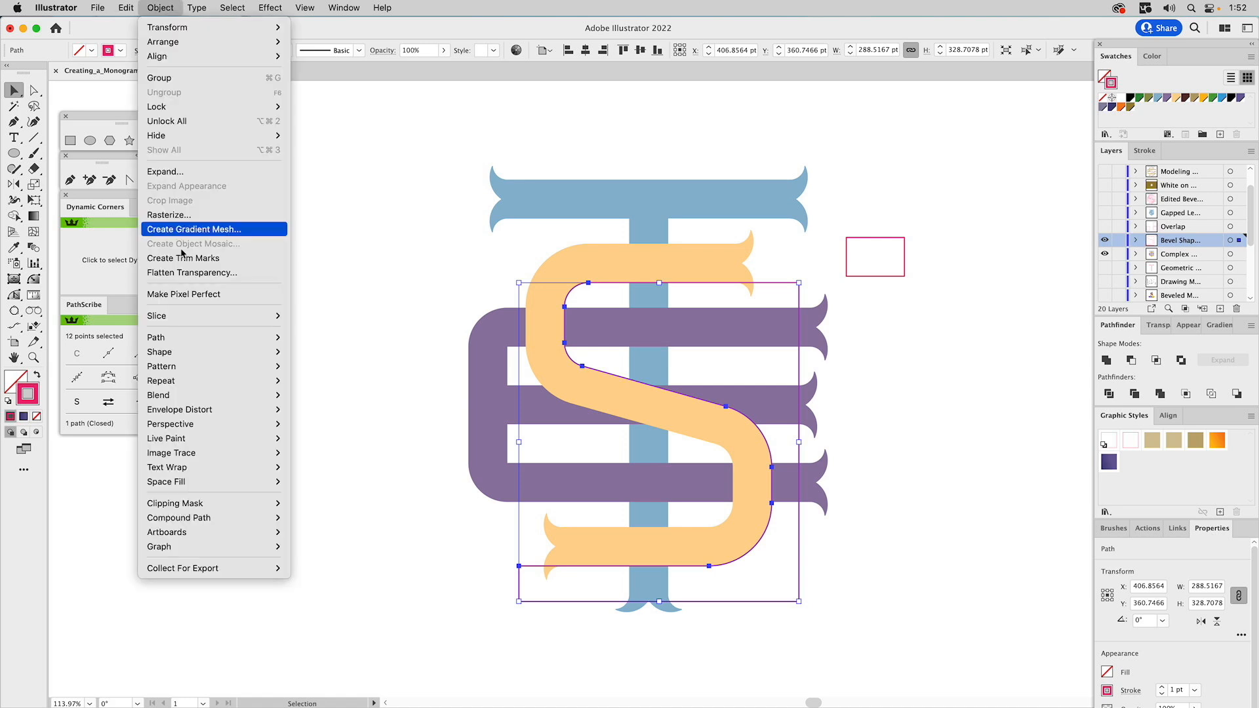
mouse_move(173, 341)
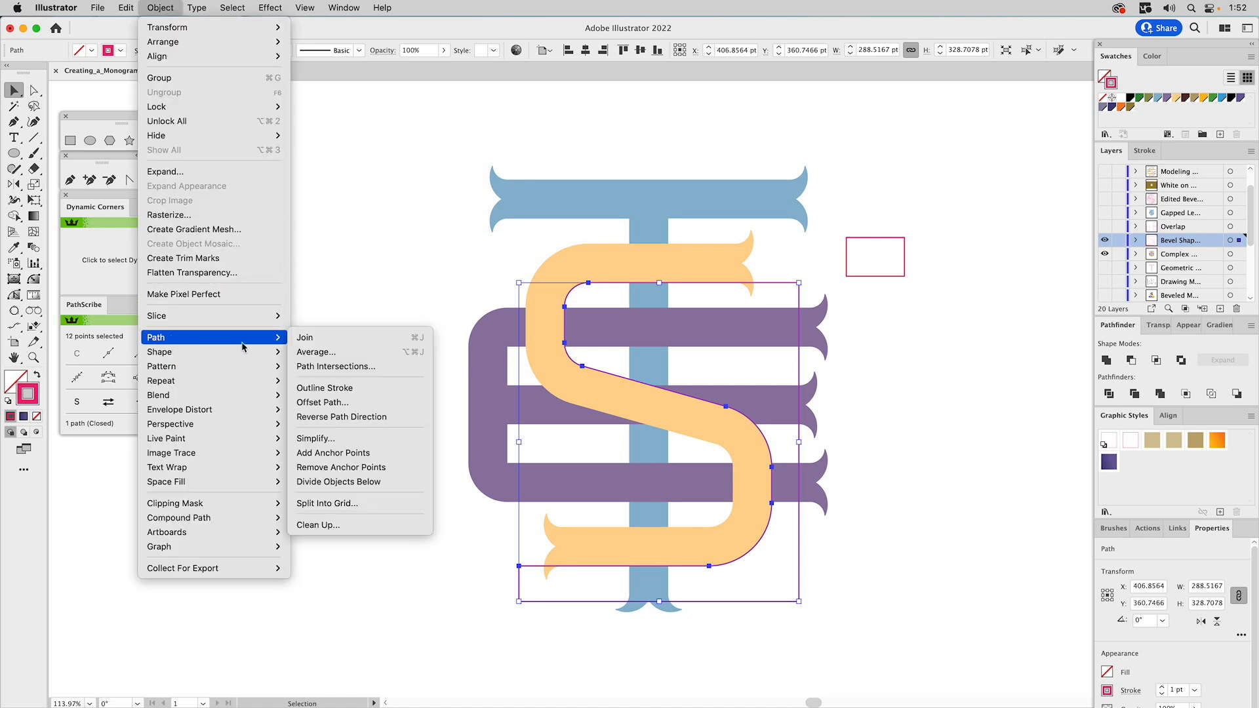
click(346, 403)
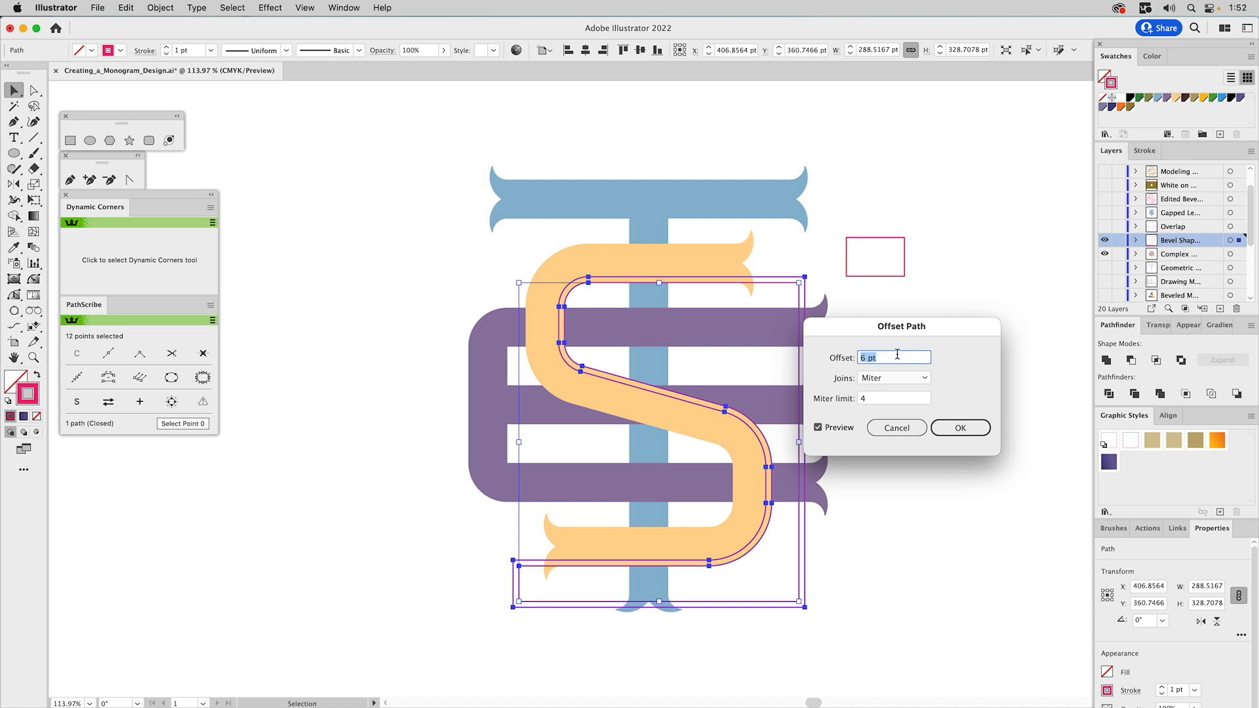
text(20)
click(838, 429)
click(838, 428)
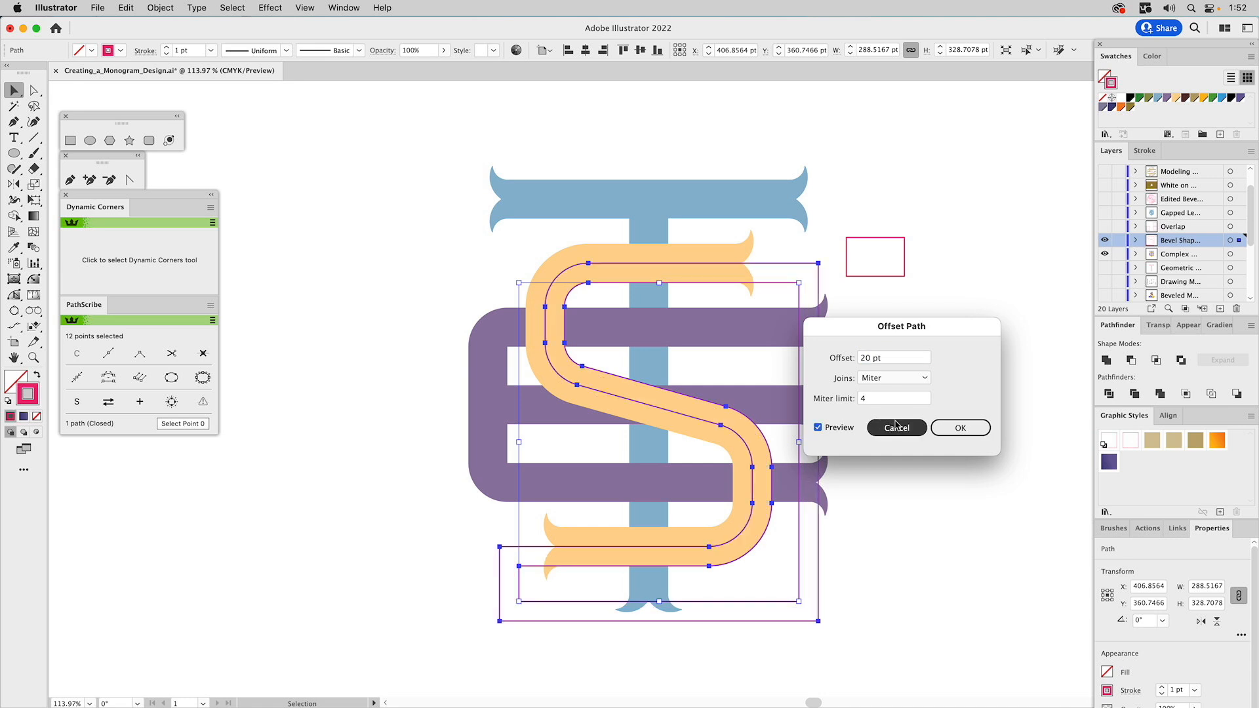
click(954, 430)
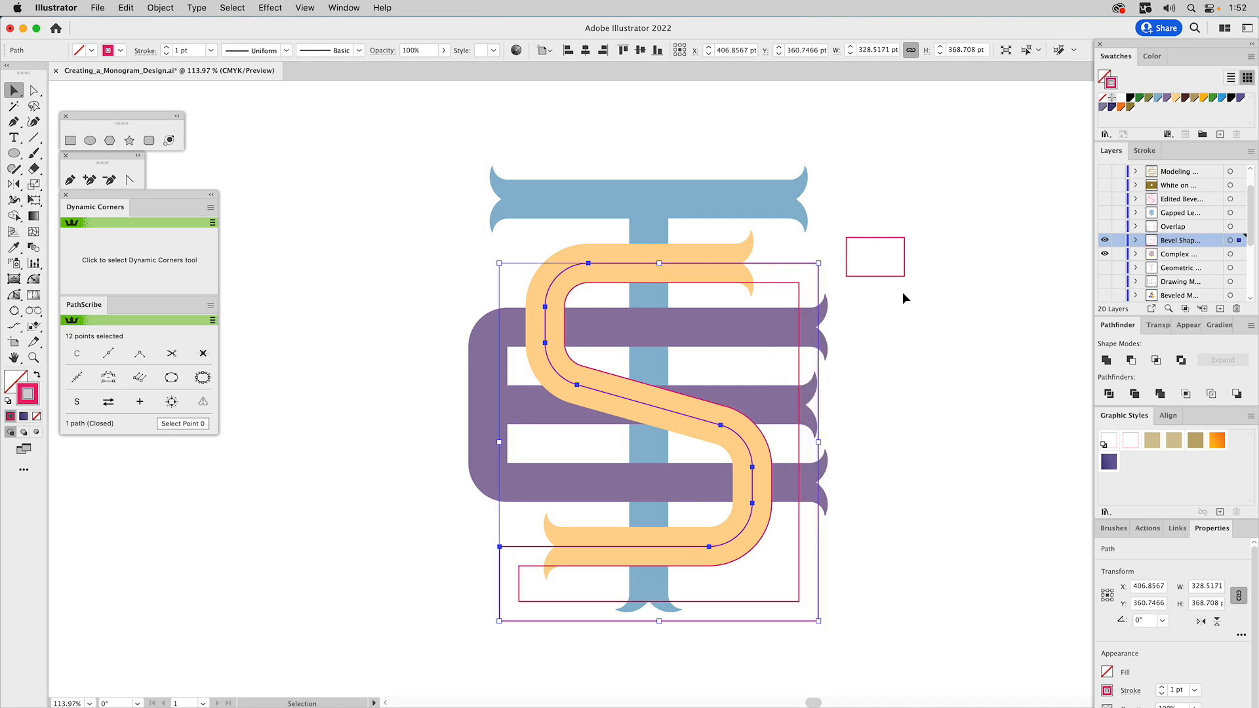
Step: Subtract the offset path from the S with Minus Front to form the upper bevel half, keeping both originals
click(737, 253)
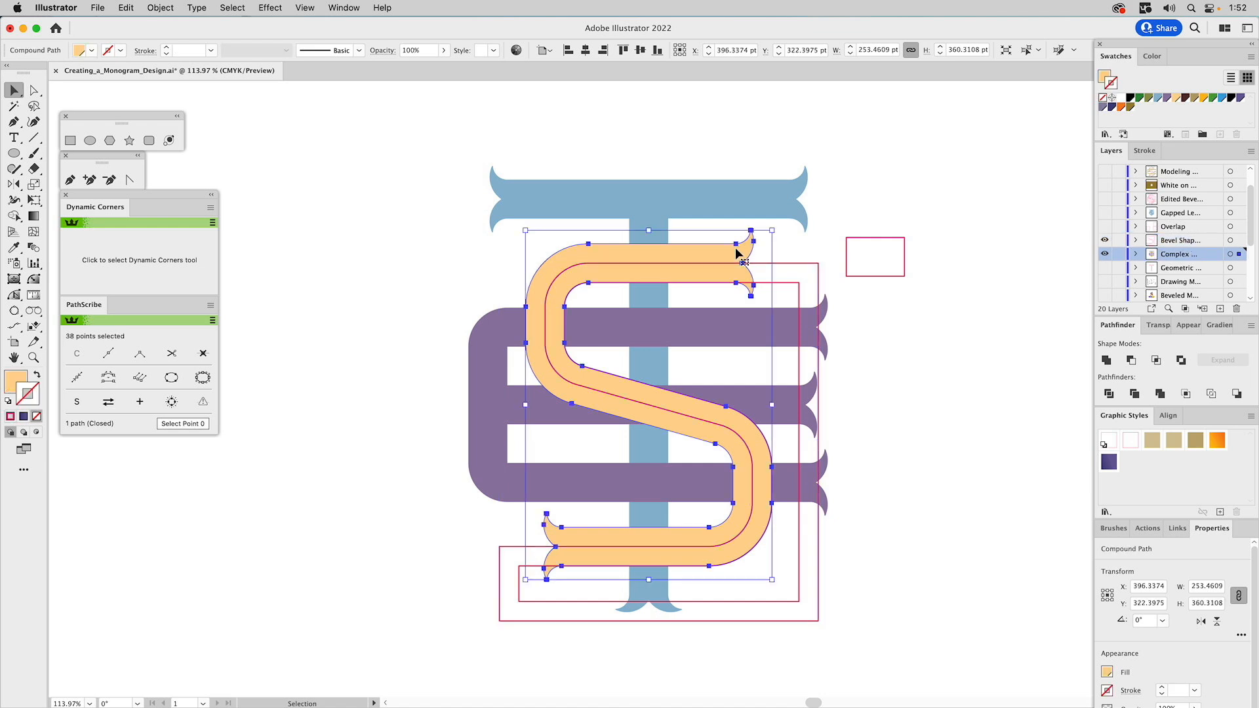
drag(734, 254, 702, 185)
key(super+z)
click(790, 262)
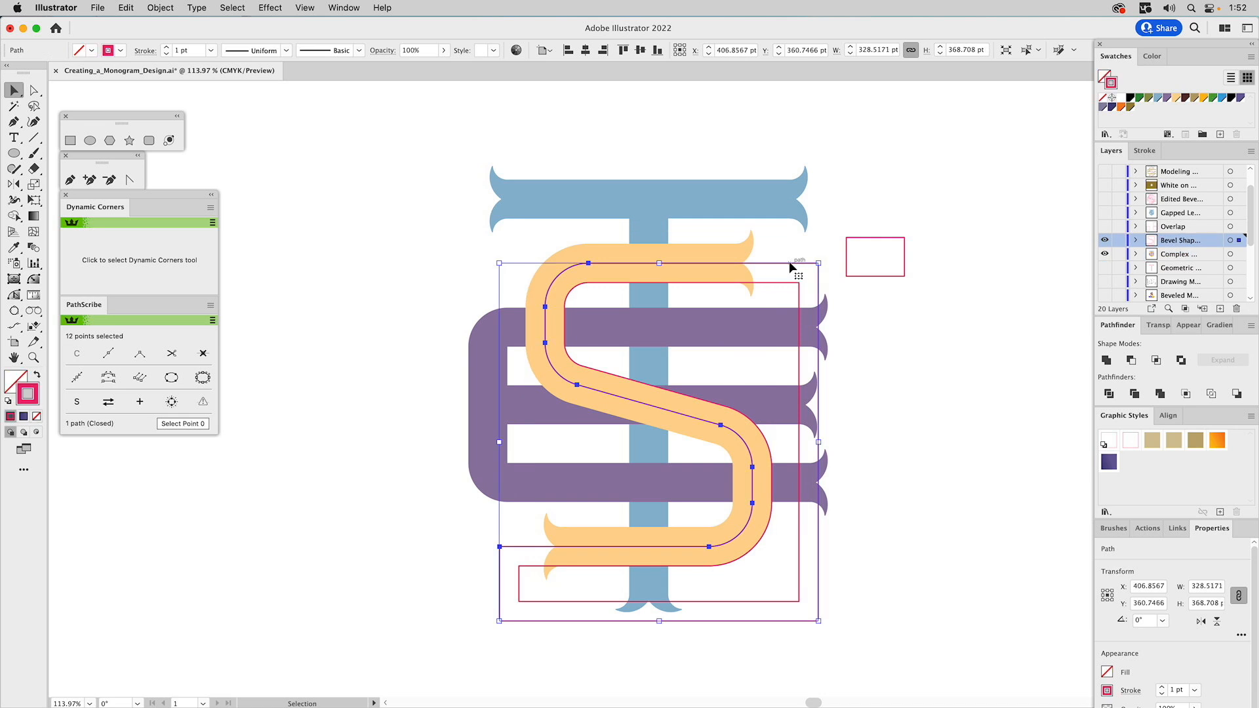
shift+click(751, 249)
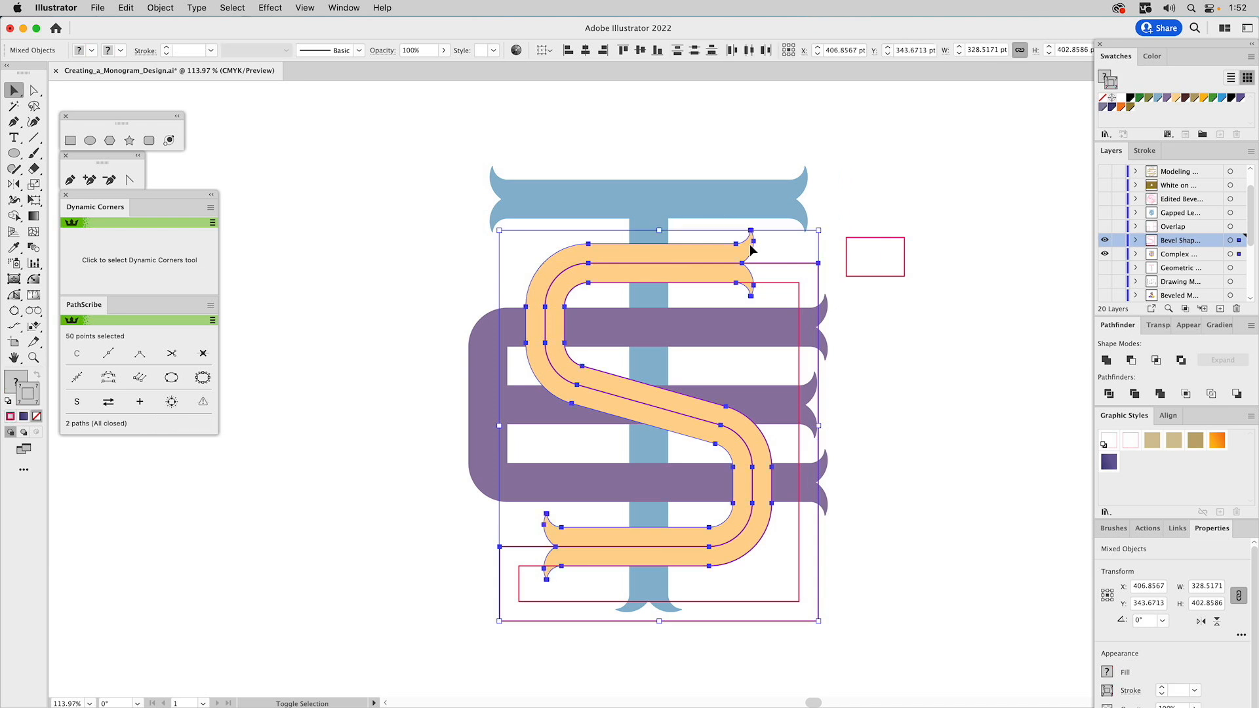
click(1131, 361)
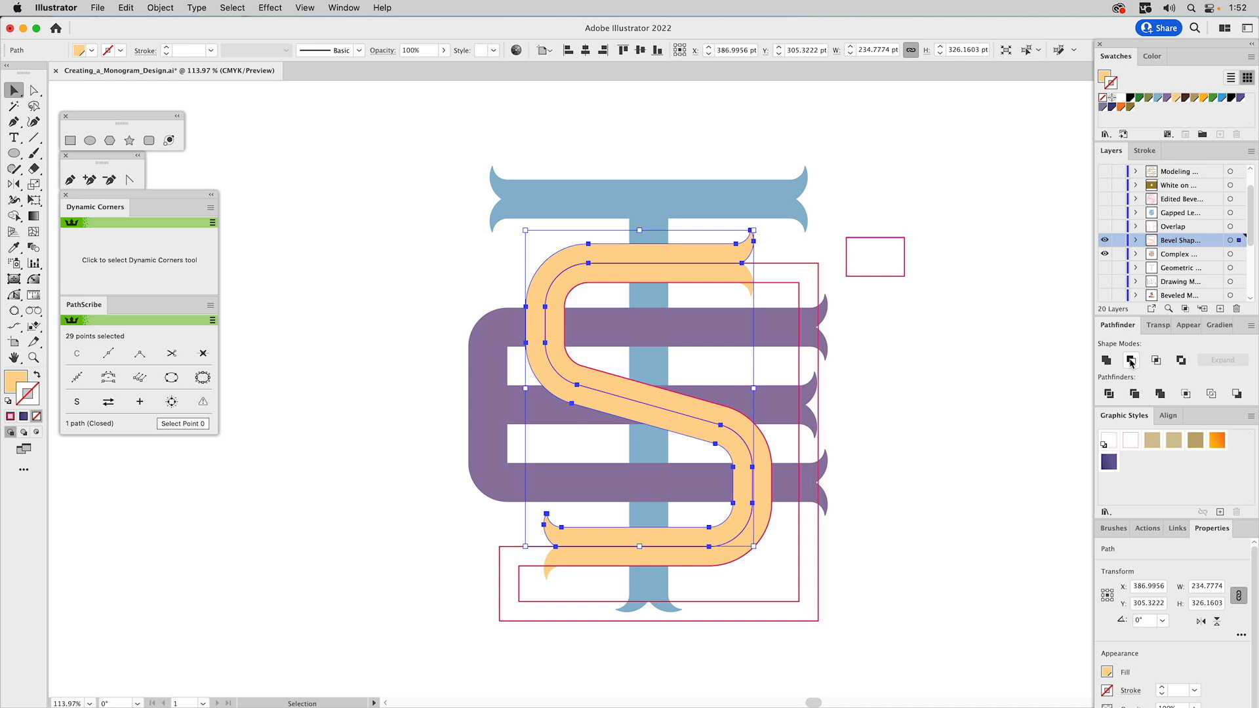
Step: Give the S's upper bevel half the offset path's magenta 1 pt outline and no fill with the Eyedropper
key(i)
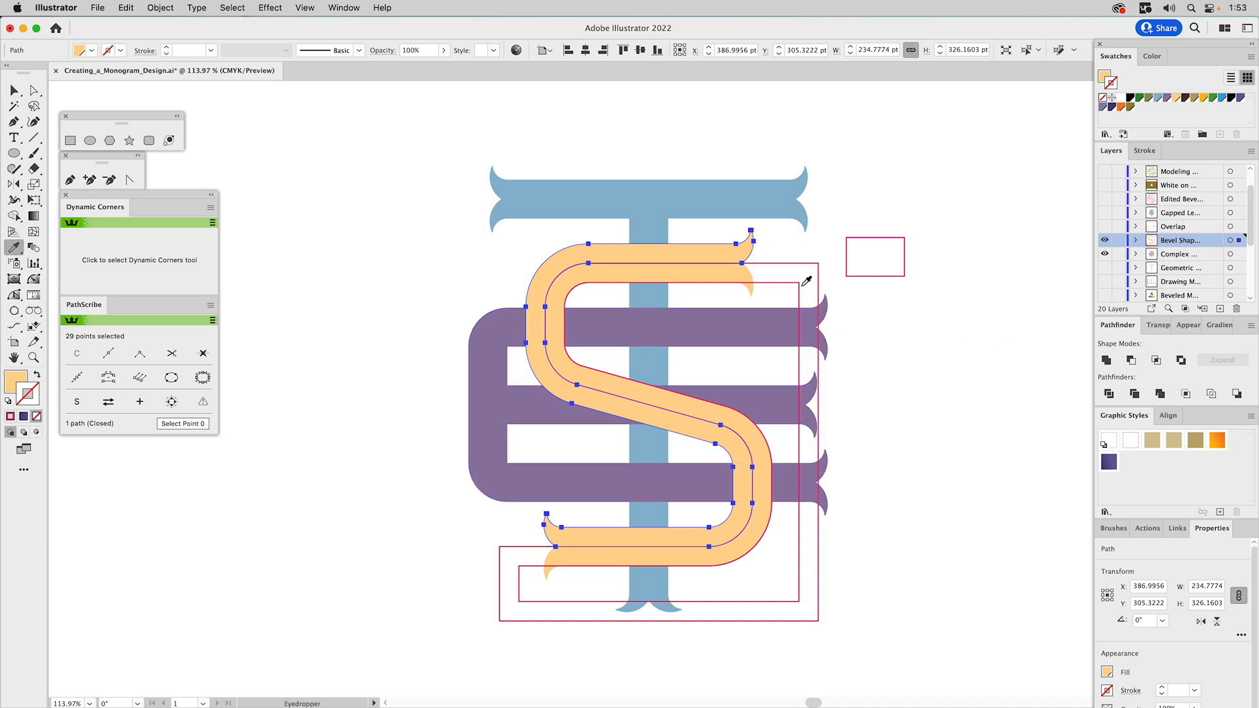
click(790, 263)
super+click(789, 239)
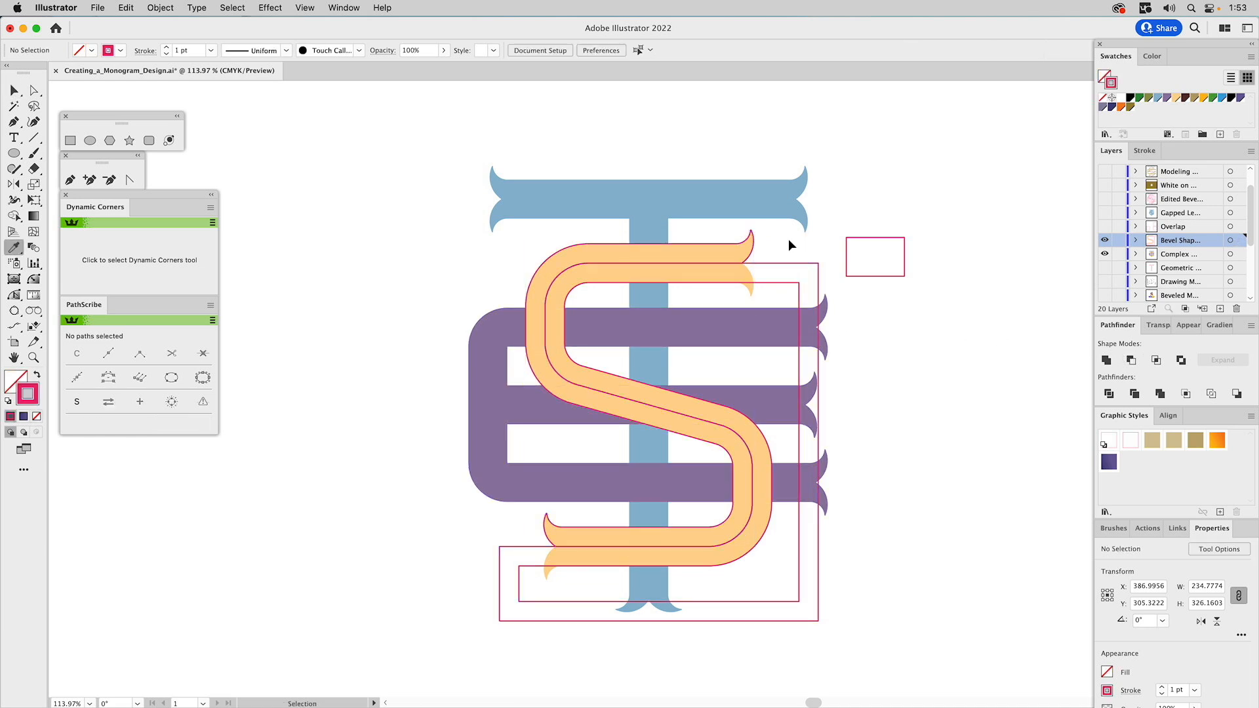
drag(754, 246, 633, 215)
key(super+z)
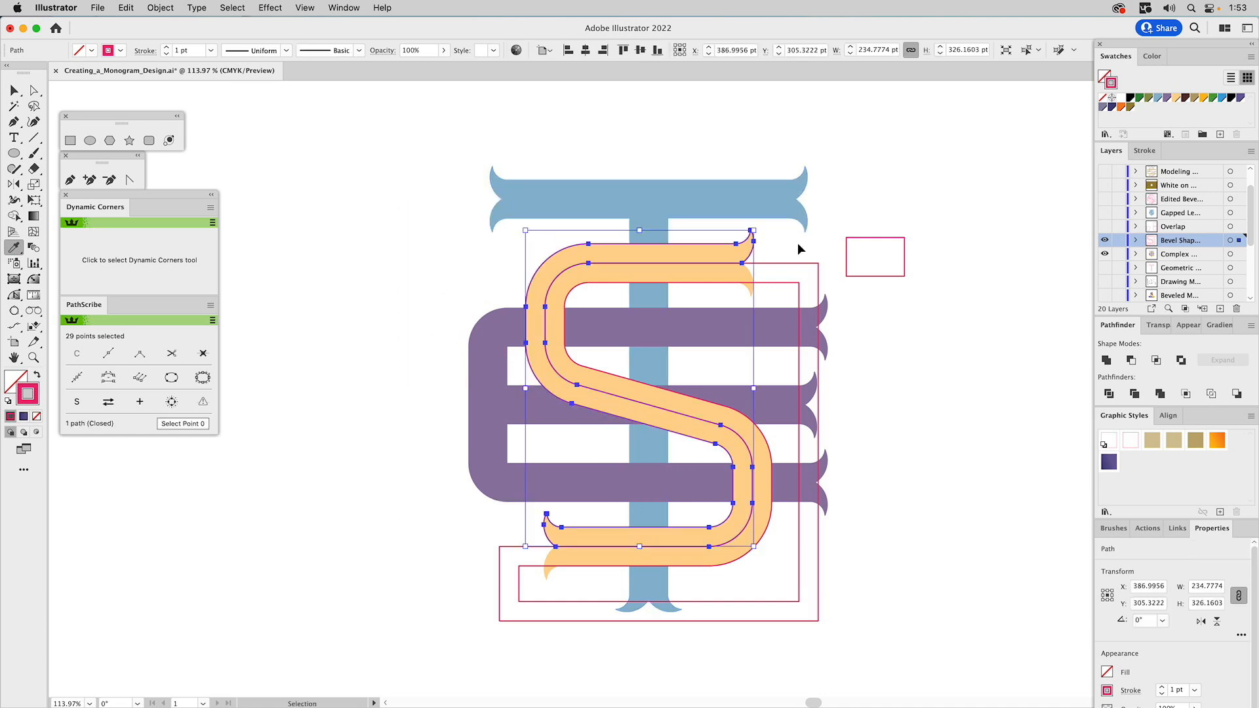
key(v)
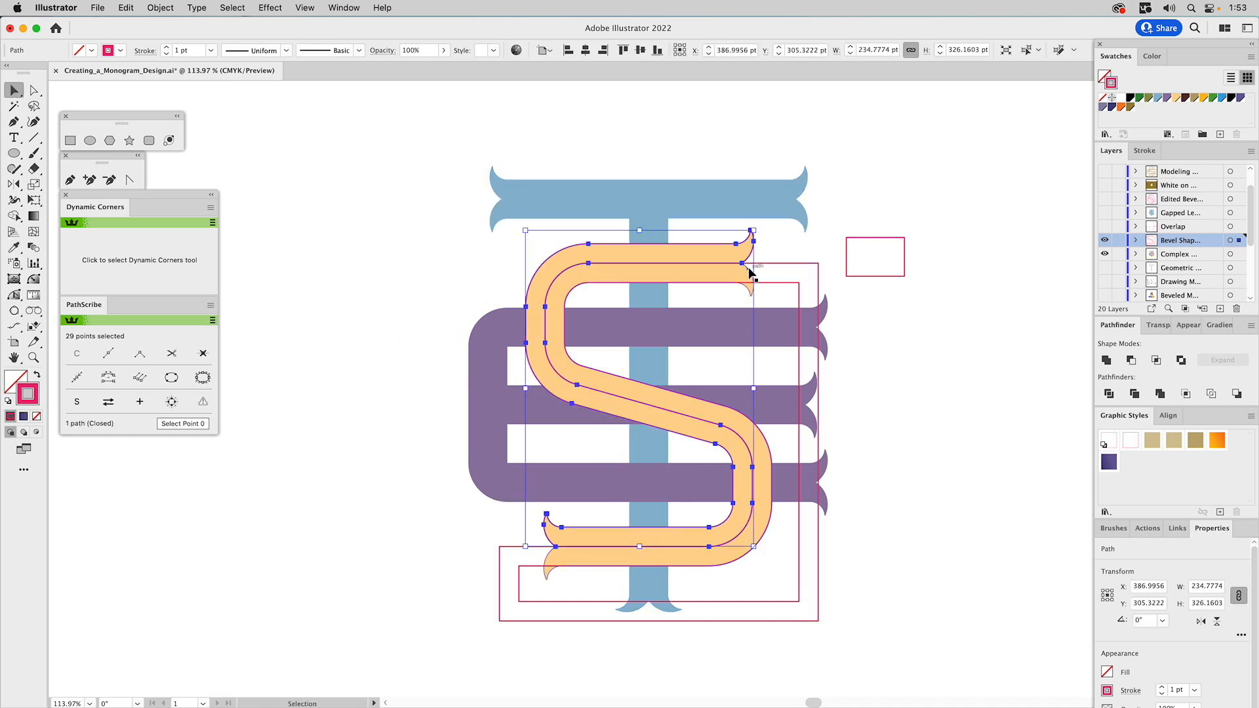
Step: Intersect the S with the offset path to form its lower bevel half, keeping the original S
click(751, 272)
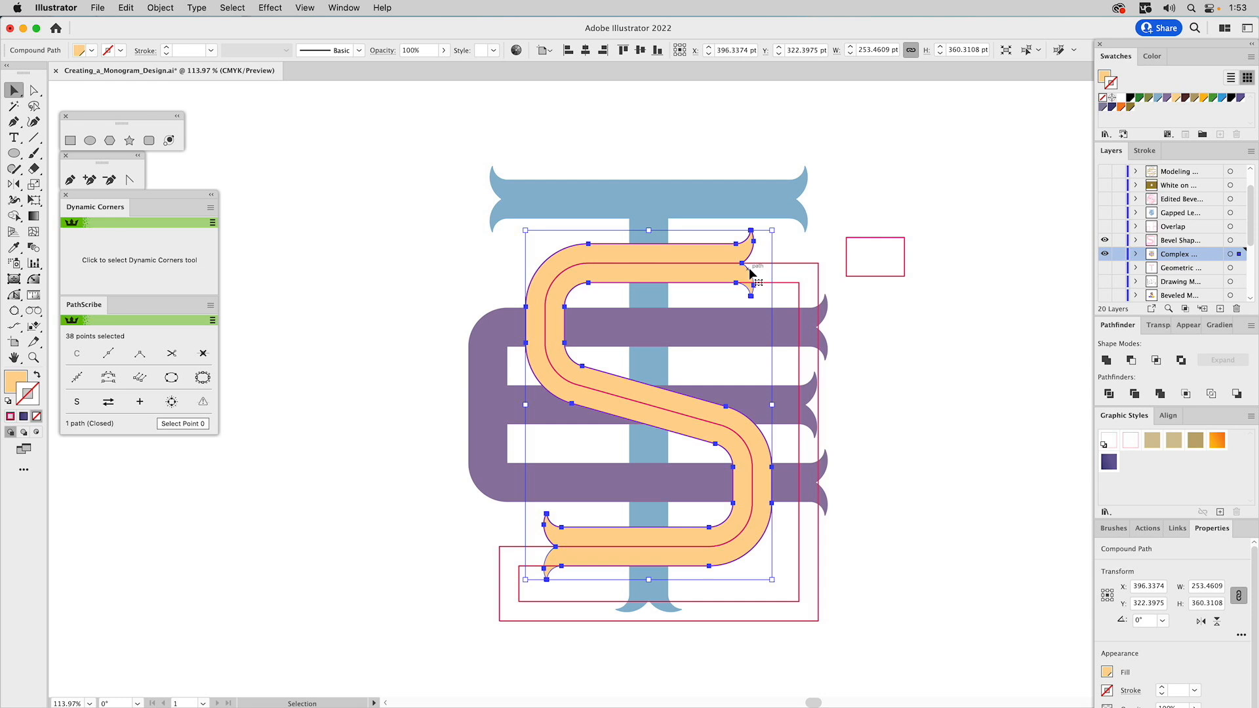
shift+click(786, 264)
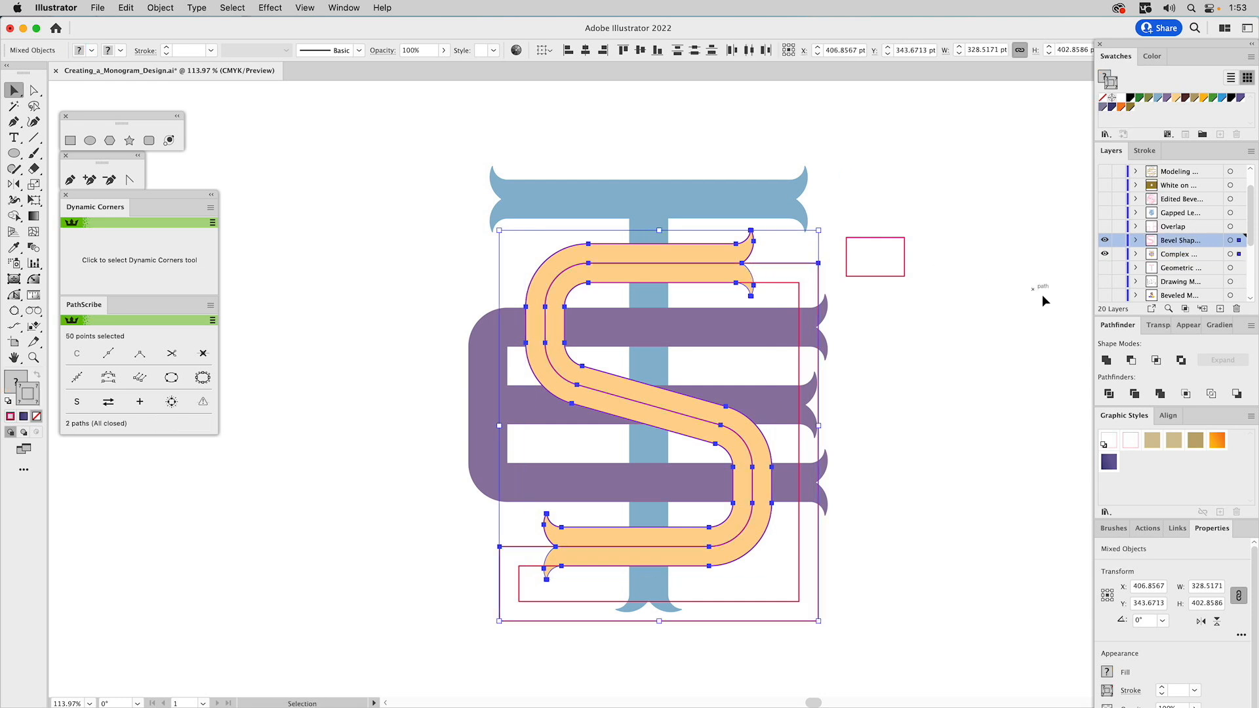
click(1156, 360)
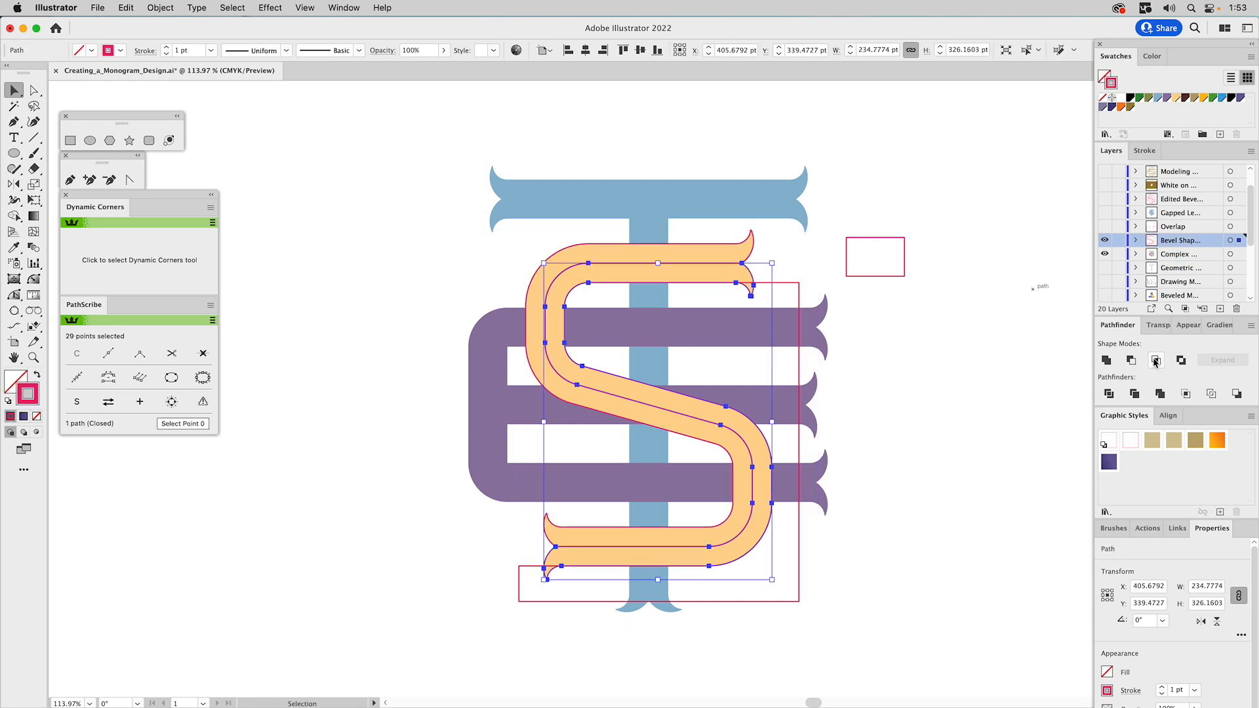
click(784, 269)
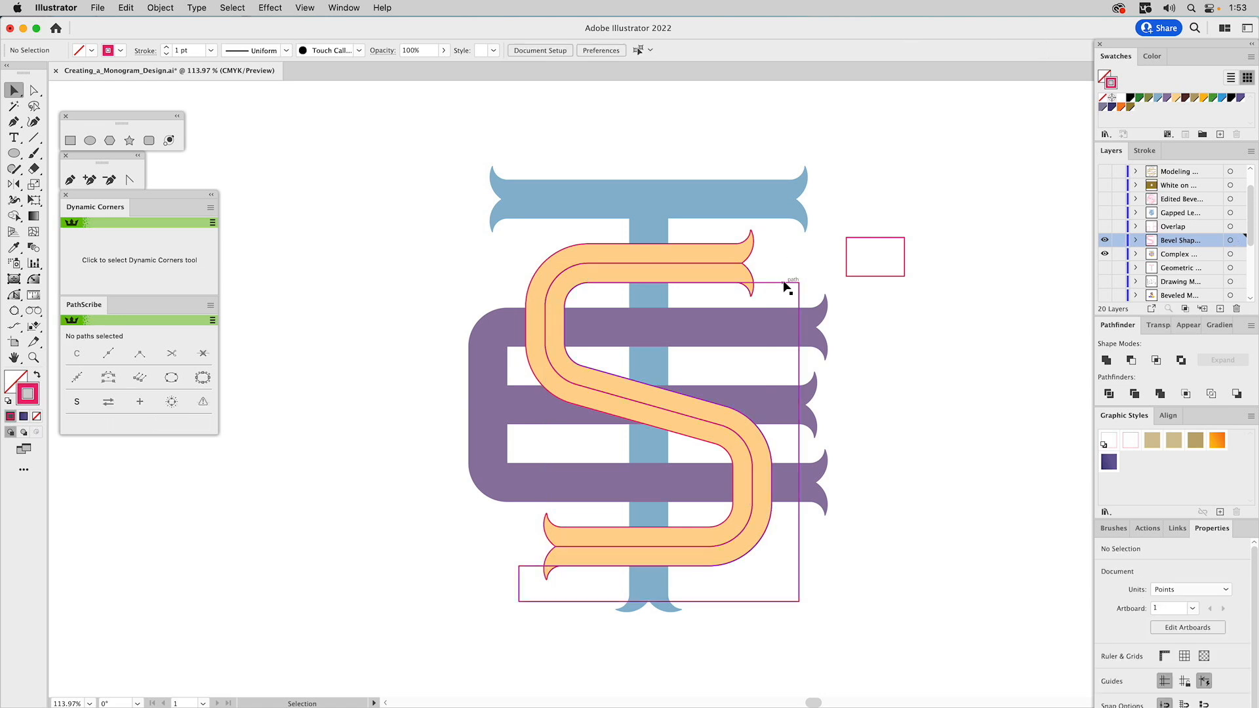
Step: Delete the leftover construction path around the lower right of the S and the small outlined rectangle beside the monogram
click(784, 283)
key(Delete)
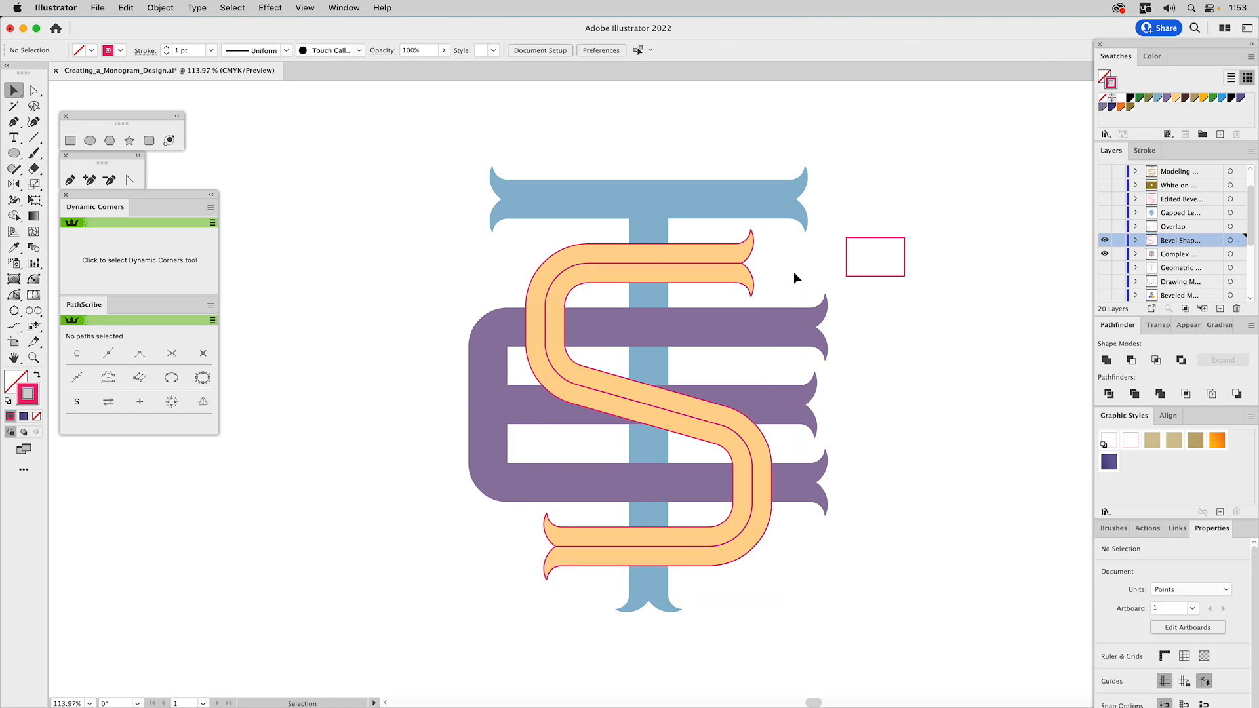
click(846, 263)
key(Delete)
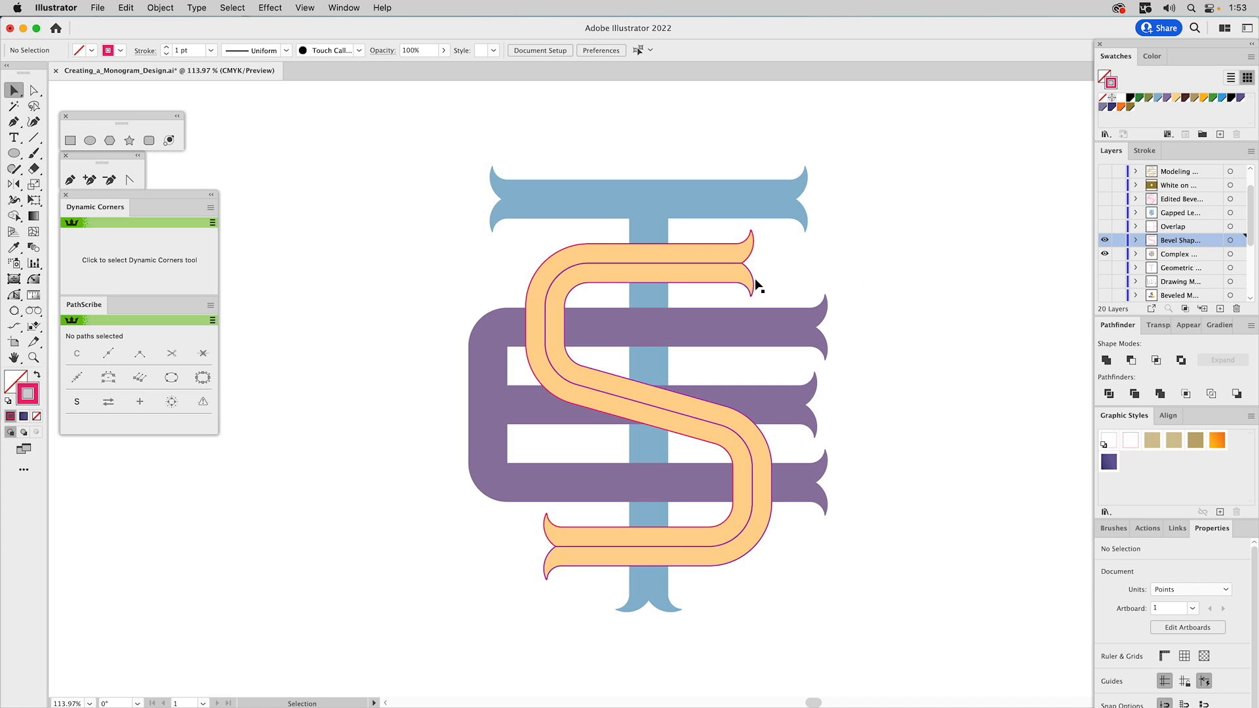
Step: Move the S's lower bevel half away from the monogram to inspect it, and undo that move
drag(759, 286, 965, 326)
key(super+z)
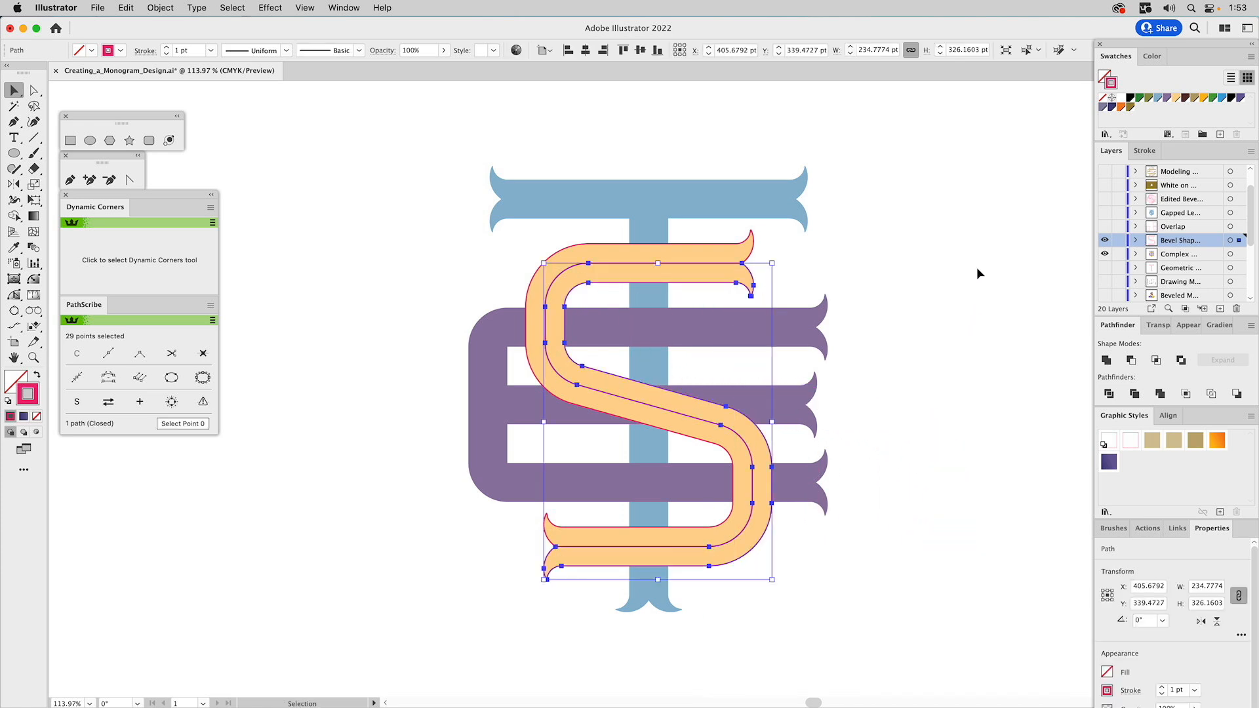
click(977, 269)
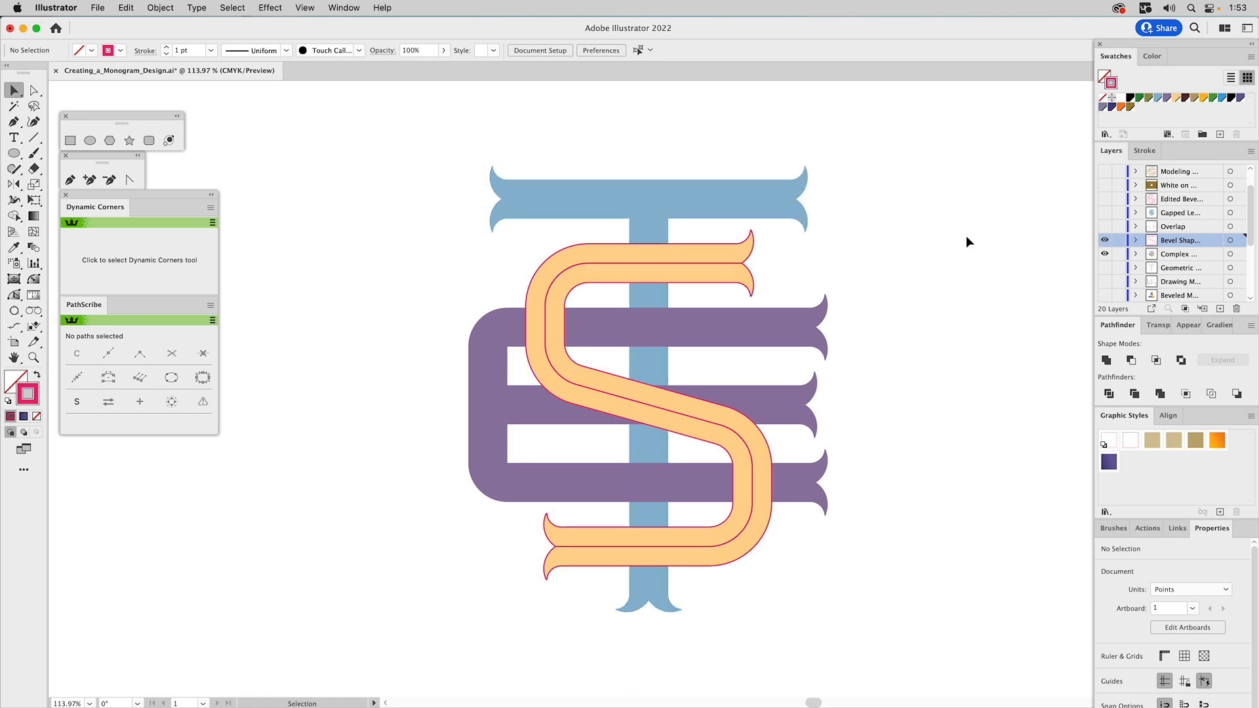
Step: Show the Overlap layer instead of Bevel Shapes and subtract the rectangle around the T stem from the S's upper arm with Minus Front
click(1105, 240)
click(1105, 226)
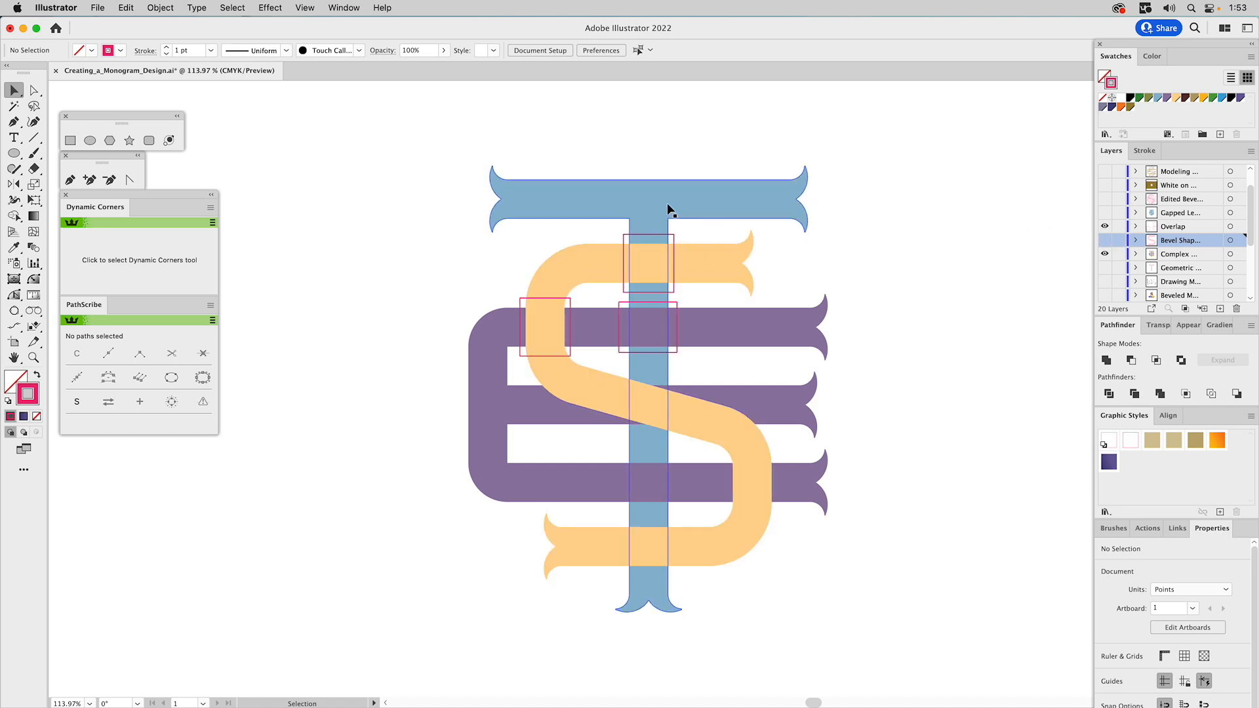
click(675, 246)
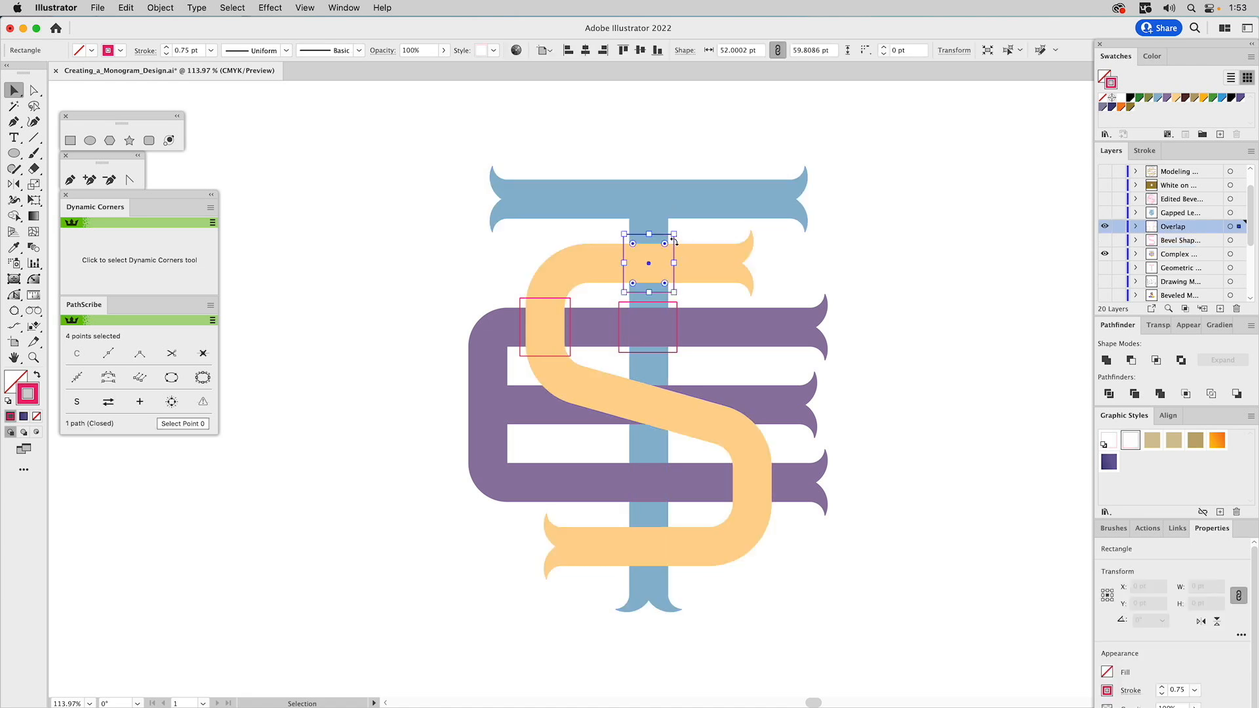
shift+click(702, 264)
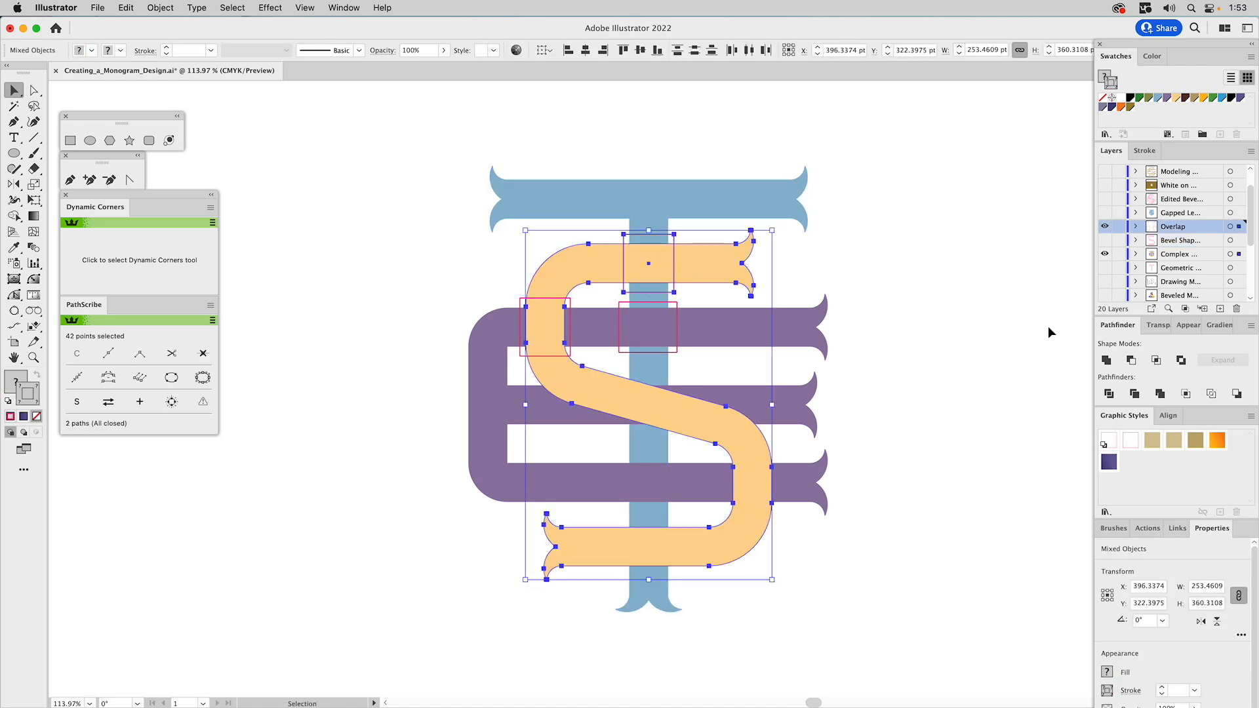
click(1131, 360)
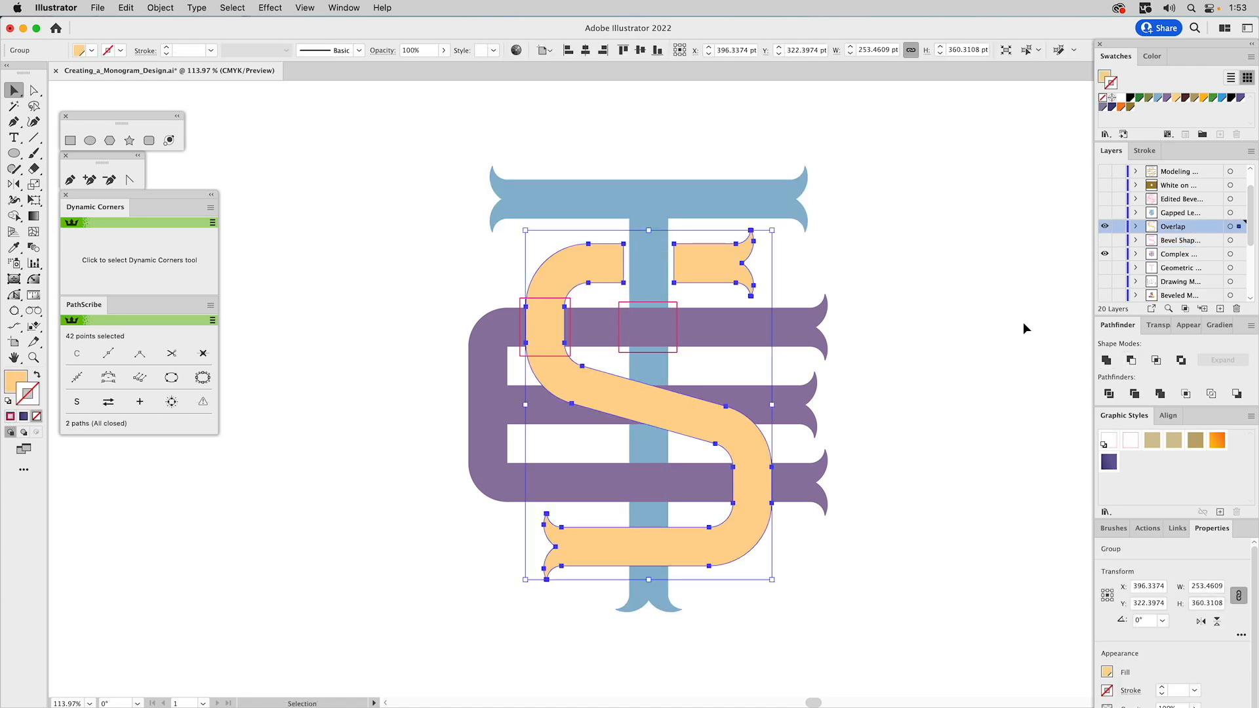
Step: Subtract the rectangle around the S's upper curve from the E's top arm with Minus Front
click(570, 304)
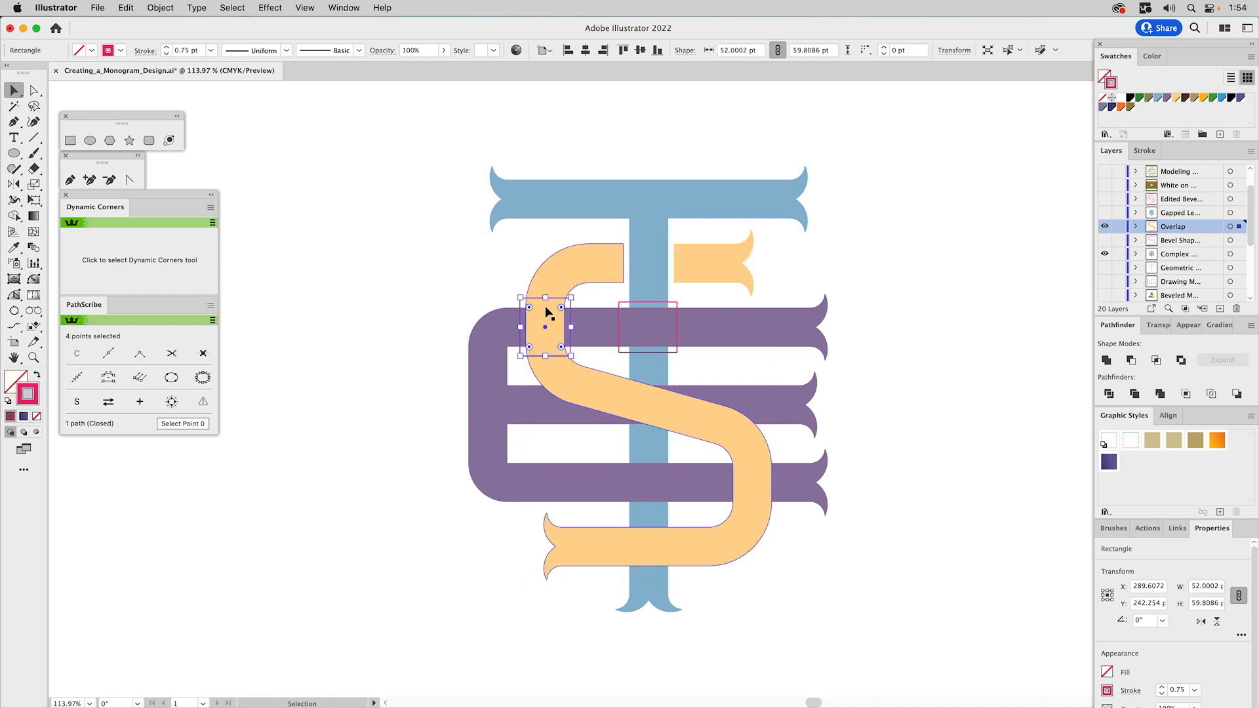
shift+click(593, 320)
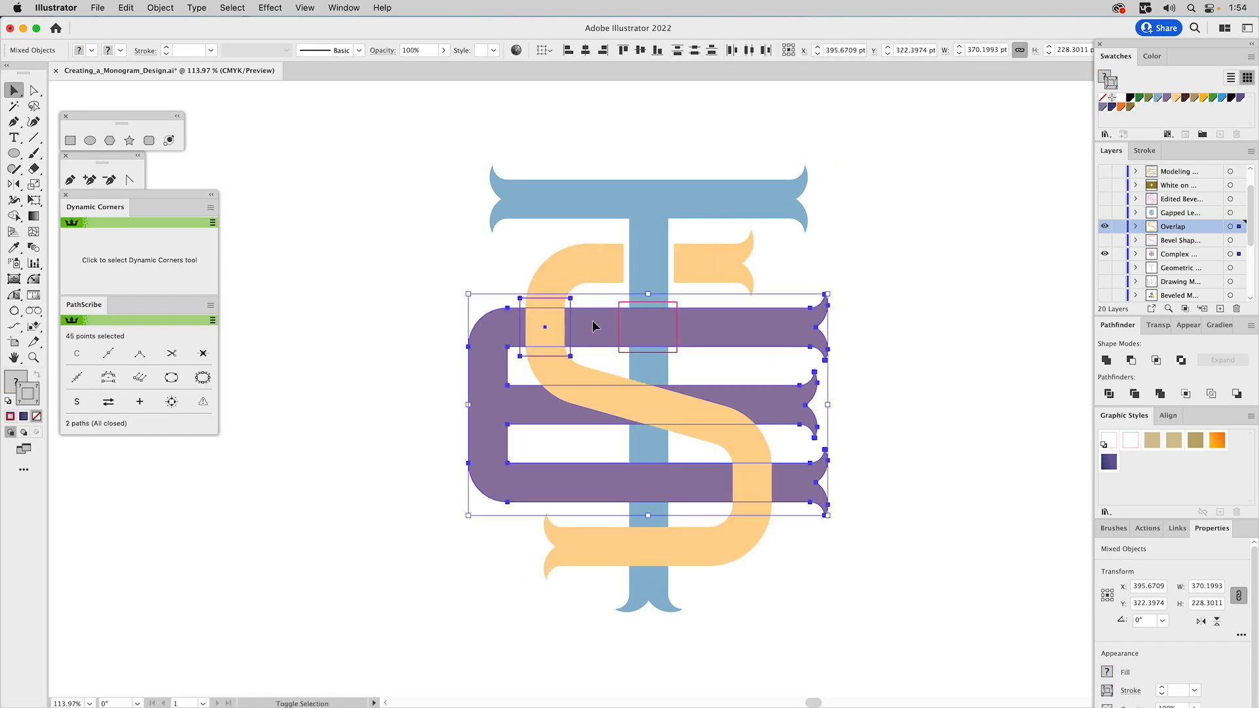
click(1131, 361)
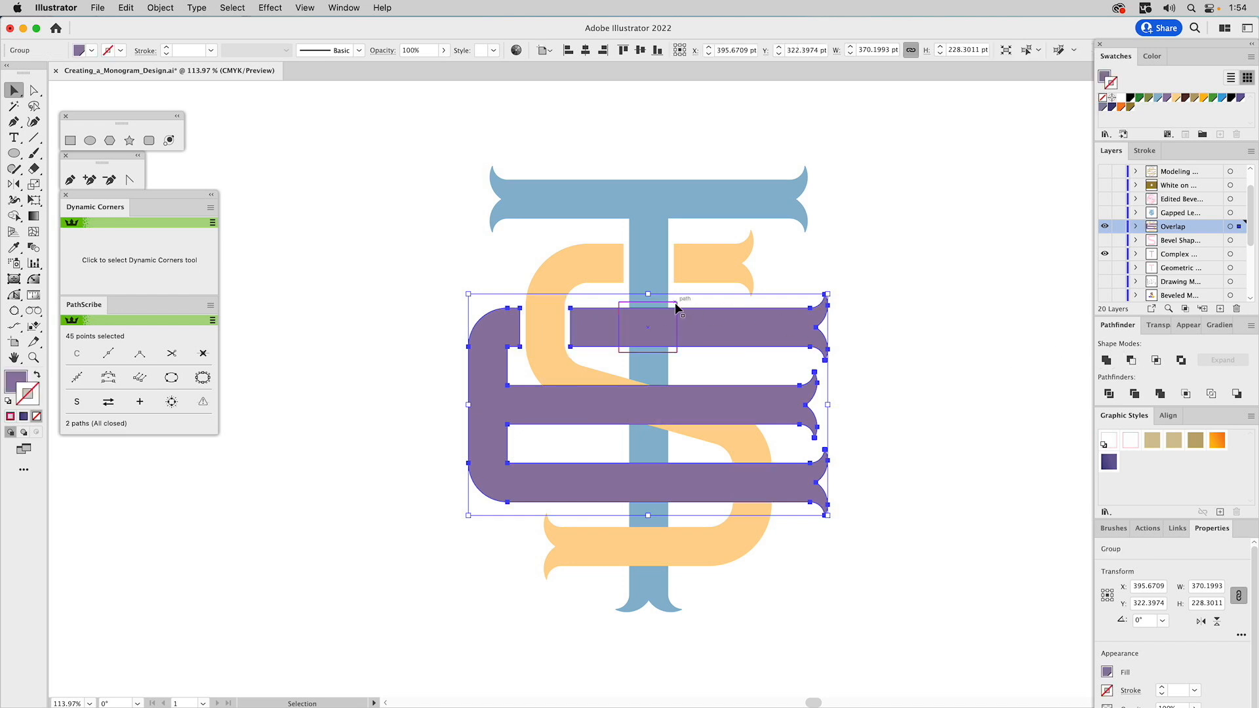
Step: Subtract the rectangle at the E's top arm from the T stem with Minus Front
click(655, 280)
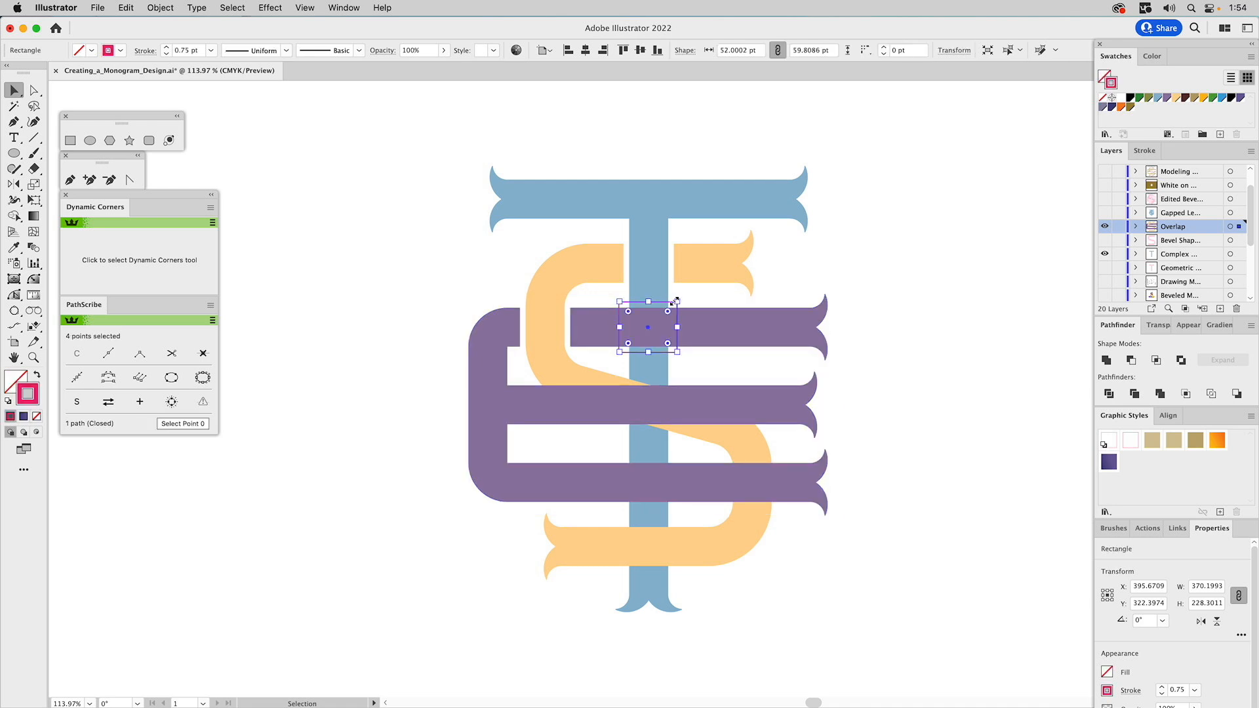
click(1131, 360)
click(943, 282)
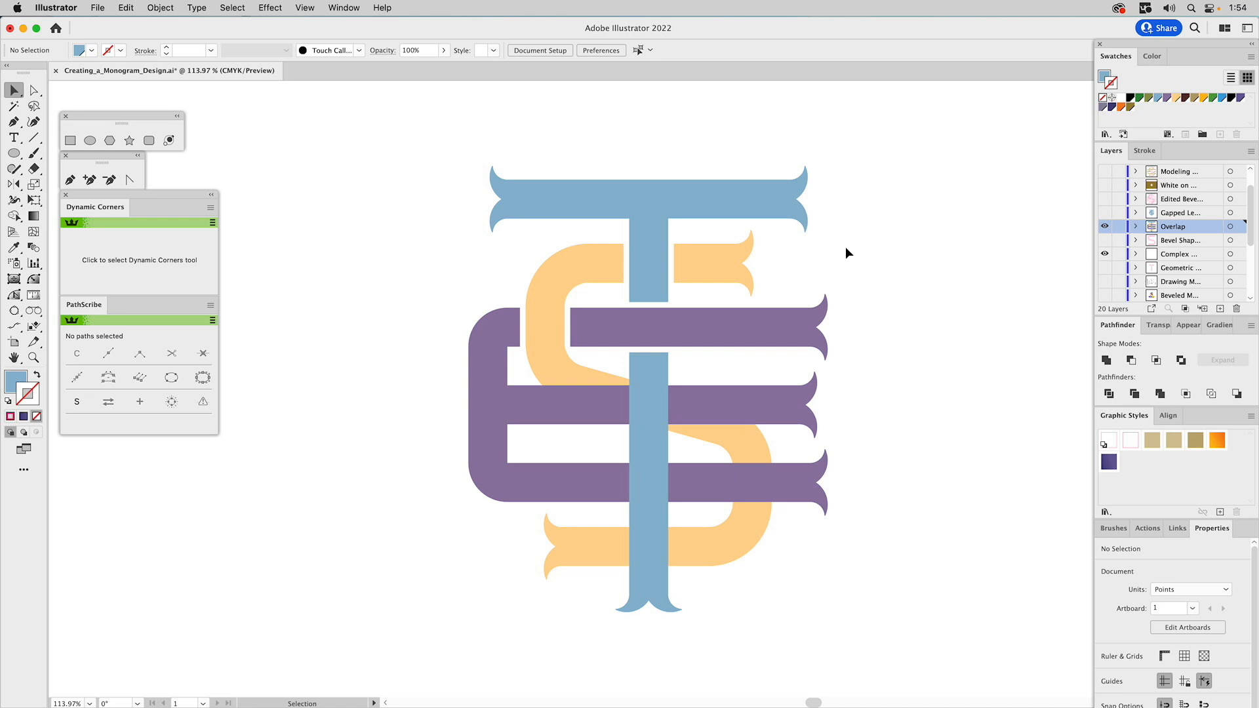
Step: Examine the cut T's appearance by entering its group contents, and compare it with the S group
click(757, 199)
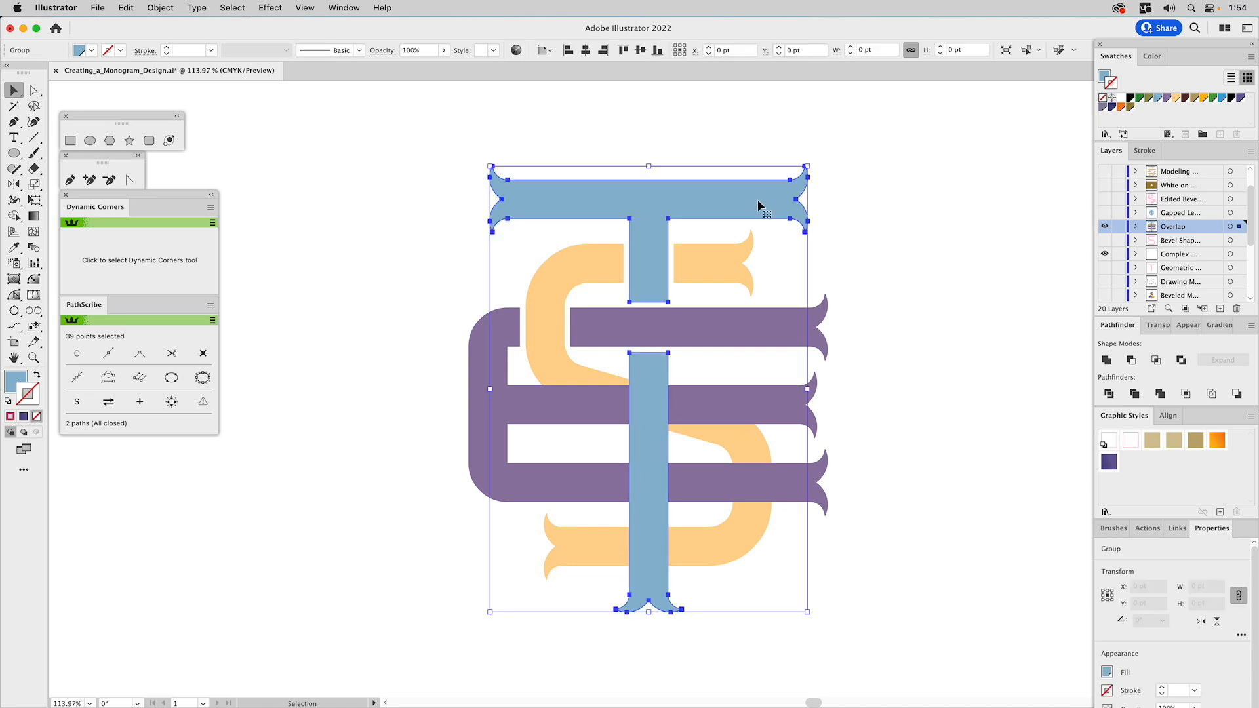
click(1188, 326)
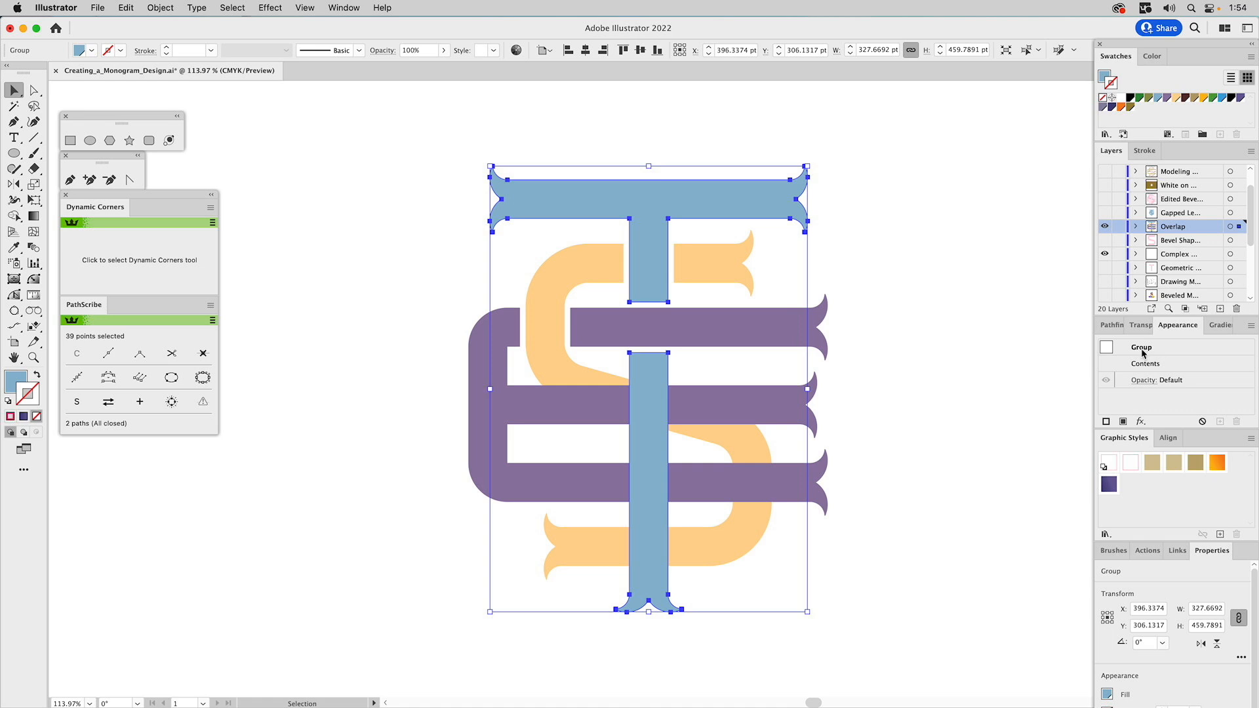
double_click(1152, 351)
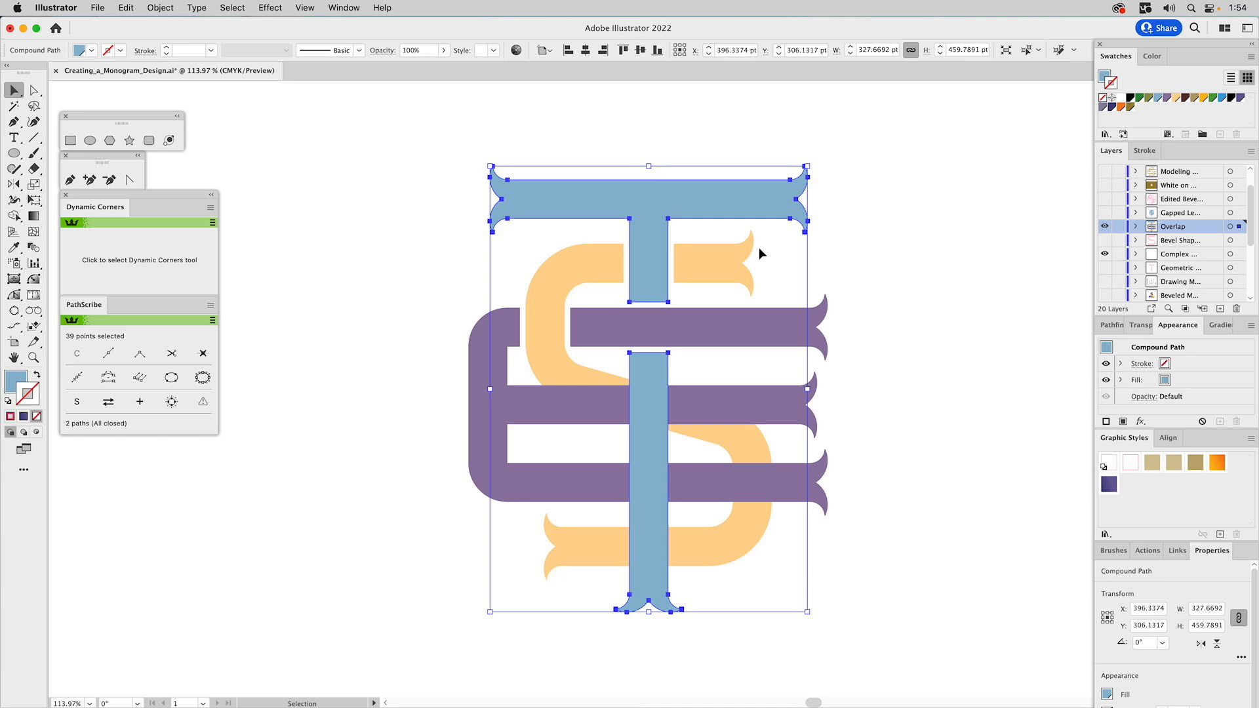
click(599, 255)
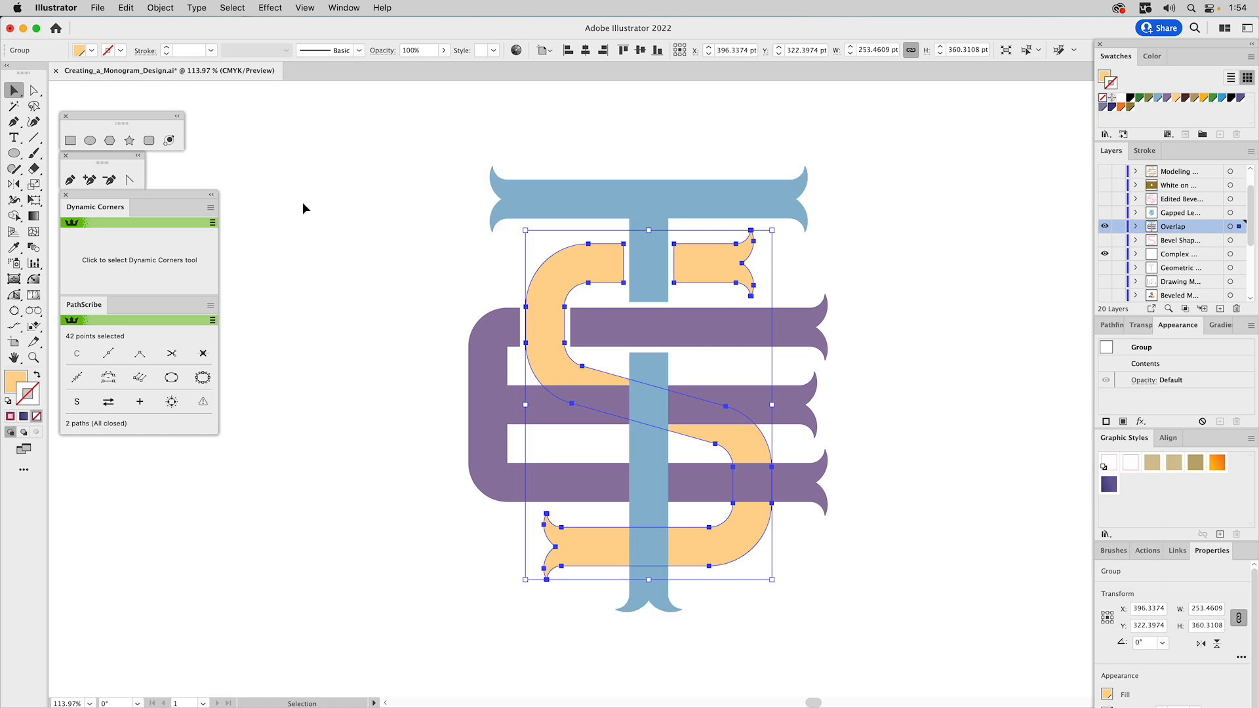
Step: Draw a 40 by 52 pt rectangle over the gap in the T stem and apply the pink-outline graphic style
click(70, 141)
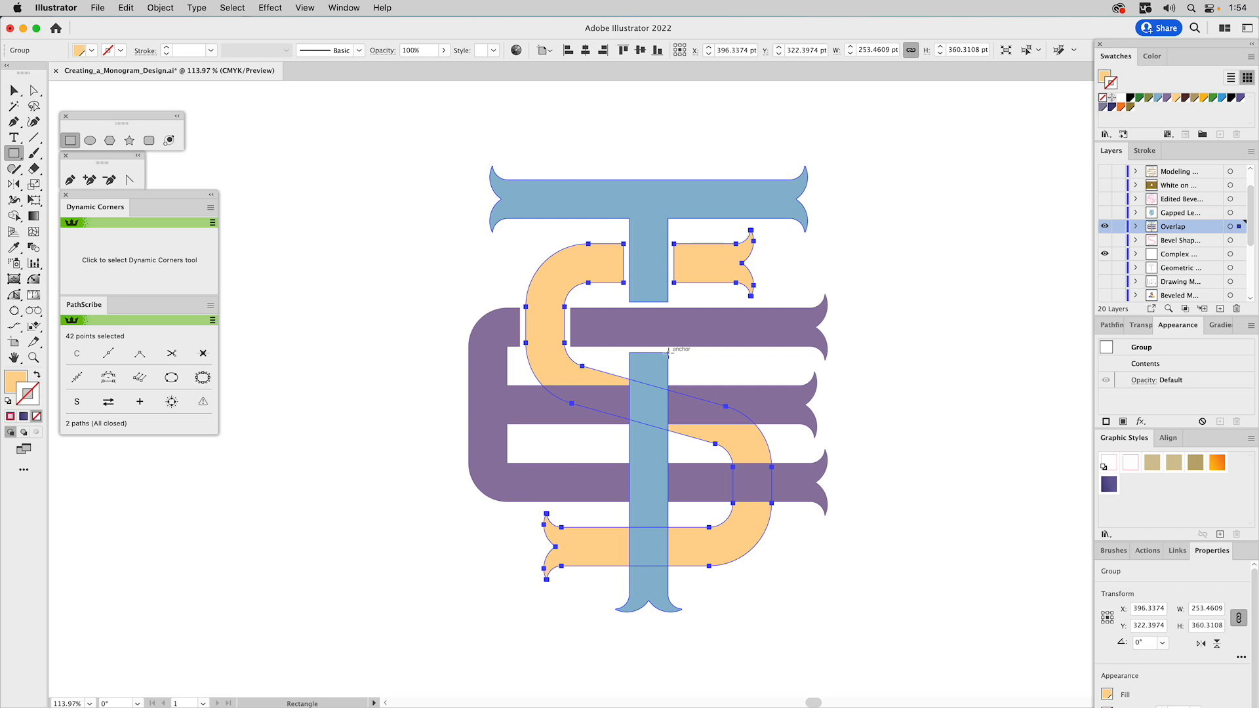
drag(668, 352, 629, 303)
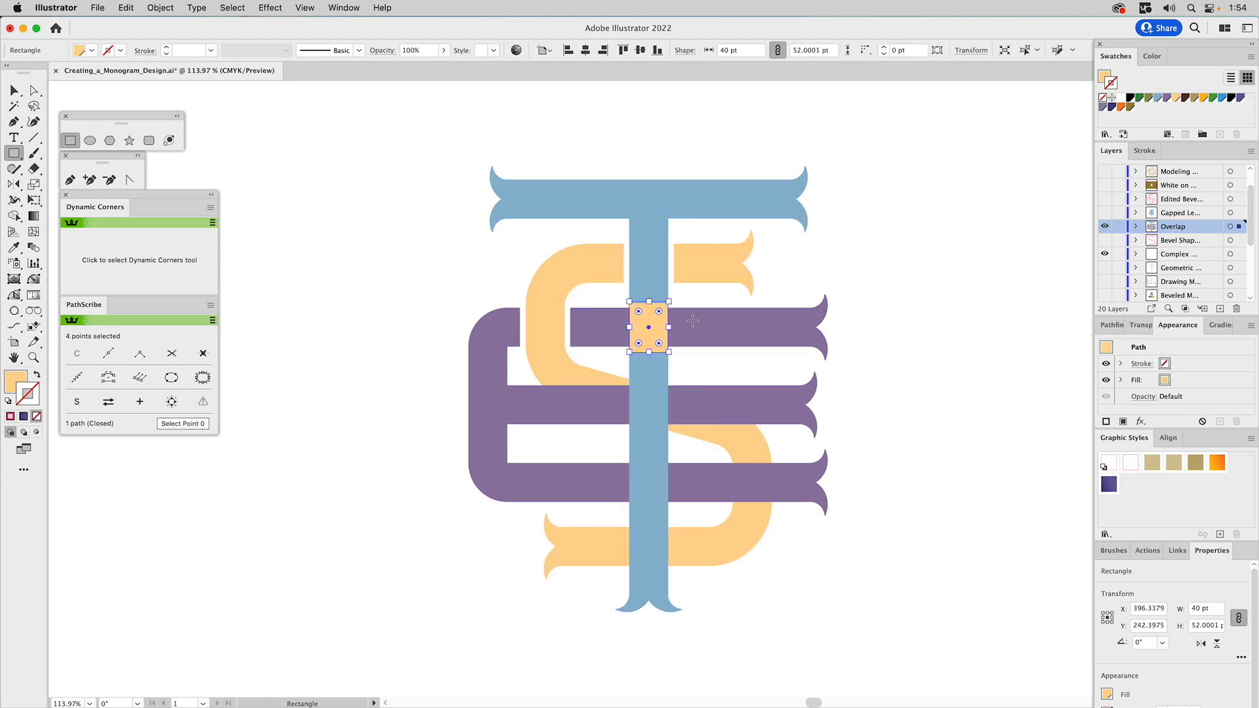
click(1113, 325)
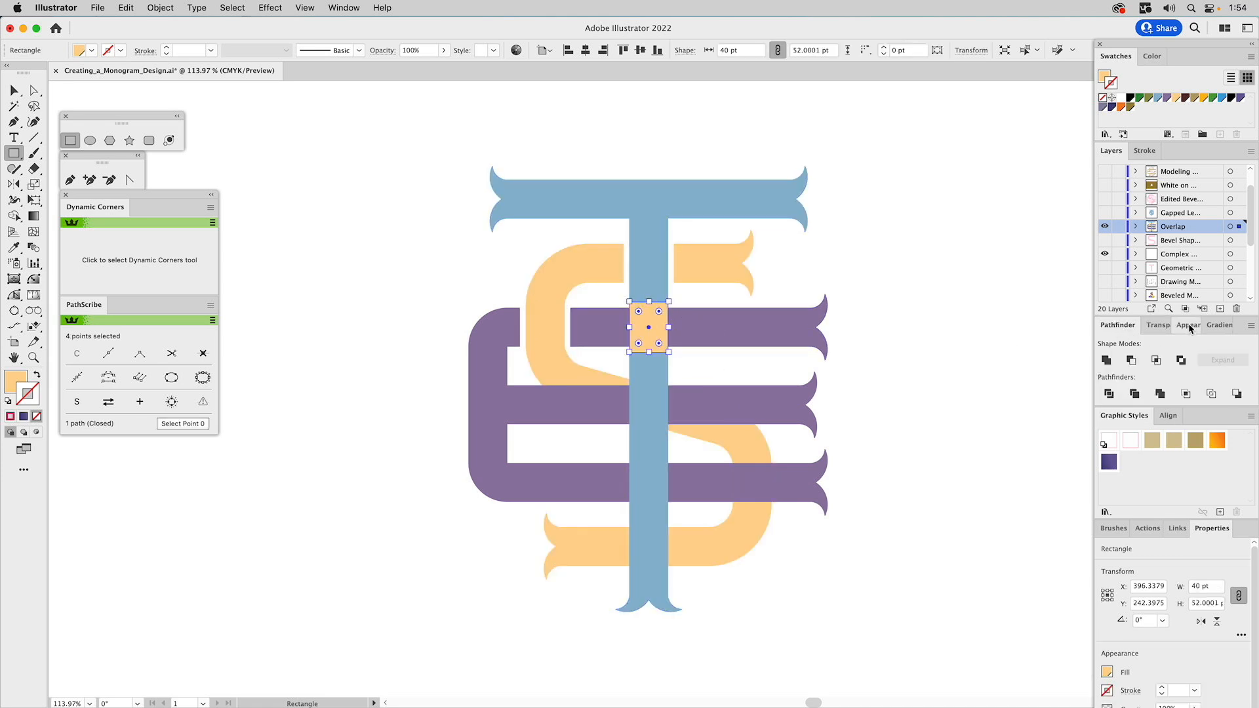
click(1217, 326)
click(1151, 326)
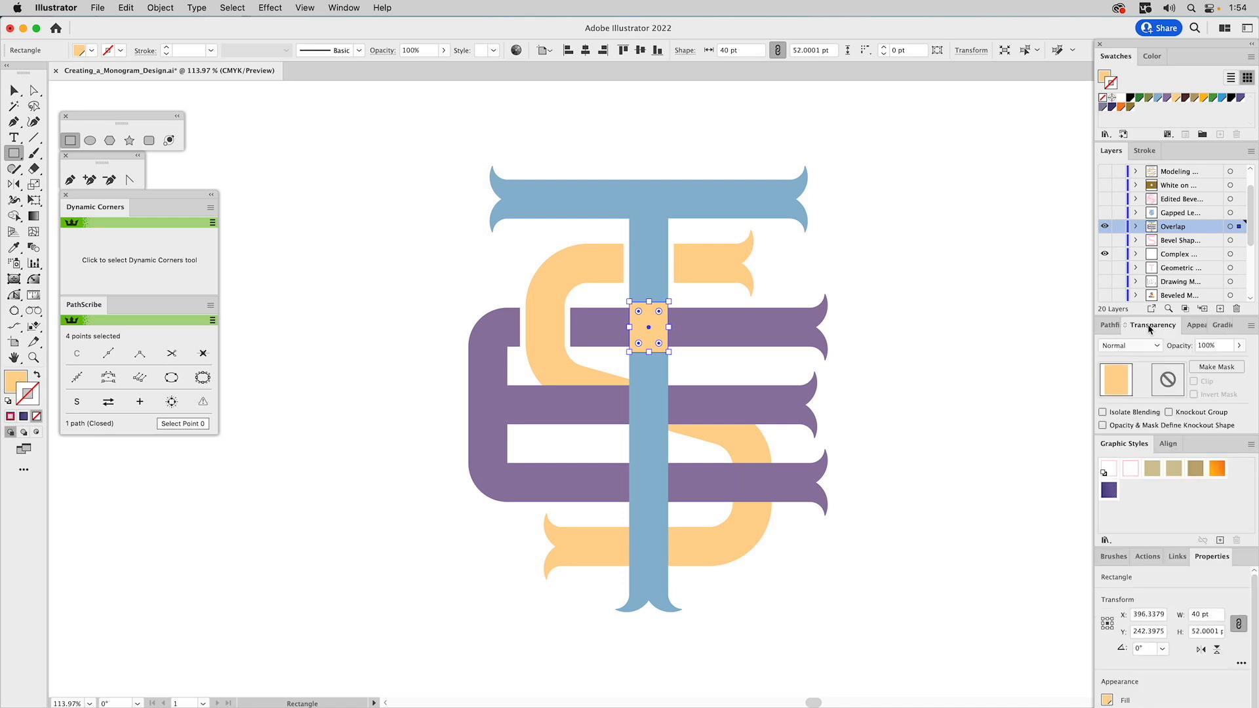
click(1131, 469)
Step: Widen the rectangle to about 64.6 pt by extending its right edge horizontally past the T stem
key(a)
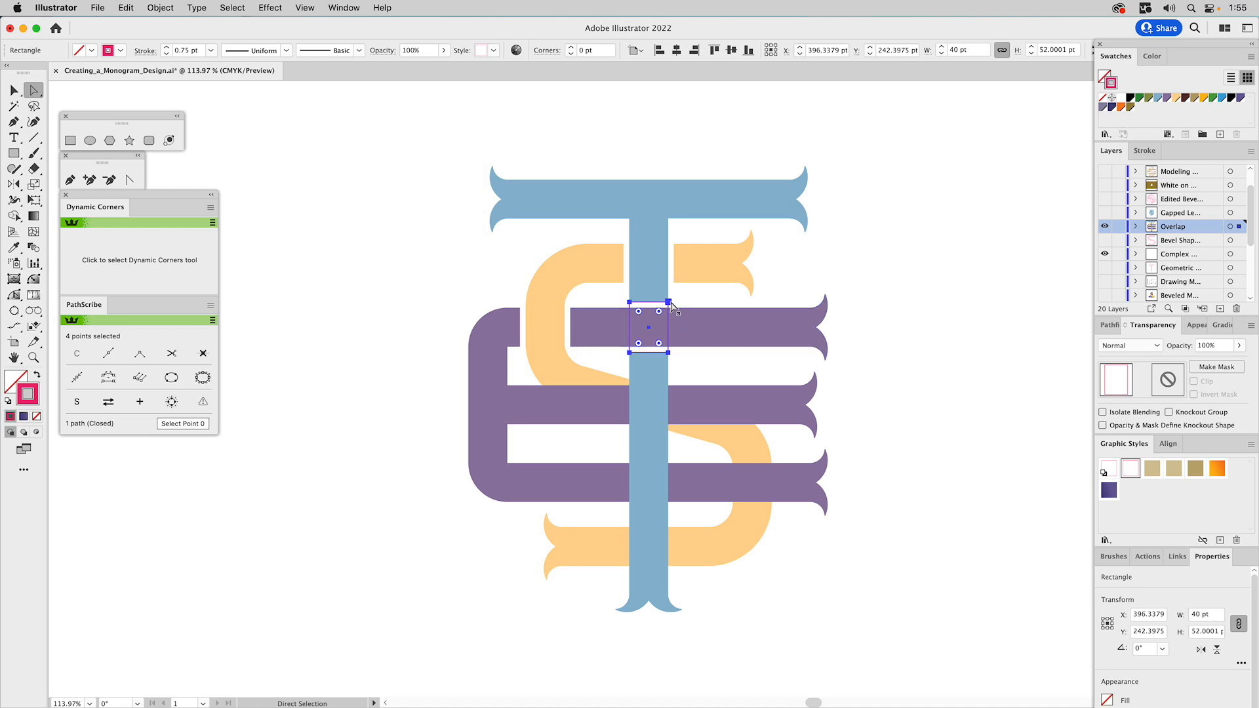
click(668, 302)
drag(668, 353, 692, 353)
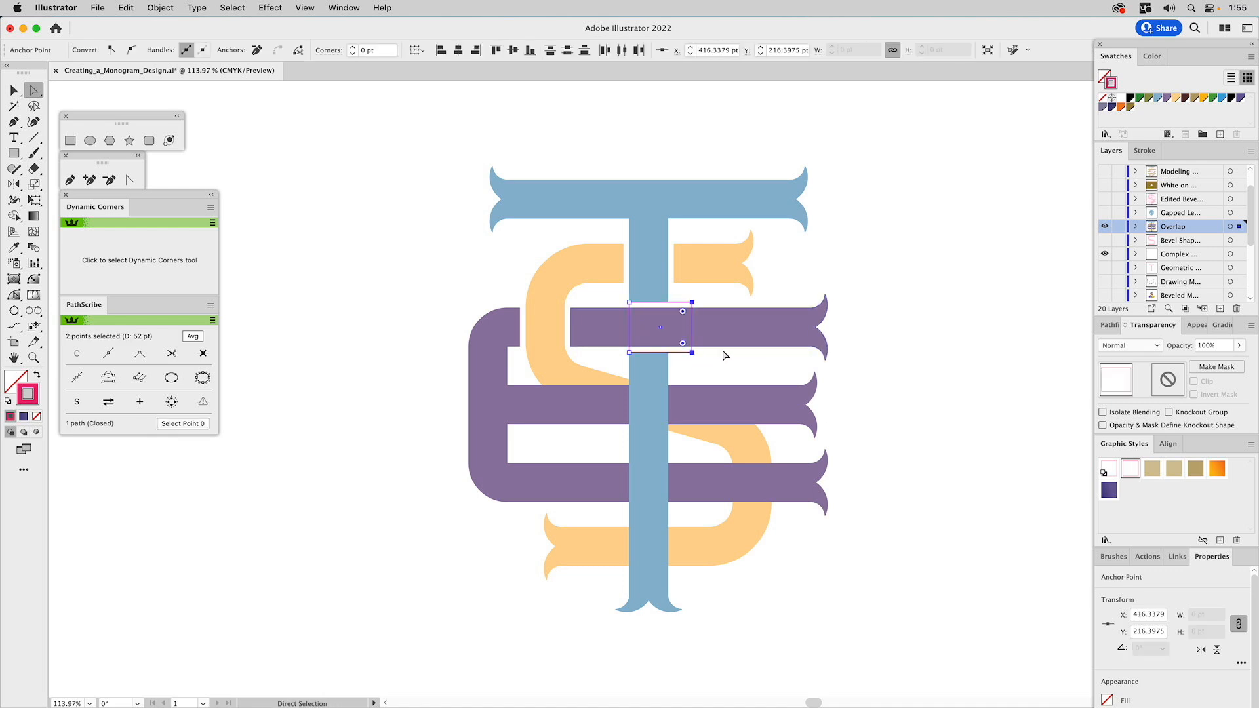
key(v)
click(865, 281)
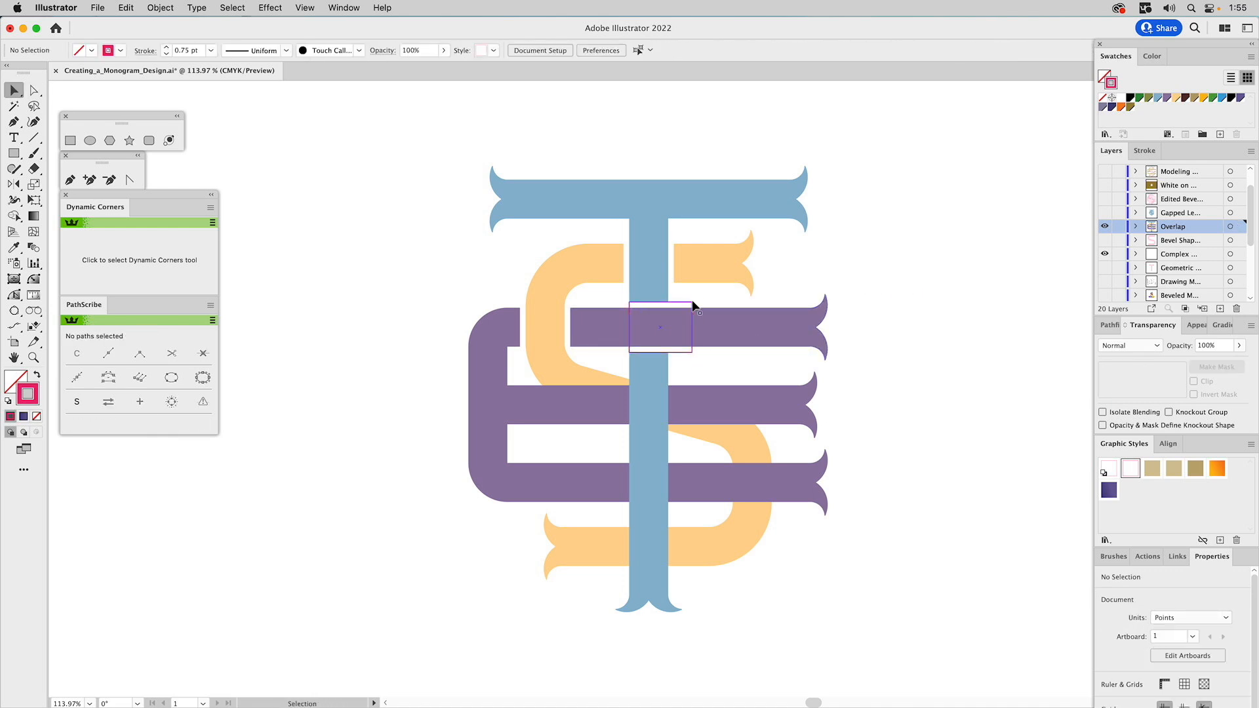
Step: Move the rectangle down and centre it where the T stem crosses the S's bottom arm
click(692, 302)
drag(666, 328, 656, 517)
click(490, 546)
click(444, 531)
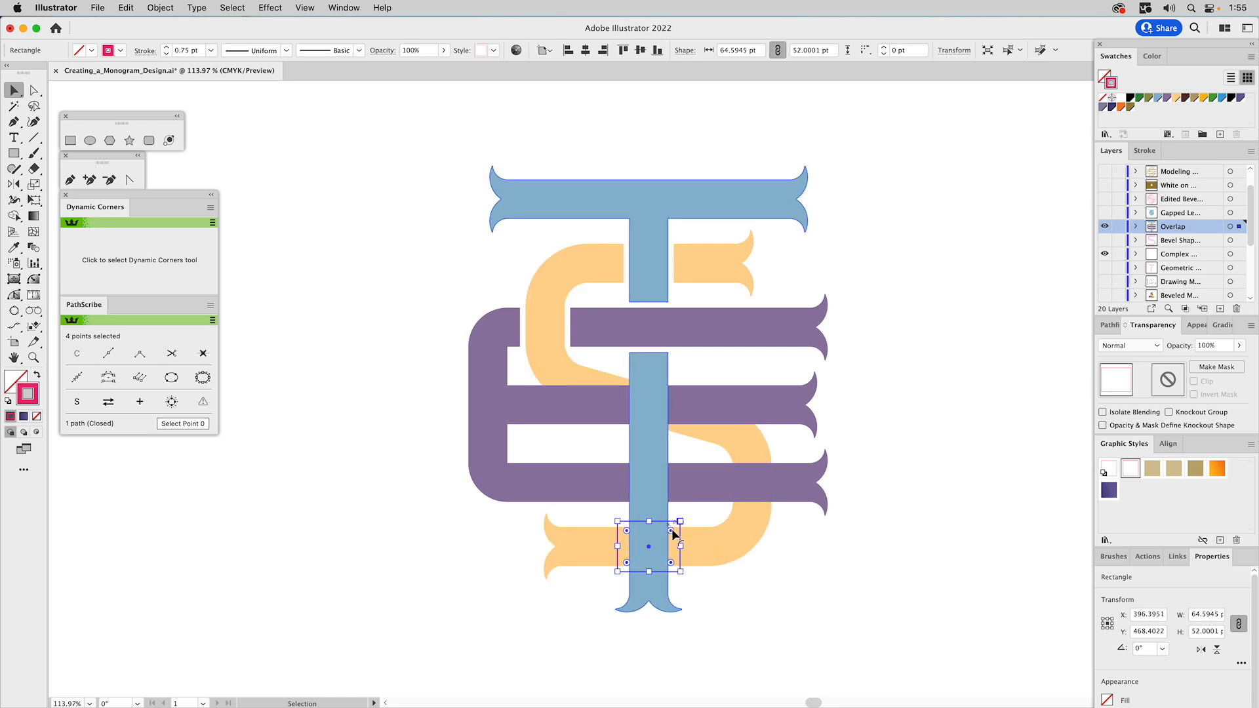
Step: Examine the appearance of the T, the outlined rectangle and the S group in turn
click(655, 476)
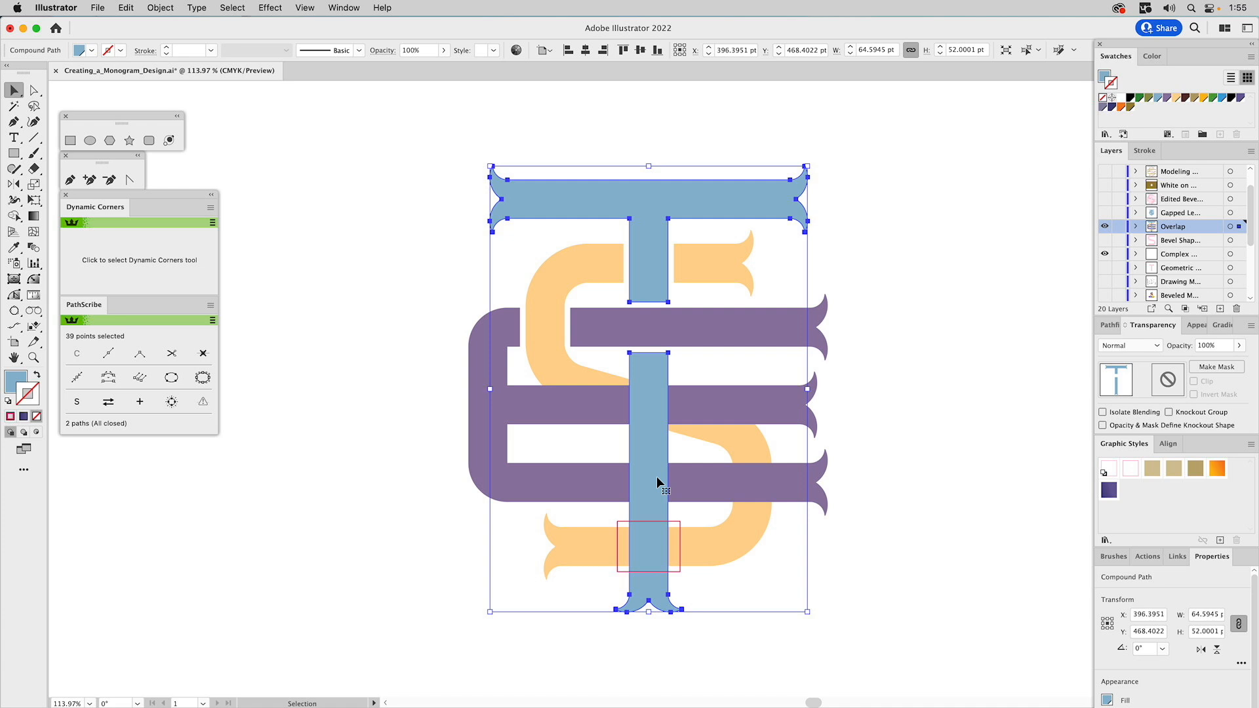
click(1194, 326)
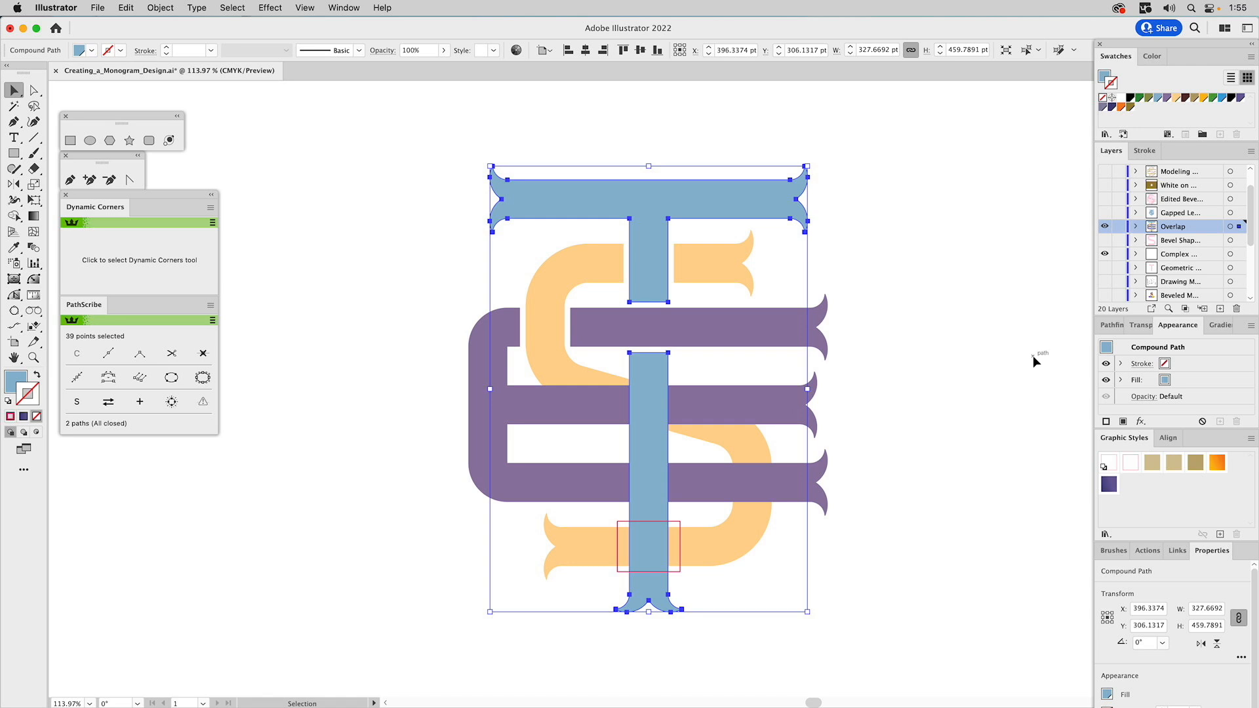
click(700, 514)
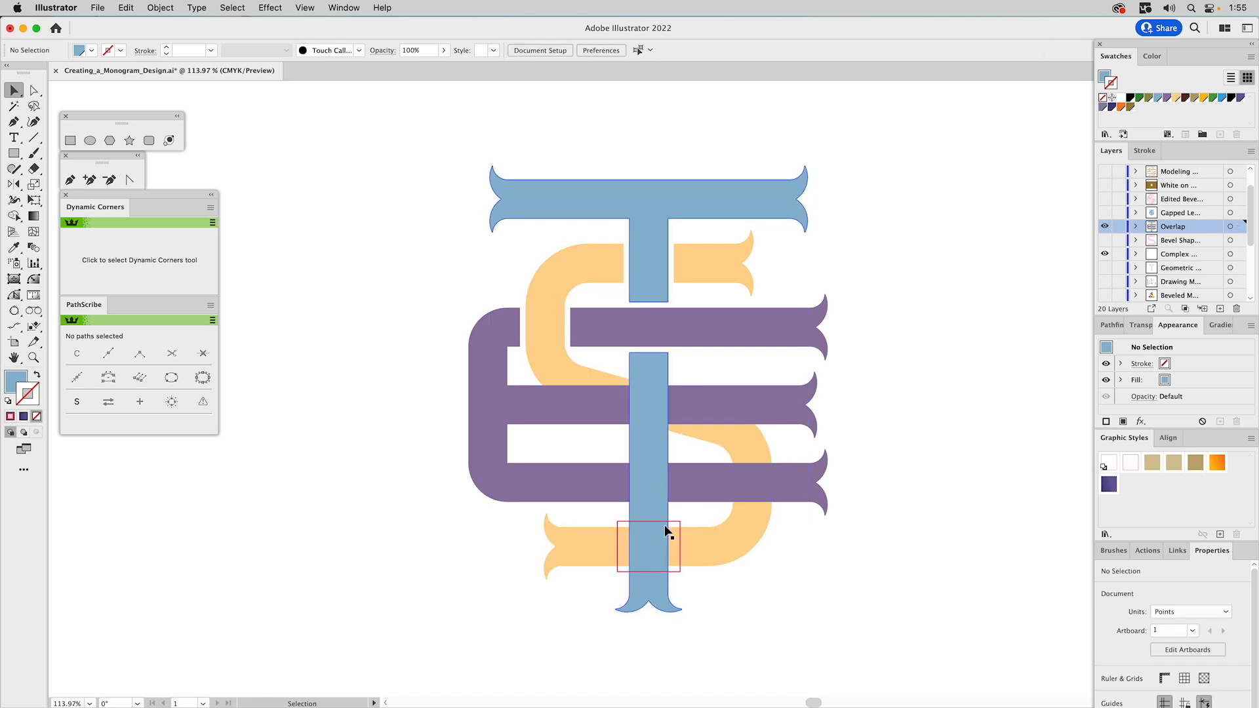
click(676, 523)
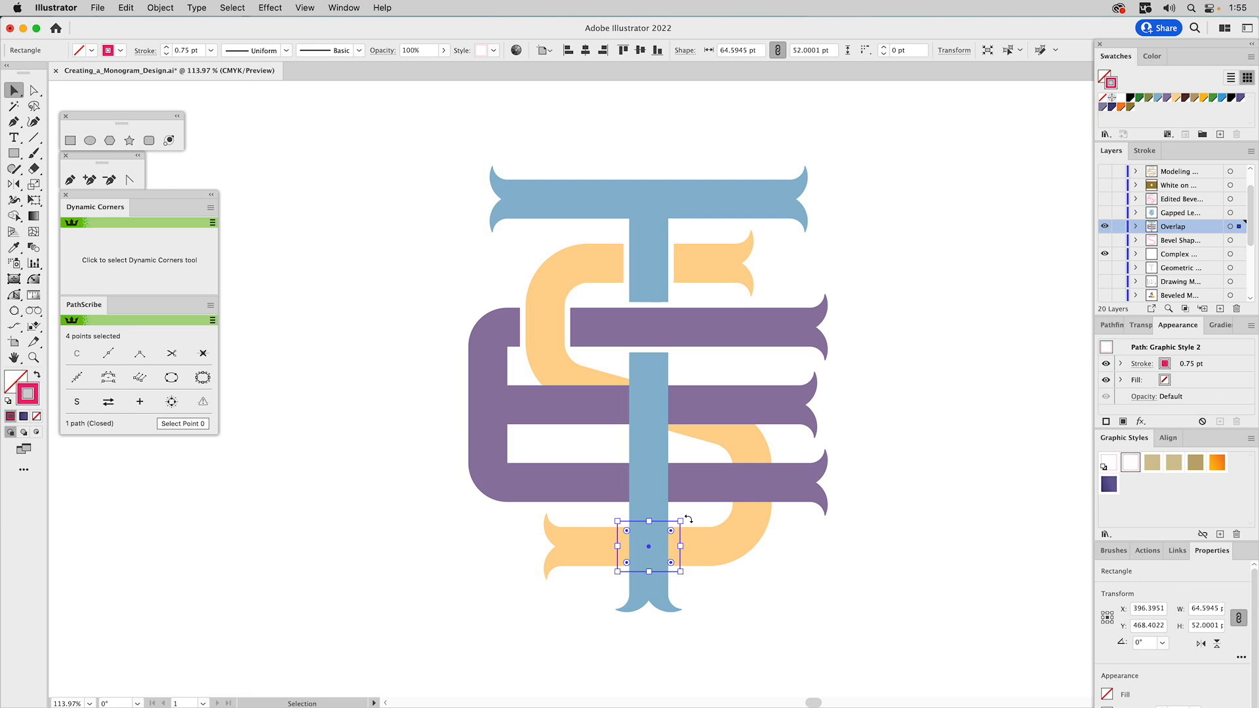
click(651, 190)
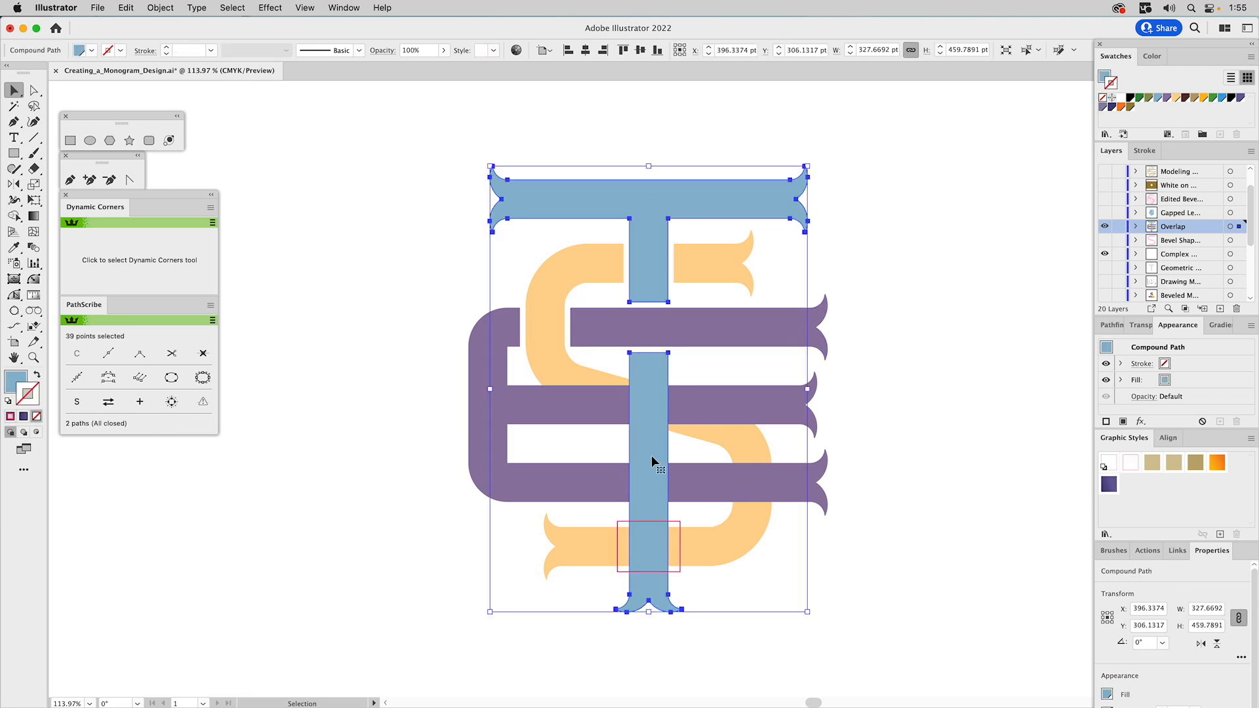
click(722, 549)
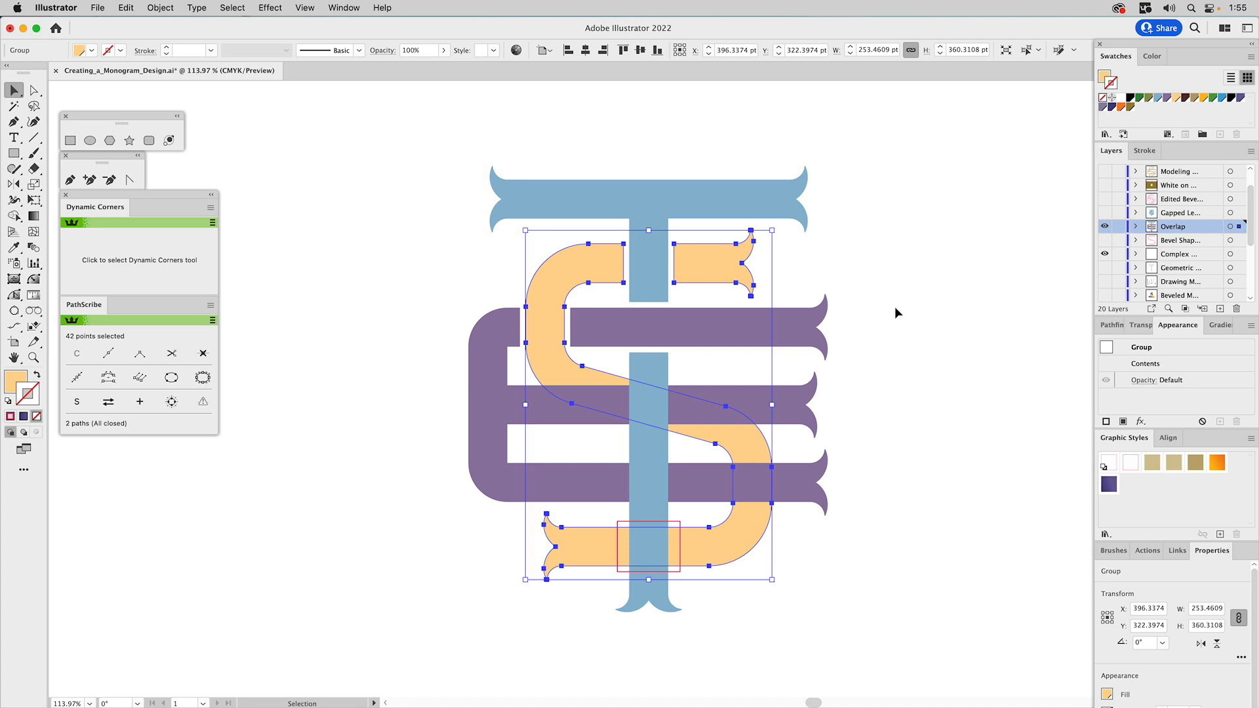
click(895, 305)
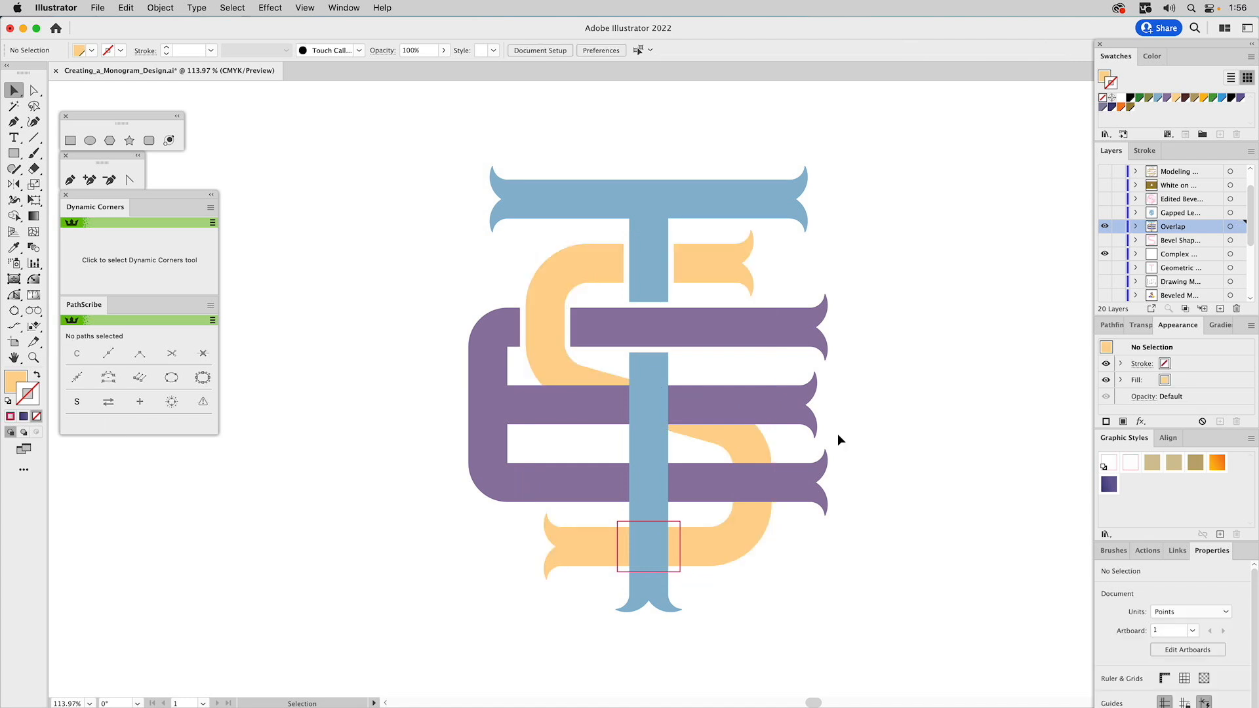
Step: Rotate the rectangle over the S's bottom arm by 90° so its long side follows the T stem
click(676, 527)
drag(682, 520, 612, 461)
click(694, 513)
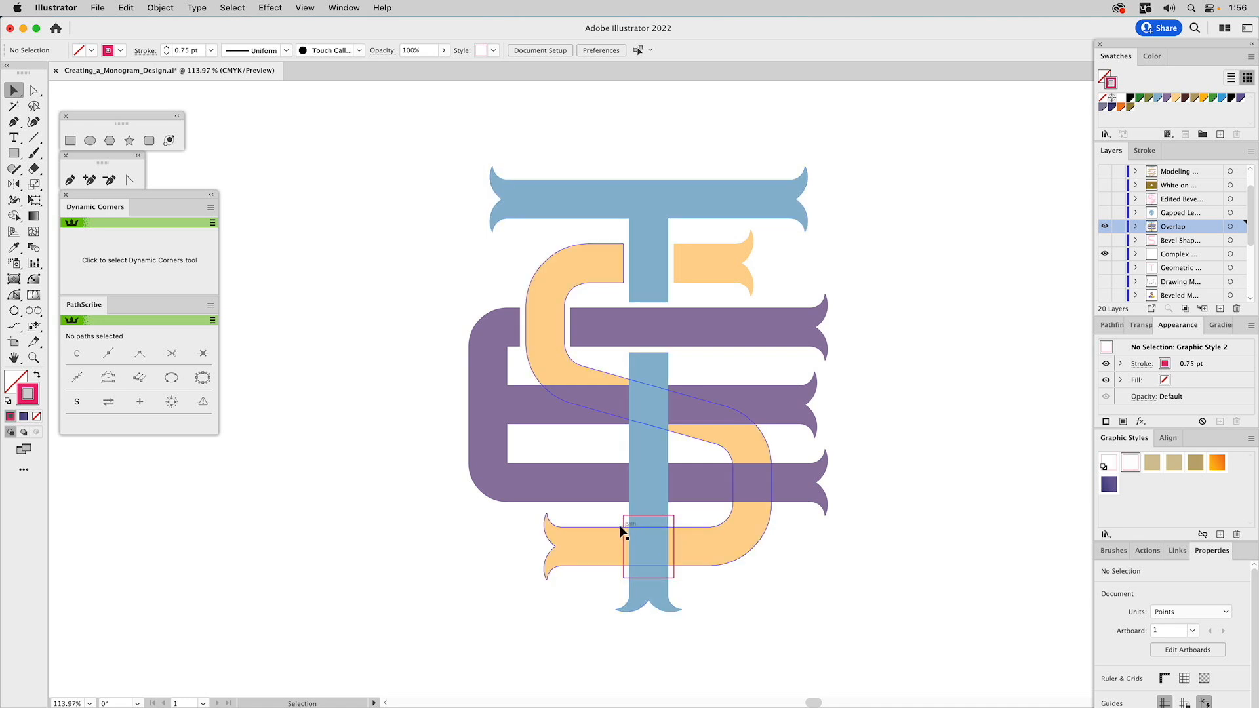
Step: Try to subtract the rotated rectangle from the grouped S with Minus Front, and undo the operation
click(595, 533)
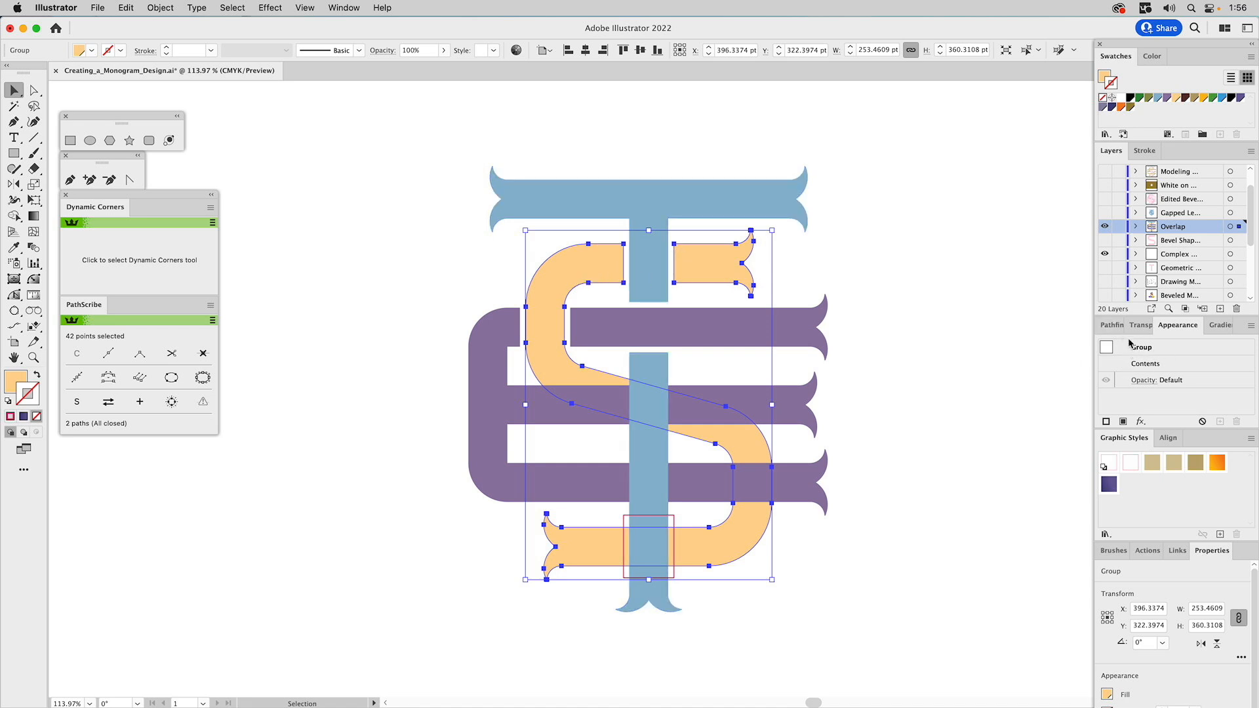
click(674, 524)
shift+click(733, 538)
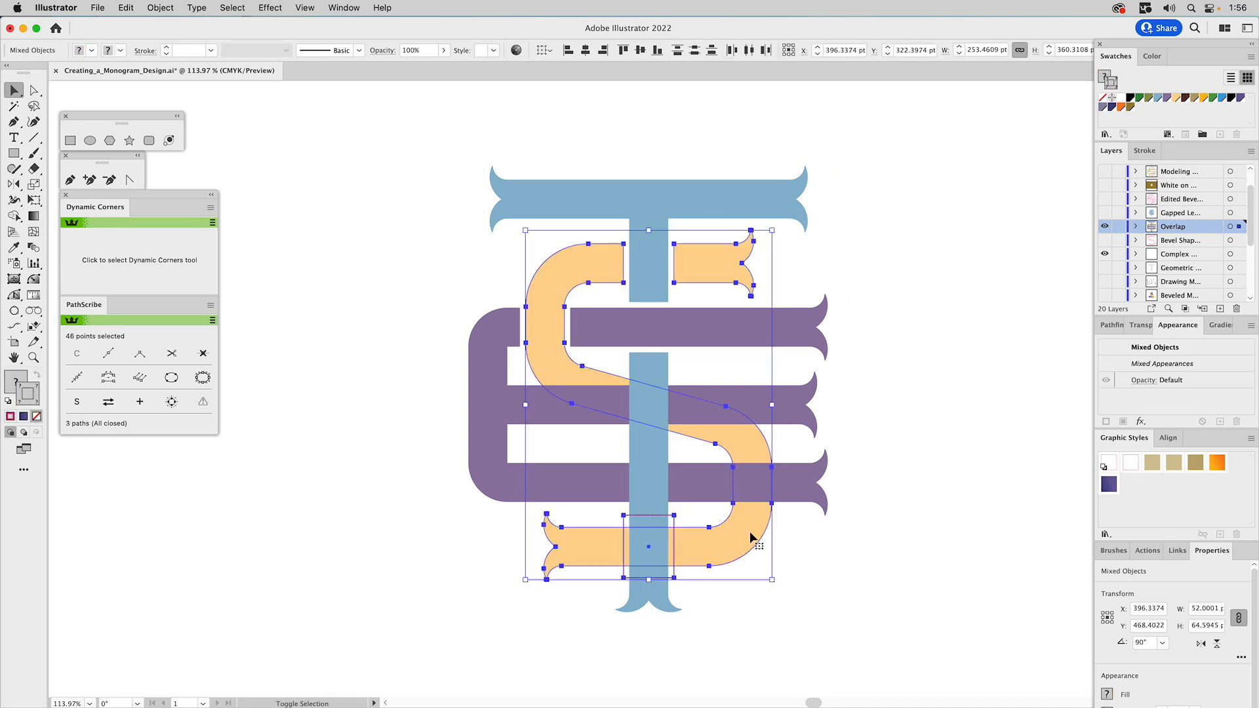
click(1111, 325)
click(1130, 360)
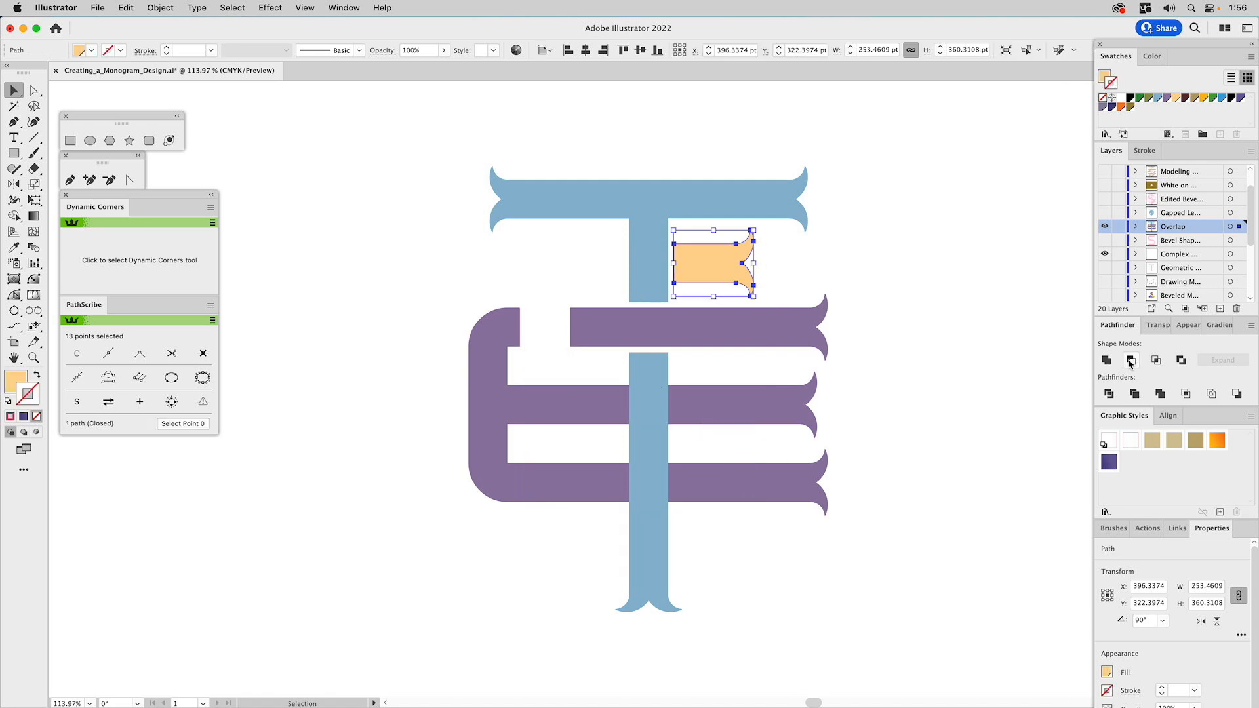
key(super+z)
click(940, 326)
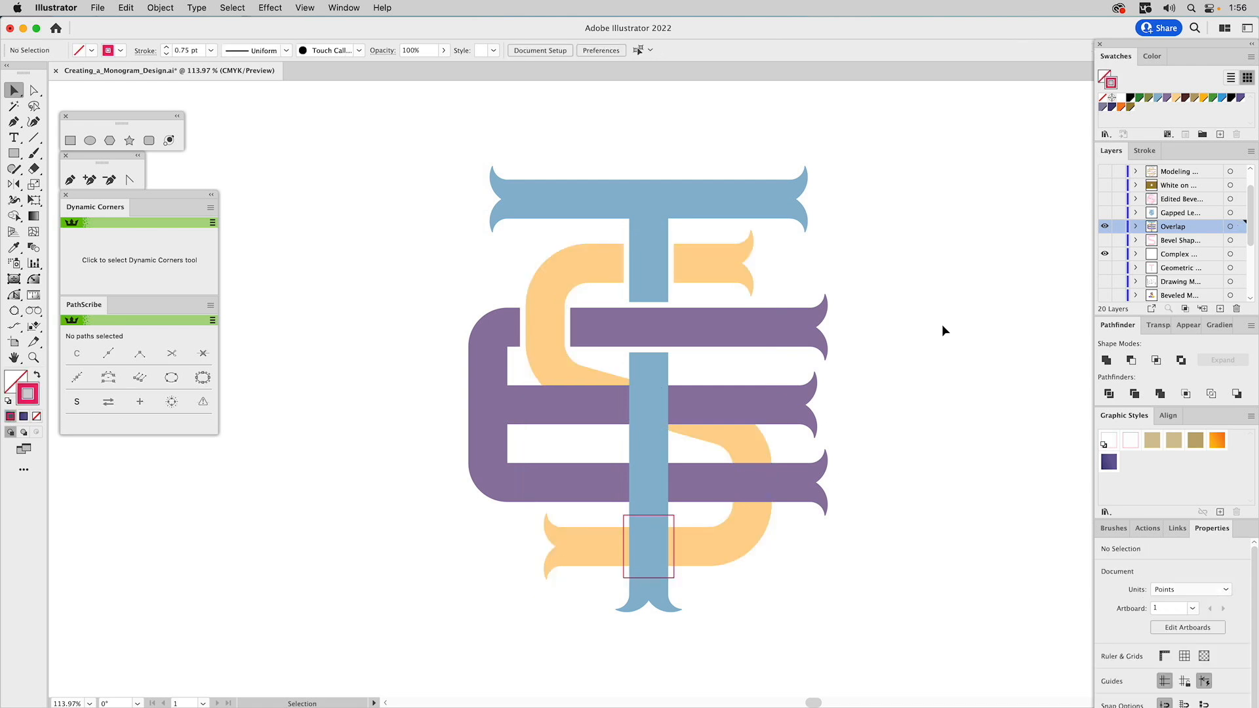
Step: Enter the S group's contents in its appearance to examine the compound path inside, and deselect it
click(721, 261)
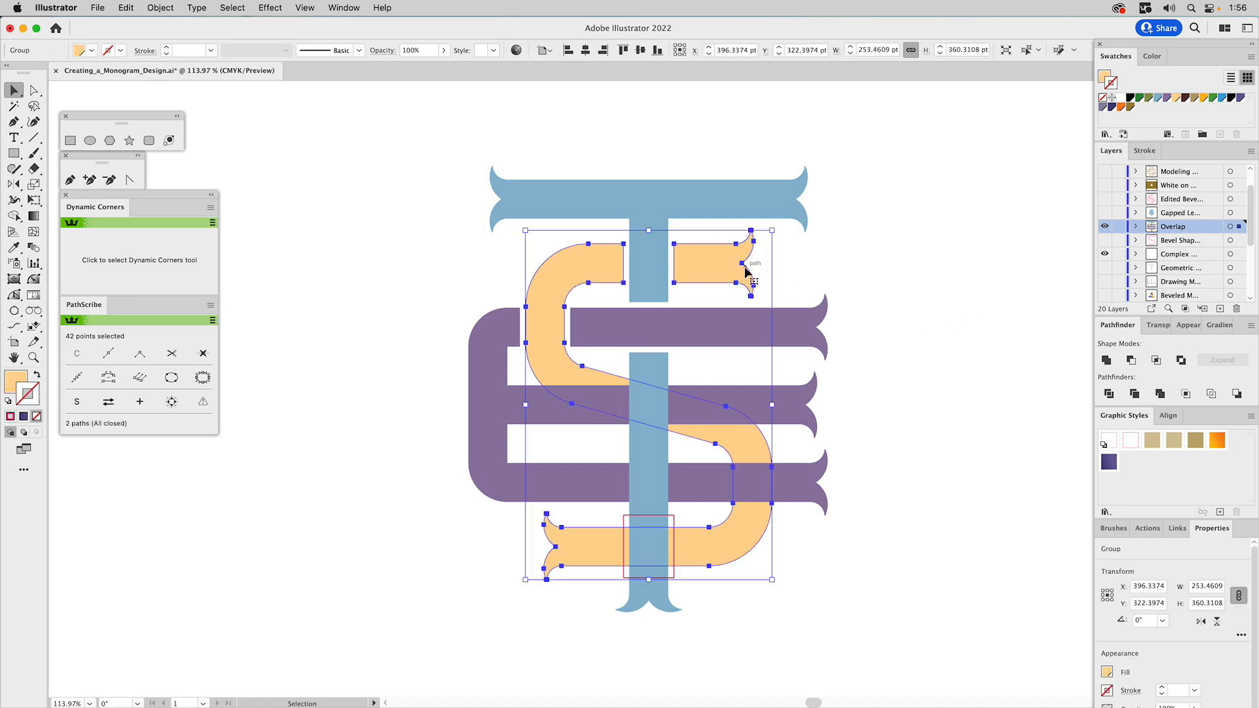
click(1187, 325)
double_click(1145, 361)
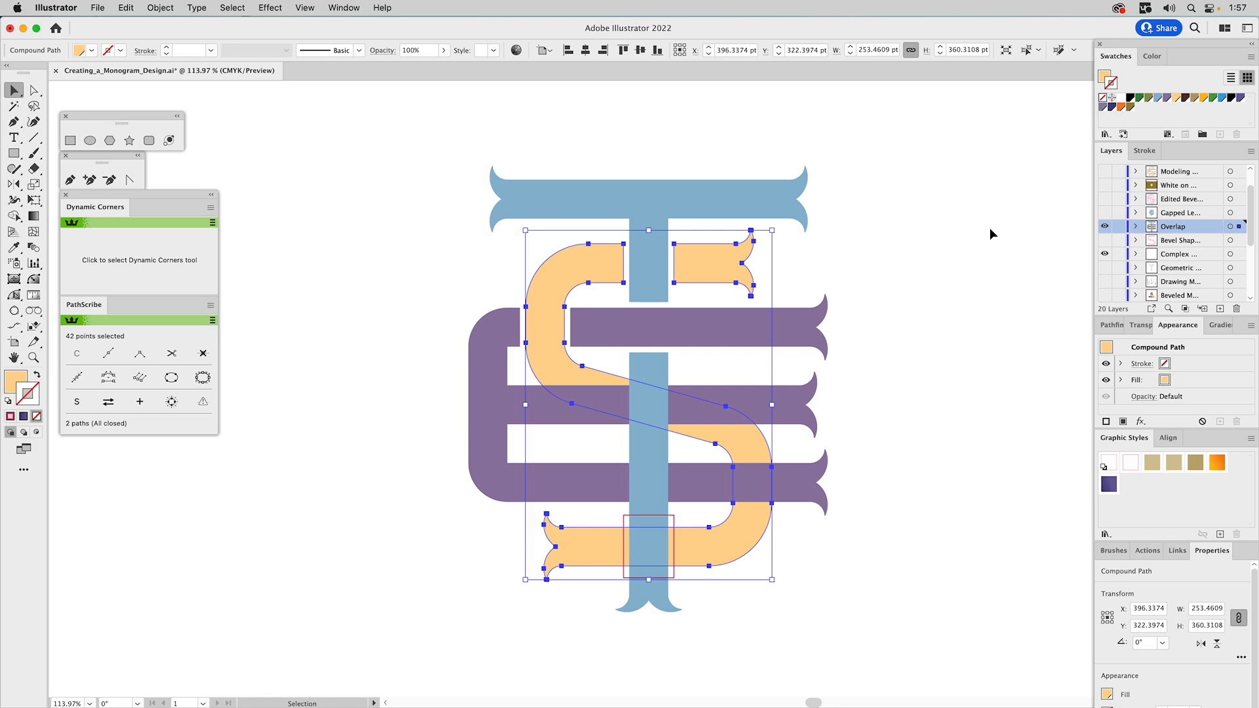
click(973, 226)
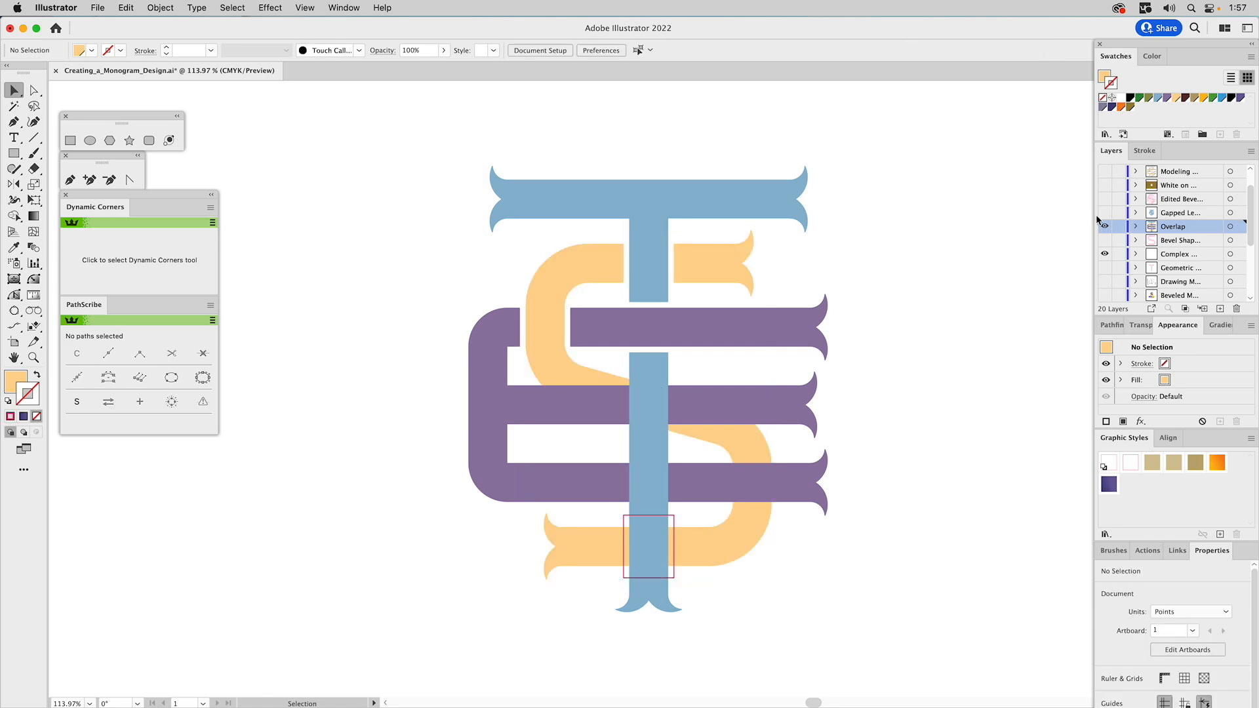
Step: Isolate the gapped letters layer, overlay the edited bevel layer on it, and show only the white-on-gold monogram layer
alt+click(1104, 212)
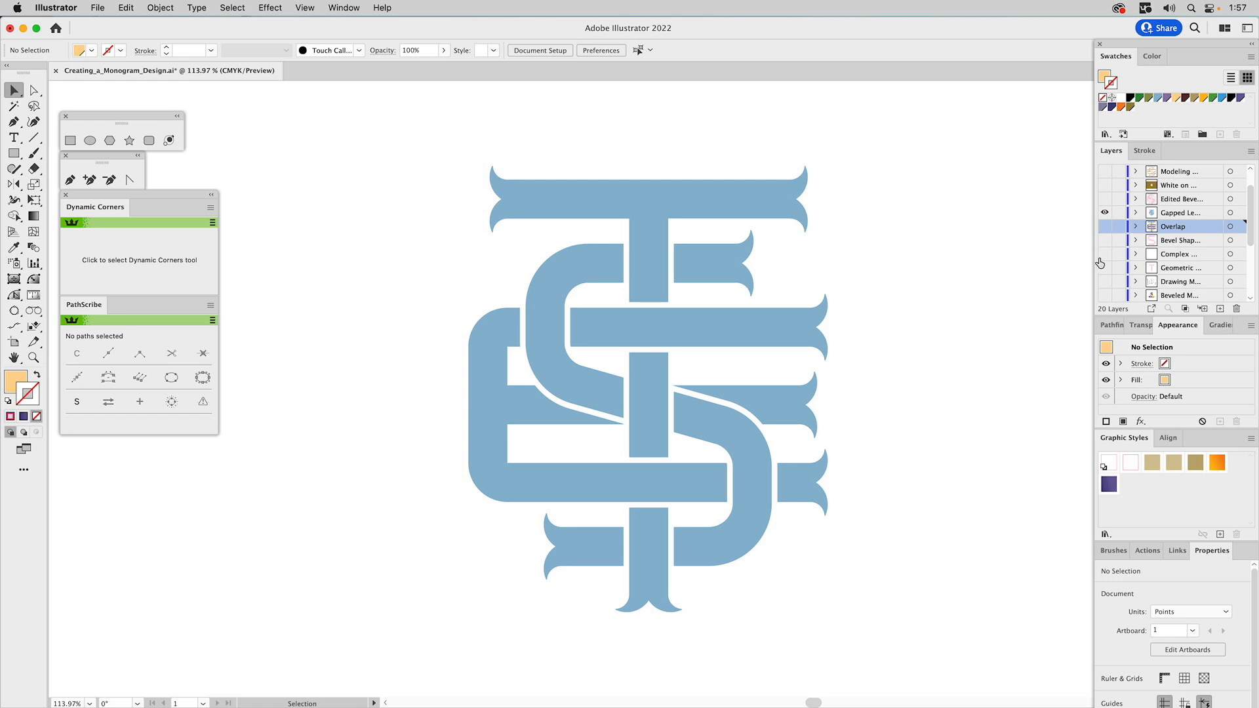
click(1104, 200)
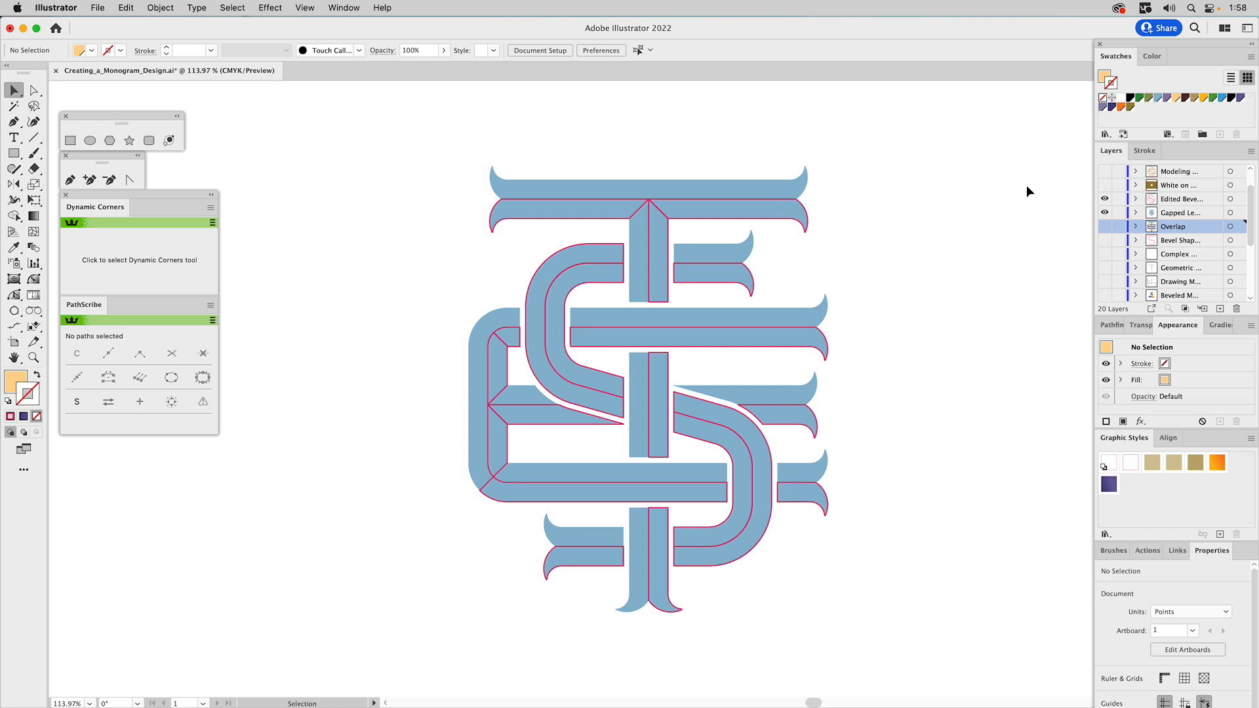
alt+click(1105, 186)
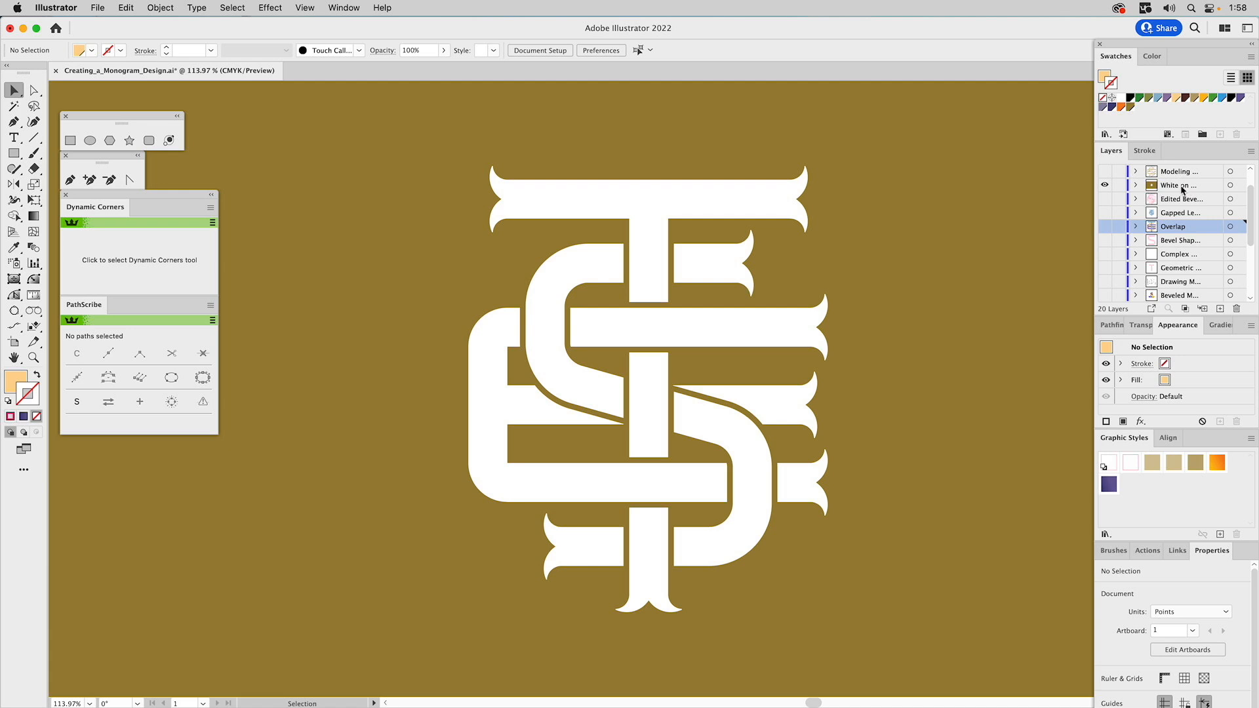
Step: Show the Modeling layer over the white-on-gold monogram, set the default fill to the gold swatch without stroke, and display its tint settings
click(1105, 172)
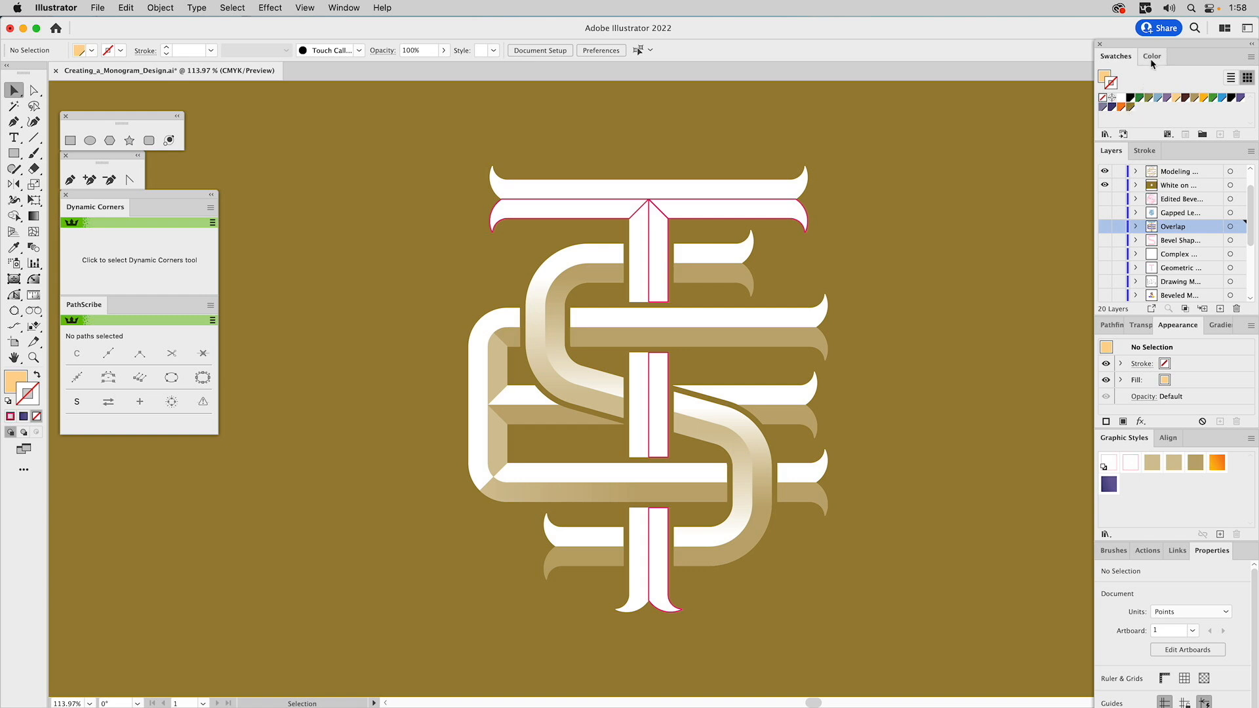
click(1130, 107)
click(1103, 100)
key(x)
click(1130, 107)
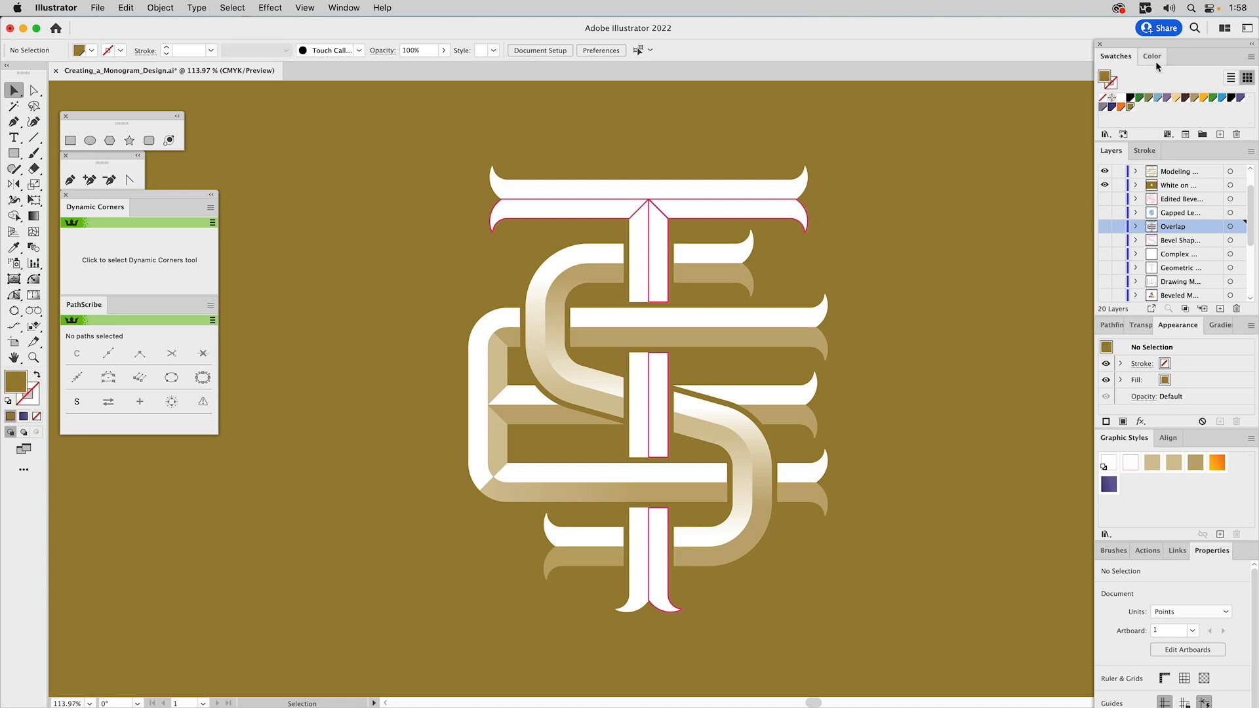
click(1157, 58)
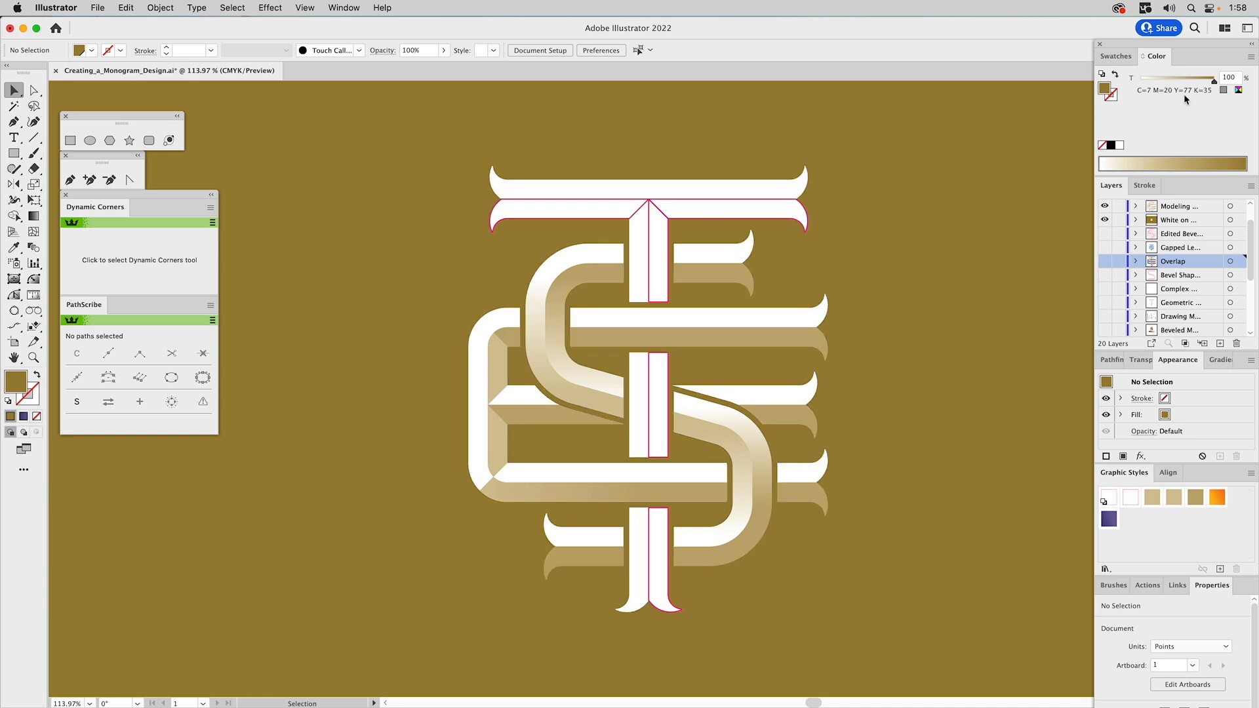
Step: Fill the lower left bevel of the T's crossbar with the gold swatch at 34% tint and remove its stroke
click(610, 199)
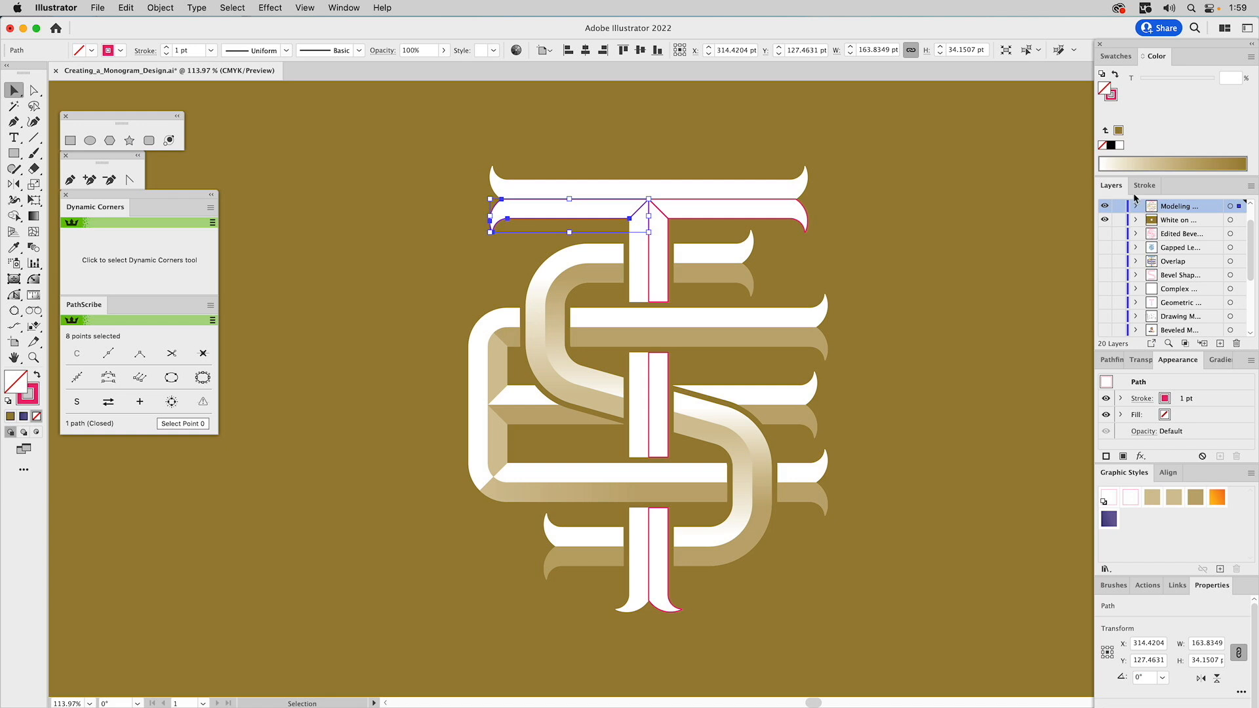
click(1118, 56)
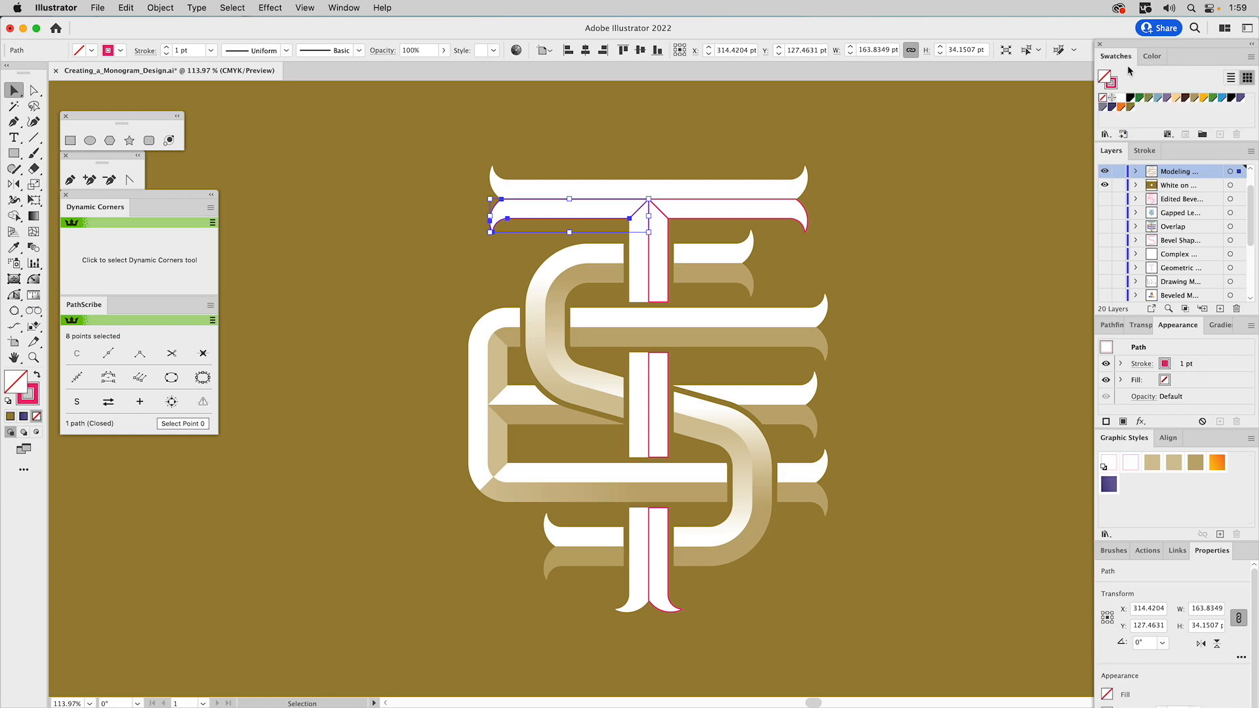
click(1128, 107)
key(x)
click(1103, 98)
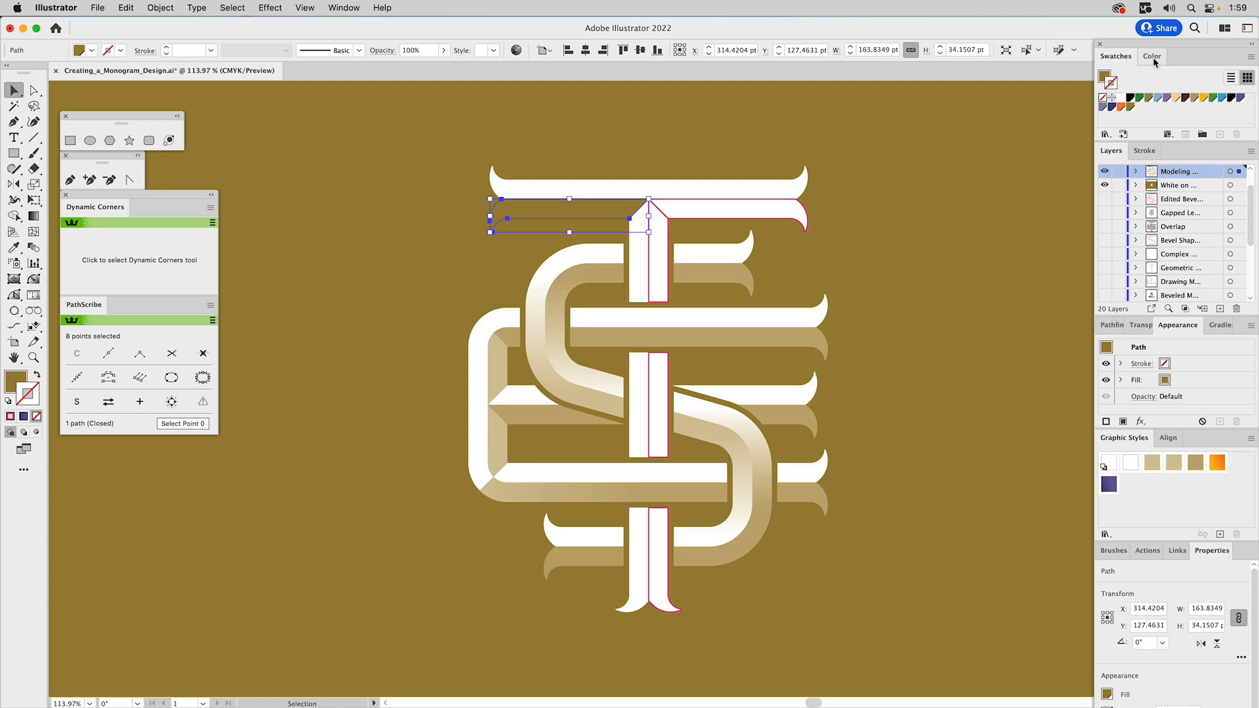
click(1104, 77)
click(1154, 58)
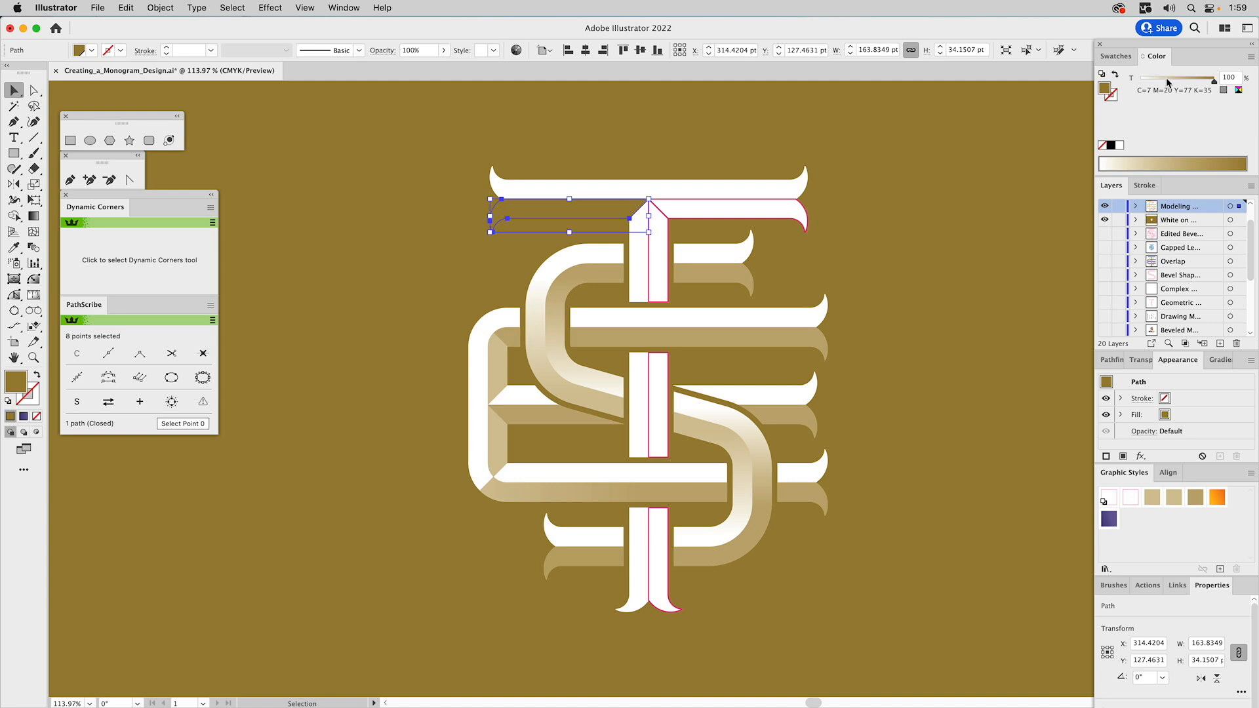
click(1166, 77)
drag(1166, 82, 1165, 81)
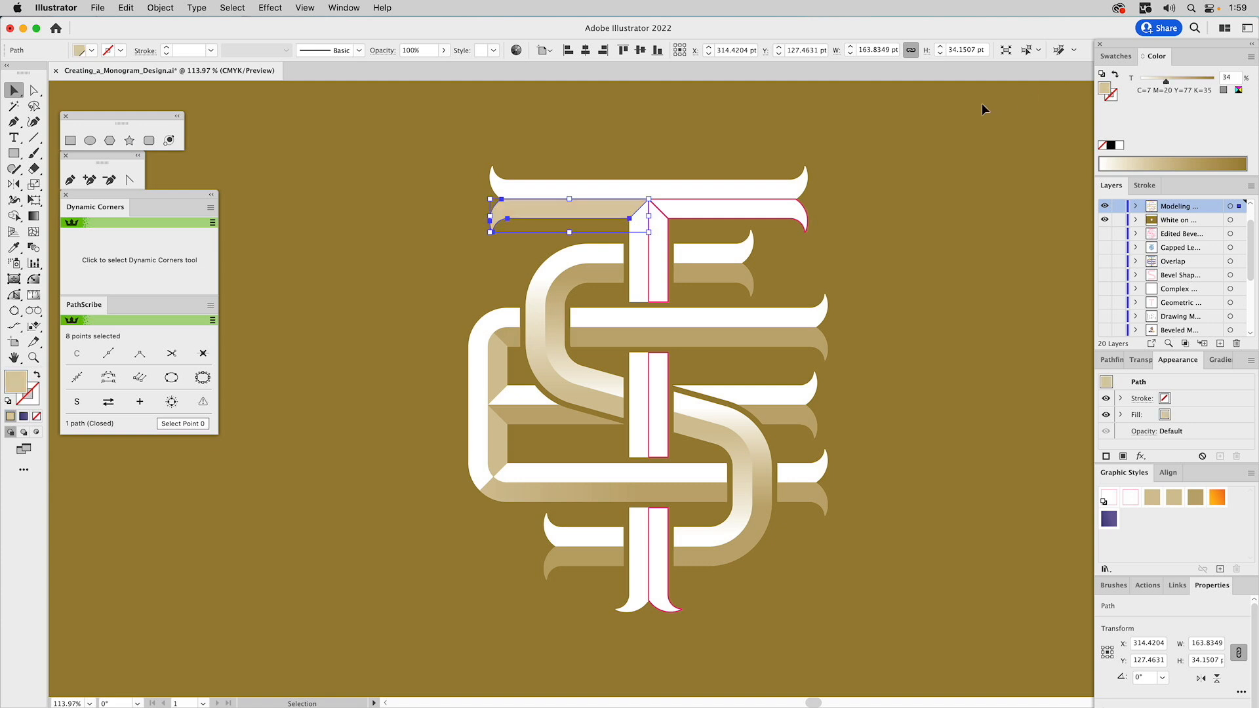
click(961, 114)
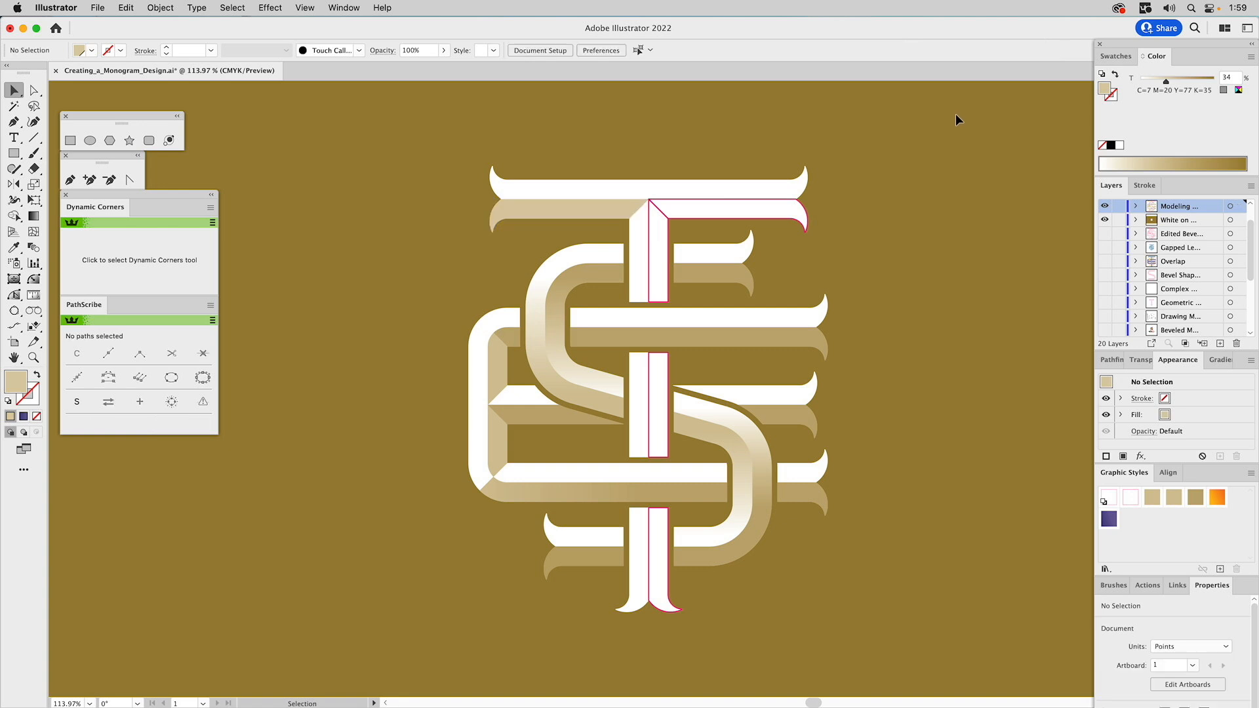
Step: Apply the 40% gold graphic style to the T stem's right bevel and the 60% gold style to the crossbar's lower right bevel
click(650, 225)
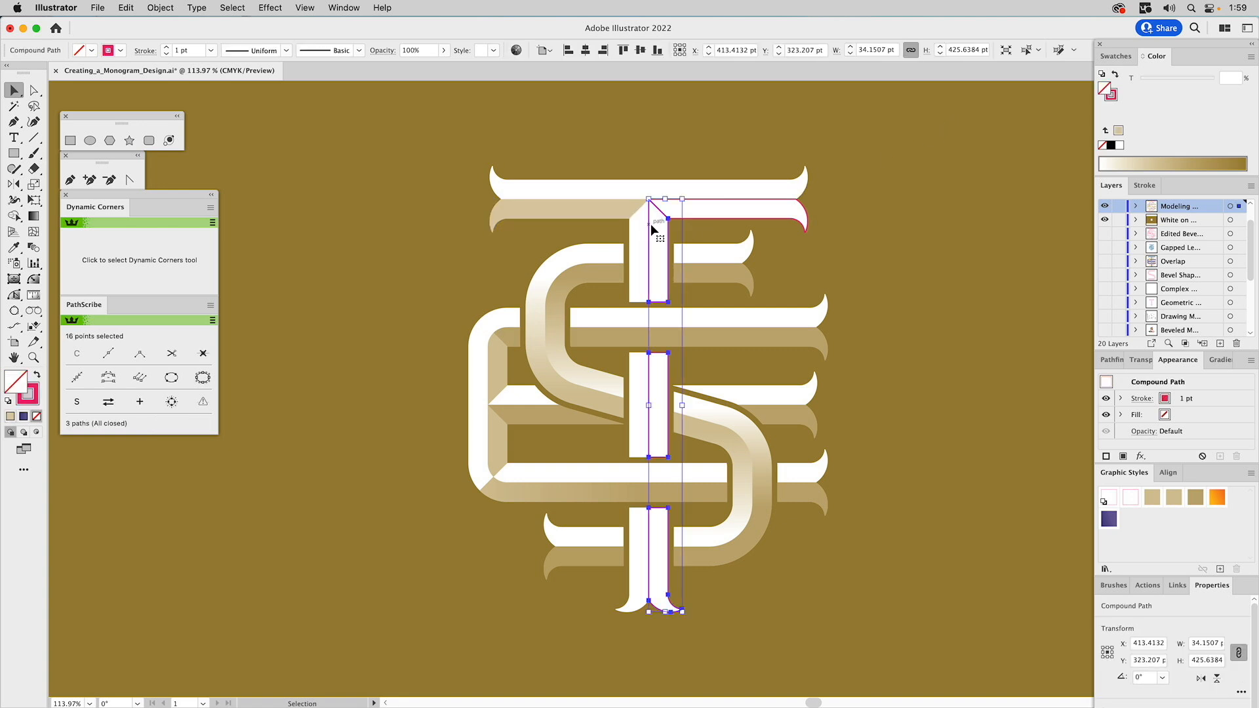
click(1172, 502)
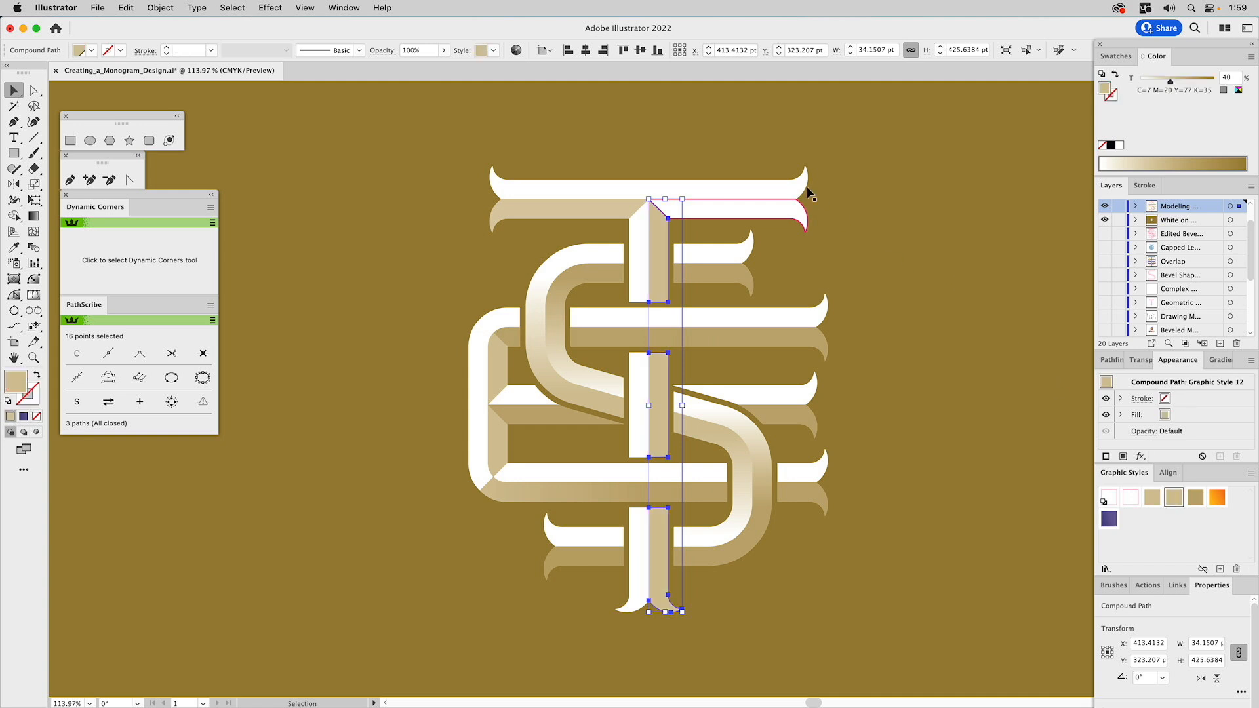
click(753, 200)
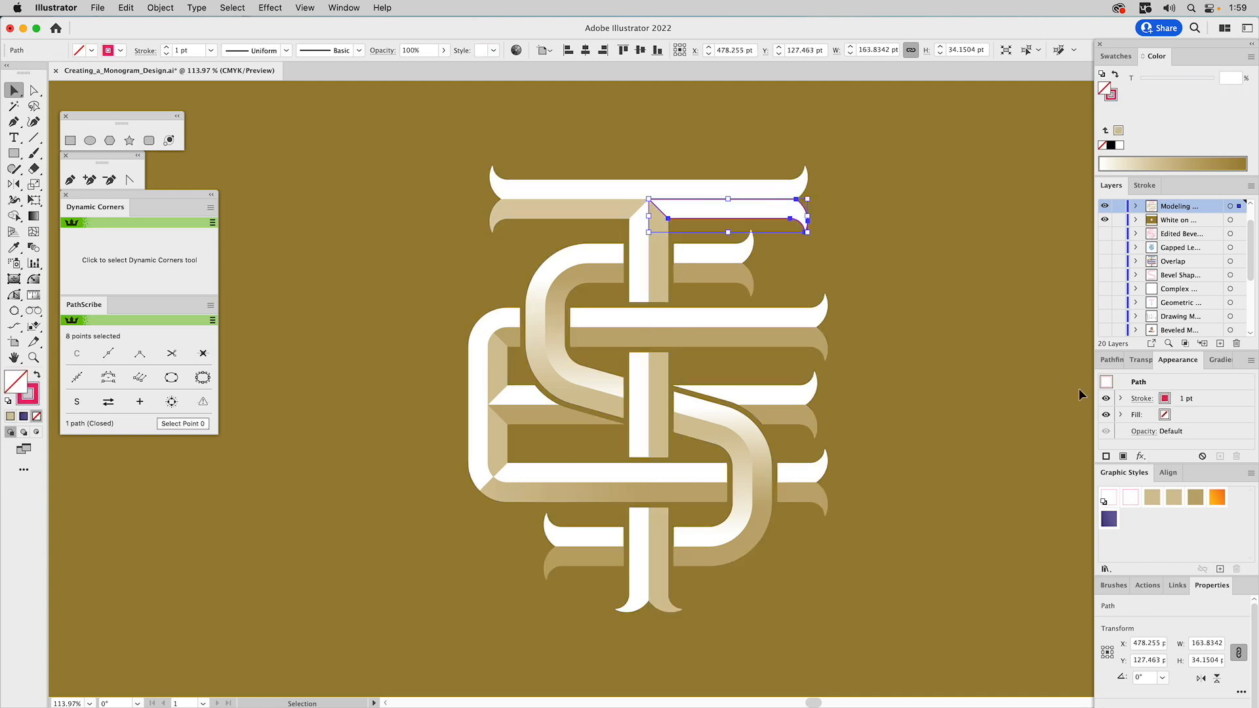
click(1190, 499)
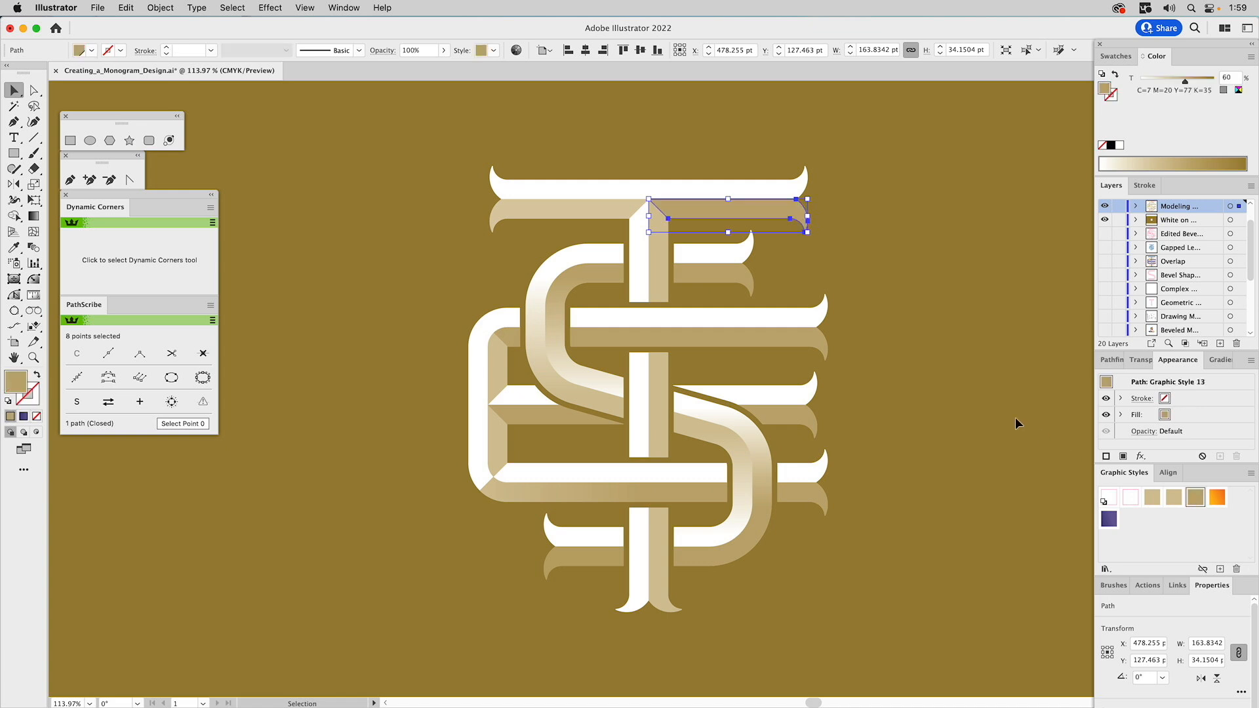
click(979, 392)
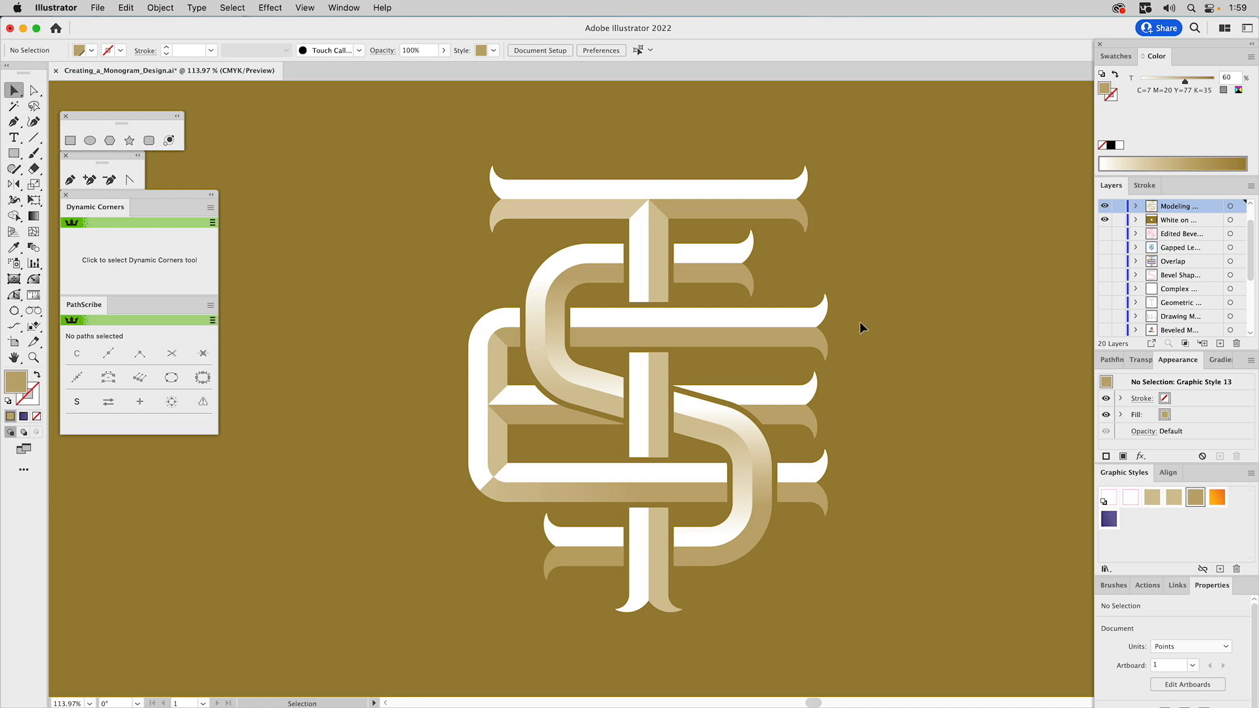
Step: Apply the first 40% gold graphic style to the lower left bevel of the T's crossbar
click(581, 208)
click(1152, 501)
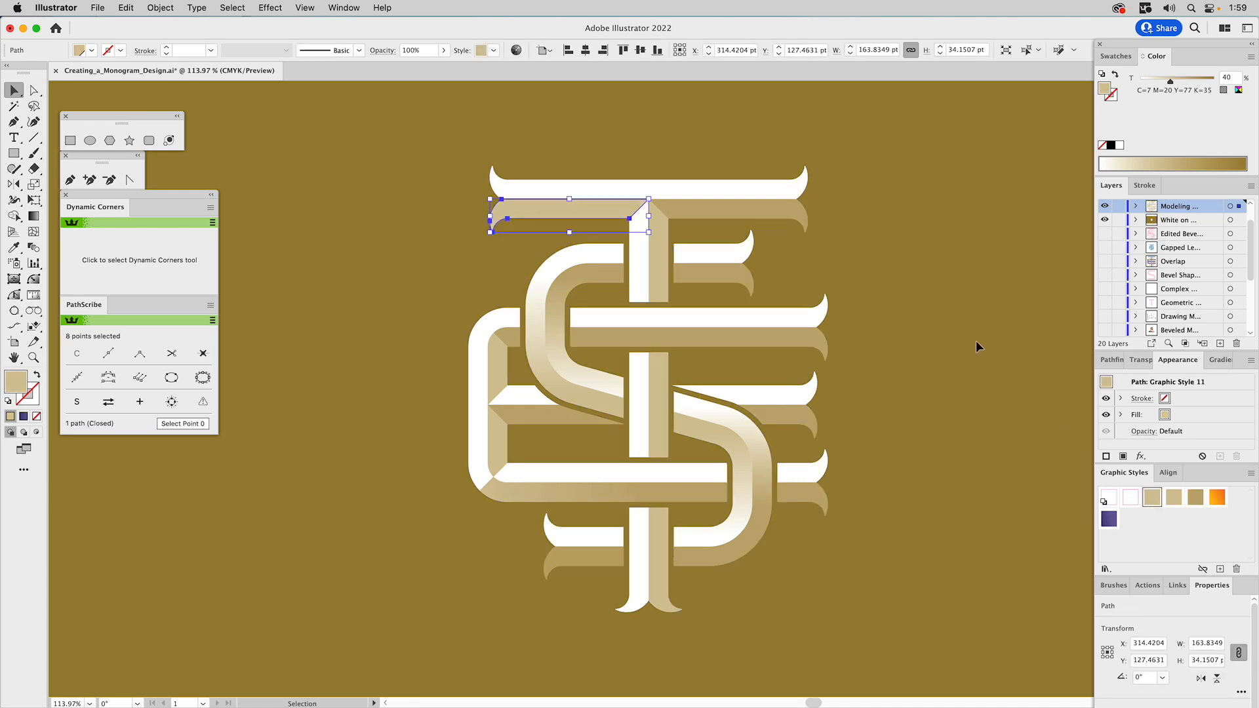
click(932, 316)
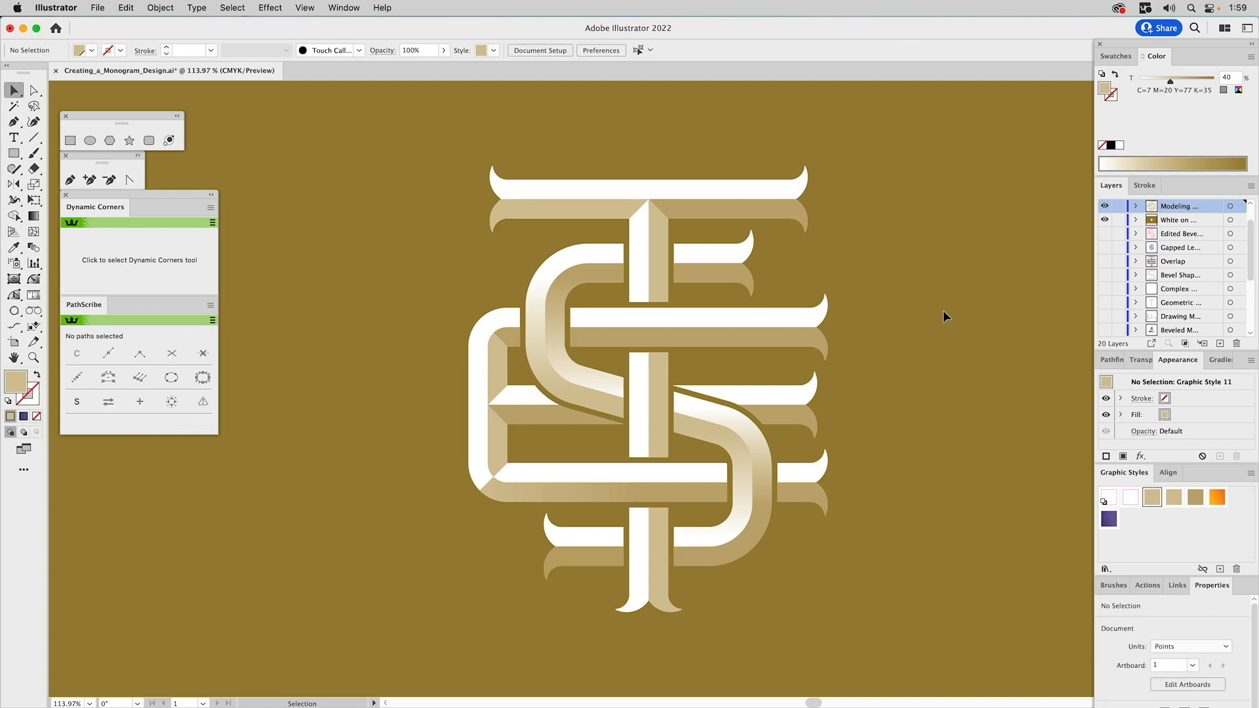
Step: Select the inner bevel of the S's upper curve and inspect its linear gradient with the Gradient tool
key(a)
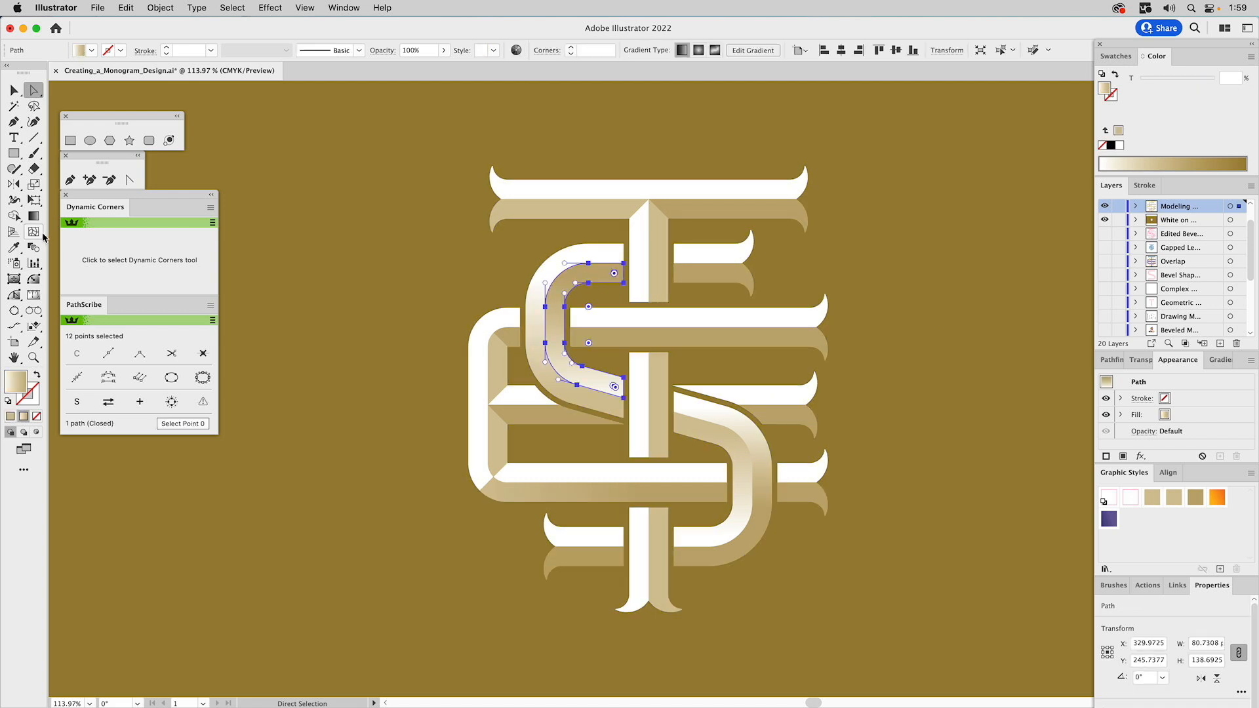
click(33, 218)
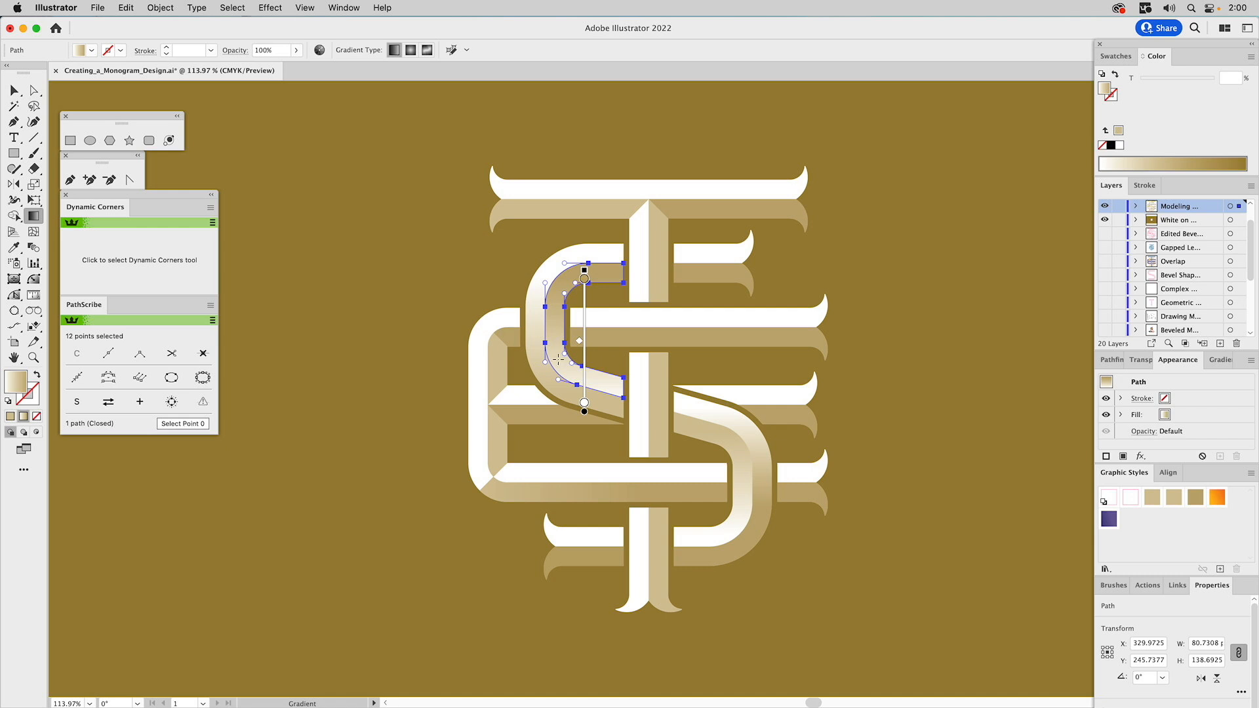
click(399, 313)
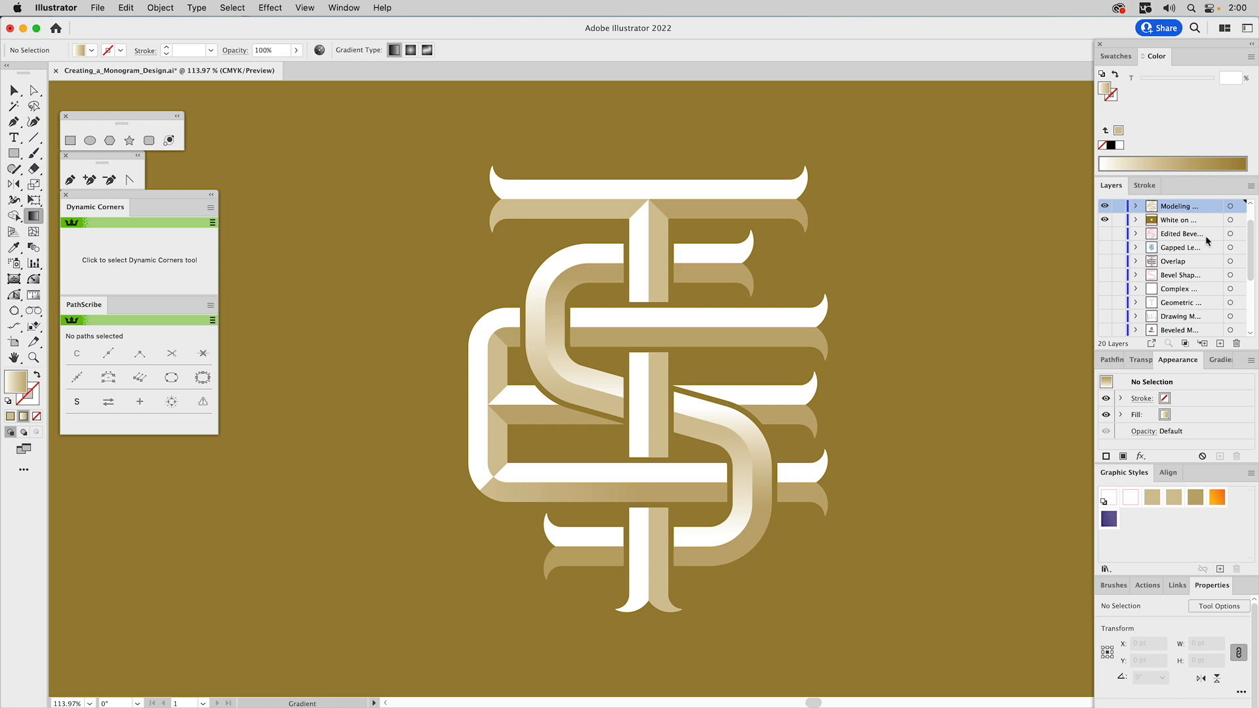
Step: Isolate the Final Logo layer to present the logo, and switch to the reversed version over the portrait photo
scroll(1198, 236, up, 1)
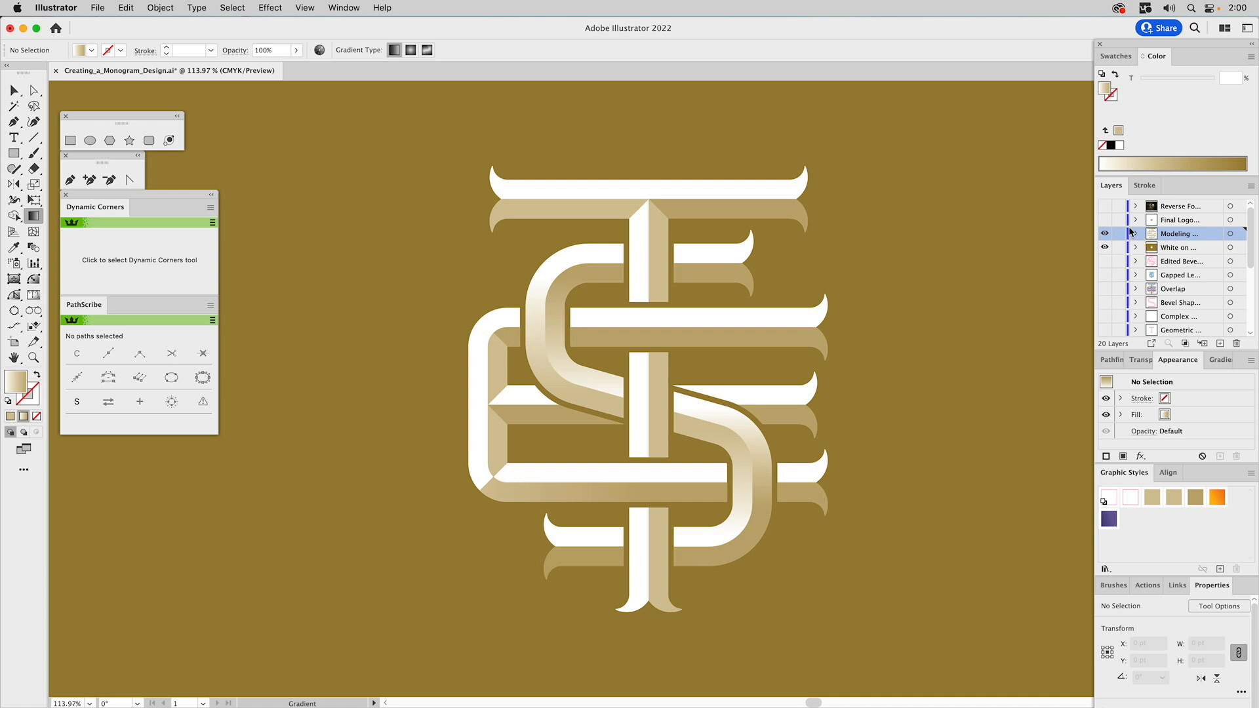
alt+click(1104, 220)
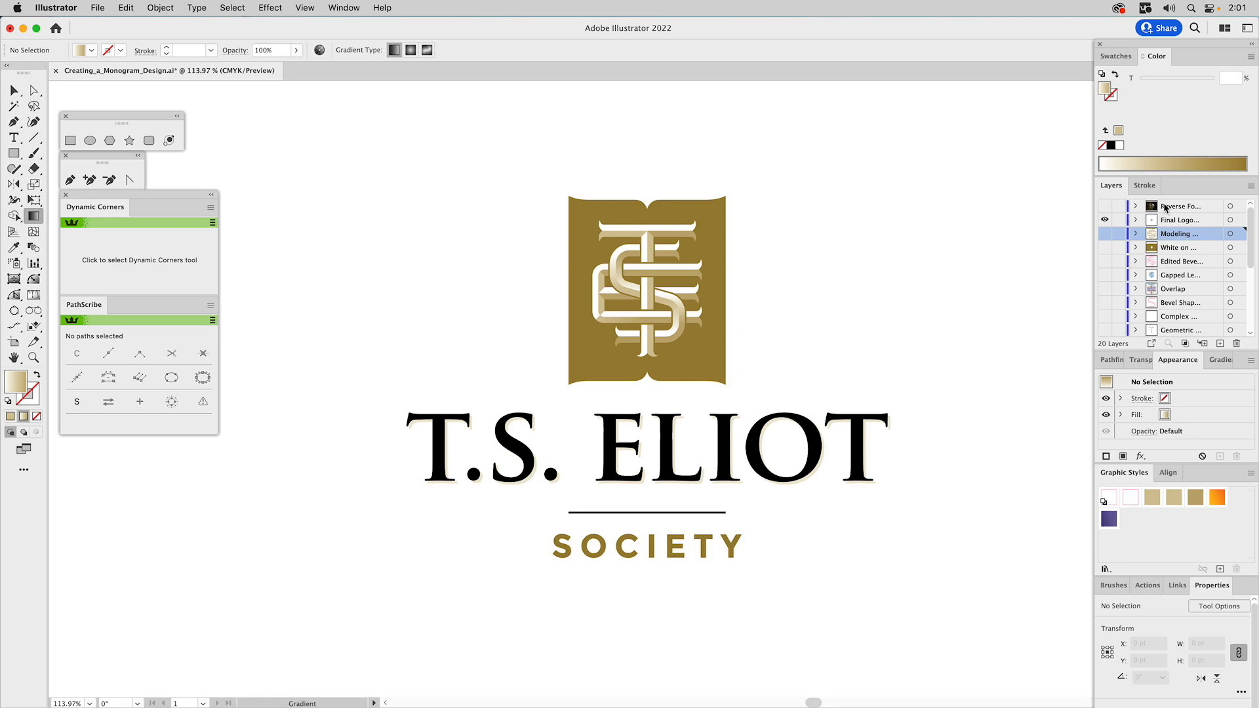
click(1106, 207)
click(1106, 222)
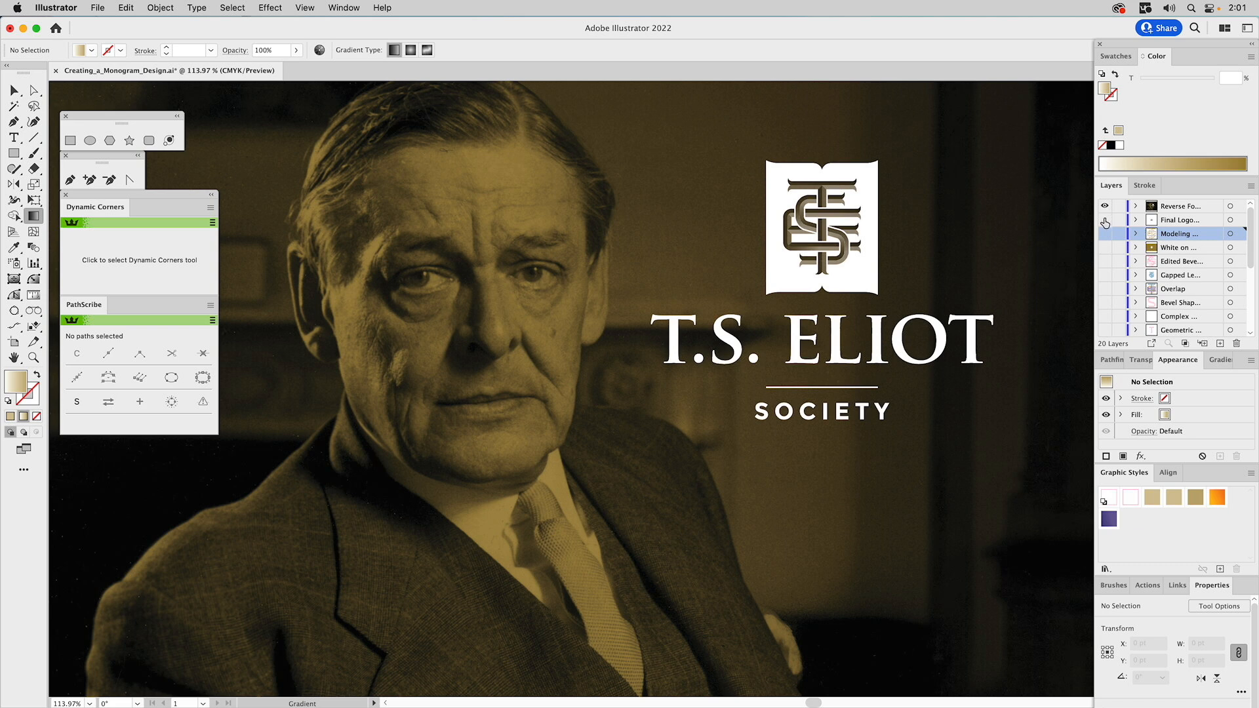